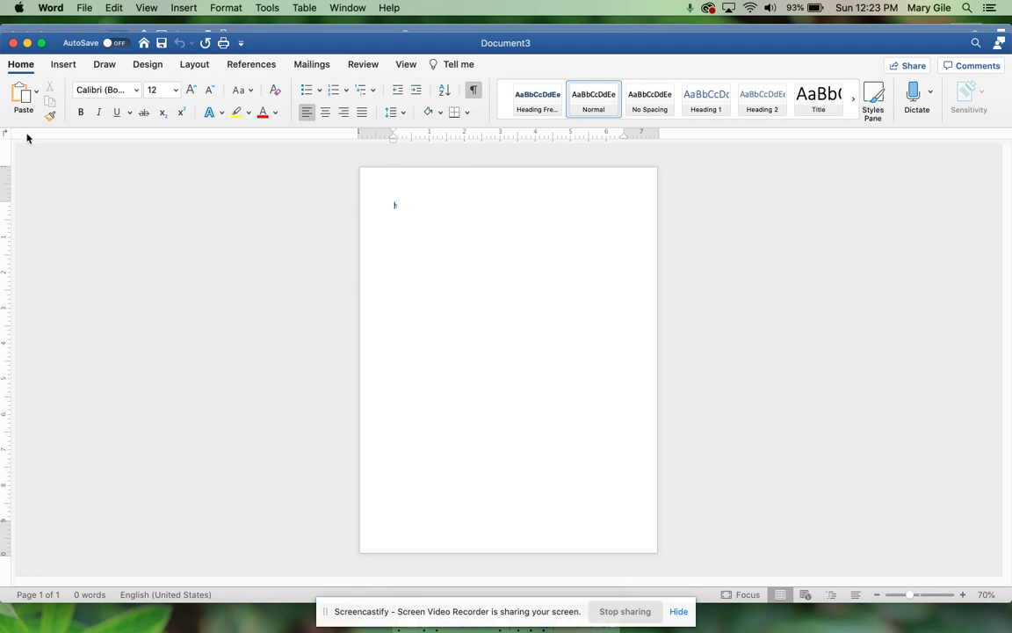
# Step: Set the page to landscape orientation with Narrow 0.5-inch margins
pyautogui.click(194, 64)
pyautogui.click(69, 107)
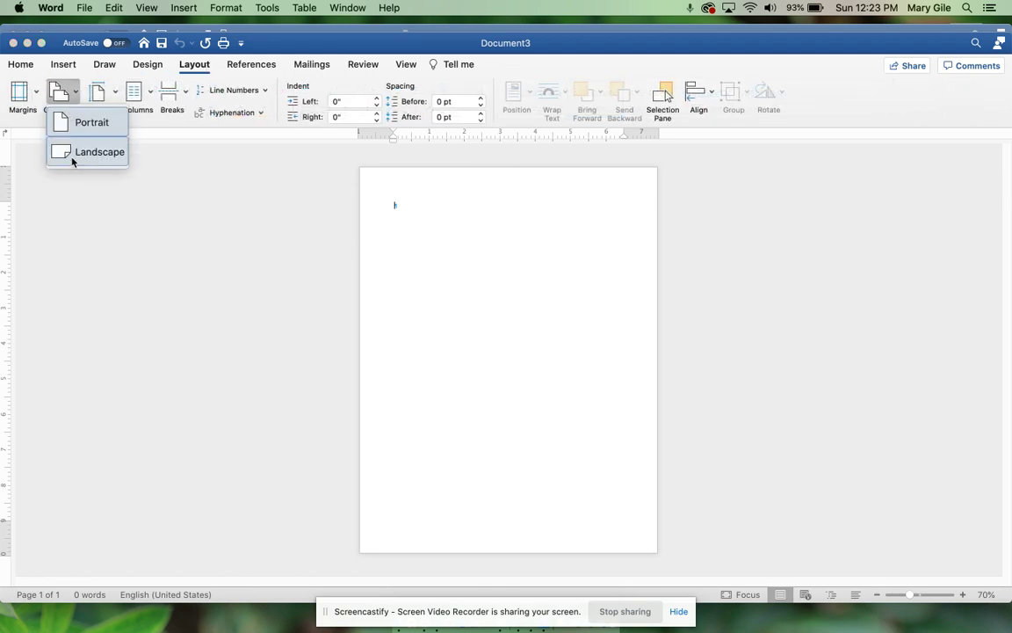
pyautogui.click(74, 153)
pyautogui.click(37, 95)
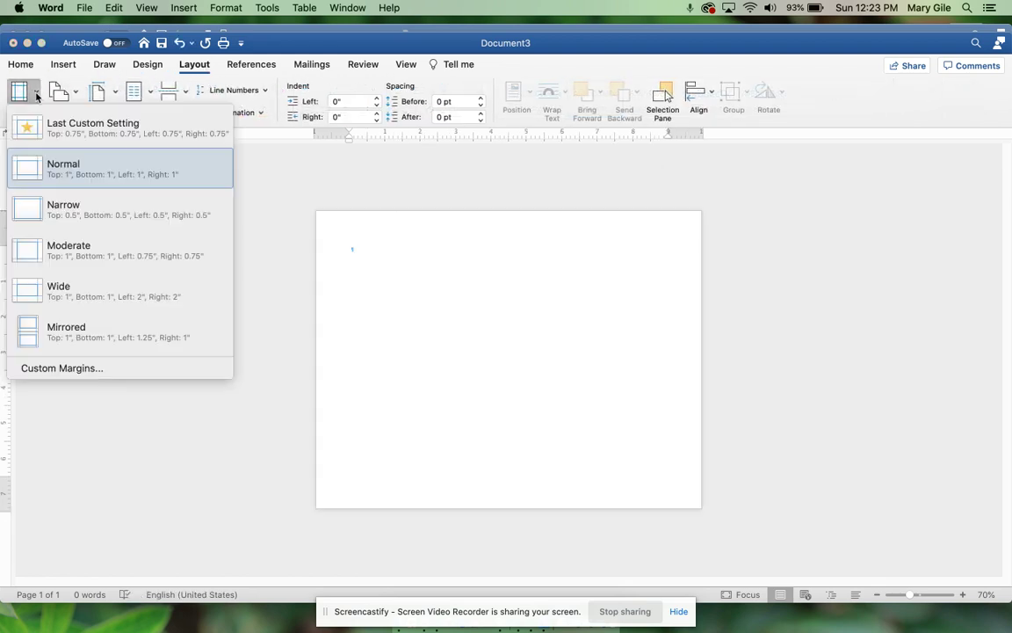
pyautogui.click(91, 220)
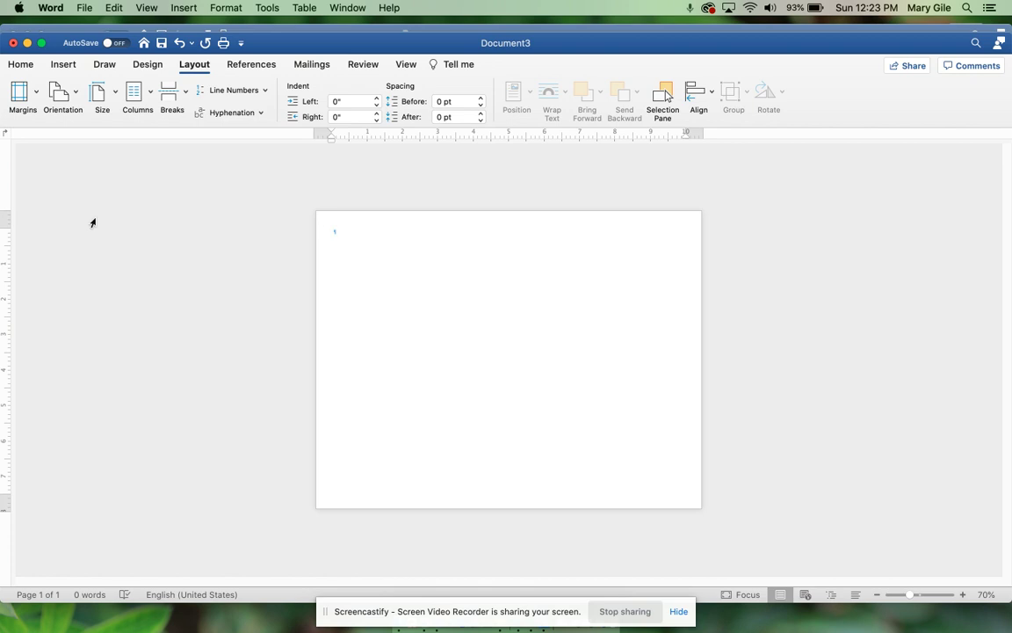
# Step: Save the document as FrenchCountry3, declining to replace the existing FrenchCountry file
pyautogui.click(86, 8)
pyautogui.click(107, 112)
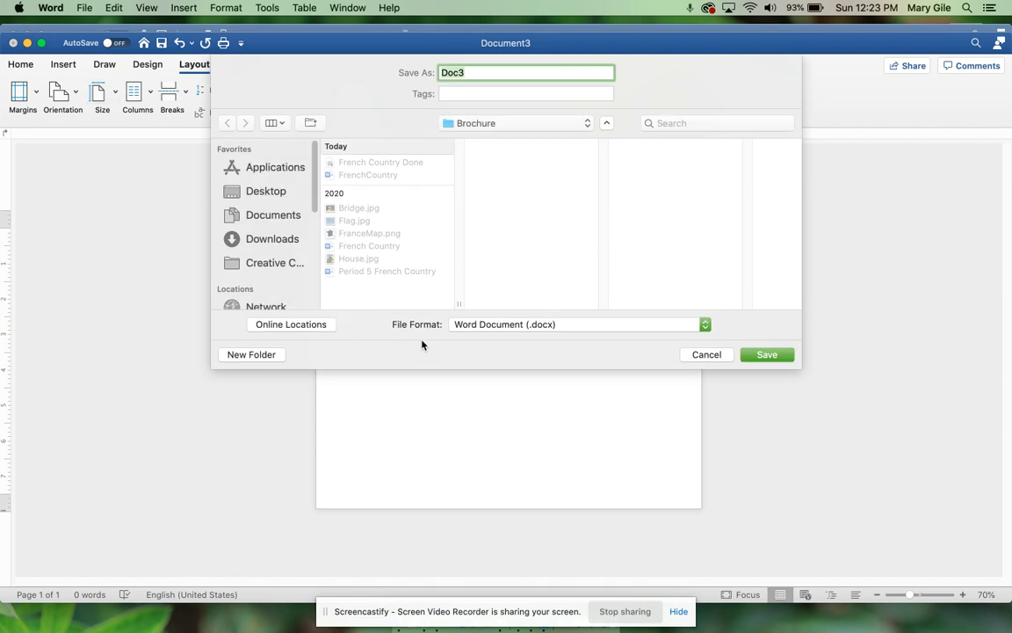
pyautogui.write('FrenchCountry')
pyautogui.click(767, 355)
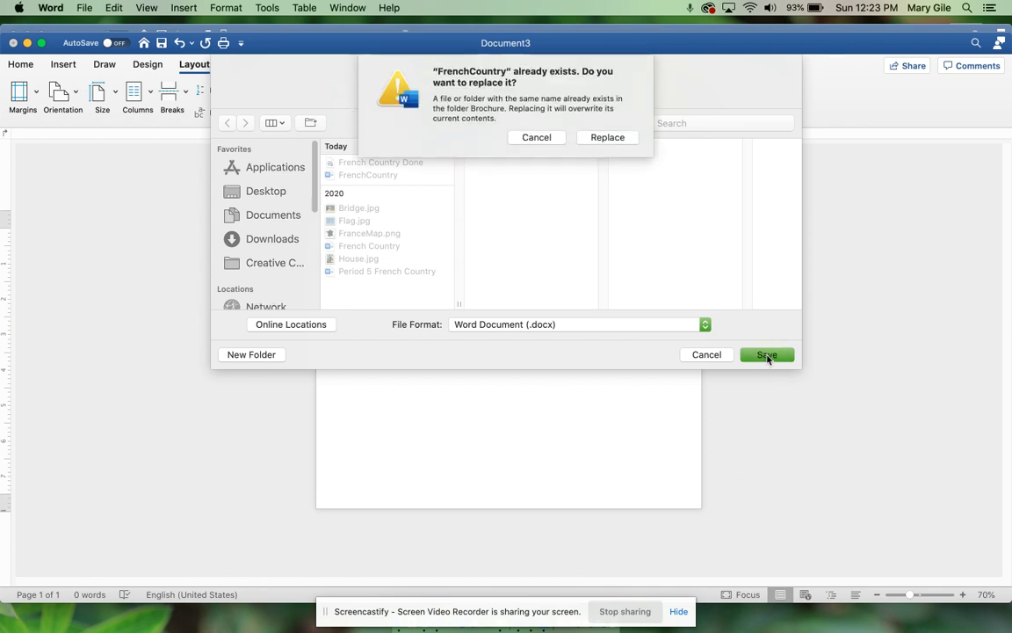
pyautogui.click(559, 138)
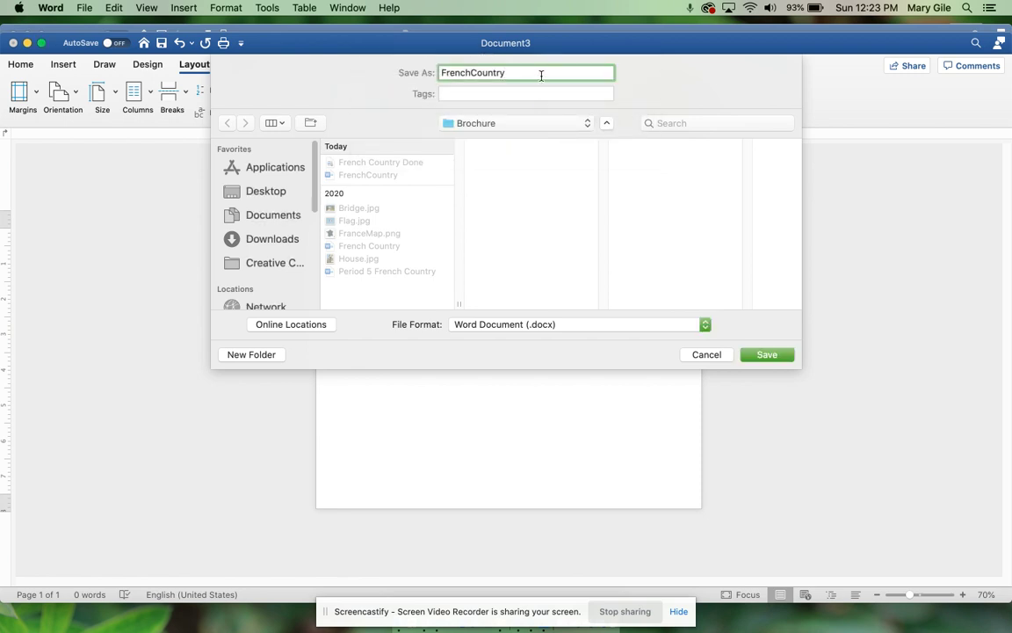
pyautogui.write('3')
pyautogui.click(766, 354)
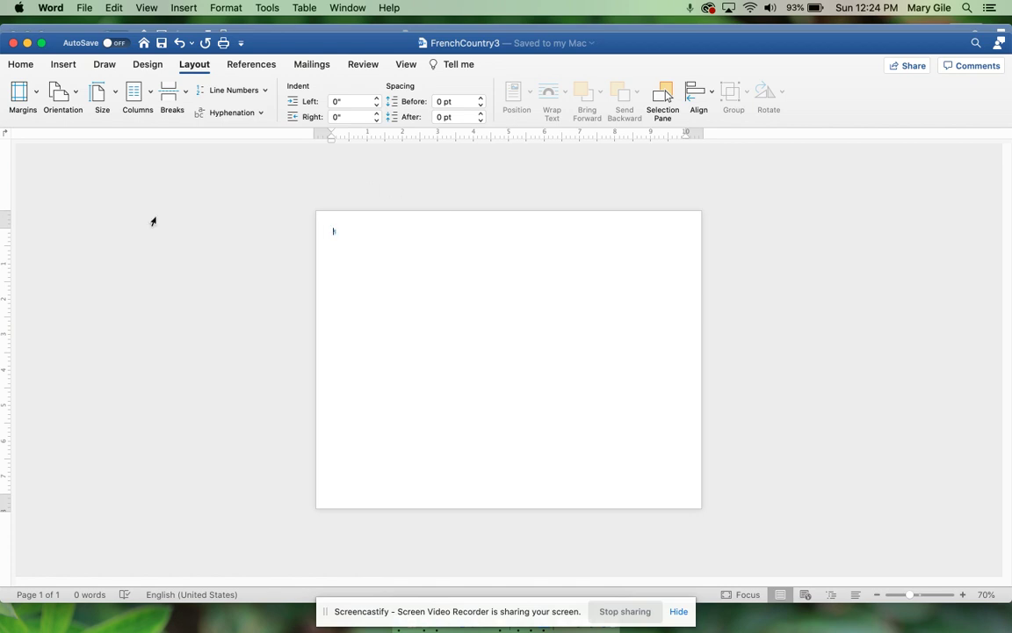
# Step: Start a new style from the Styles pane and name it French Country
pyautogui.click(19, 64)
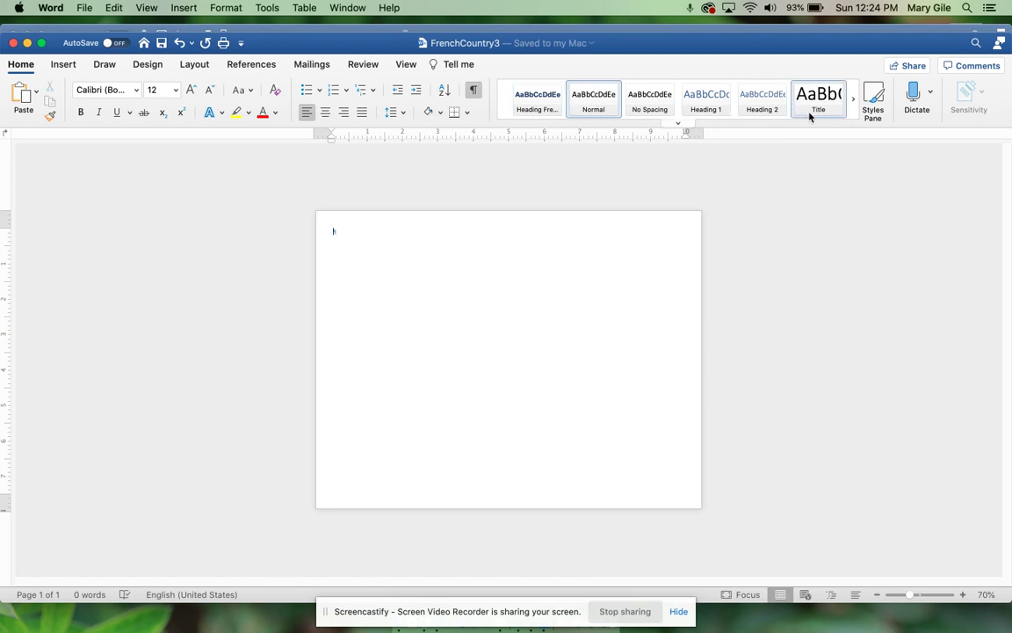
pyautogui.click(879, 103)
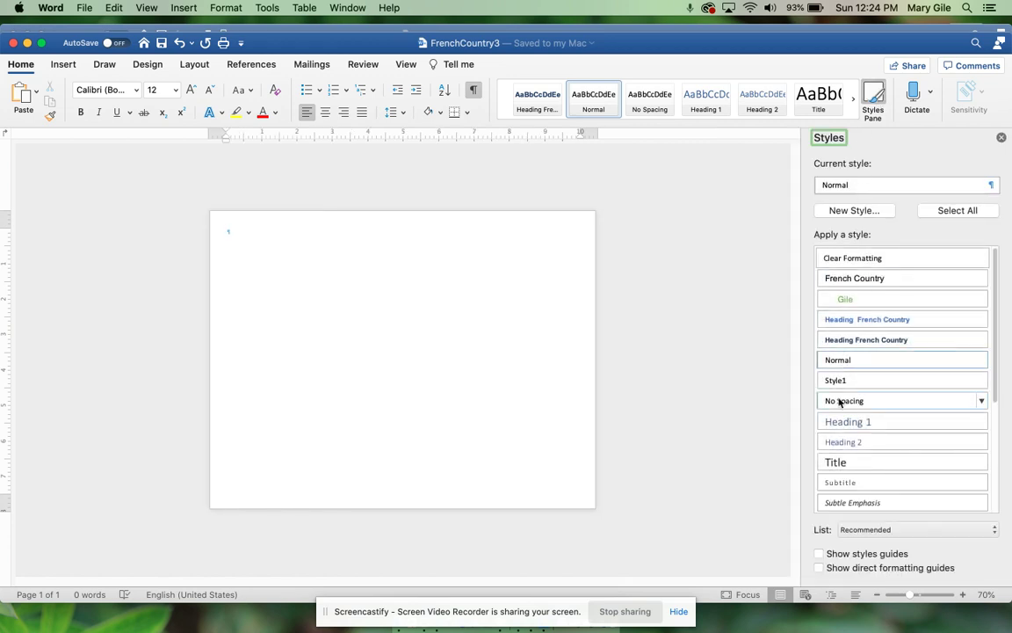
pyautogui.click(841, 210)
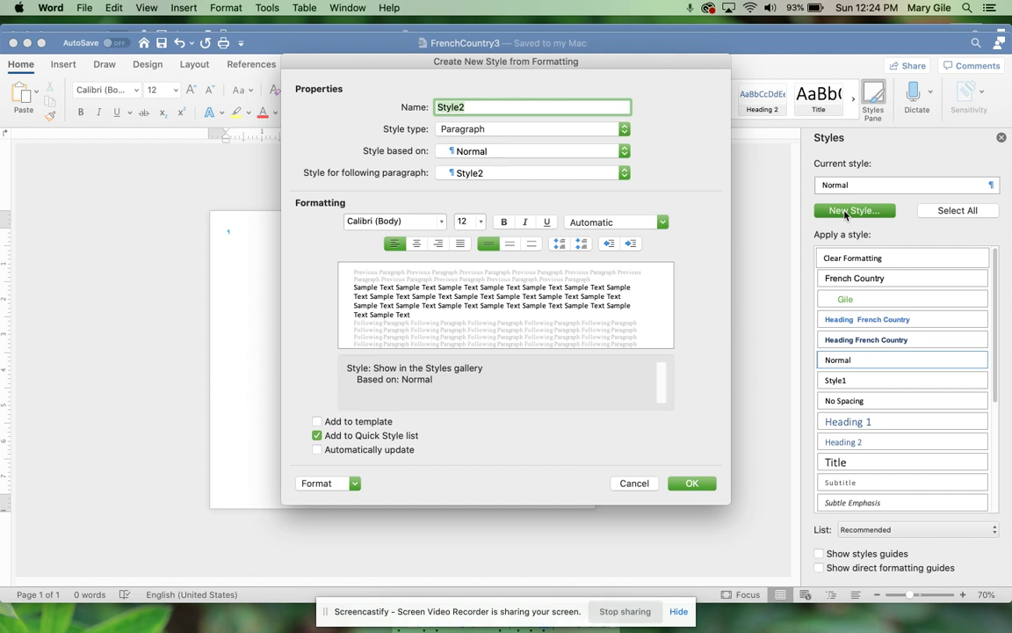
pyautogui.write('Fren')
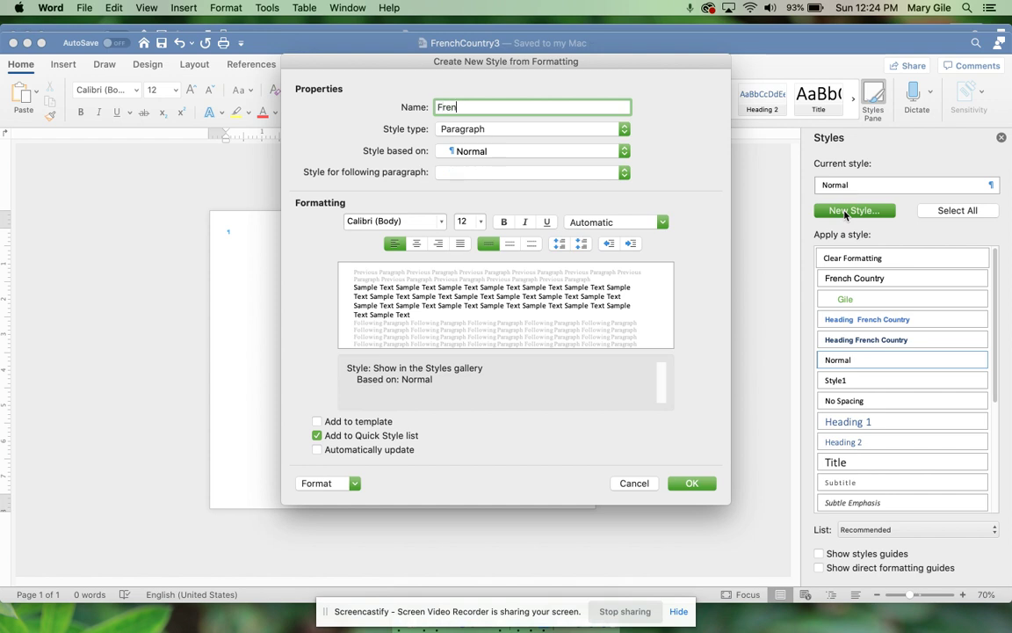
pyautogui.write('ch Country')
# Step: Format the style as Arial 16 pt bold in Accent 1 blue, added to the template
pyautogui.click(400, 220)
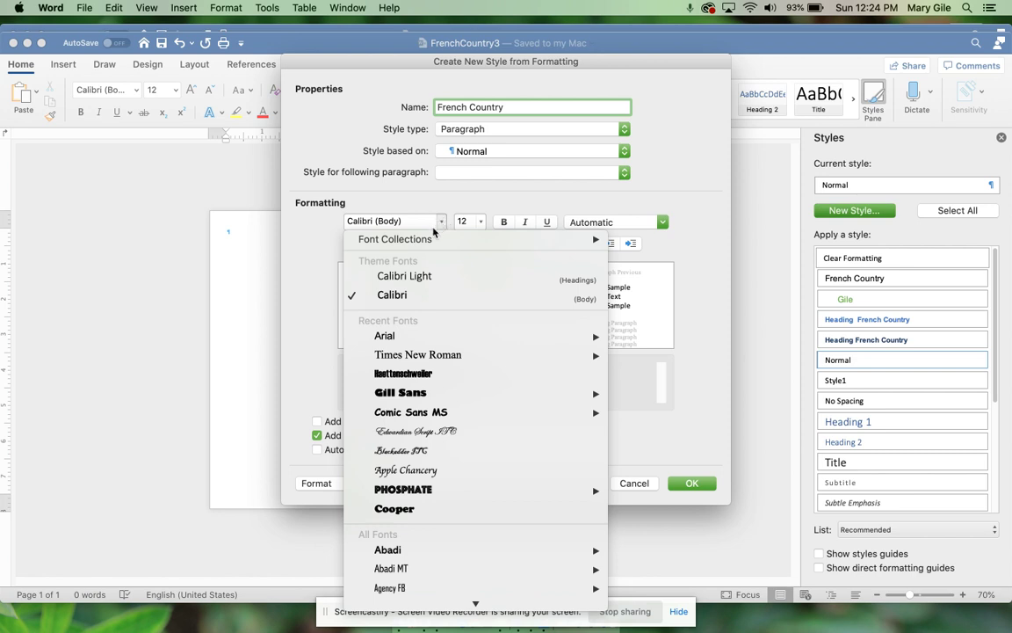
pyautogui.click(464, 227)
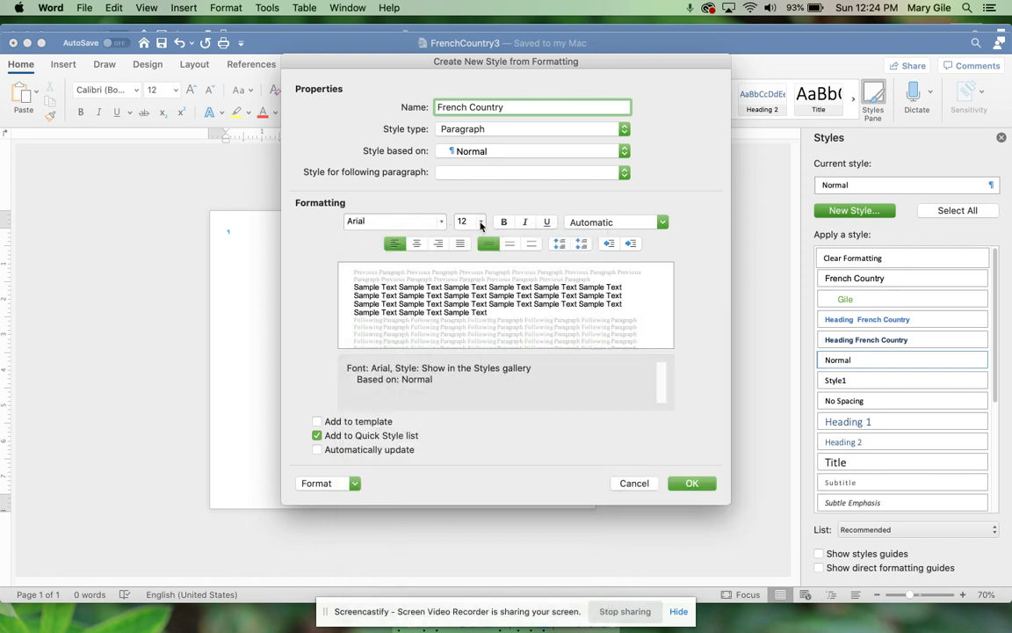
pyautogui.click(480, 226)
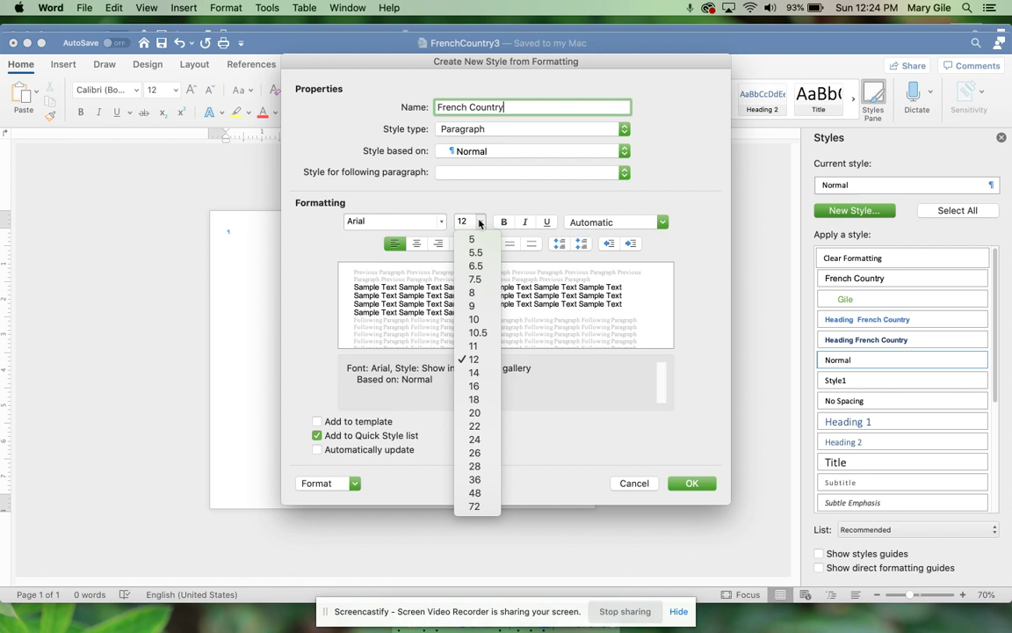
pyautogui.click(479, 384)
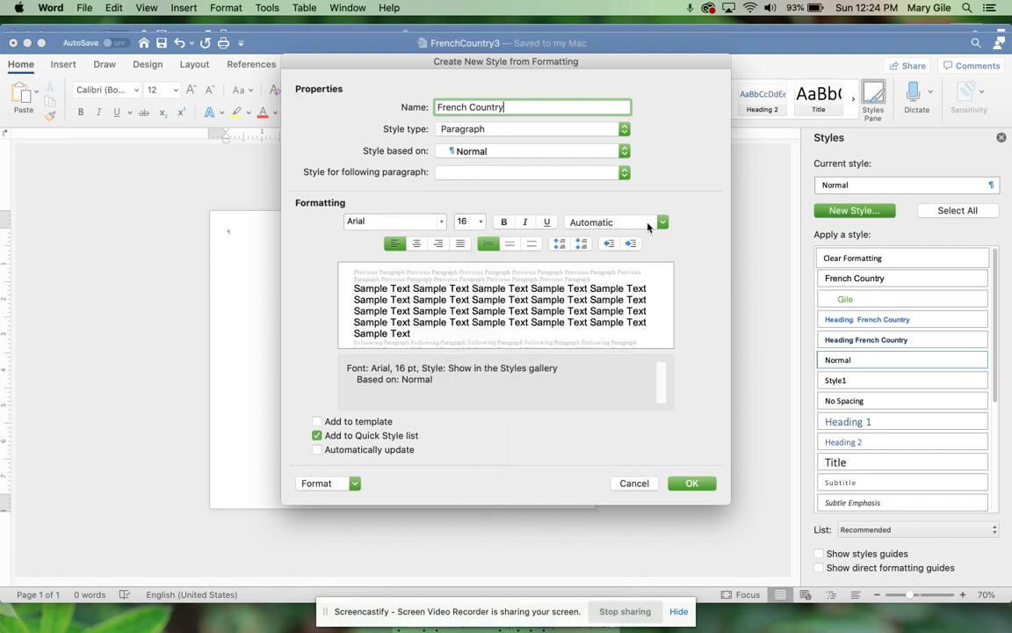
pyautogui.click(503, 222)
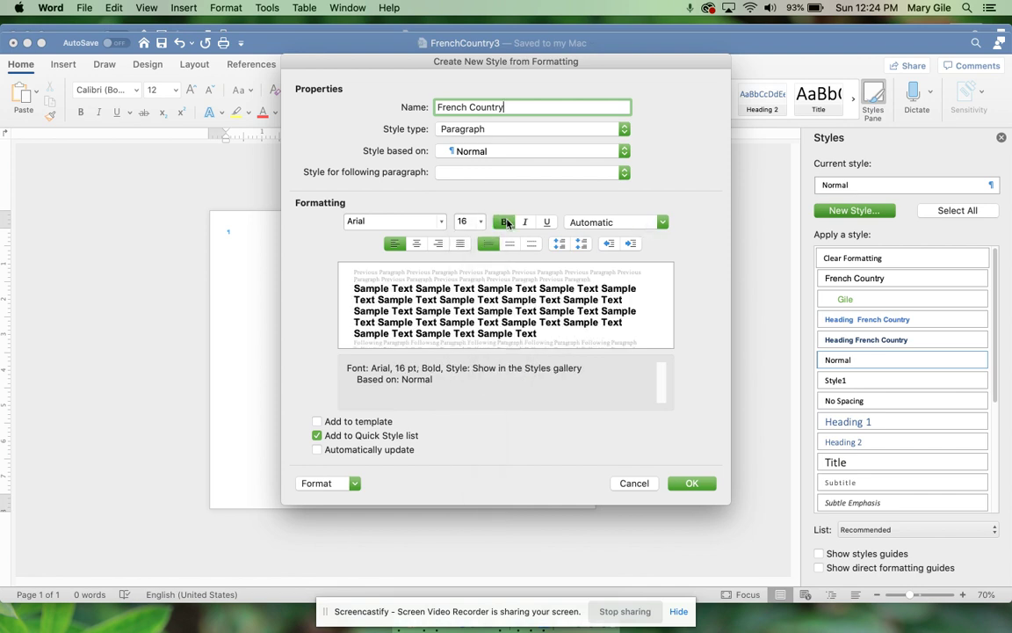
pyautogui.click(660, 223)
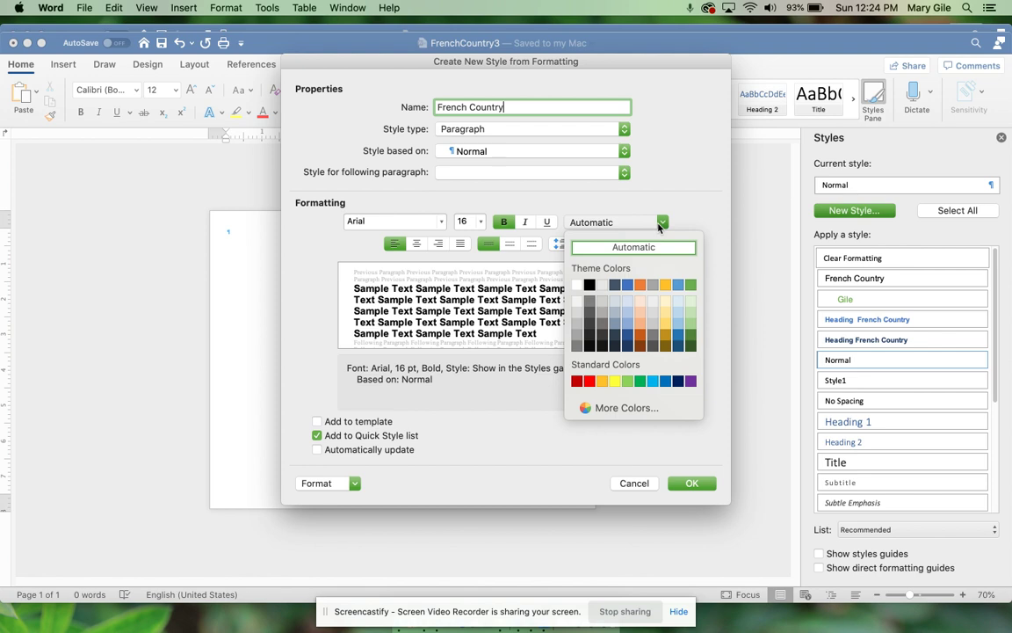
pyautogui.click(627, 284)
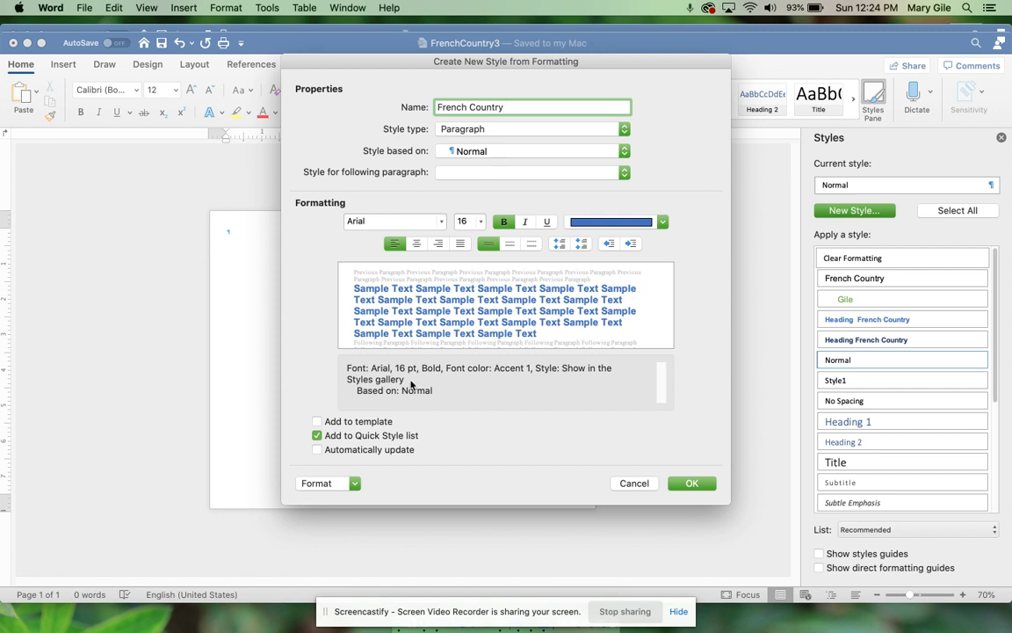
pyautogui.click(317, 422)
# Step: Apply Heading French Country to the first paragraph and change its size to 16 pt
pyautogui.click(634, 483)
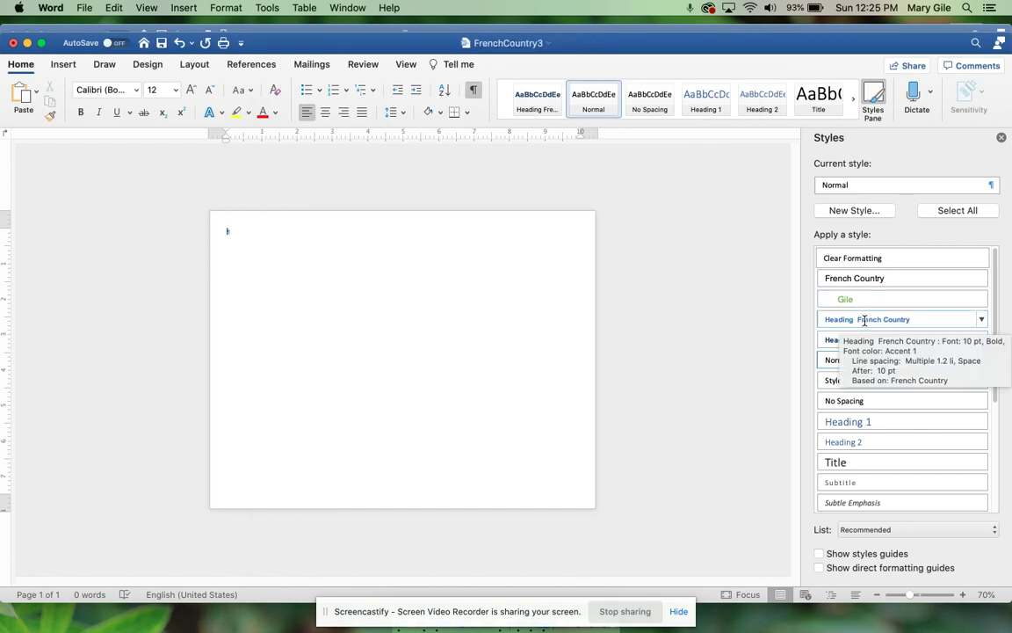
pyautogui.click(864, 320)
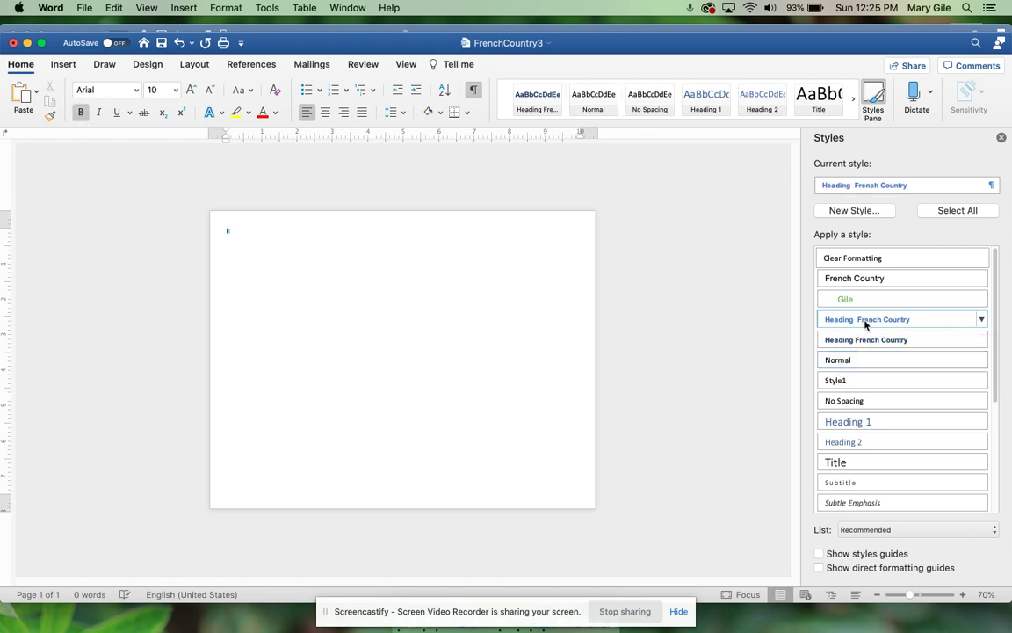
pyautogui.click(981, 319)
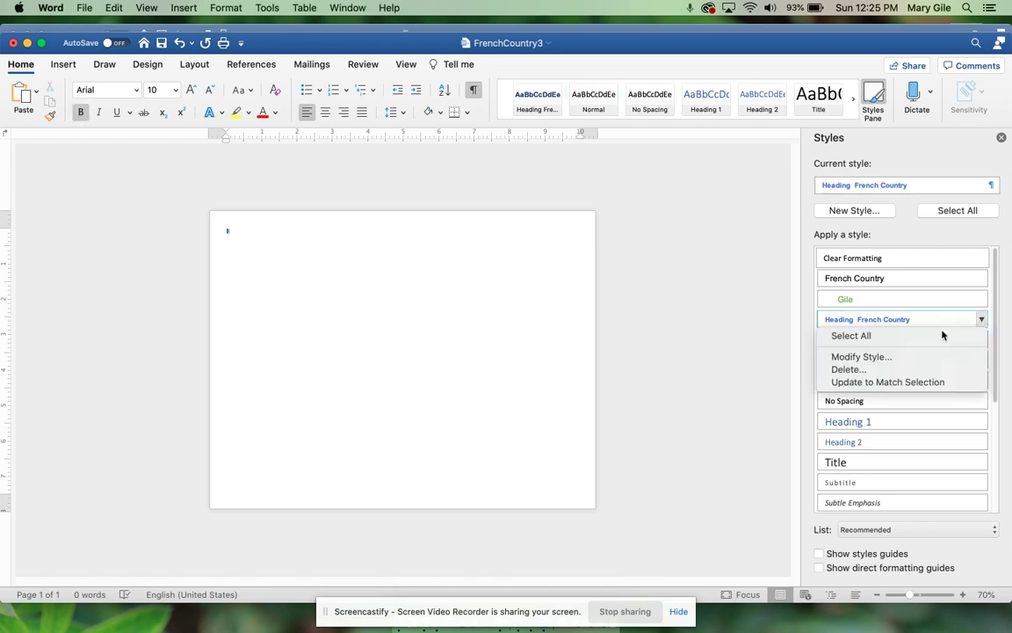
pyautogui.click(894, 357)
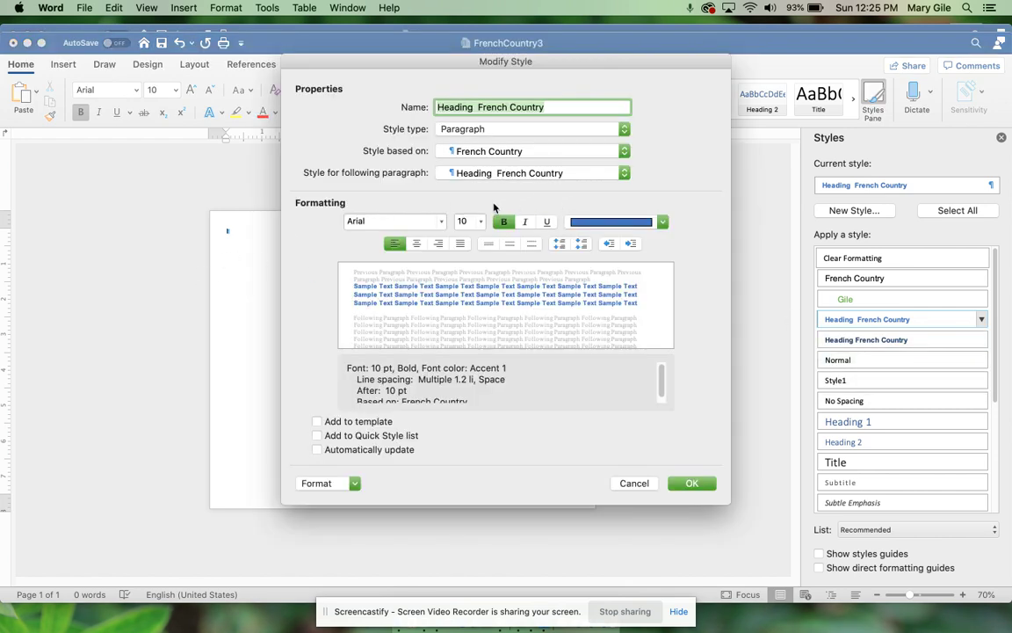
pyautogui.click(481, 222)
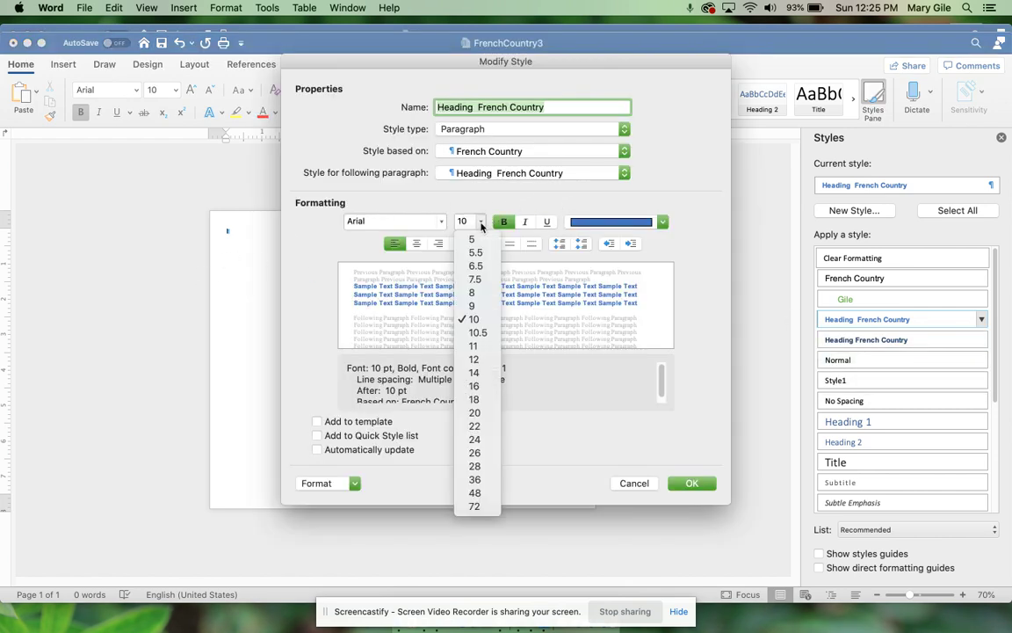
pyautogui.click(475, 387)
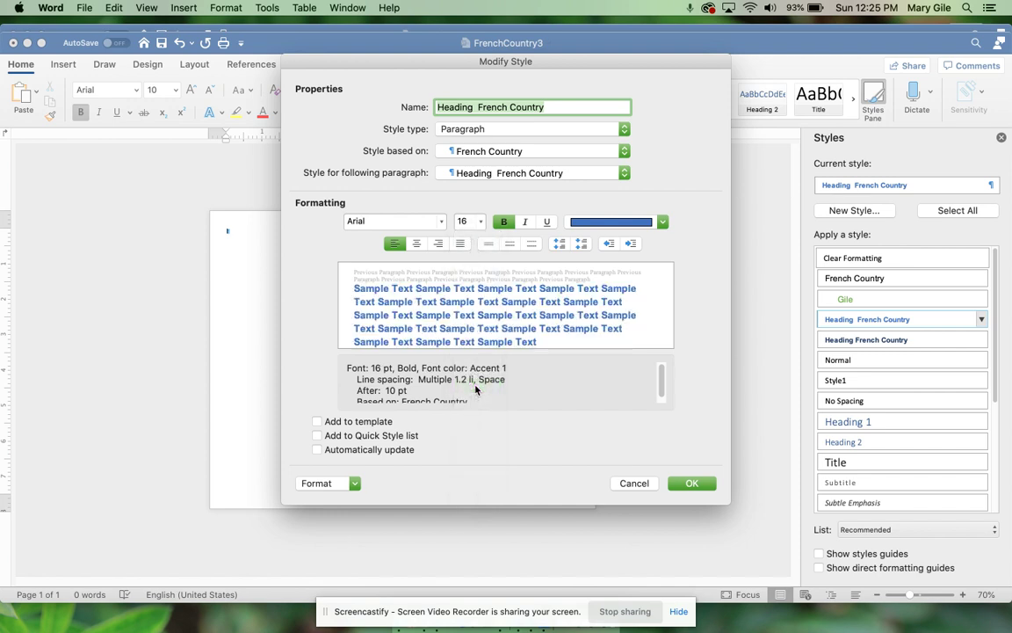
pyautogui.click(691, 484)
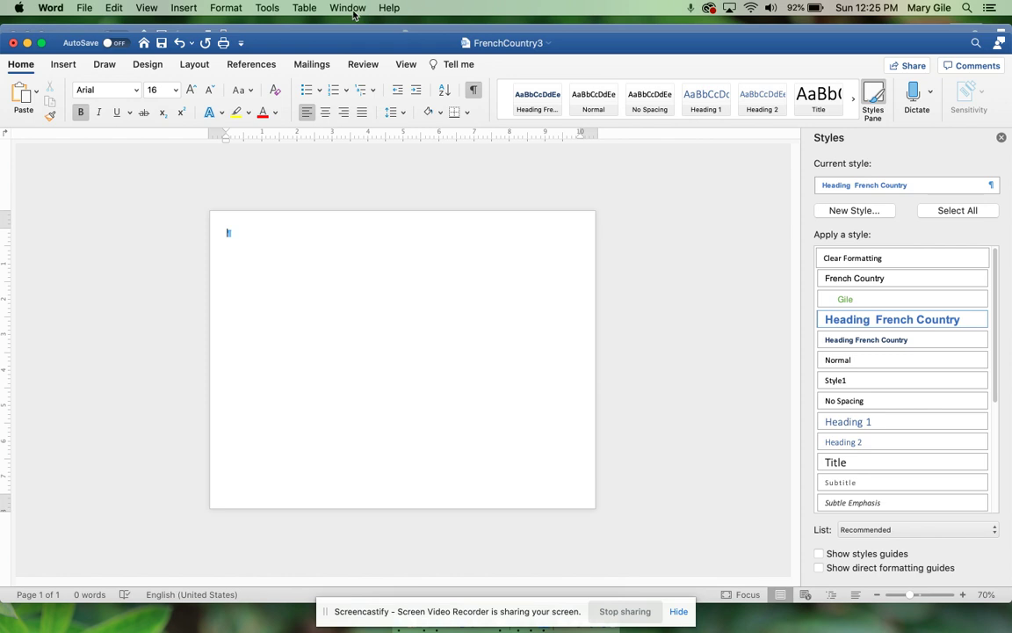
# Step: Set the zoom to Page Width
pyautogui.click(155, 11)
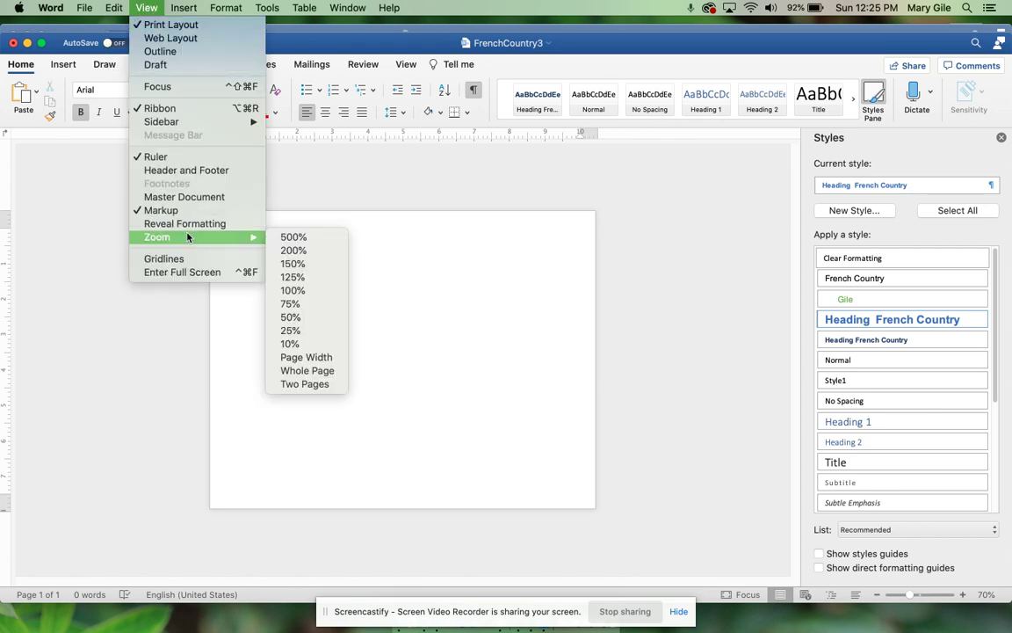
pyautogui.moveTo(246, 236)
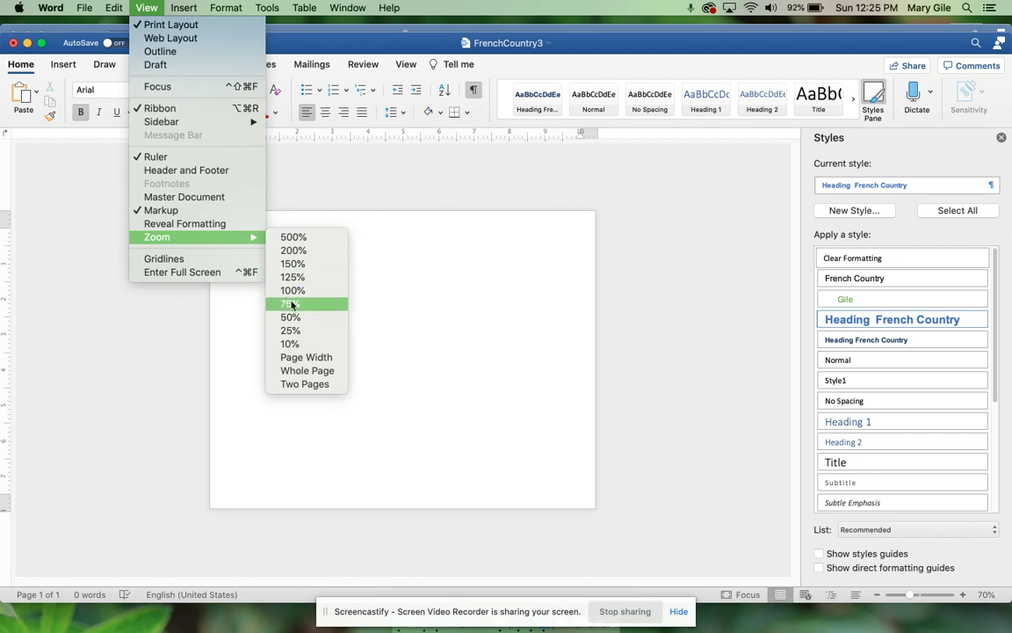
pyautogui.click(298, 356)
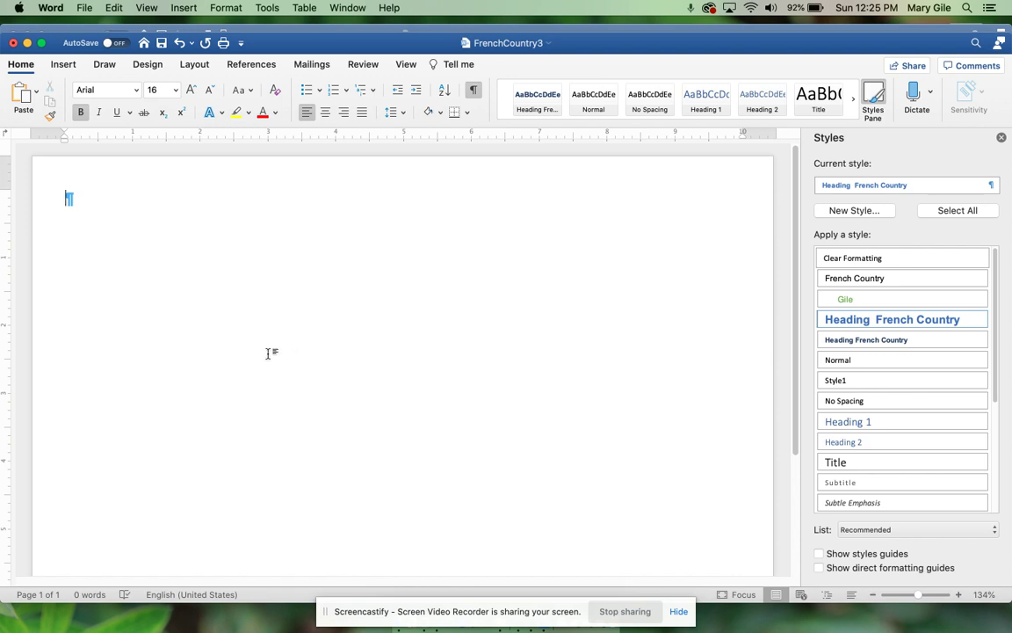
pyautogui.click(67, 65)
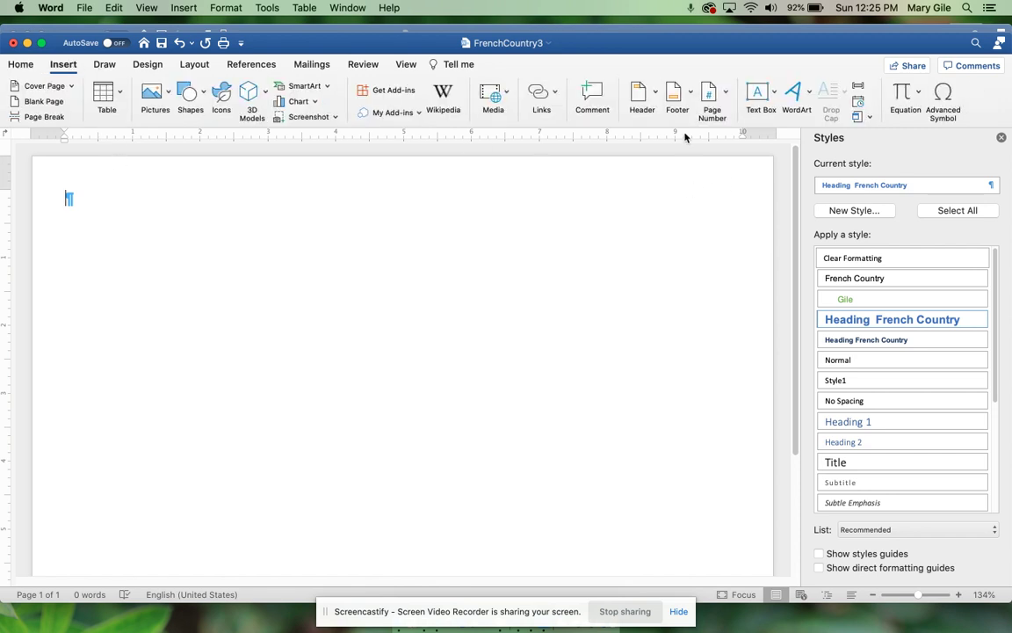
# Step: Insert a Blank header and clear its placeholder text
pyautogui.click(642, 93)
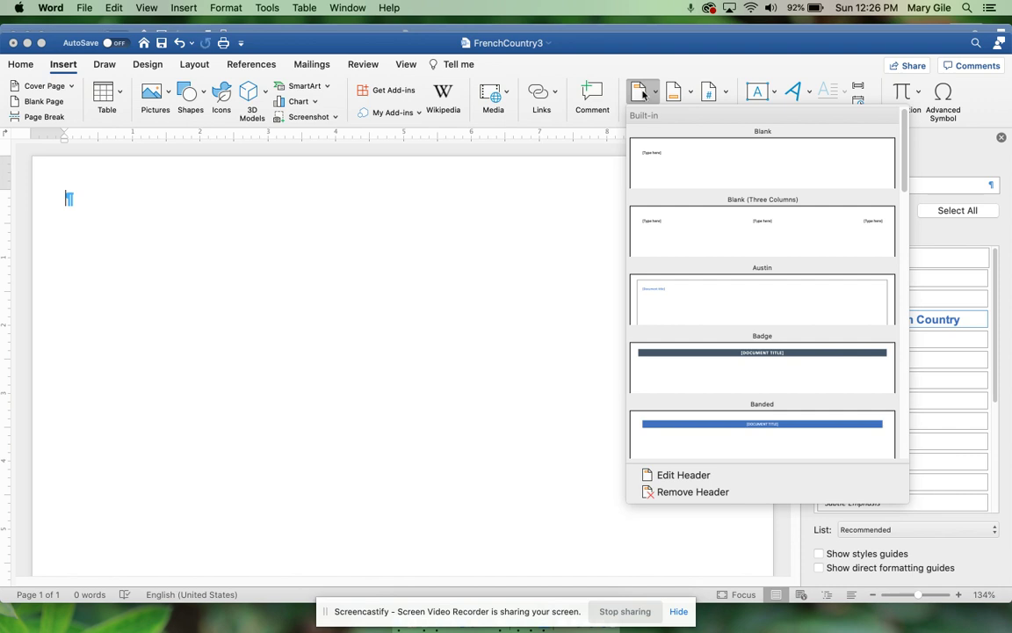
pyautogui.click(679, 170)
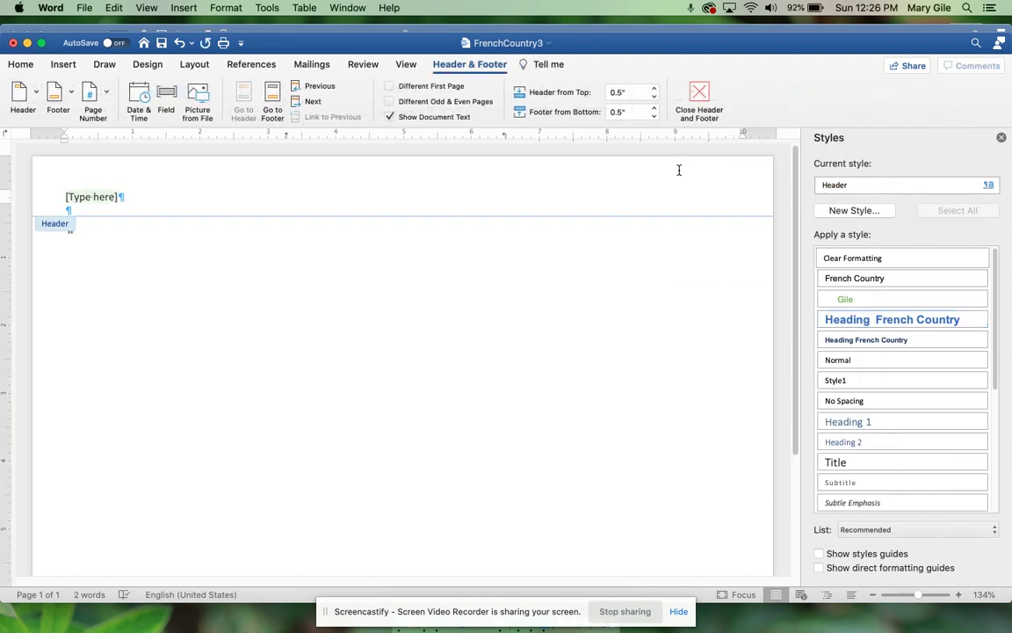
pyautogui.press('Return')
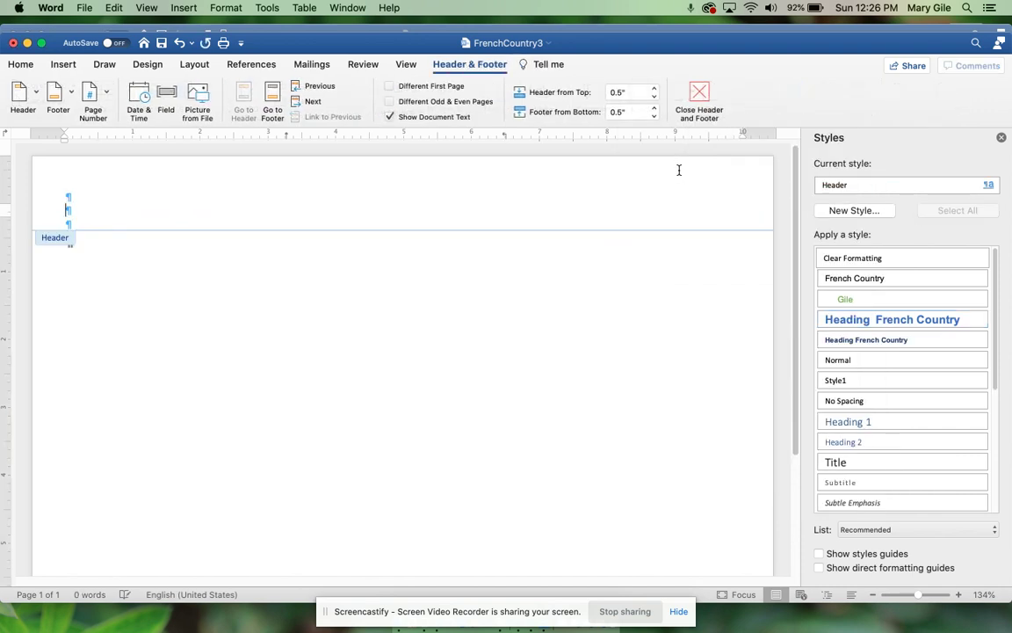
pyautogui.press('BackSpace')
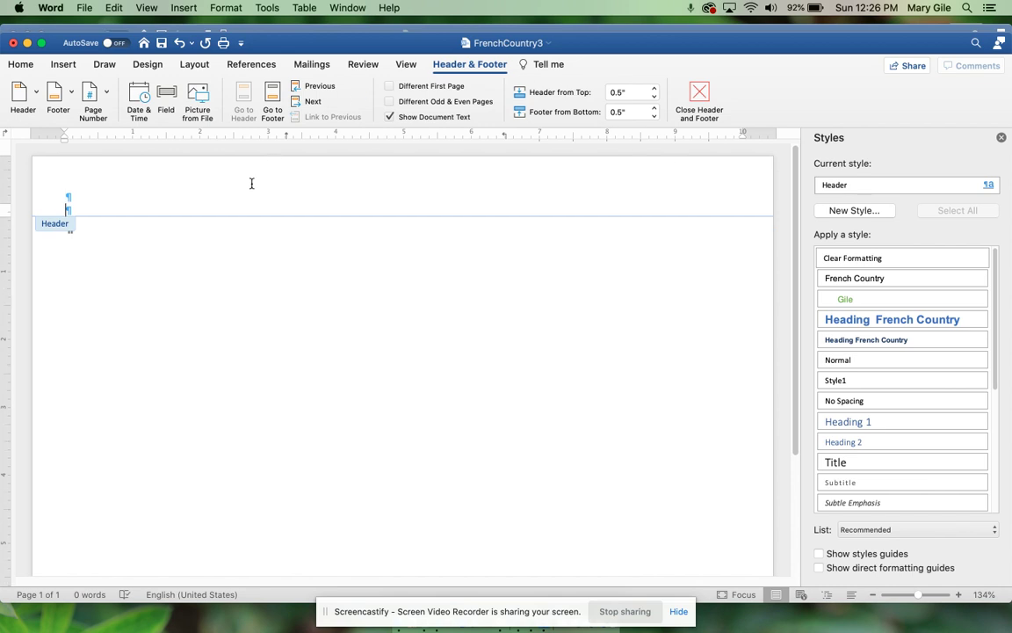
pyautogui.press('Up')
# Step: Turn on Different First Page and add a second empty header paragraph
pyautogui.click(390, 86)
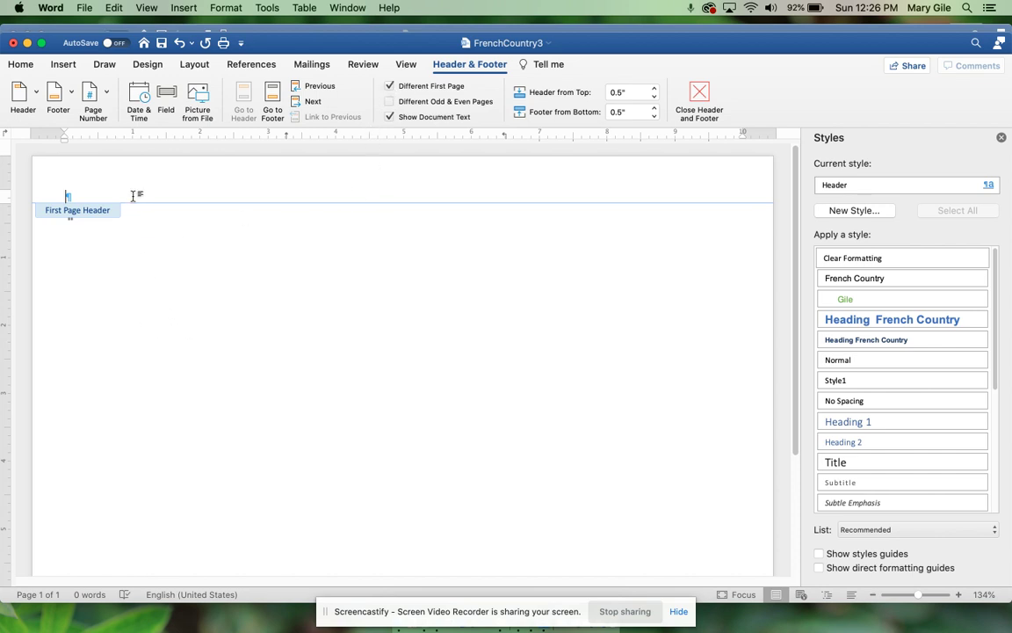
pyautogui.press('Return')
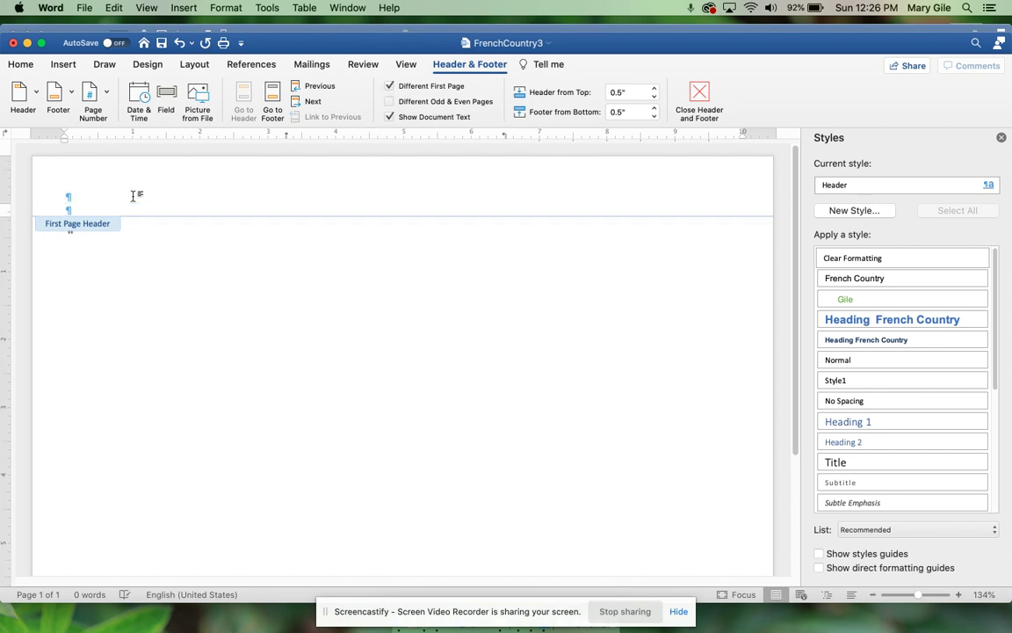
pyautogui.press('Up')
# Step: Draw a straight line across the first-page header, about 10.04 inches wide
pyautogui.click(63, 65)
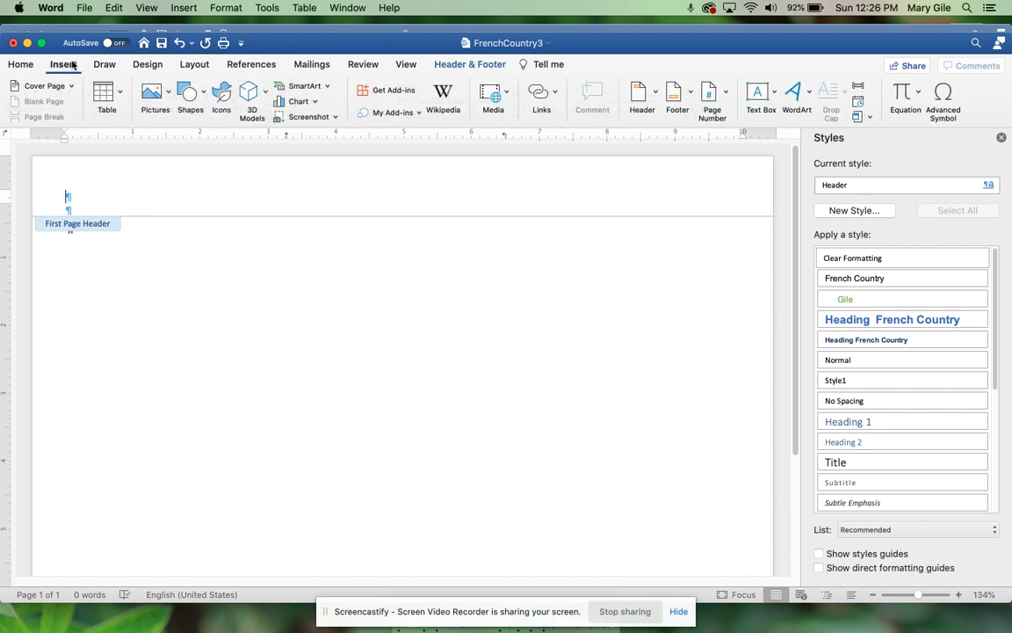
pyautogui.click(192, 93)
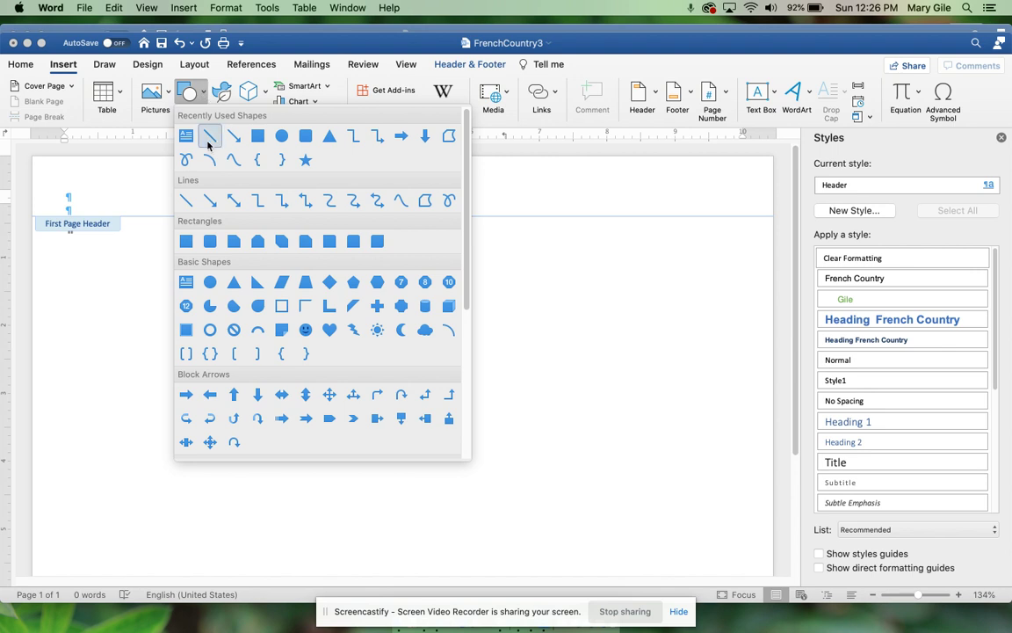
pyautogui.click(207, 136)
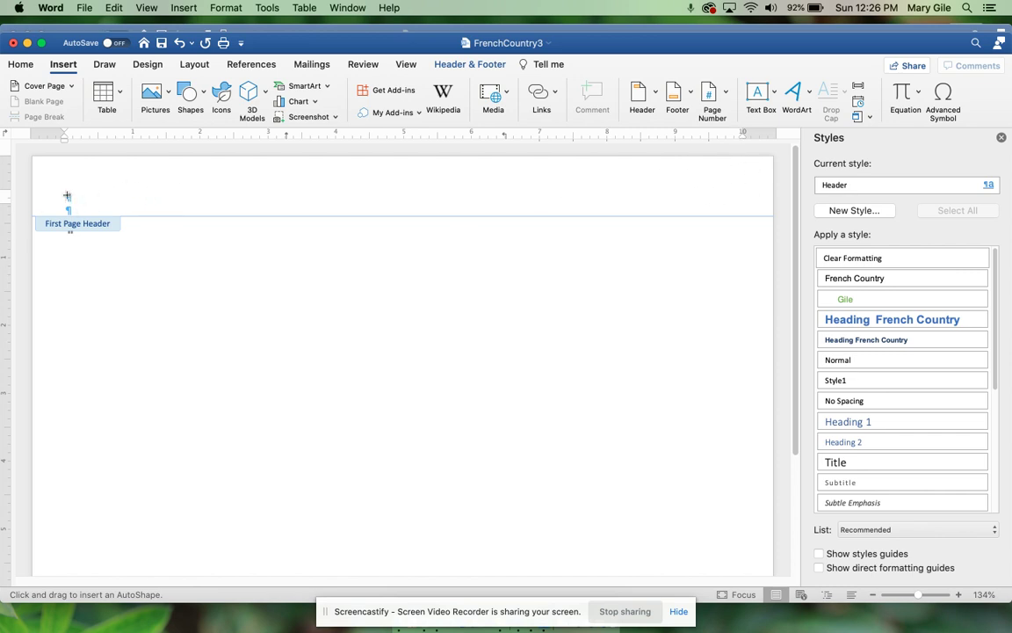
pyautogui.moveTo(70, 194); pyautogui.dragTo(739, 193)
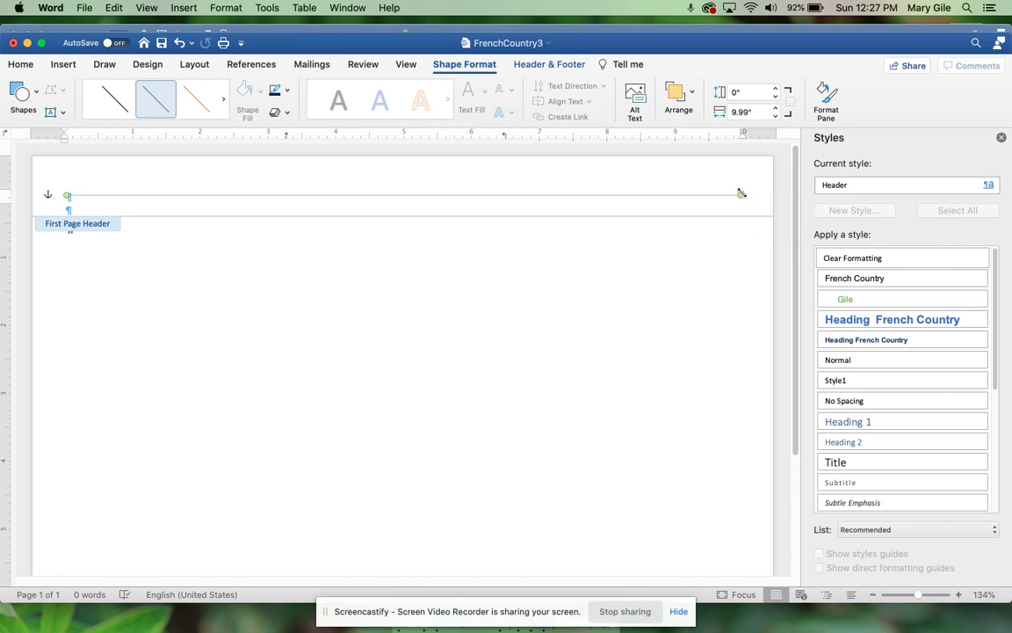
pyautogui.moveTo(740, 192); pyautogui.dragTo(741, 192)
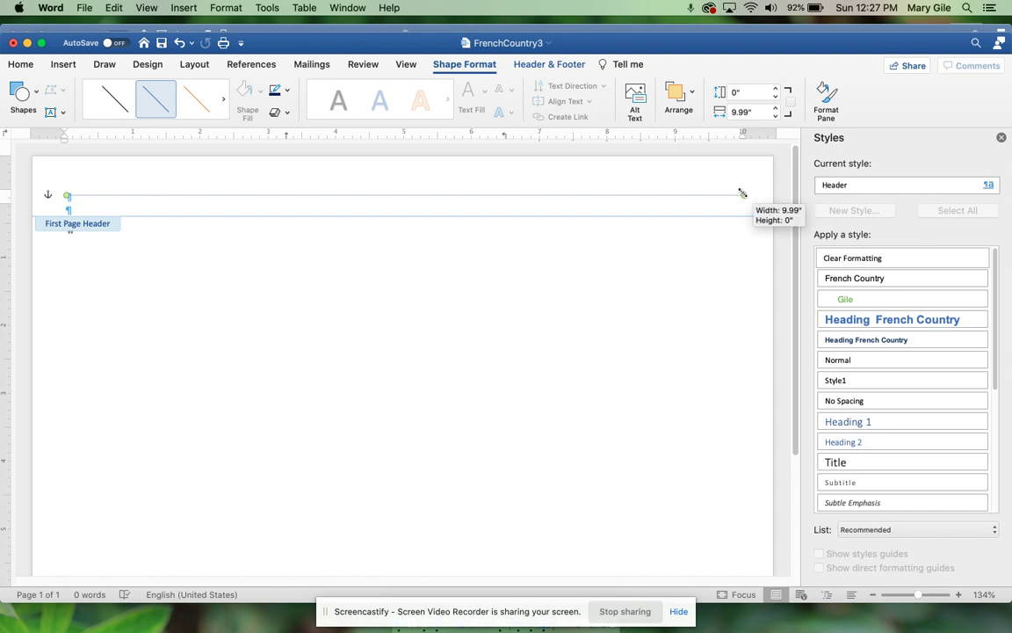
pyautogui.moveTo(741, 192); pyautogui.dragTo(743, 193)
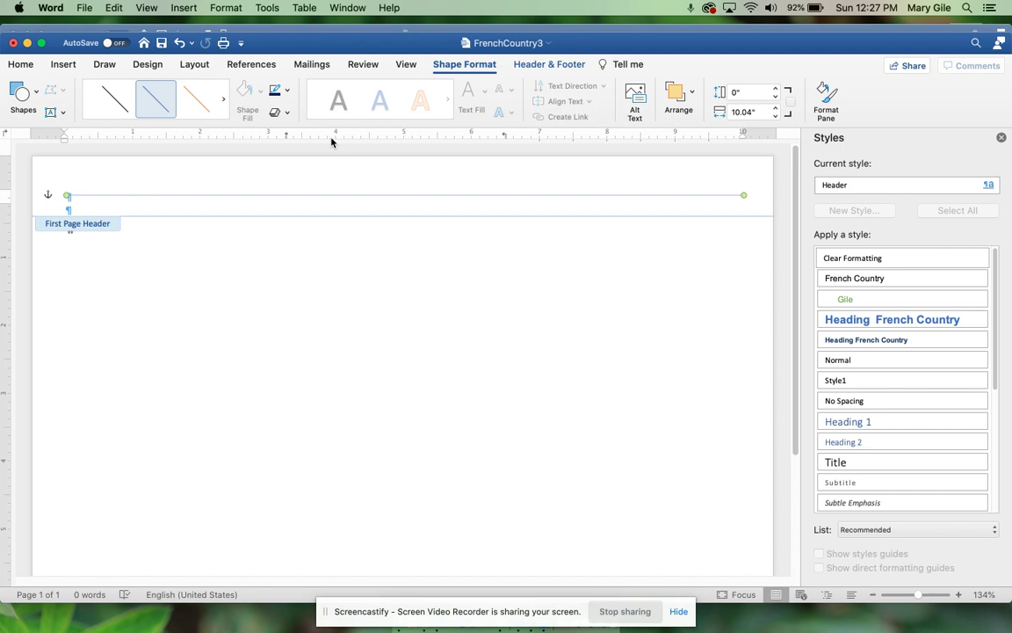
pyautogui.click(284, 91)
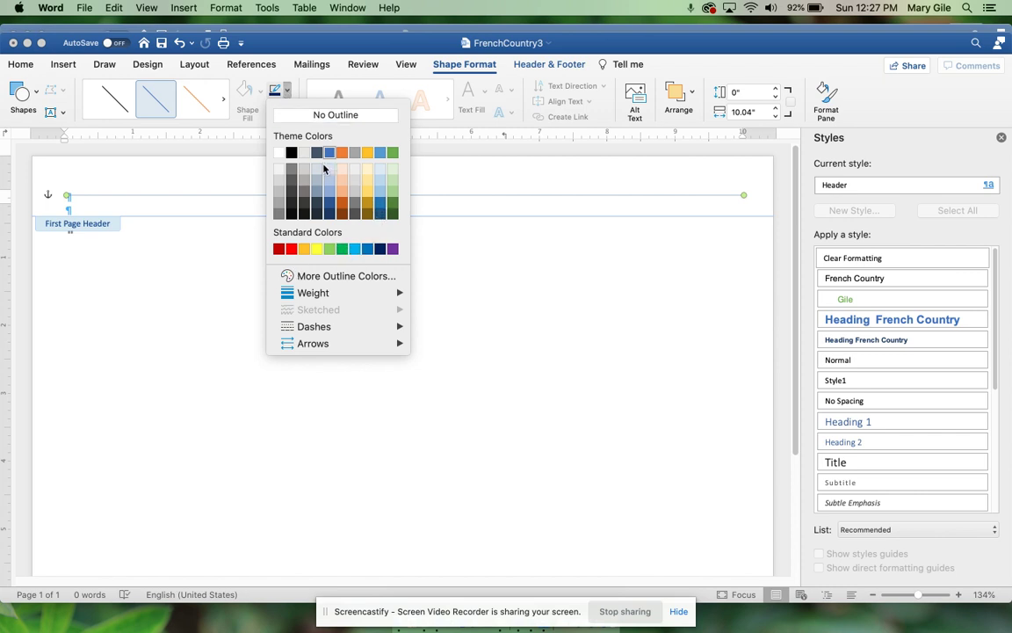
# Step: Change the header line's outline colour to dark blue
pyautogui.click(379, 252)
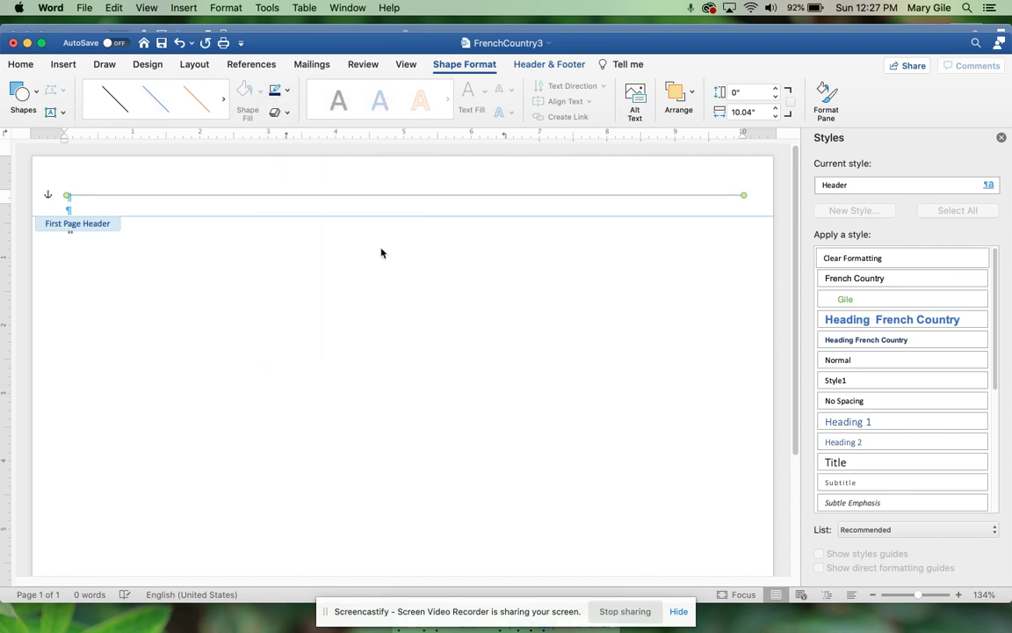
pyautogui.click(286, 90)
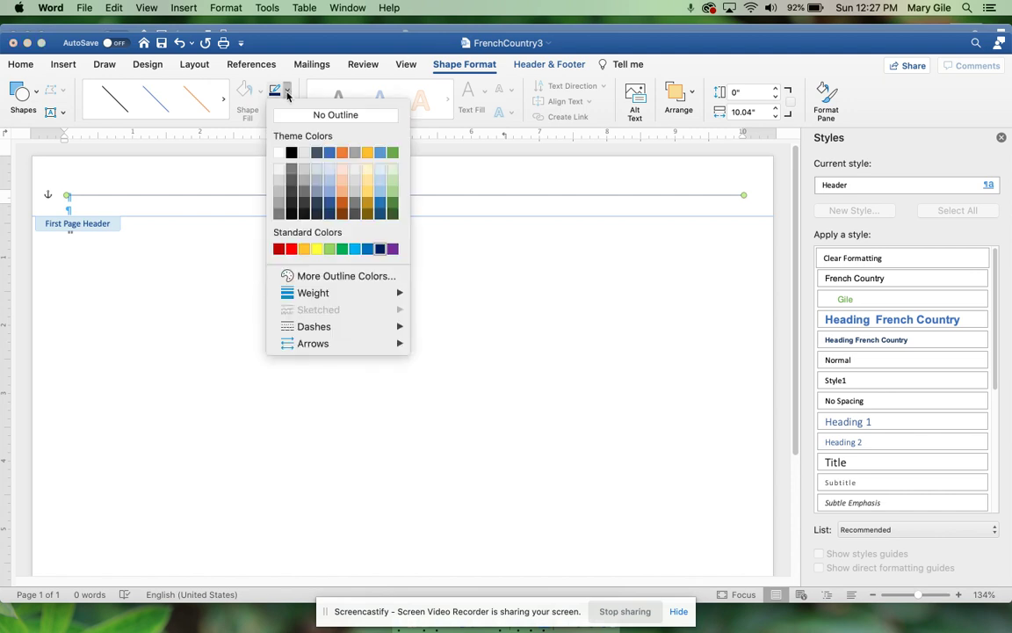
pyautogui.moveTo(351, 292)
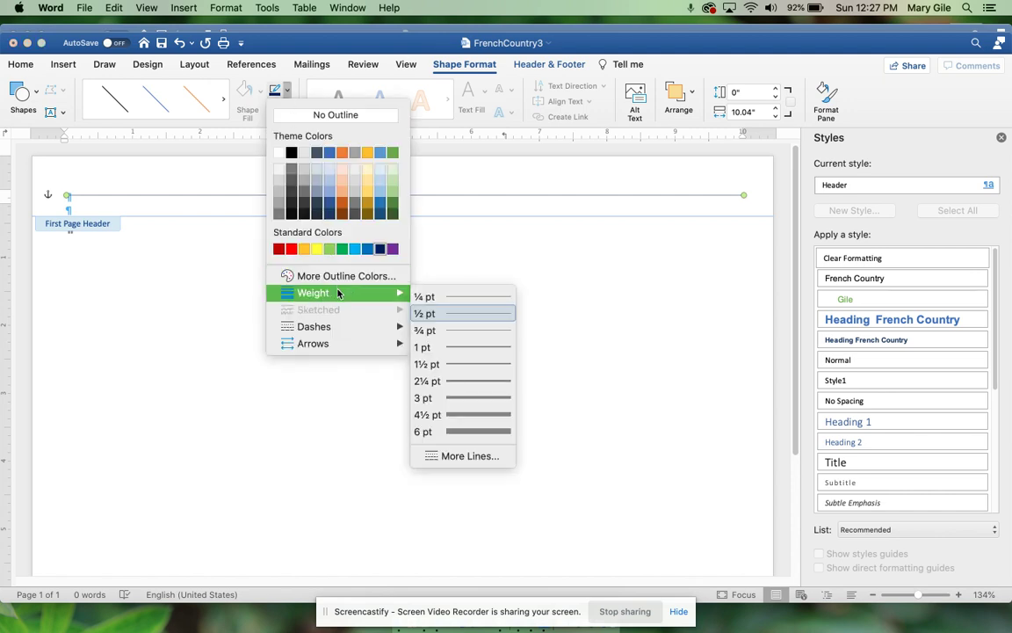
# Step: Set the line weight to 6 pt and apply the Offset: Bottom shadow preset
pyautogui.click(505, 435)
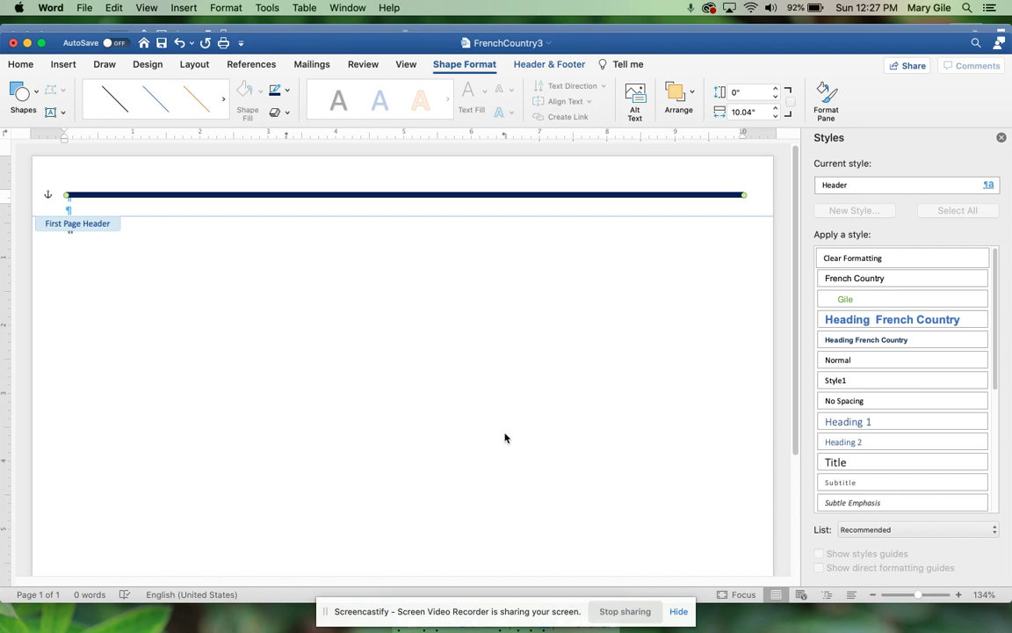
pyautogui.click(1001, 137)
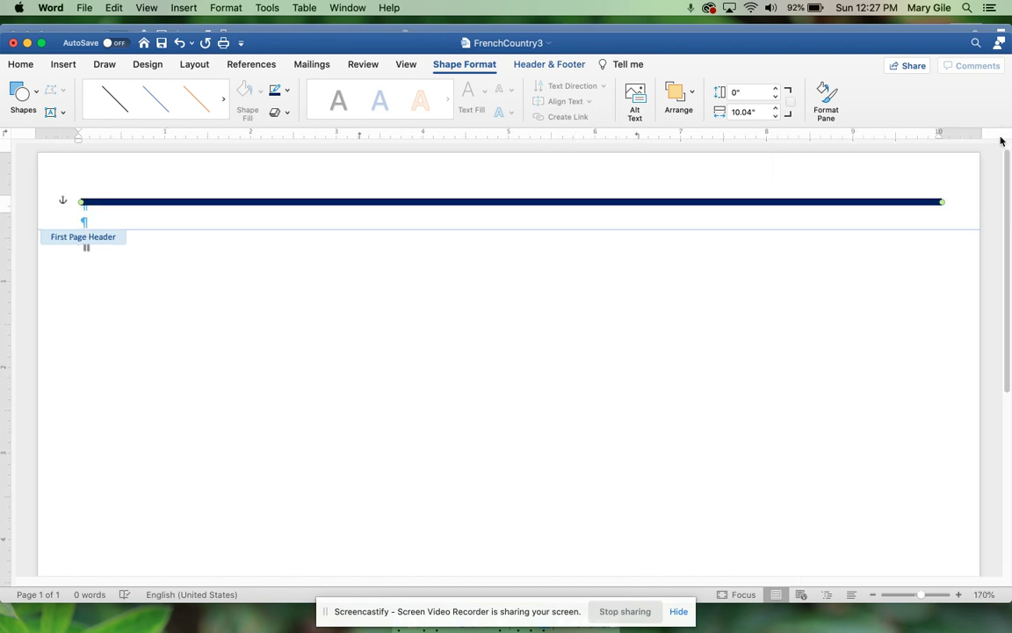
pyautogui.click(825, 98)
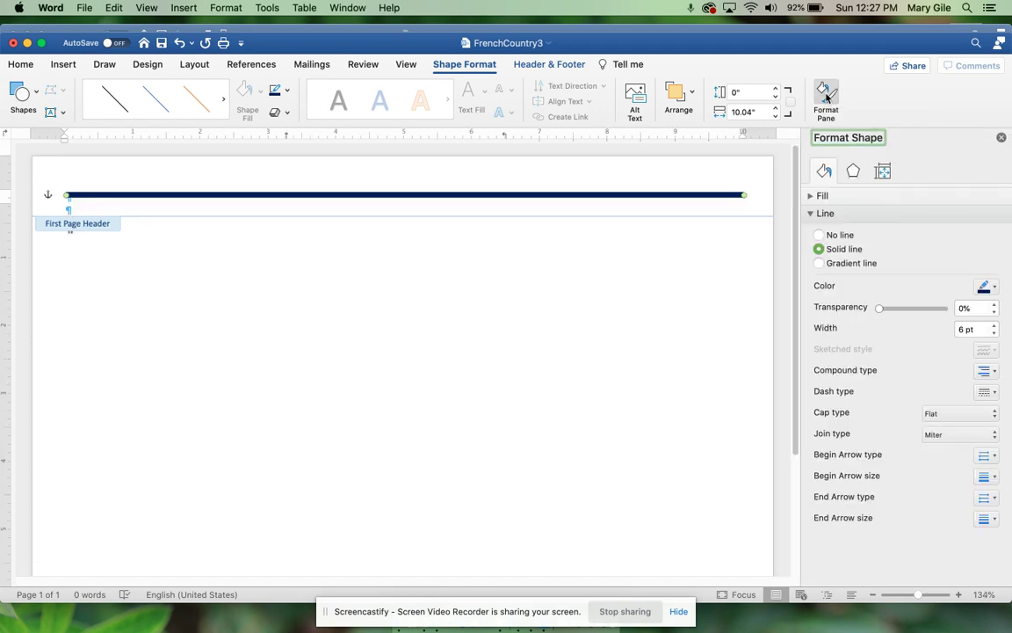
pyautogui.click(852, 171)
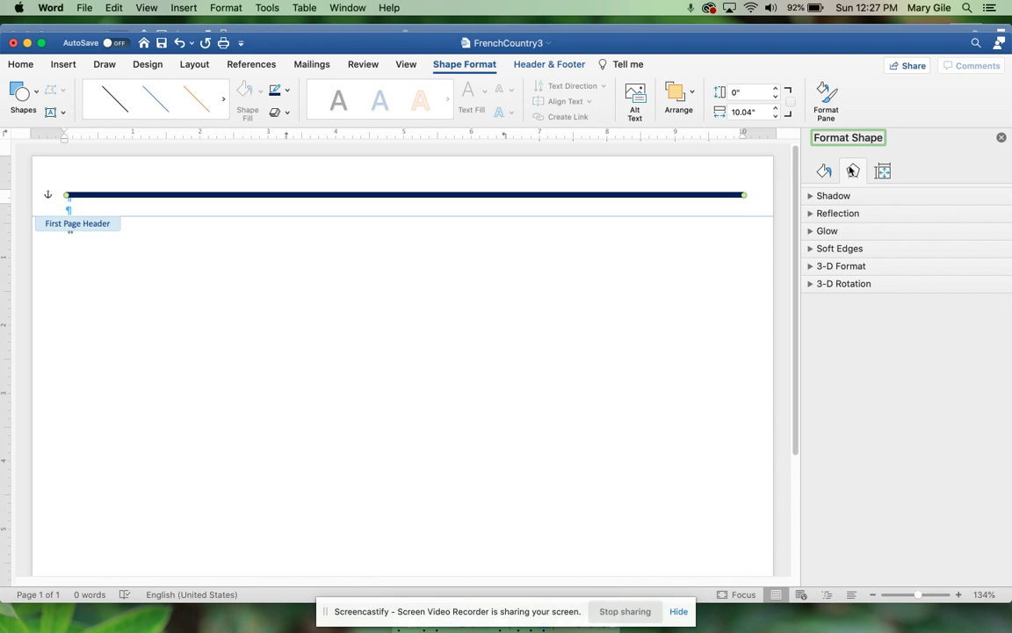
pyautogui.click(810, 197)
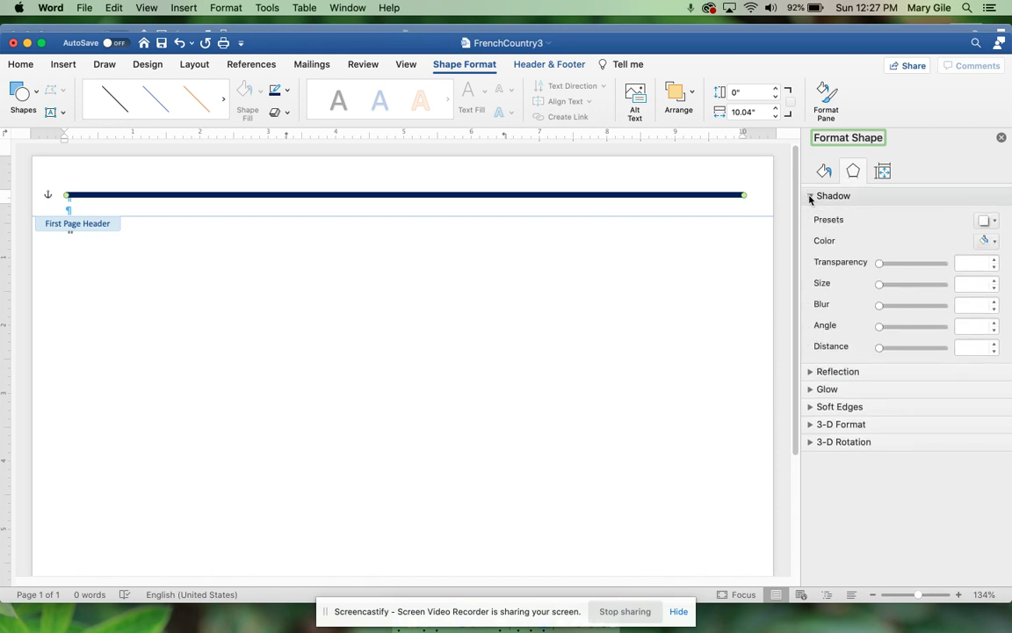
pyautogui.click(994, 222)
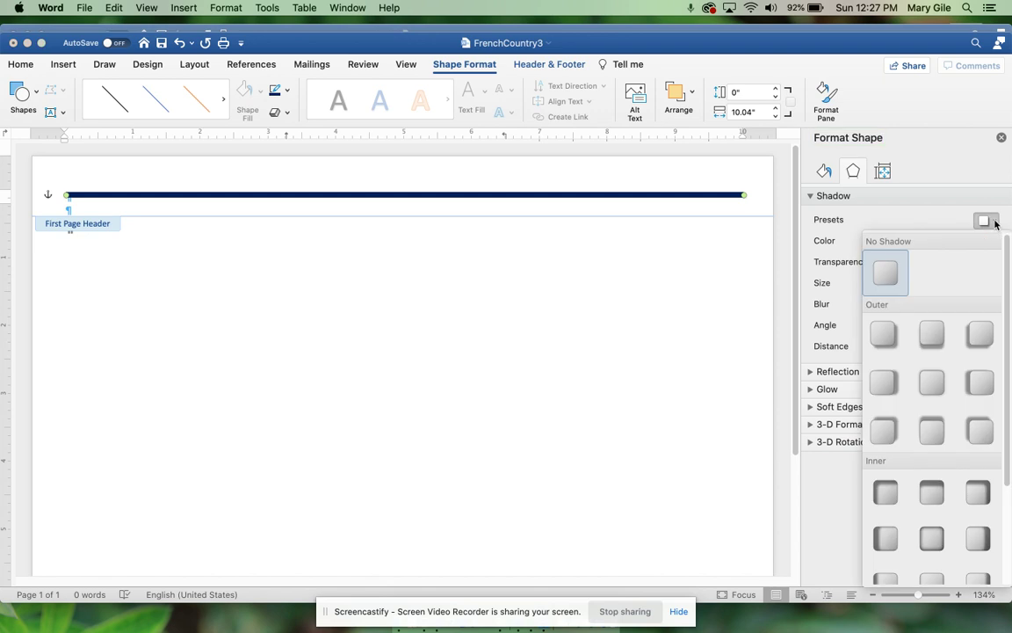
pyautogui.click(933, 334)
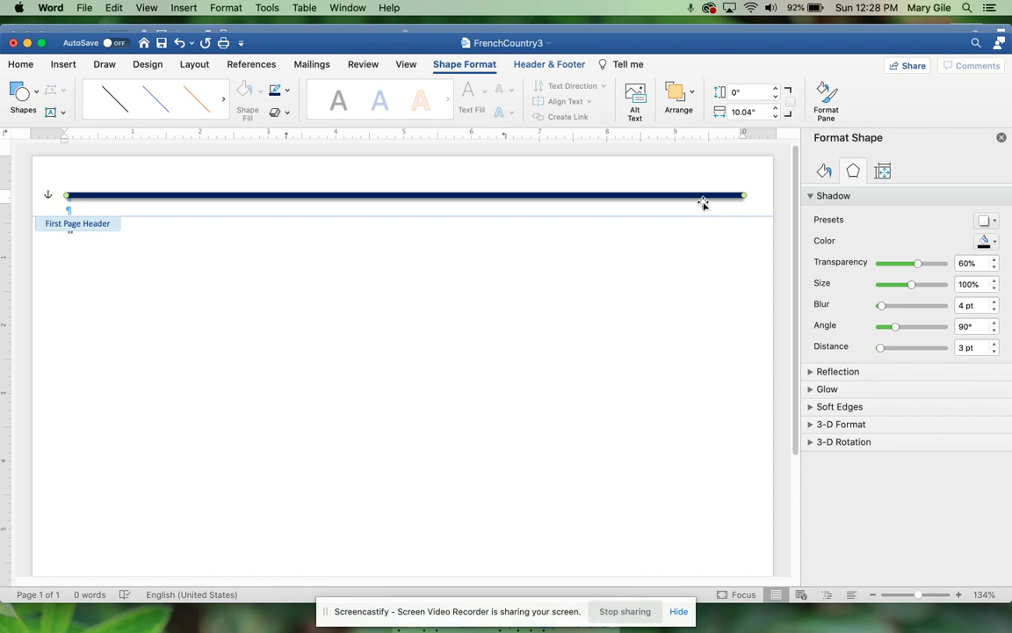
# Step: Insert a Blank footer on the first page
pyautogui.click(561, 64)
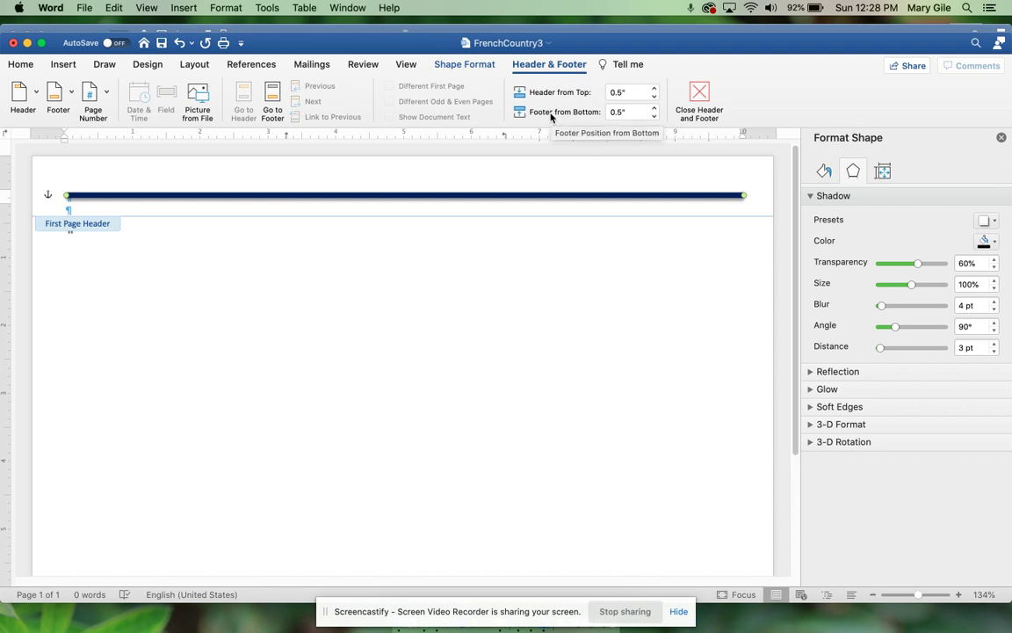
pyautogui.click(54, 101)
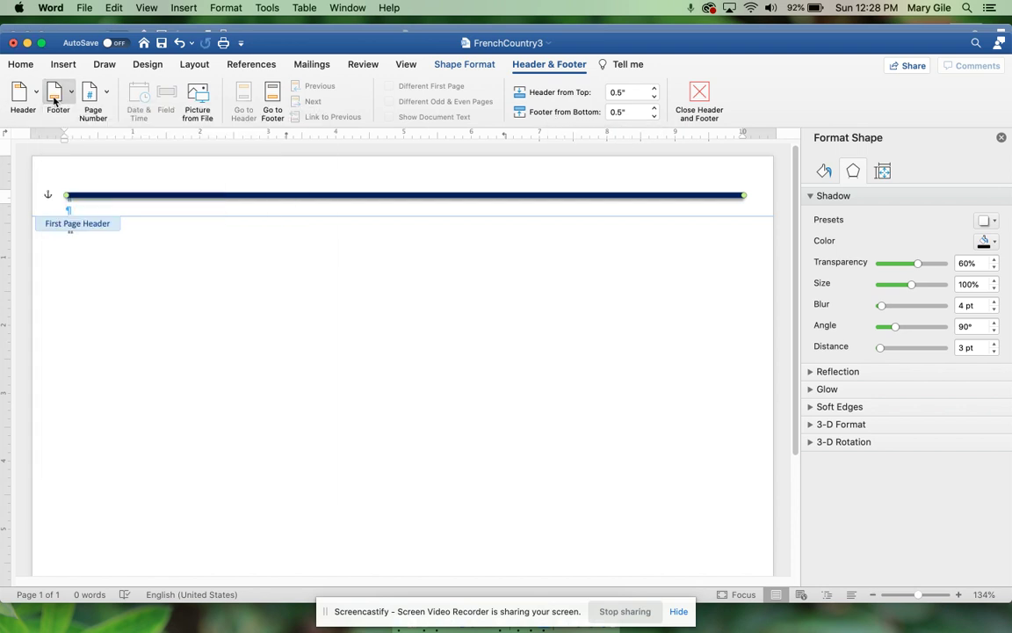
pyautogui.click(54, 101)
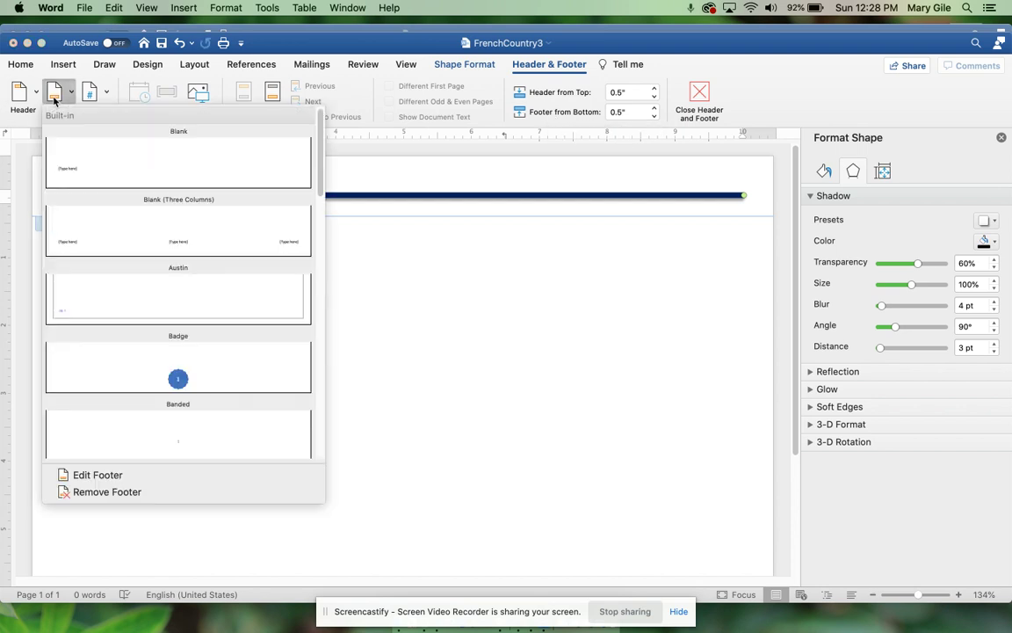
pyautogui.click(109, 174)
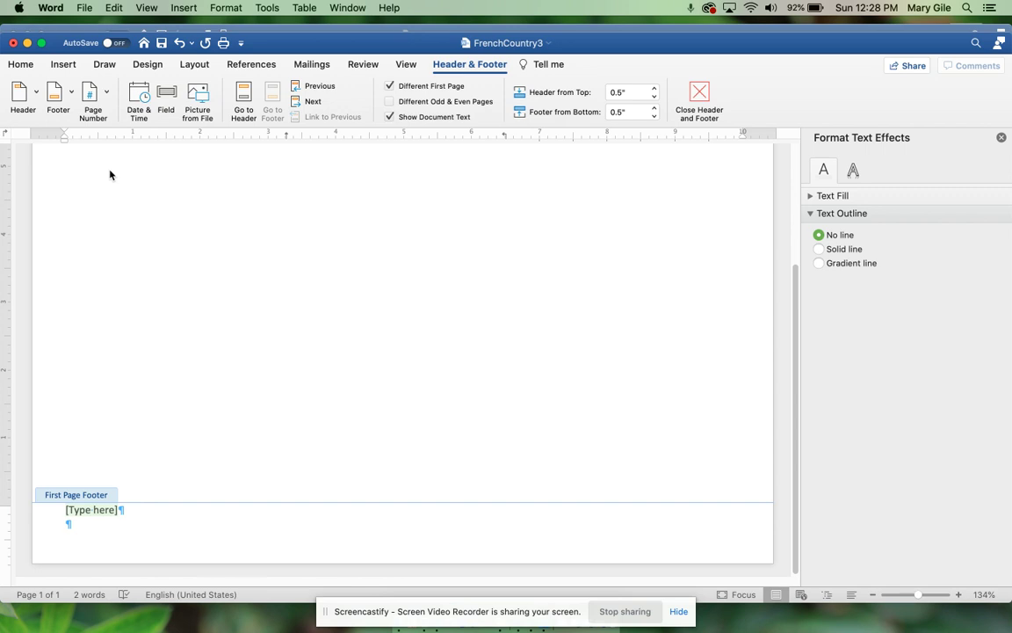
# Step: Insert the FranceMap.png picture from file into the footer
pyautogui.click(62, 64)
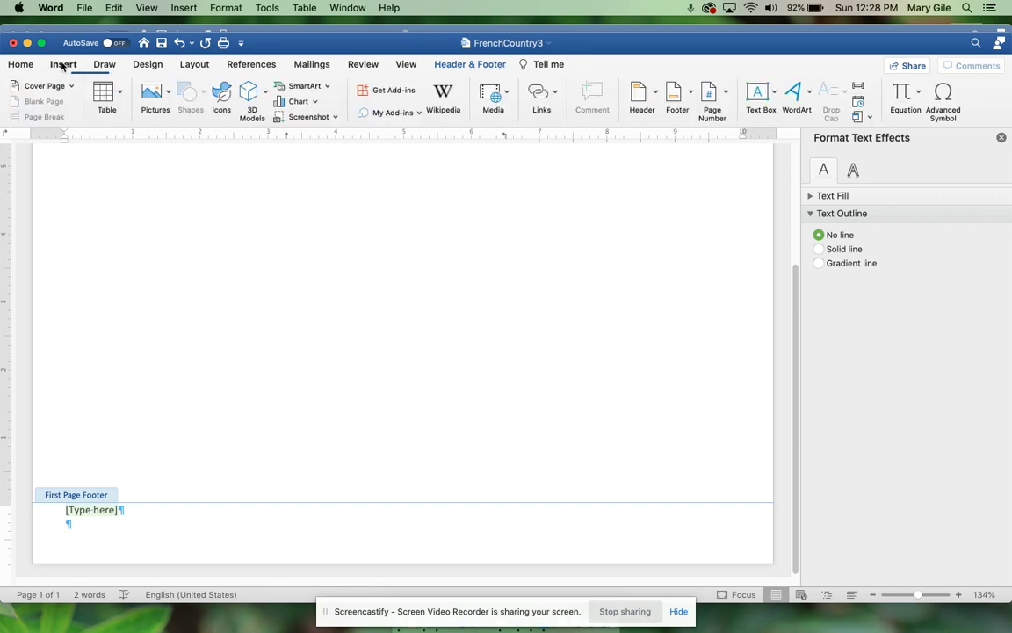
pyautogui.click(168, 92)
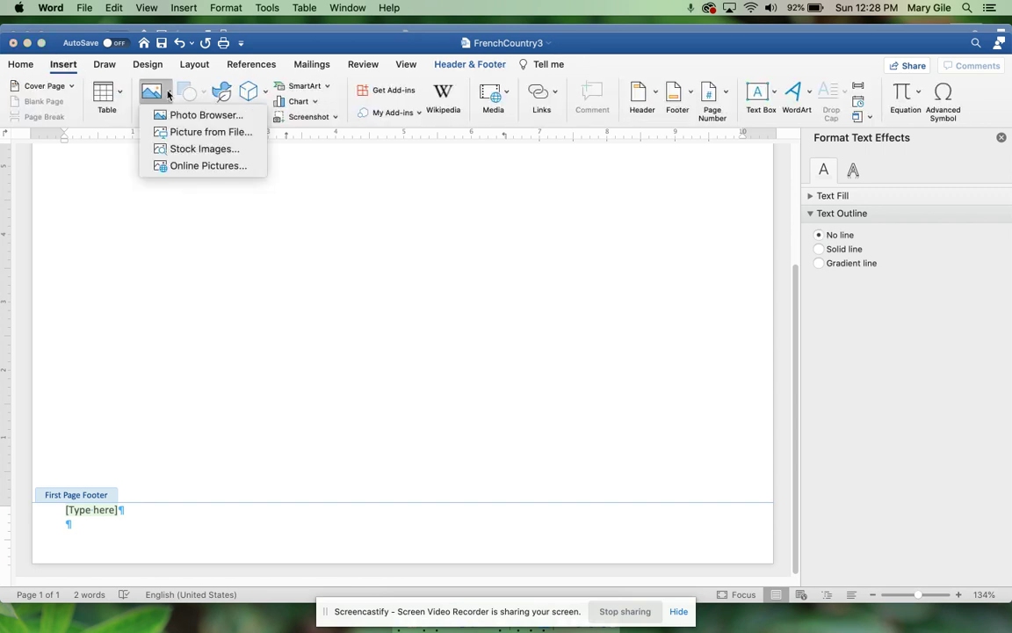
pyautogui.click(169, 131)
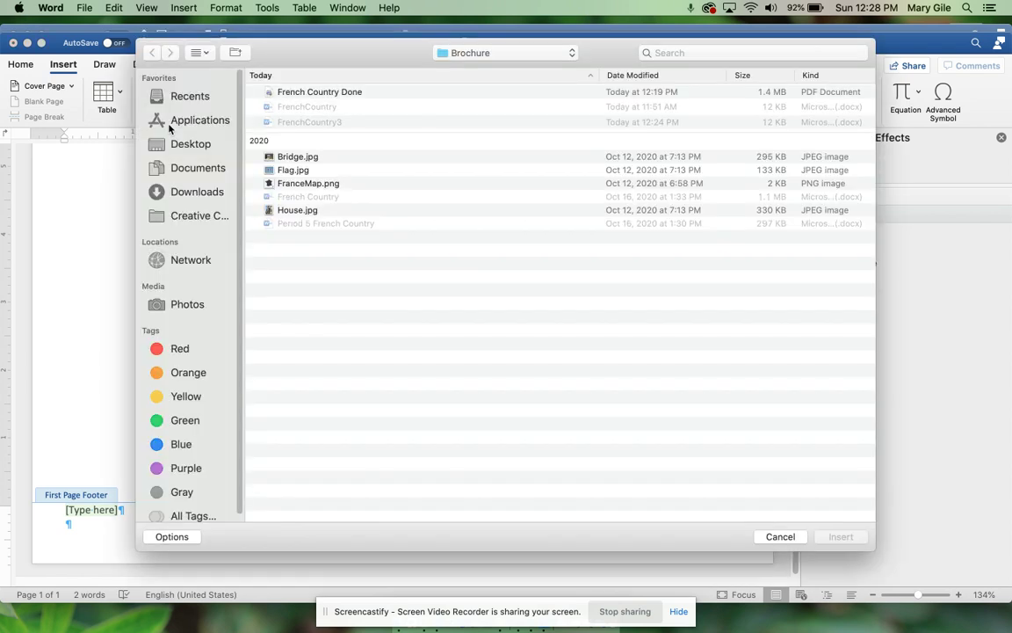
pyautogui.click(283, 183)
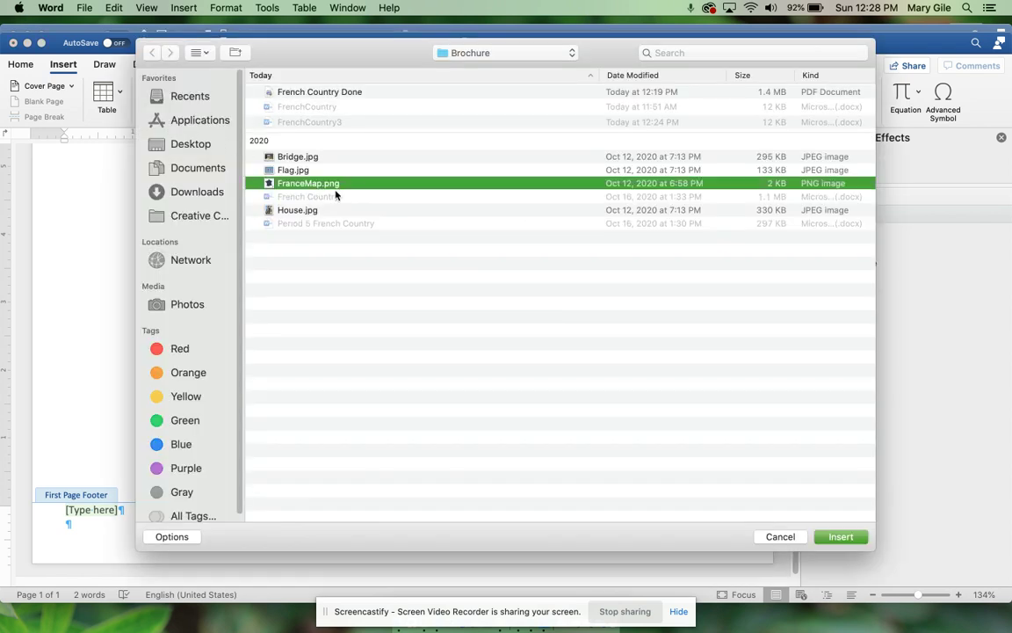
pyautogui.click(857, 538)
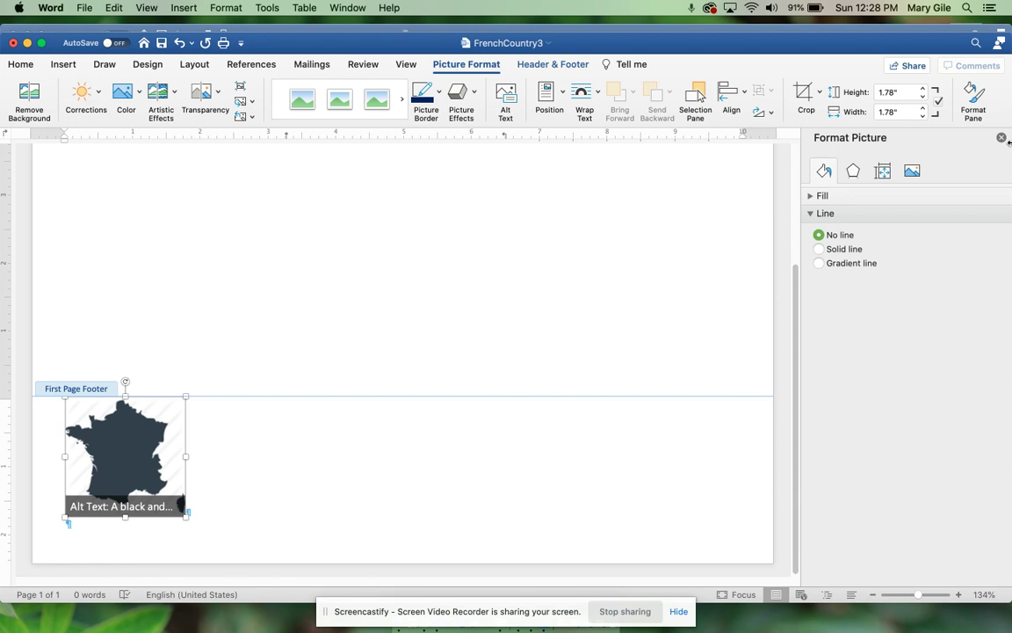
# Step: Resize the France map picture in the footer to 1 inch square
pyautogui.click(896, 93)
pyautogui.write('1')
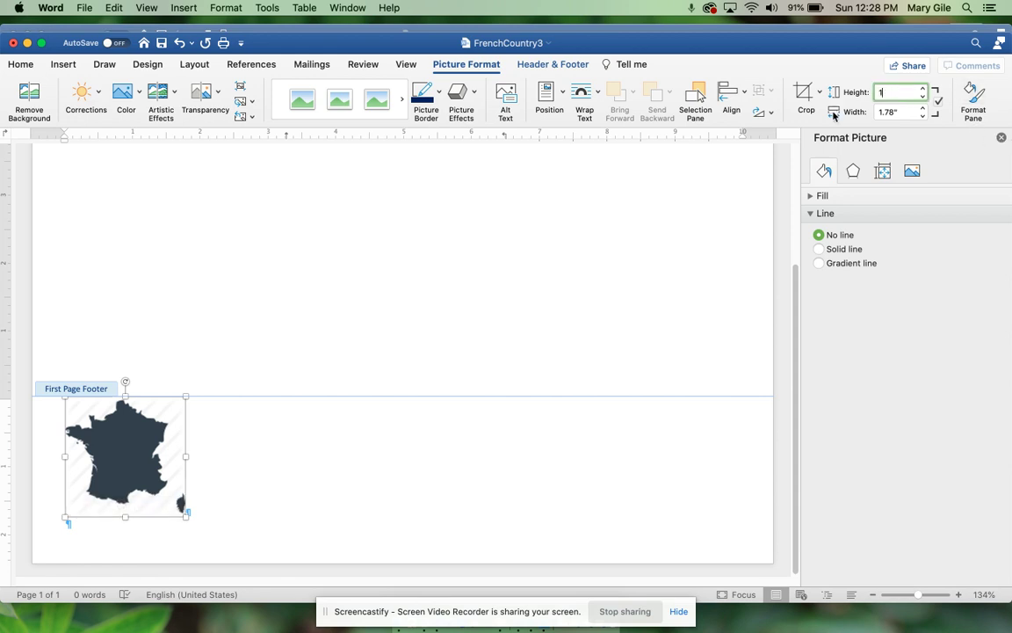
pyautogui.press('Tab')
pyautogui.write('1')
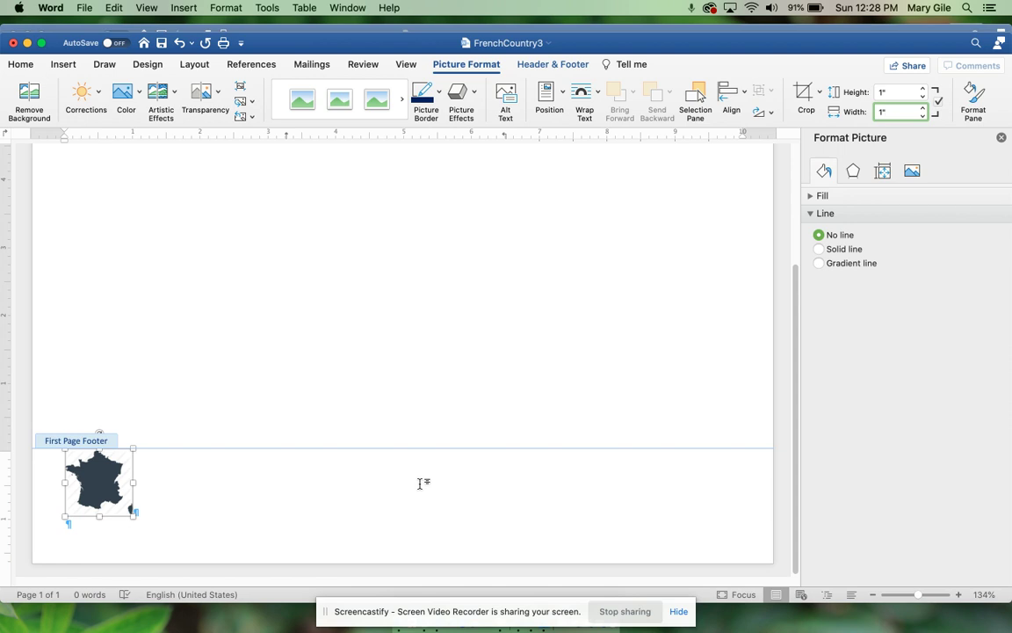
# Step: Set the map to float in front of text and drag it to the footer's right end
pyautogui.click(596, 93)
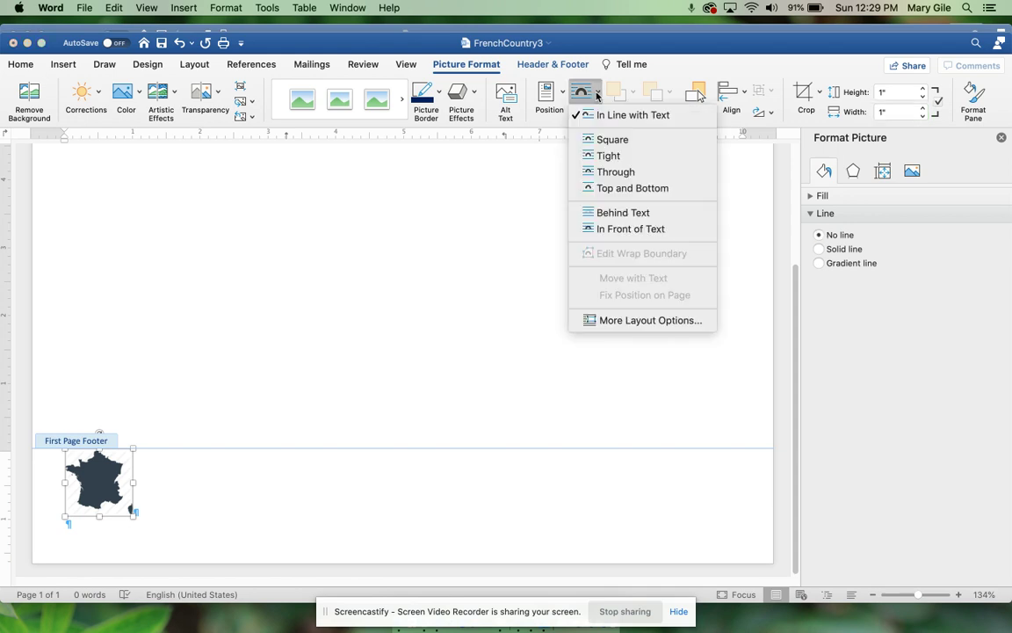
pyautogui.click(653, 230)
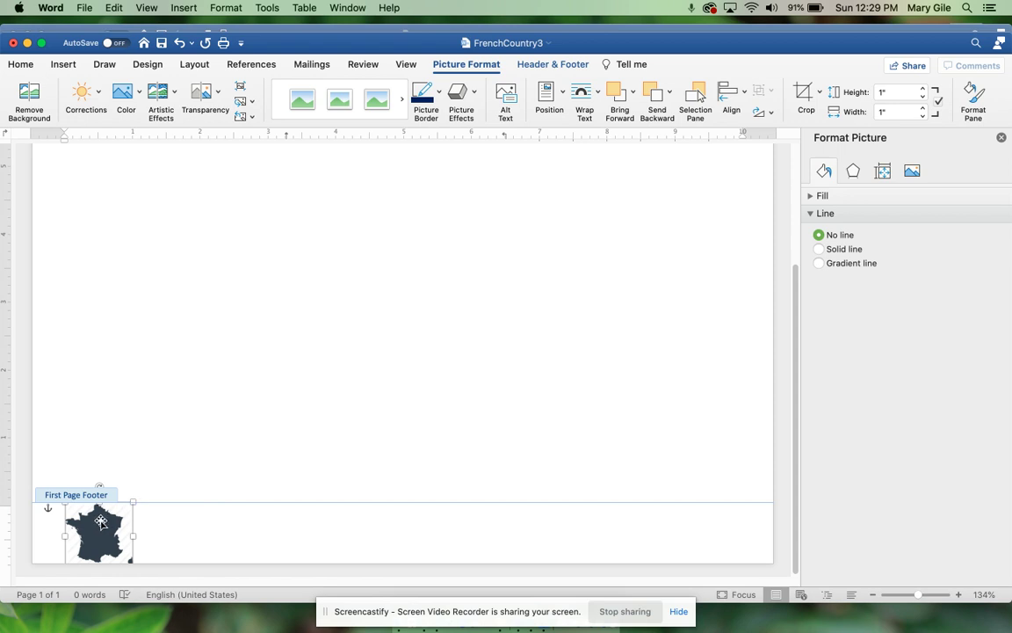
pyautogui.moveTo(101, 522); pyautogui.dragTo(687, 525)
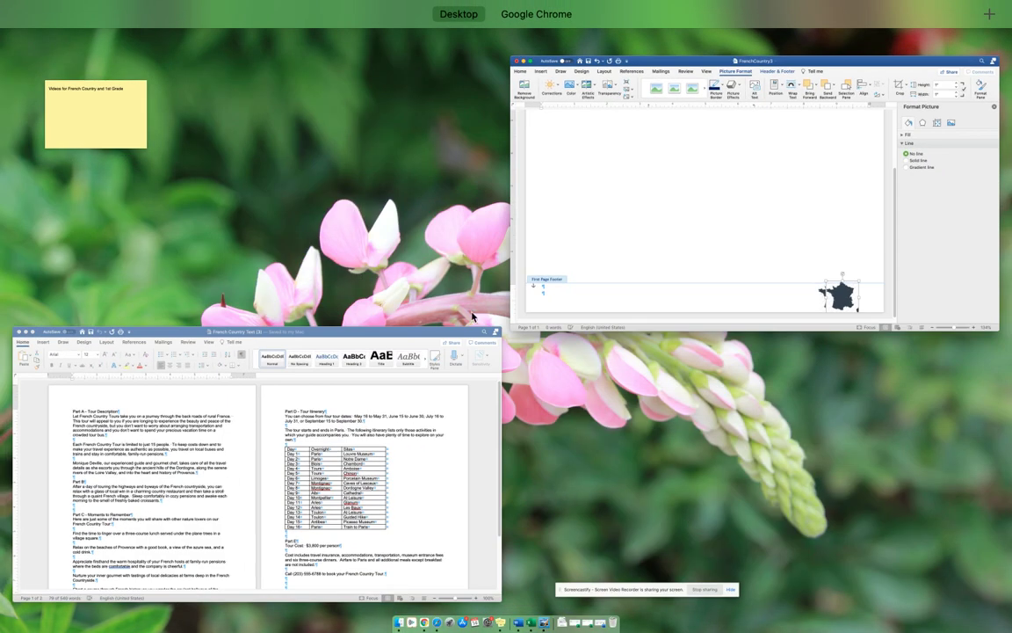
# Step: Open a Finder window showing the Documents folder
pyautogui.moveTo(603, 11)
pyautogui.click(566, 55)
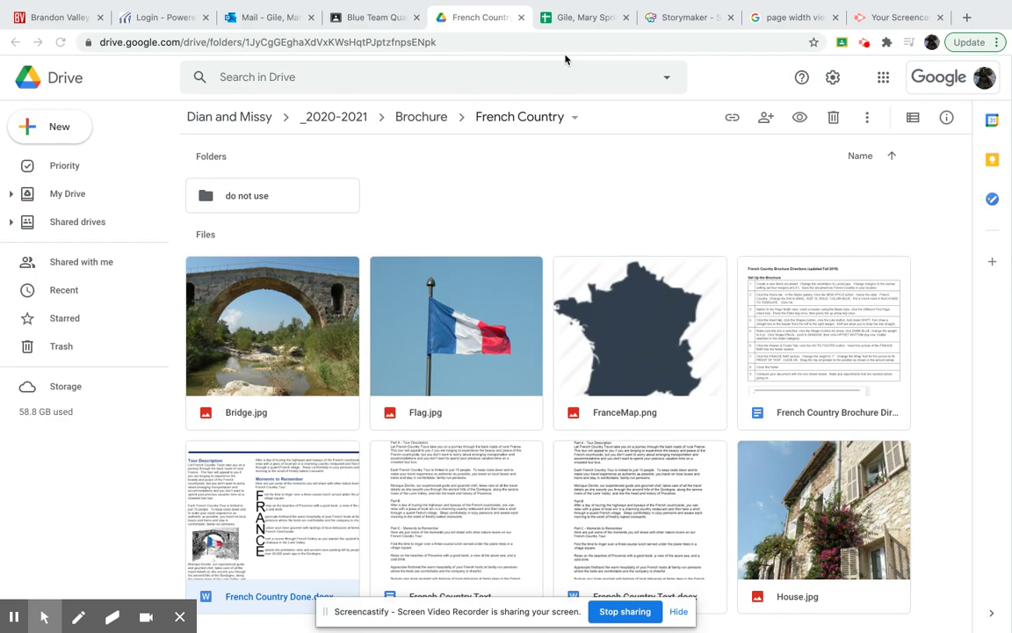
pyautogui.hotkey('ctrl', 'Up')
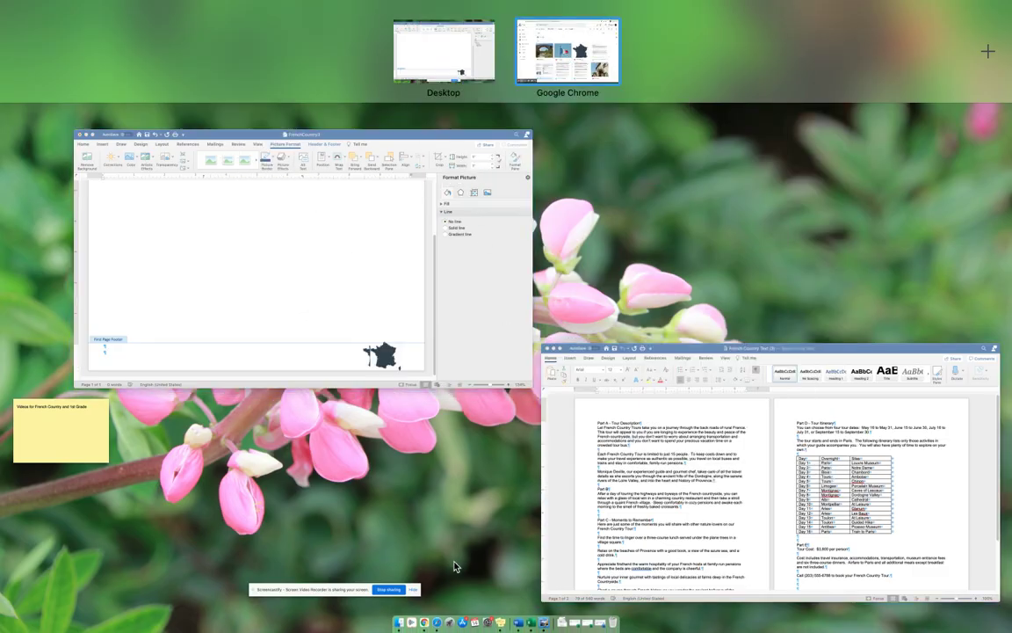
pyautogui.click(409, 626)
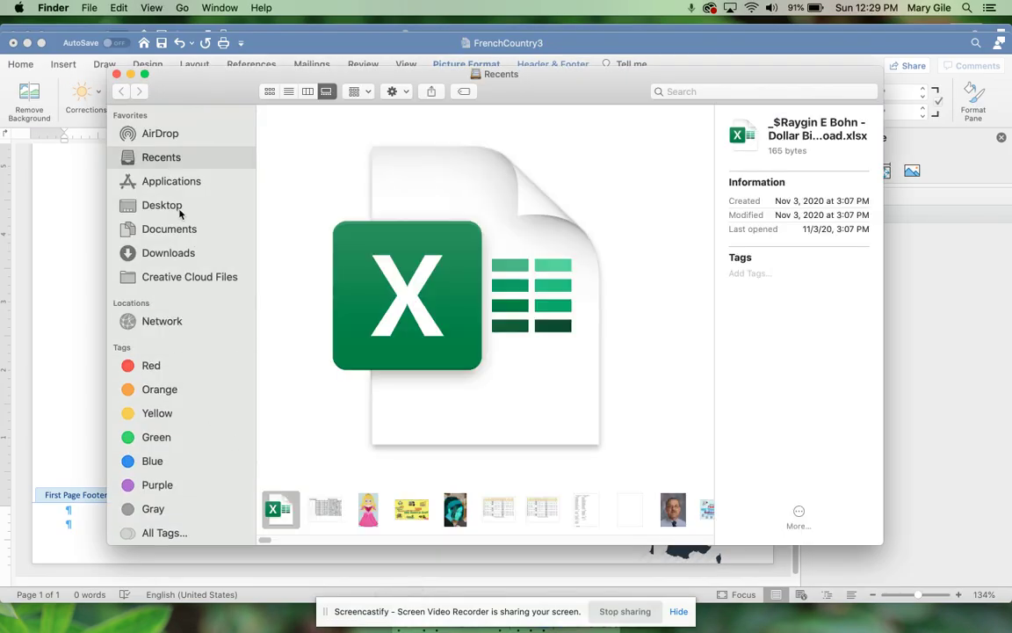
pyautogui.click(173, 230)
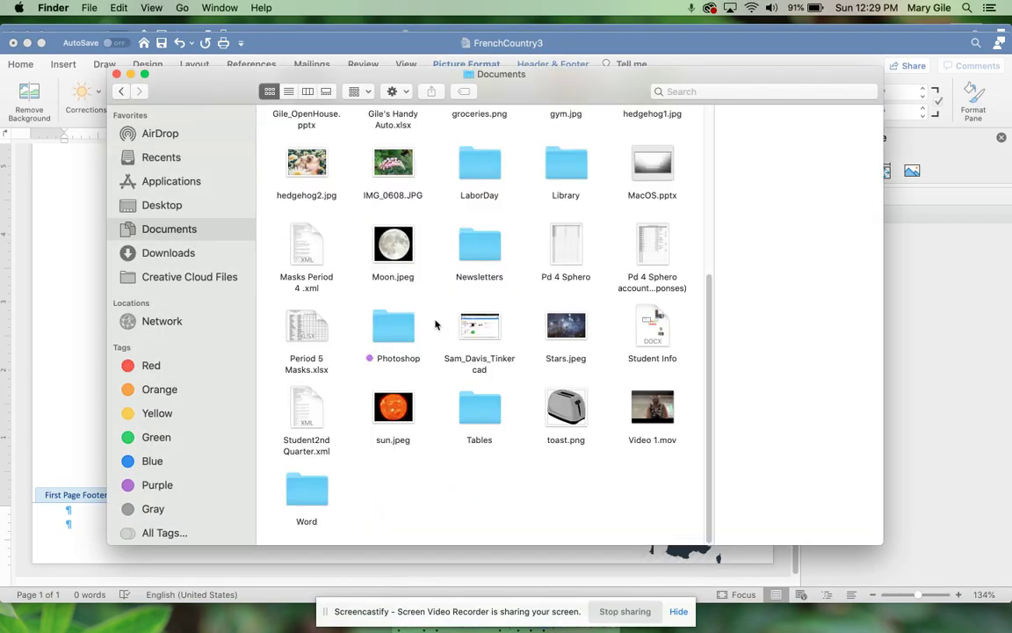
# Step: Open the Brochure folder in list view and launch the French Country Done PDF
pyautogui.scroll(5, 413, 301)
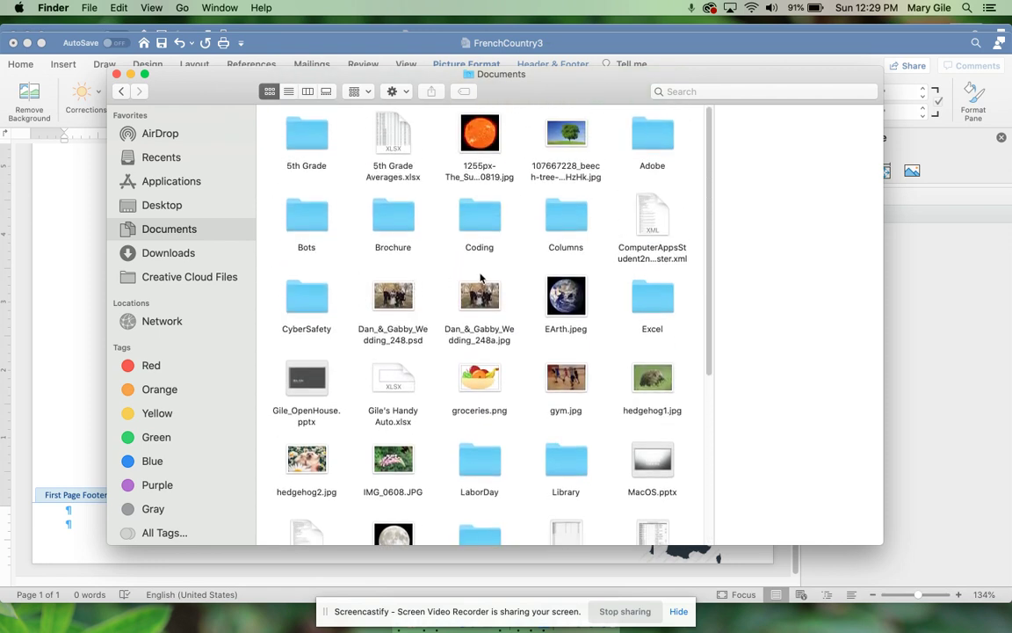
pyautogui.doubleClick(393, 215)
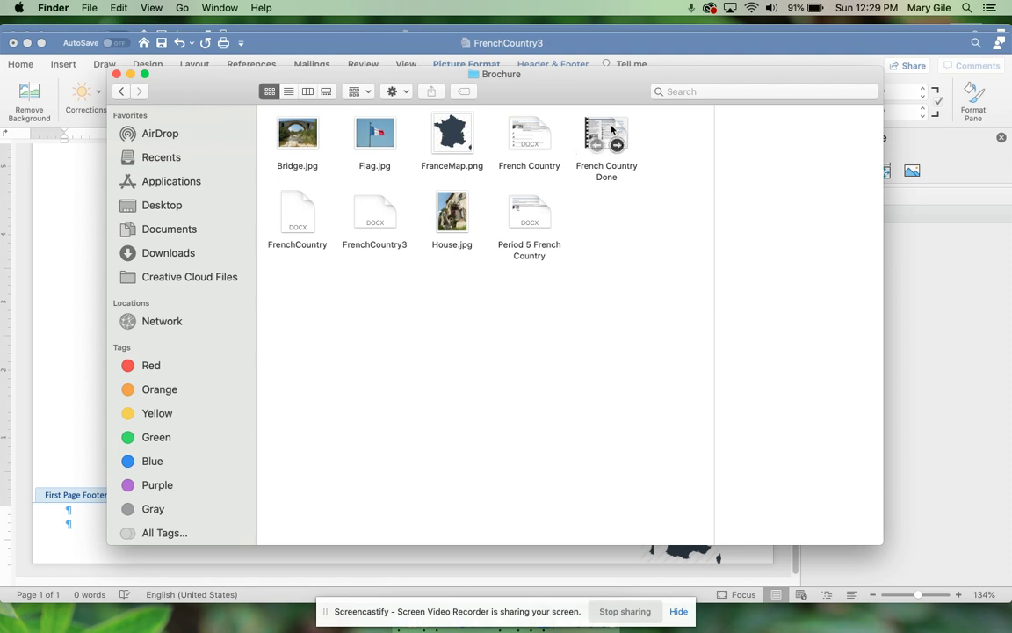
pyautogui.click(290, 91)
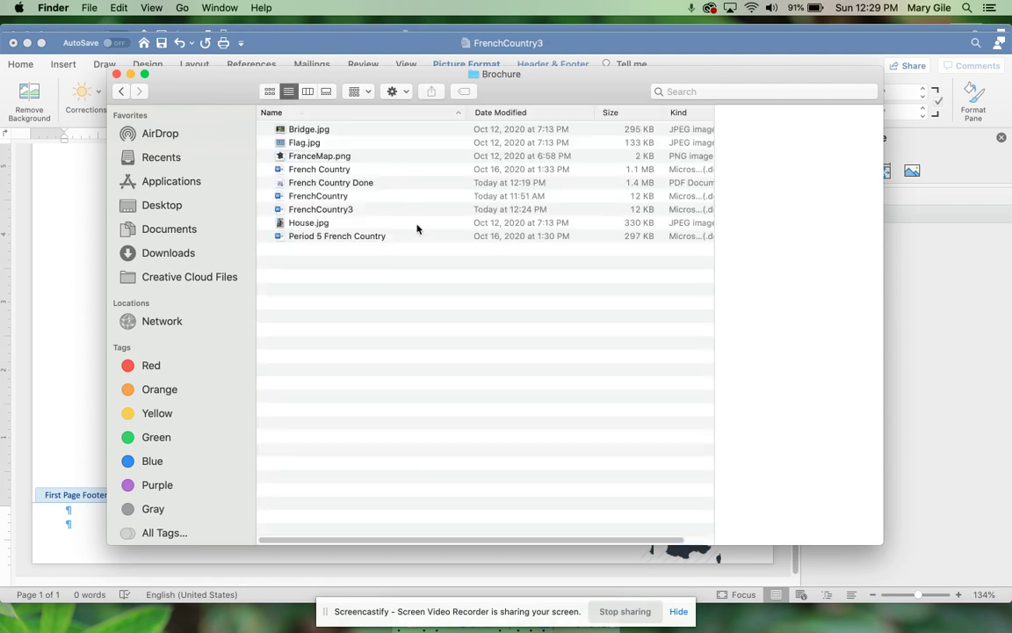
pyautogui.hscroll(2, 417, 226)
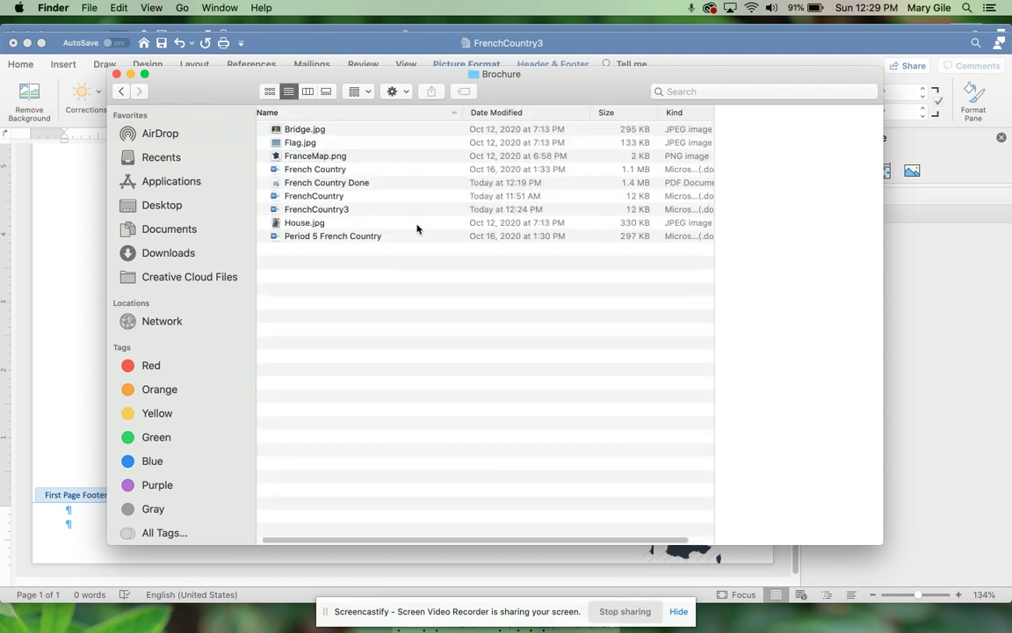
pyautogui.click(378, 185)
pyautogui.doubleClick(378, 183)
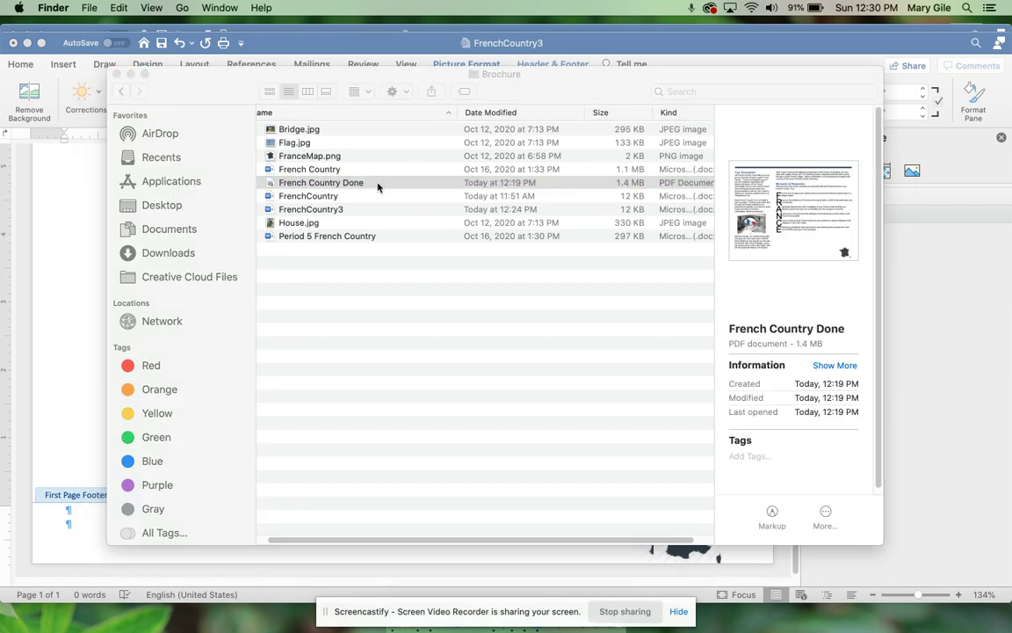
# Step: Scroll the French Country Done PDF to page 2 to check the reference layout
pyautogui.scroll(-10, 377, 187)
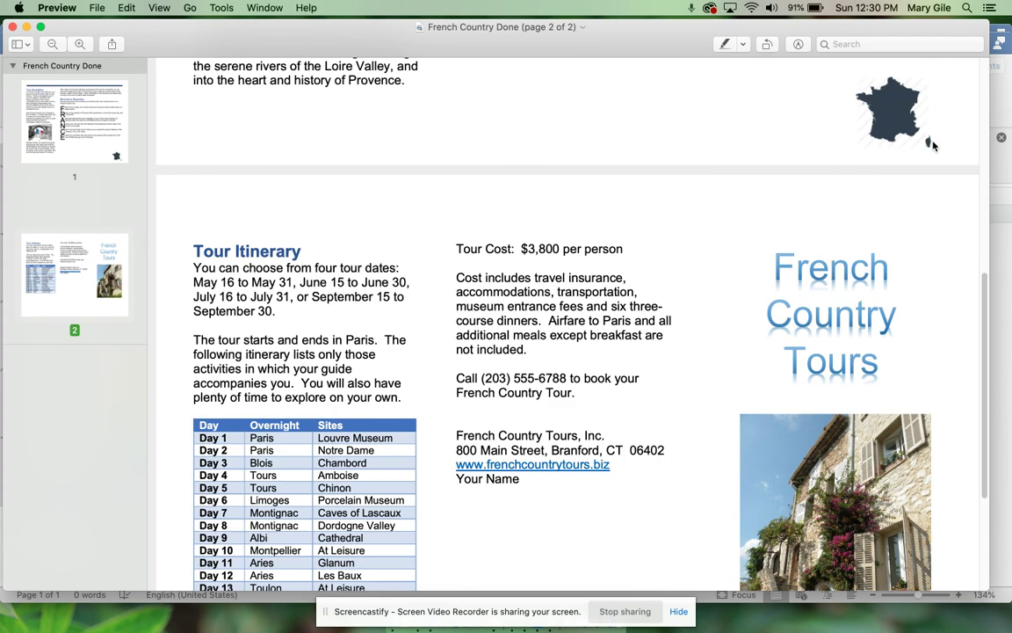
pyautogui.scroll(3, 933, 146)
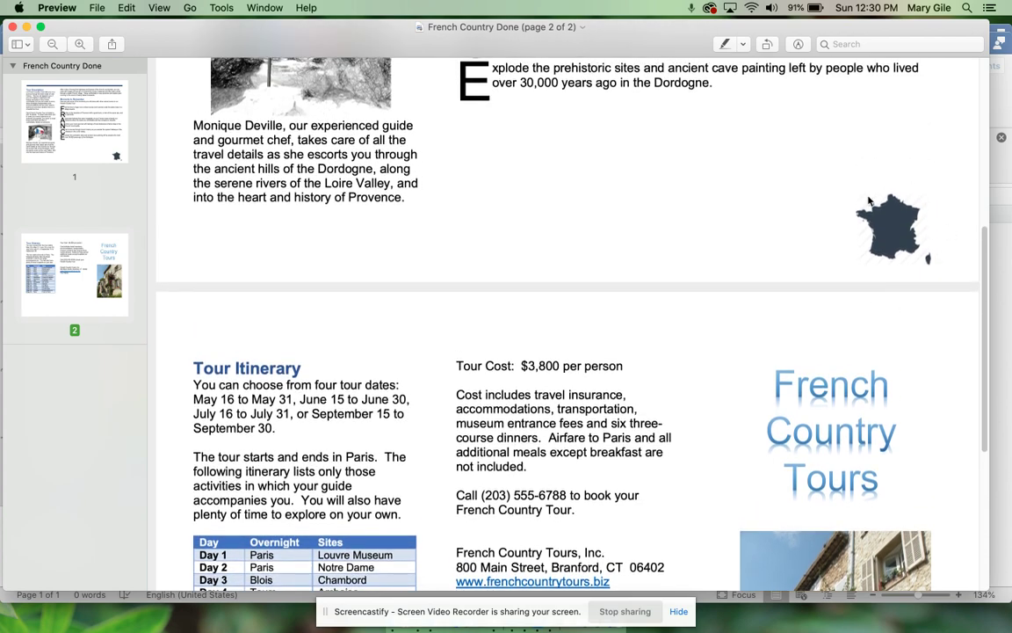
pyautogui.hotkey('ctrl', 'Up')
# Step: Bring FrenchCountry3 back to the front and leave header editing for the body
pyautogui.click(648, 233)
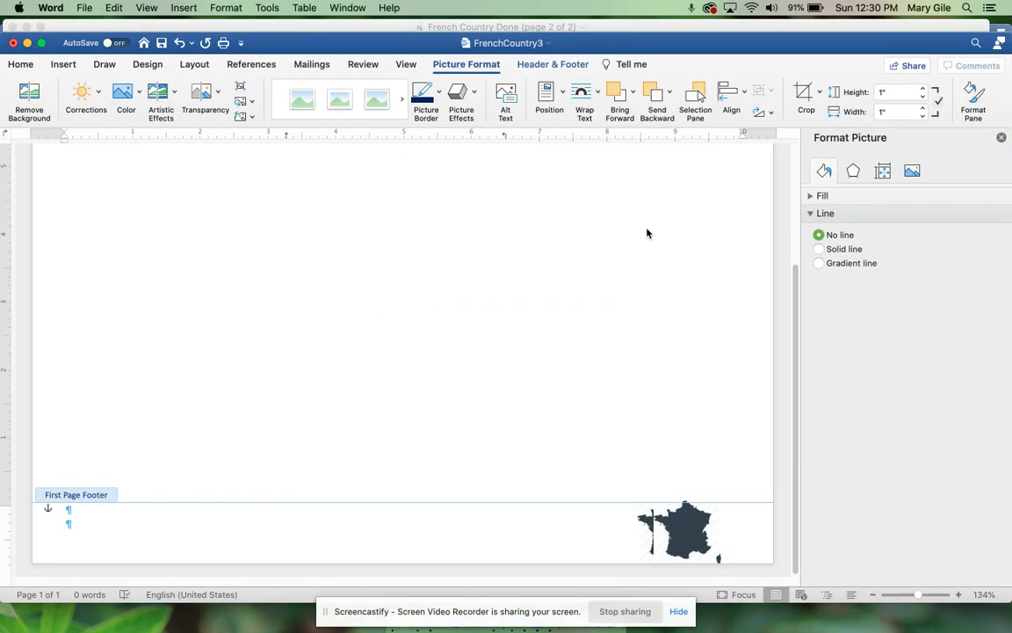
pyautogui.scroll(2, 581, 268)
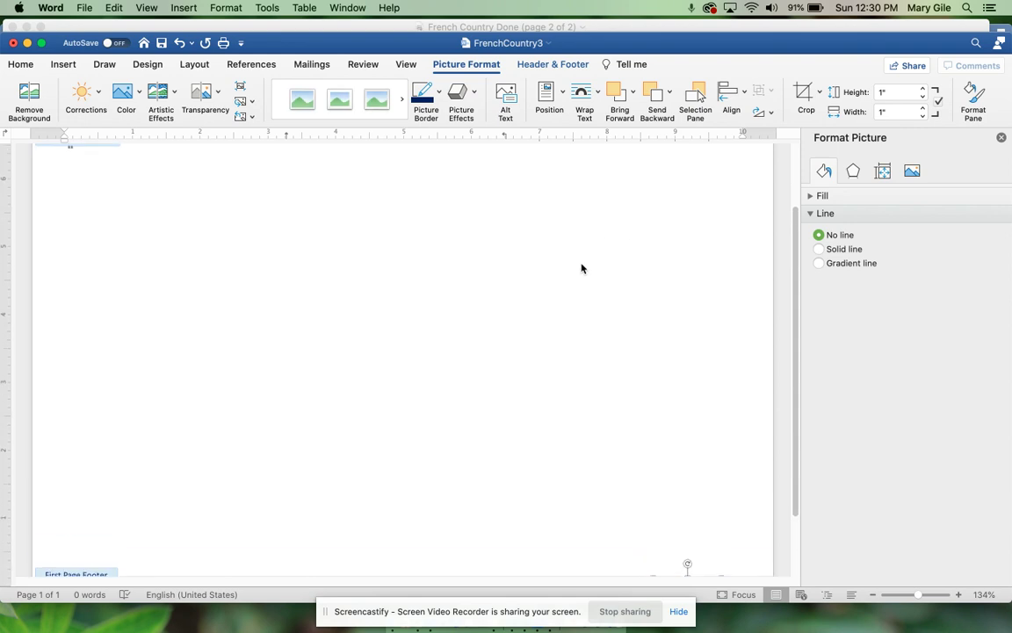
pyautogui.scroll(2, 581, 268)
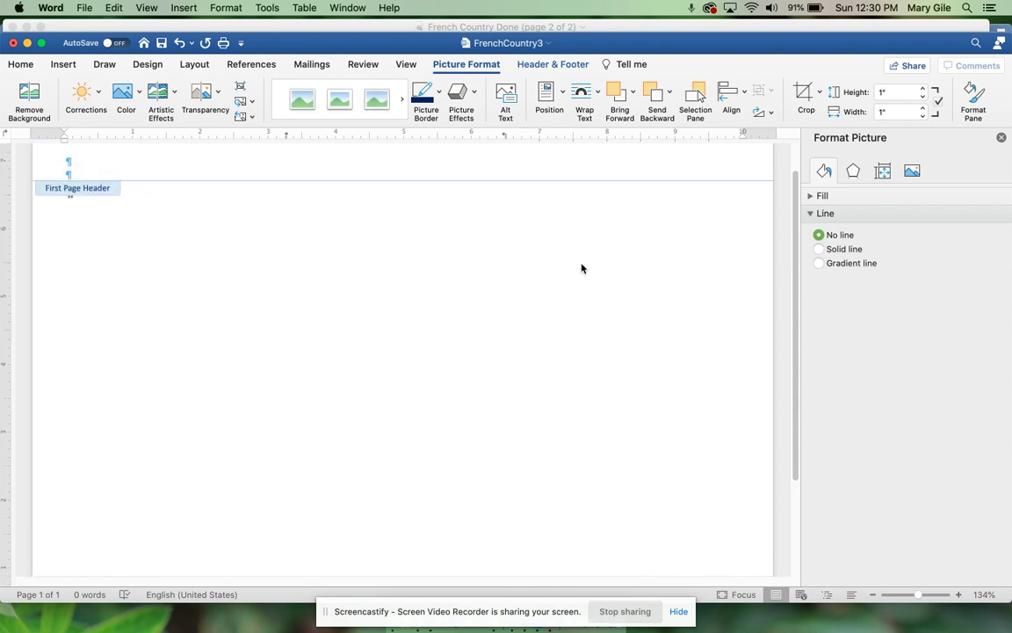
pyautogui.click(544, 66)
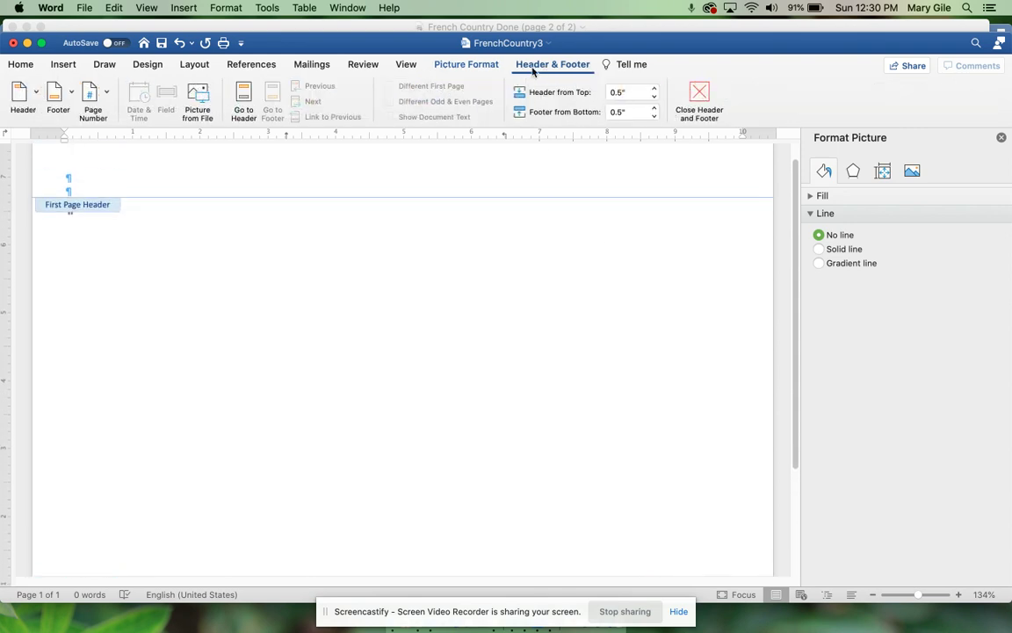
pyautogui.doubleClick(290, 286)
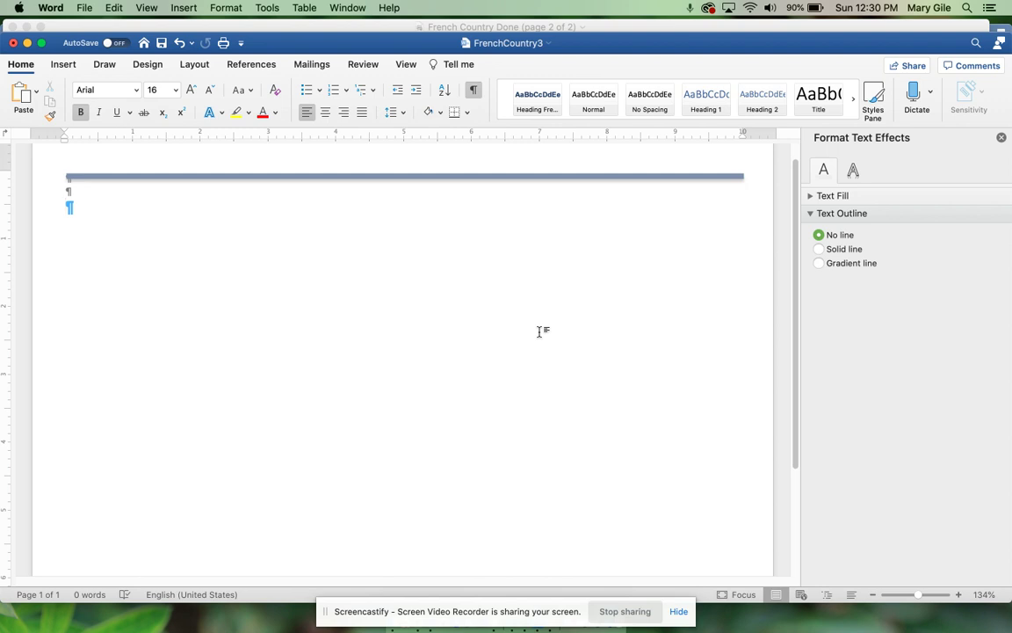
# Step: Undo the accidental leftward drag of the footer map, keeping it right, and return to the body
pyautogui.scroll(-10, 540, 331)
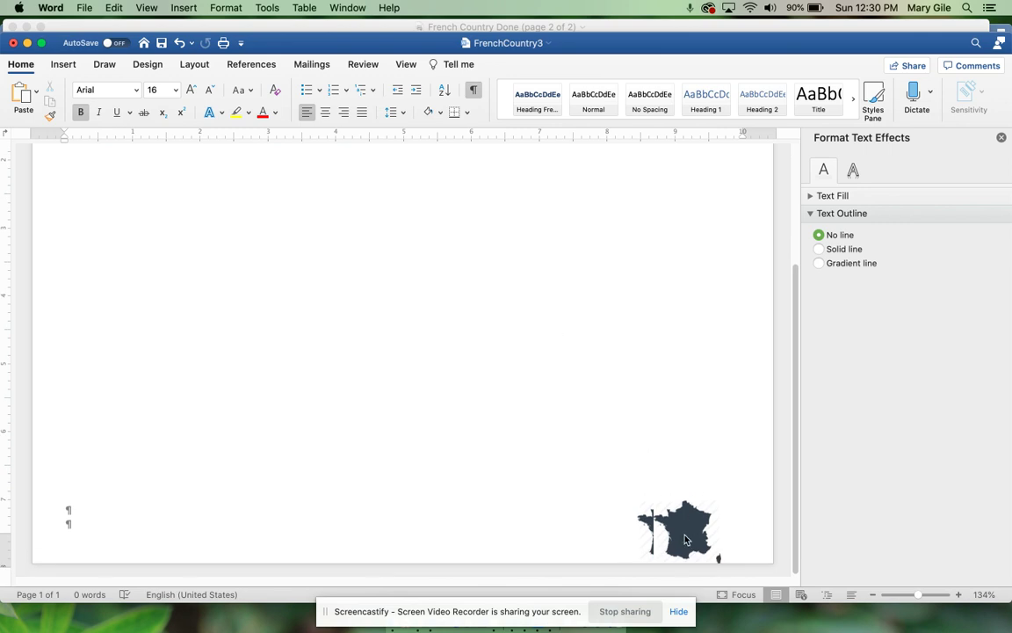
pyautogui.doubleClick(672, 533)
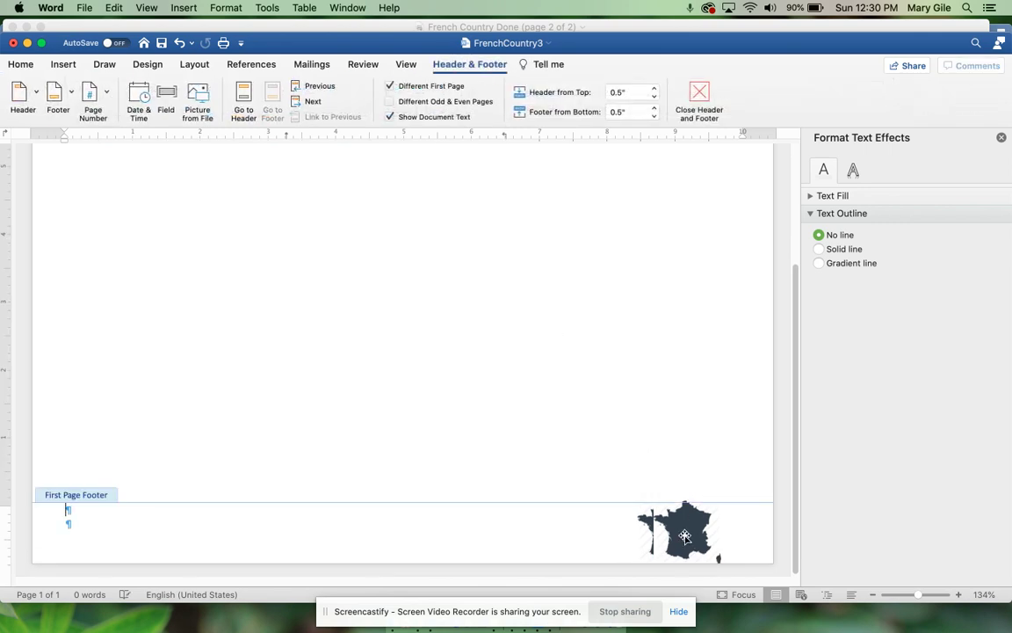
pyautogui.moveTo(671, 533); pyautogui.dragTo(539, 534)
pyautogui.press('super+z')
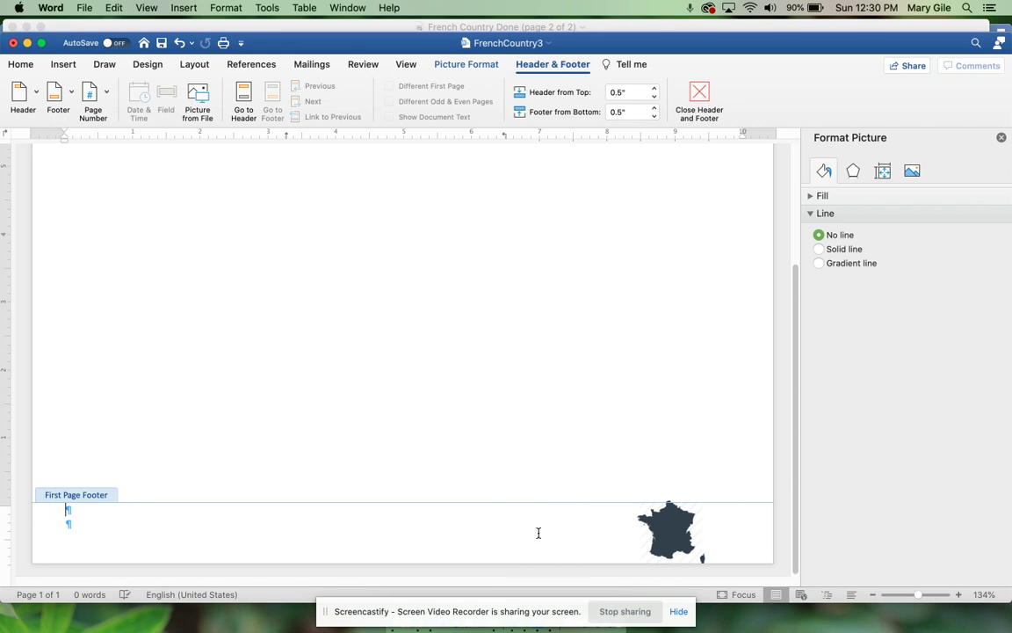
pyautogui.click(659, 543)
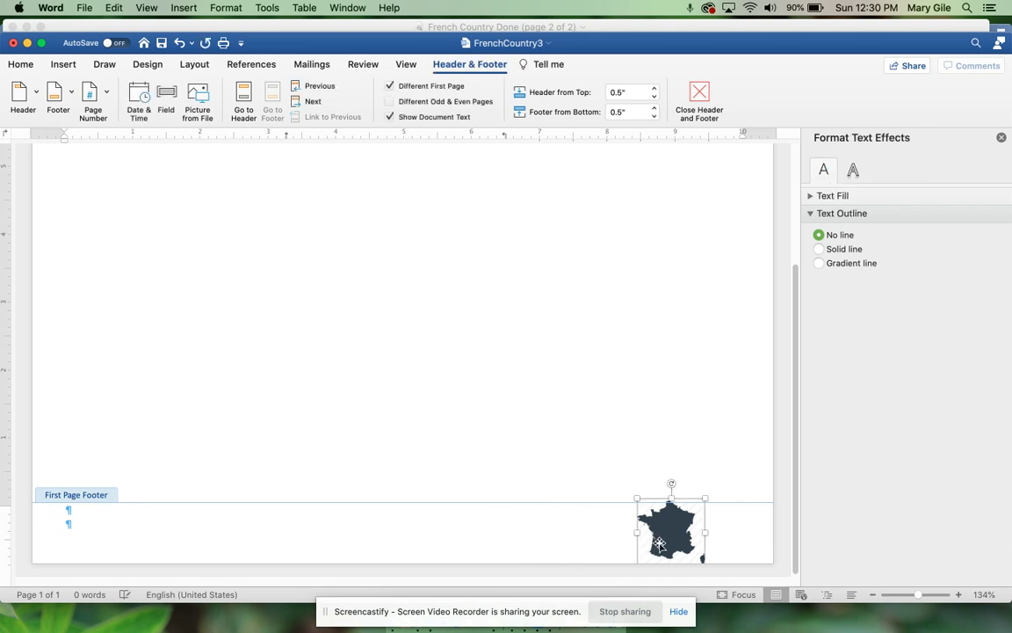
pyautogui.doubleClick(490, 353)
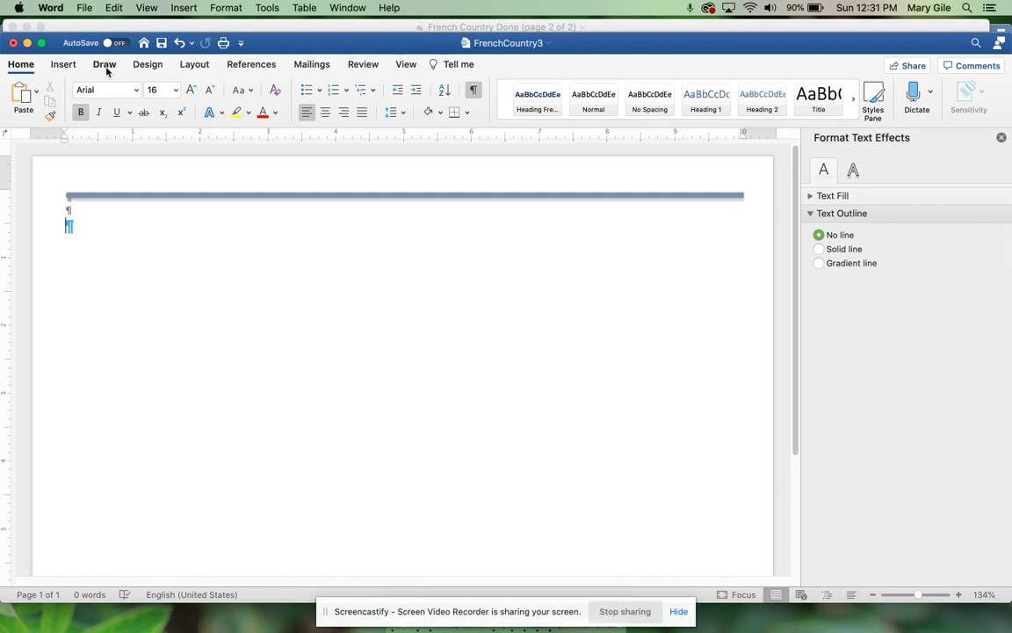
# Step: Switch the page to the Left column layout
pyautogui.click(187, 67)
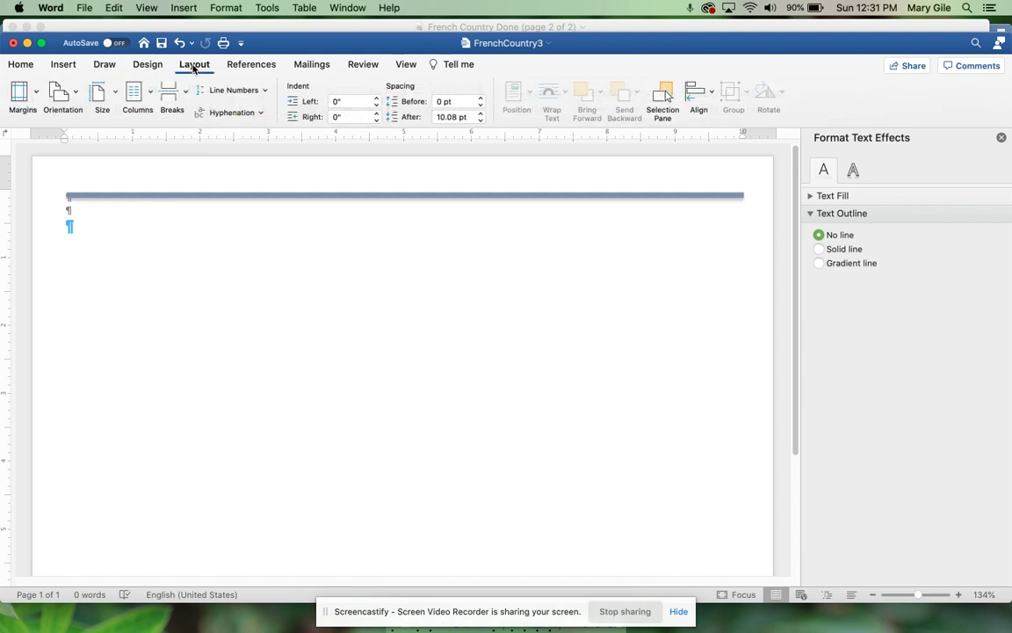
pyautogui.click(134, 90)
pyautogui.click(145, 217)
# Step: Type the 'Tour Description' heading and start a new paragraph with cleared formatting
pyautogui.write('Tour')
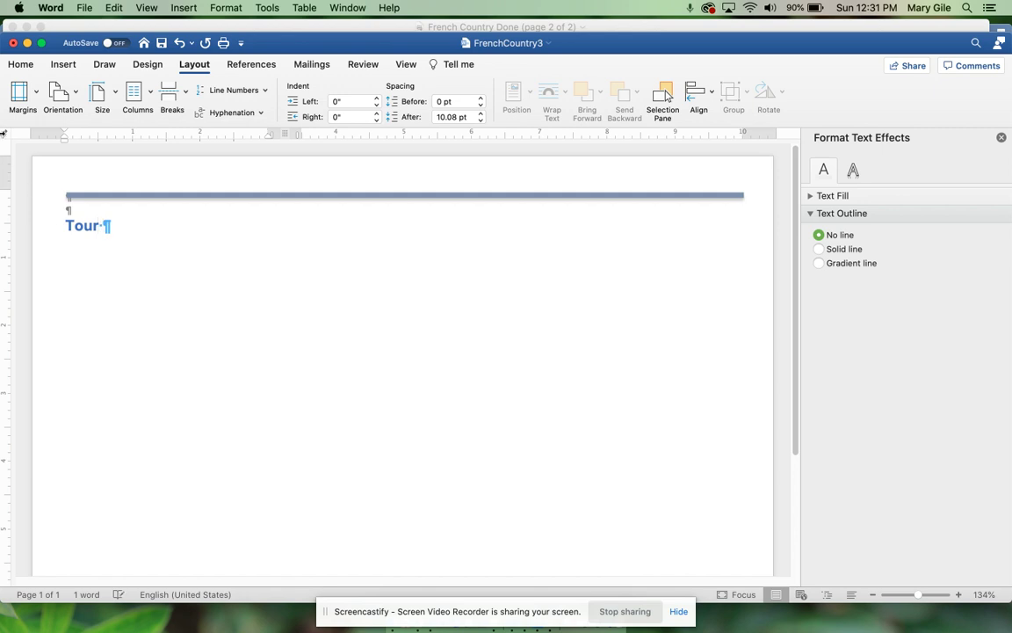
pyautogui.click(20, 64)
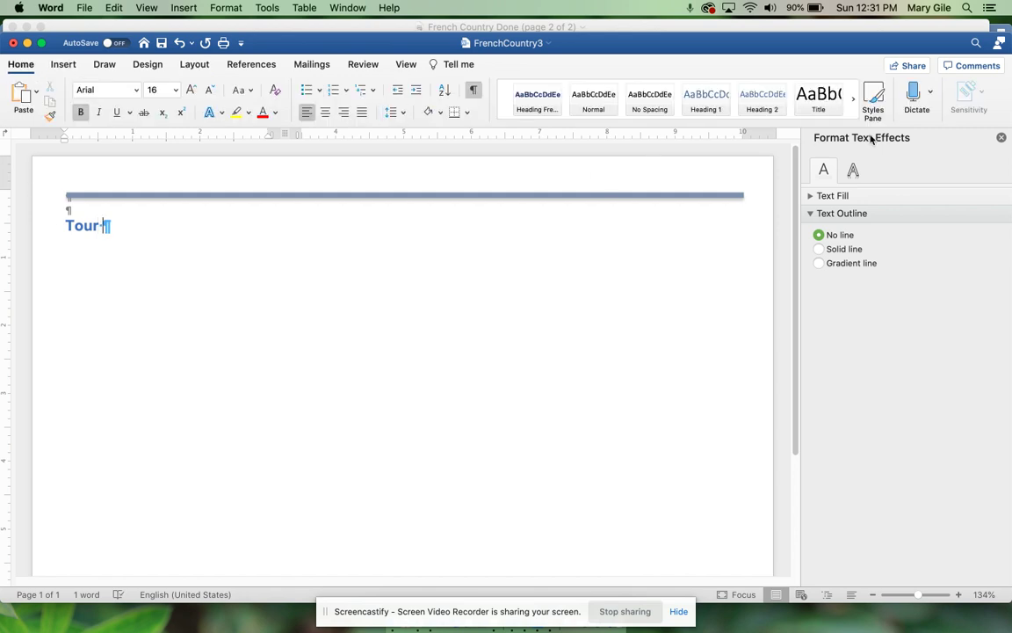
pyautogui.click(879, 99)
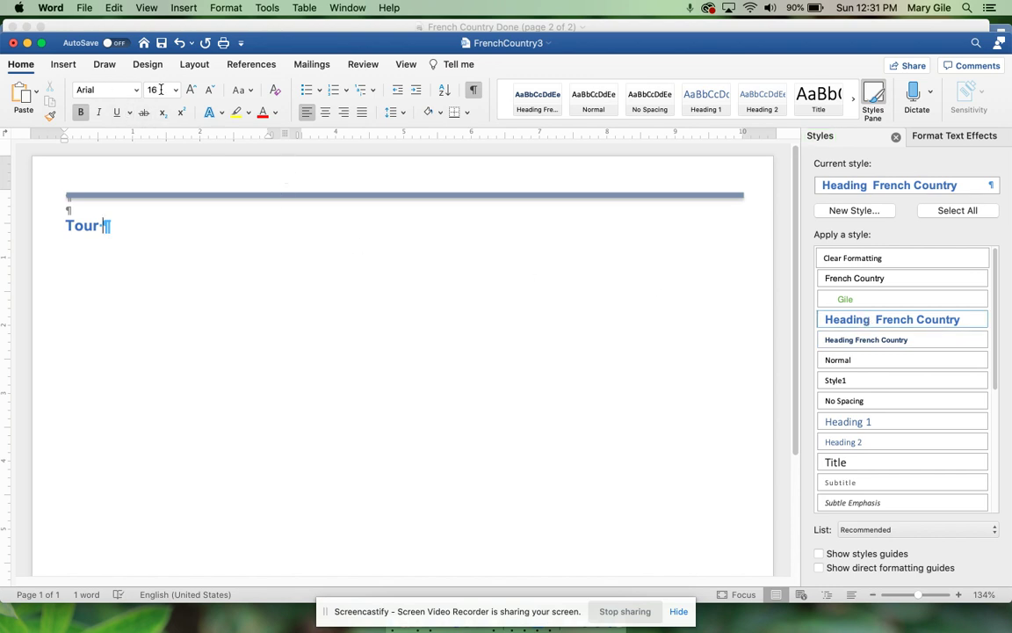
pyautogui.click(152, 228)
pyautogui.write('De')
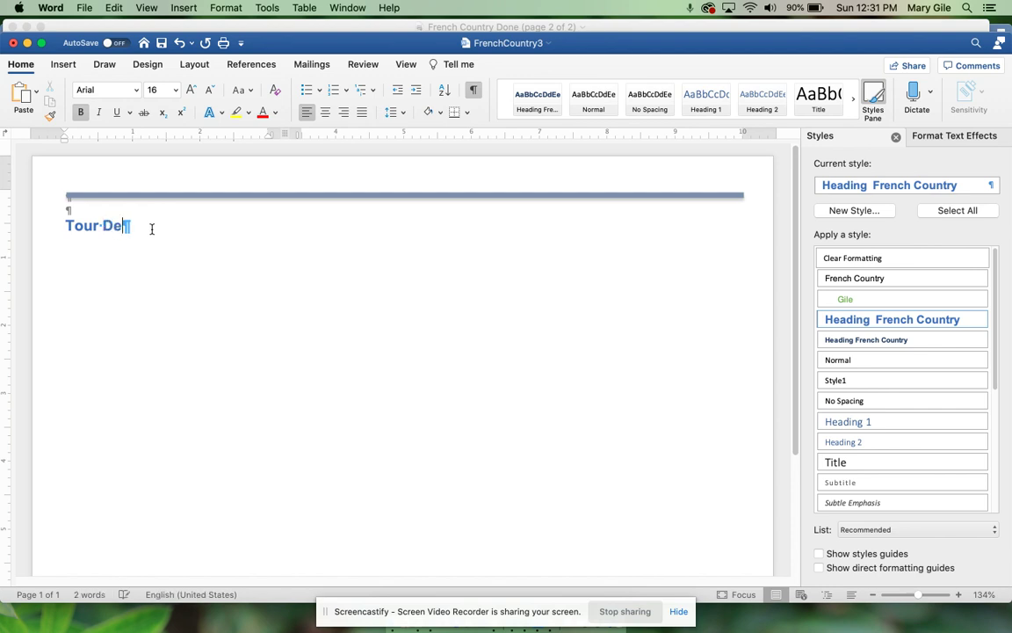
pyautogui.write('scription')
pyautogui.press('Return')
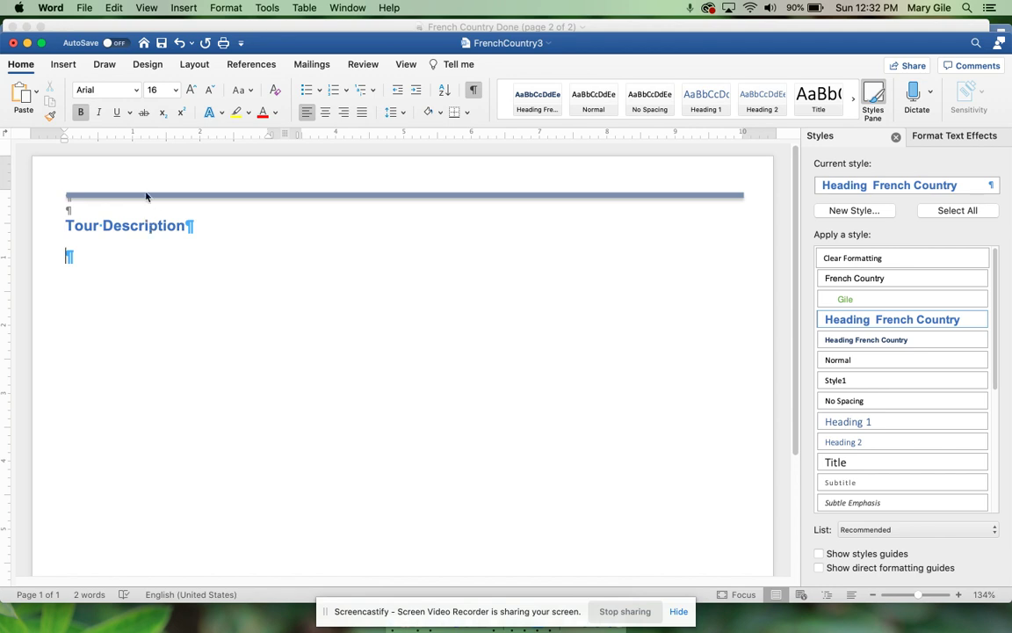
pyautogui.click(275, 92)
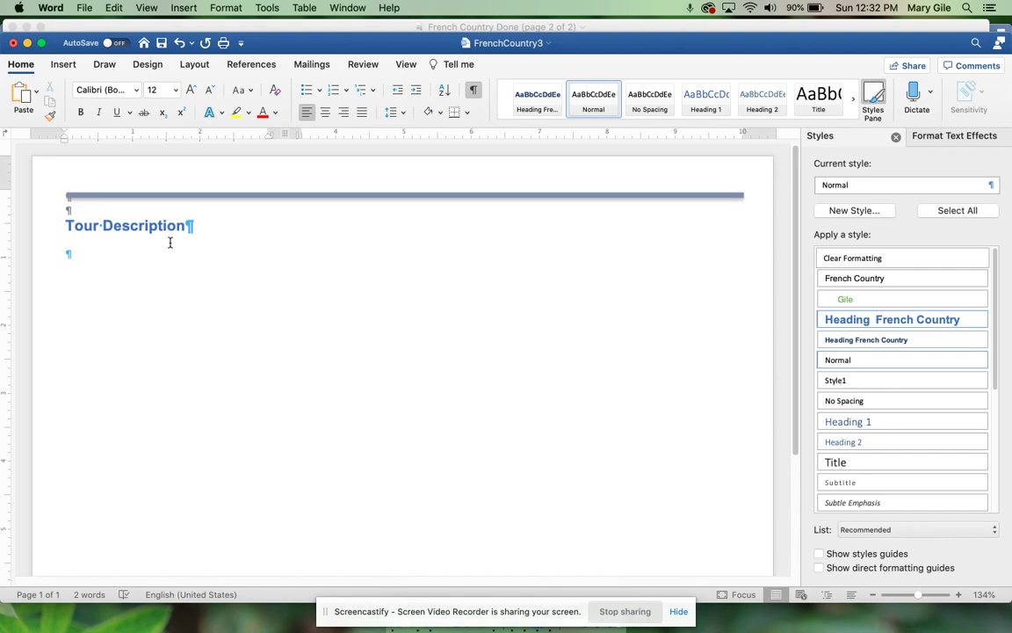
# Step: Copy the three tour description paragraphs from the French Country Text (3) document
pyautogui.hotkey('ctrl', 'Up')
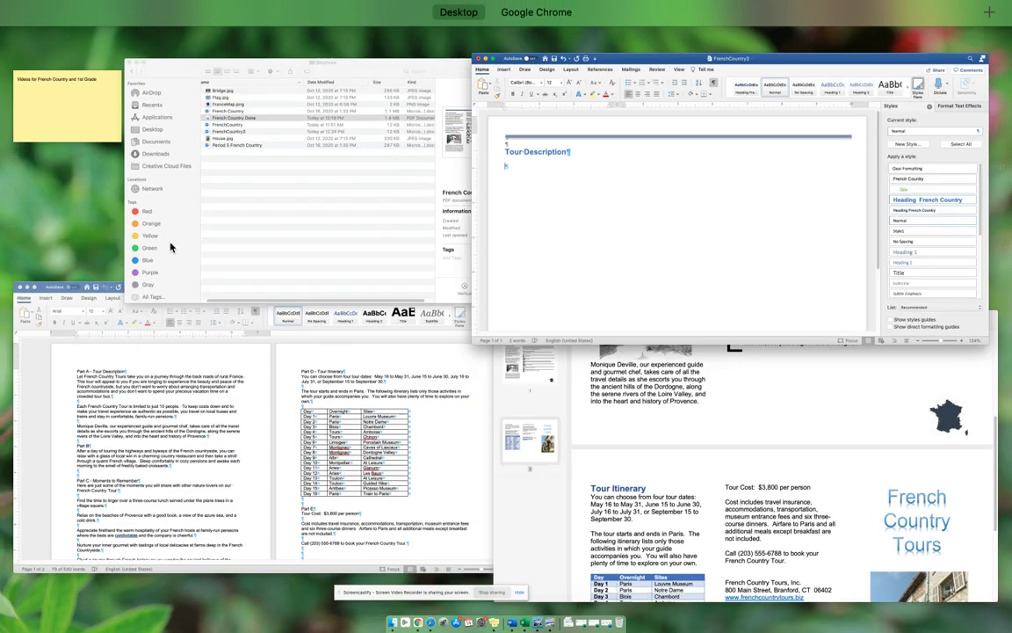
pyautogui.click(169, 418)
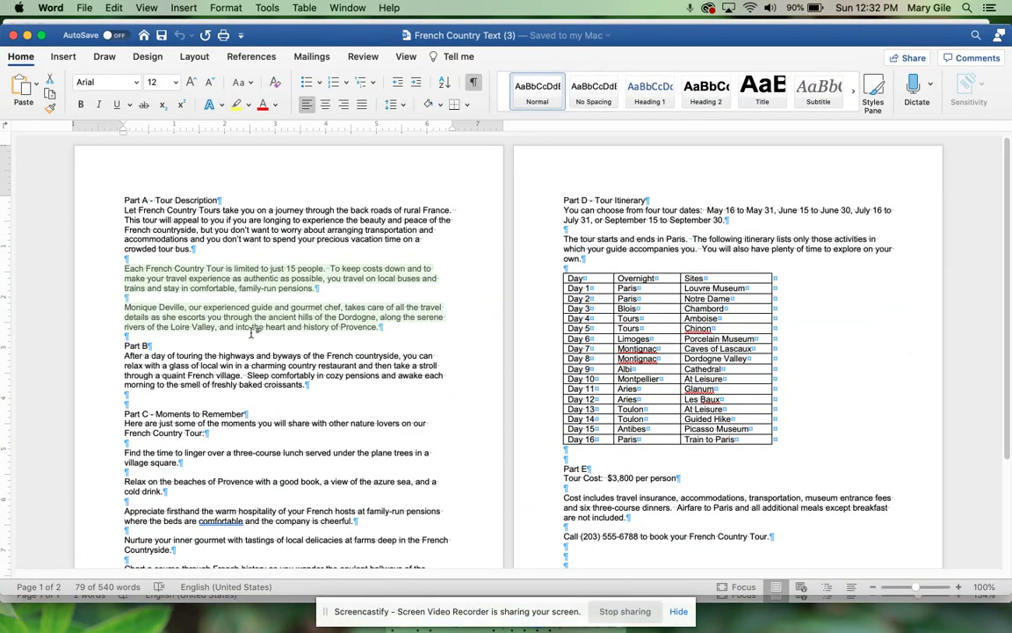
pyautogui.click(395, 331)
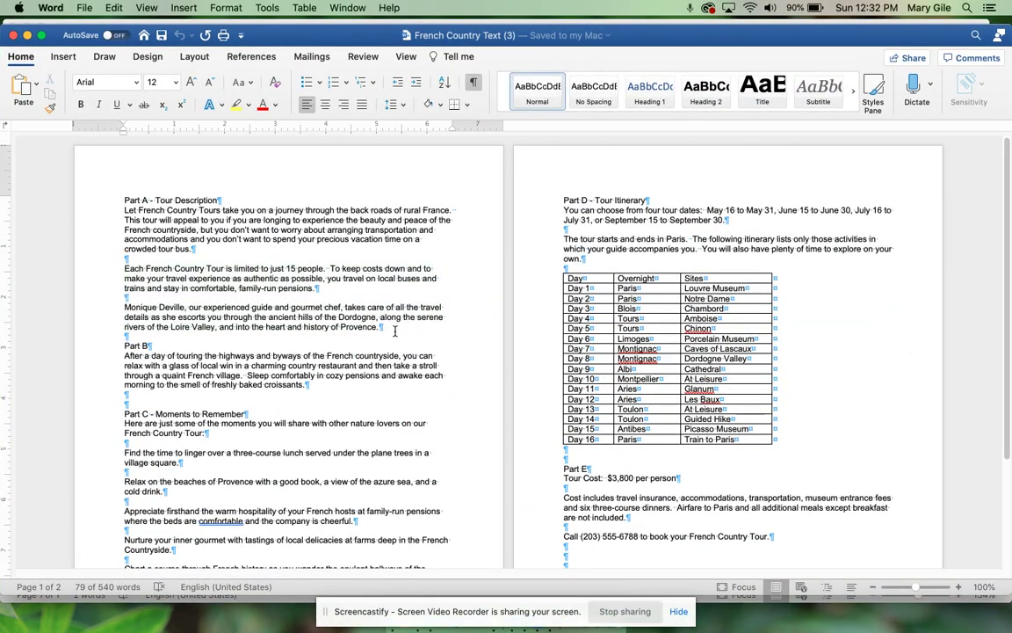
pyautogui.moveTo(395, 331); pyautogui.dragTo(123, 216)
pyautogui.press('super+c')
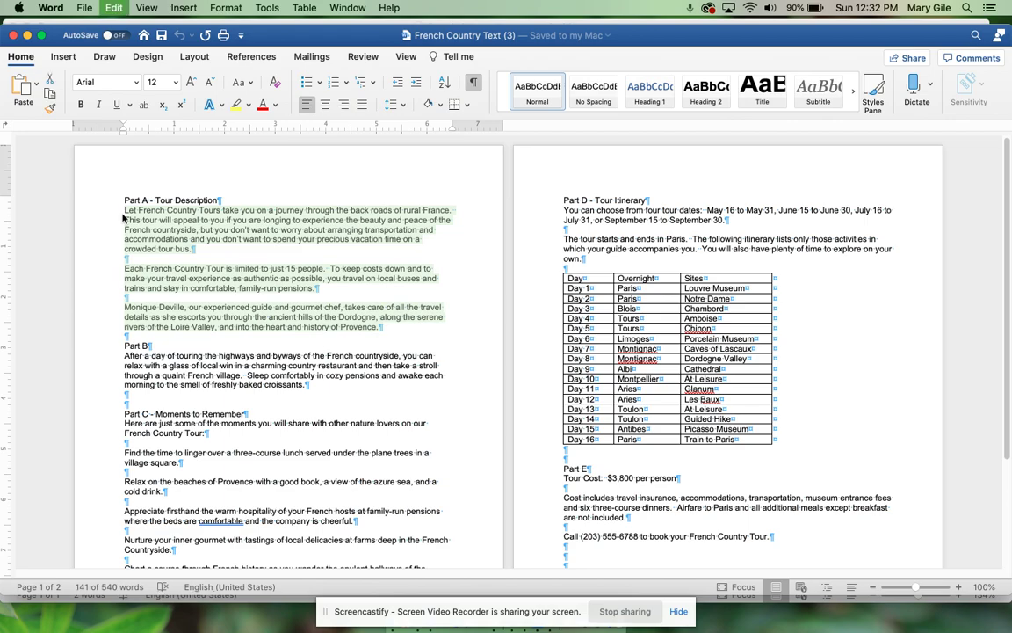
# Step: Paste the tour paragraphs under Tour Description in FrenchCountry3 and add an empty paragraph
pyautogui.hotkey('ctrl', 'Up')
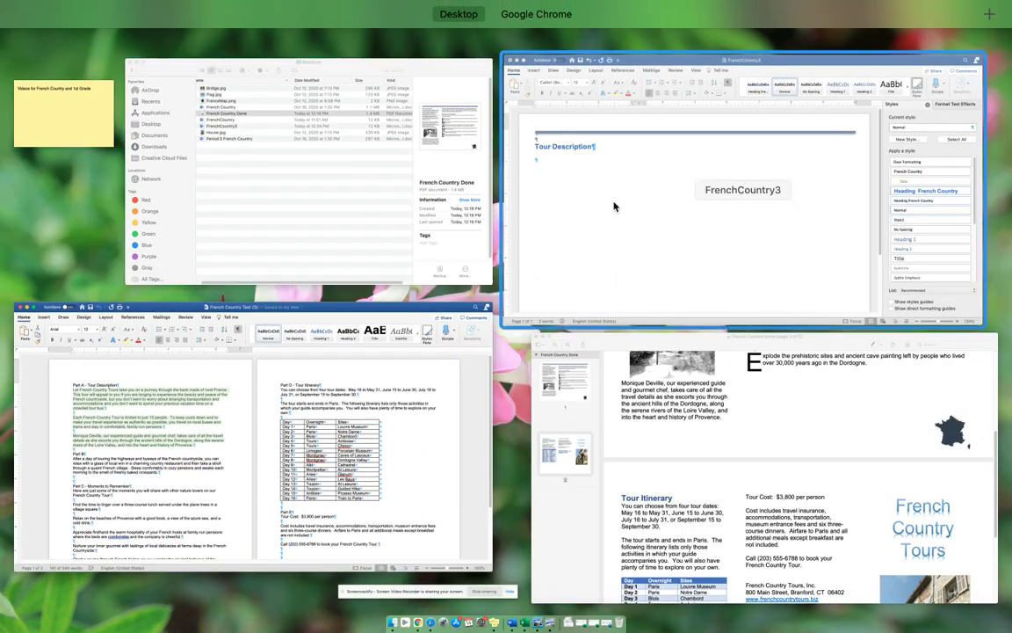
pyautogui.click(614, 207)
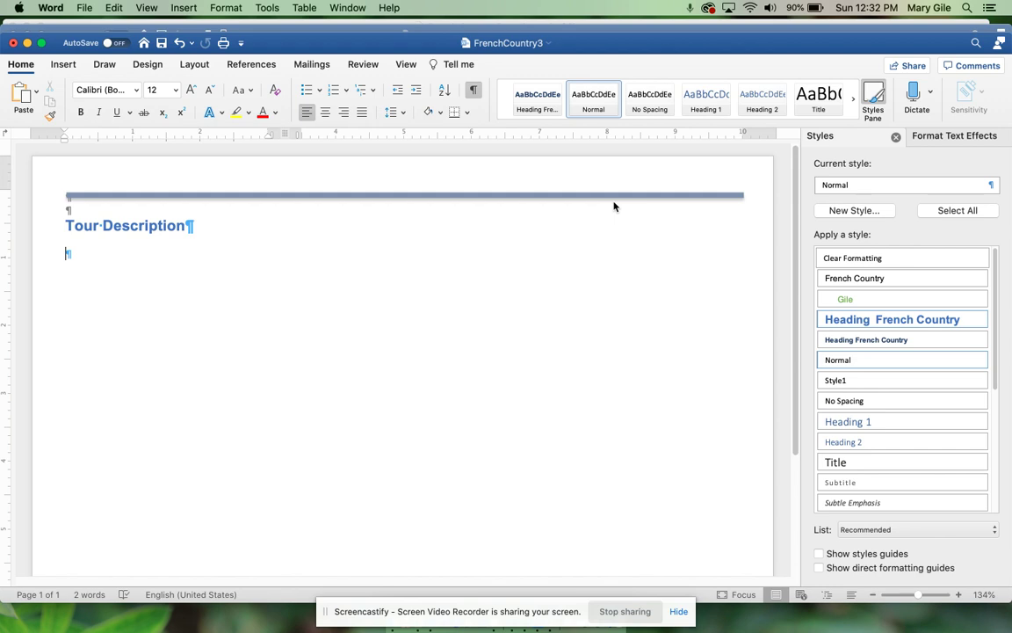
pyautogui.press('super+v')
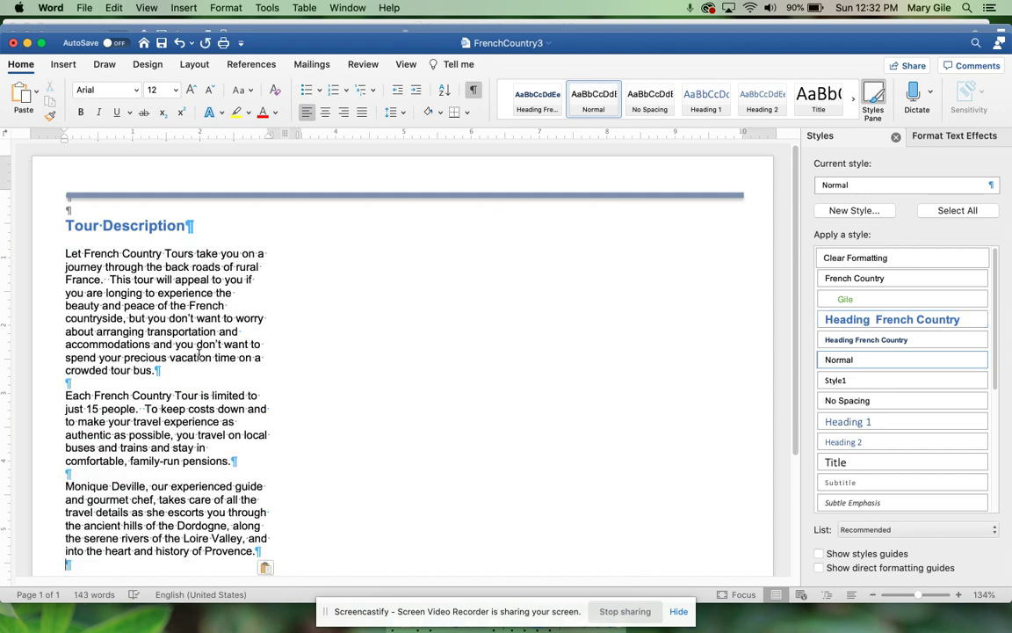
pyautogui.scroll(-2, 262, 347)
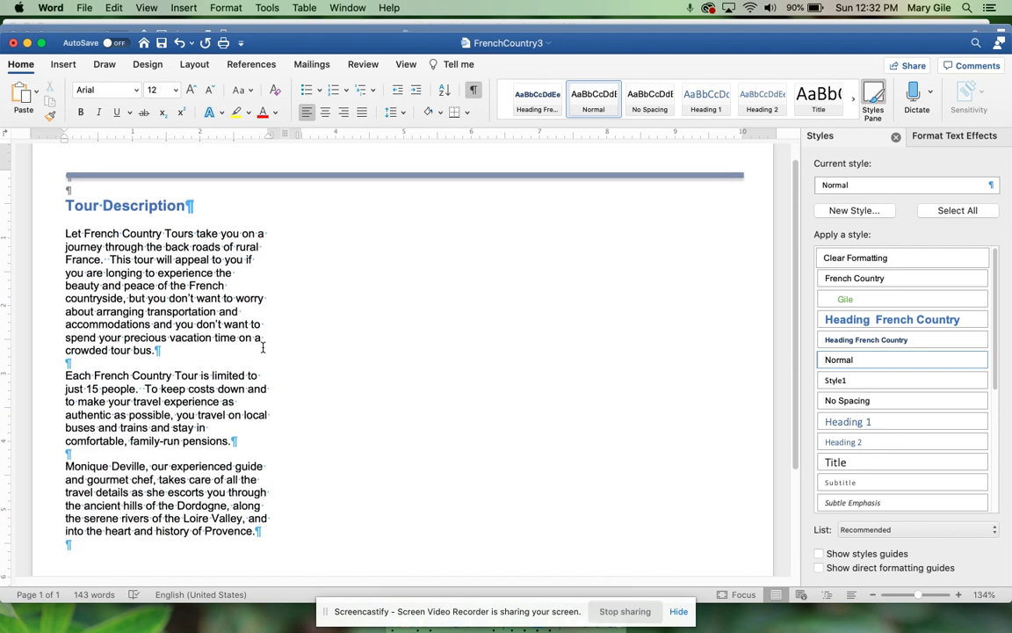
pyautogui.scroll(2, 263, 347)
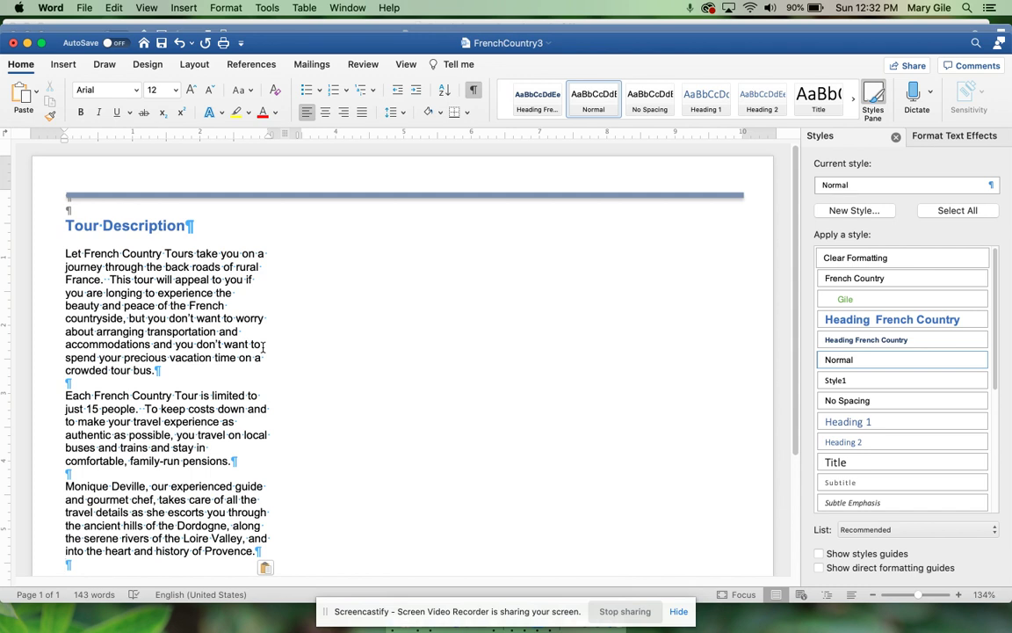
pyautogui.scroll(-3, 263, 347)
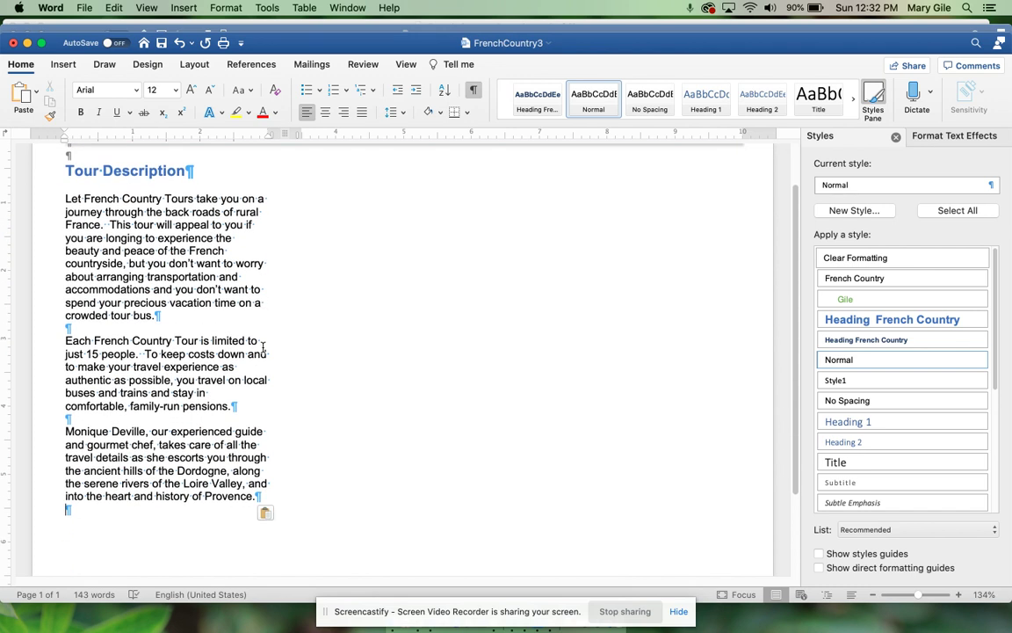
pyautogui.scroll(3, 262, 347)
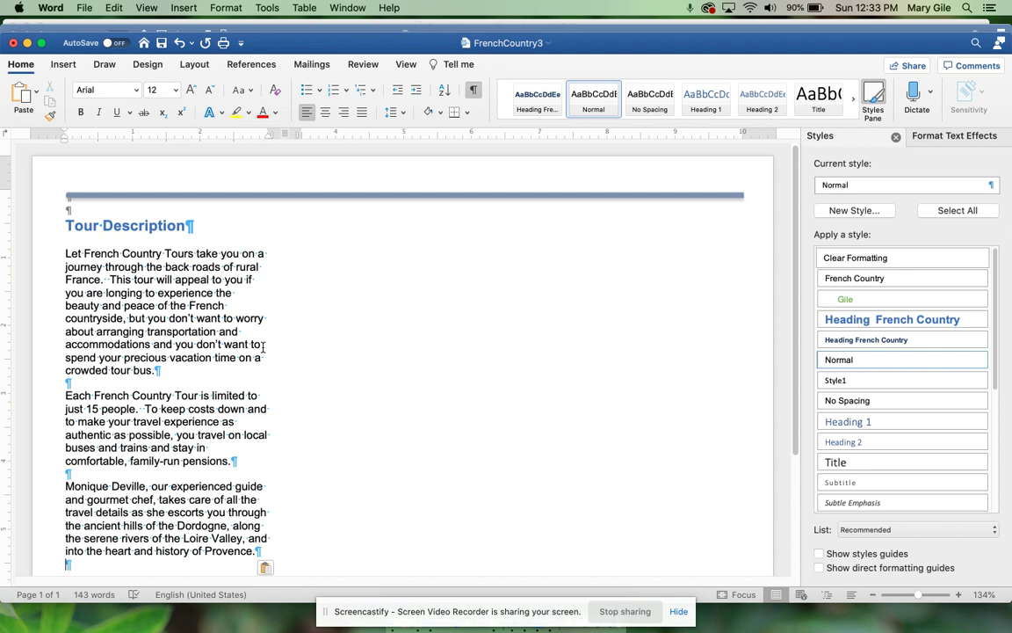
pyautogui.press('Return')
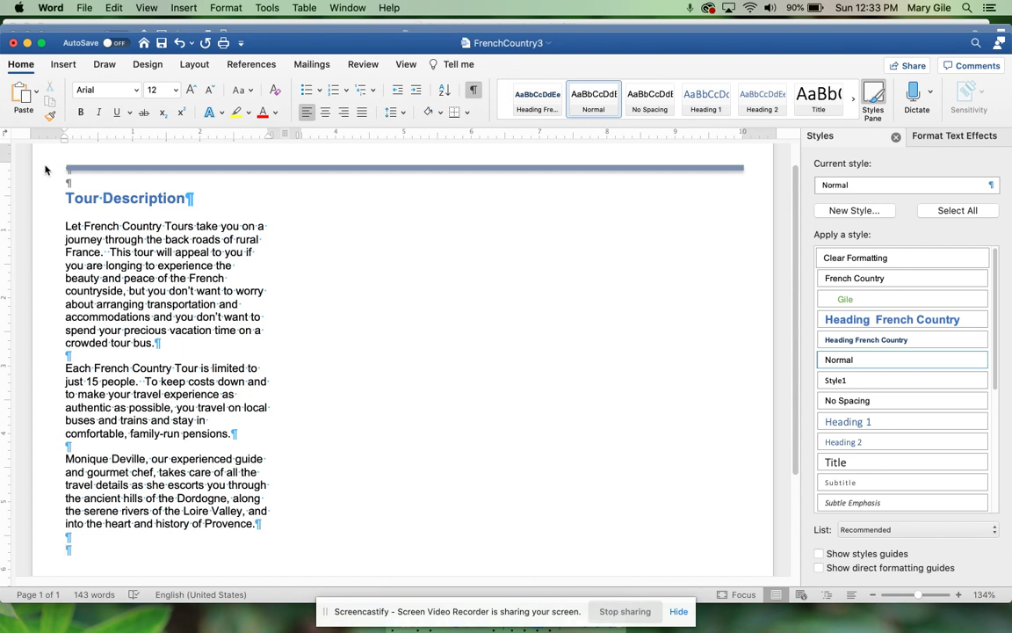
pyautogui.click(72, 65)
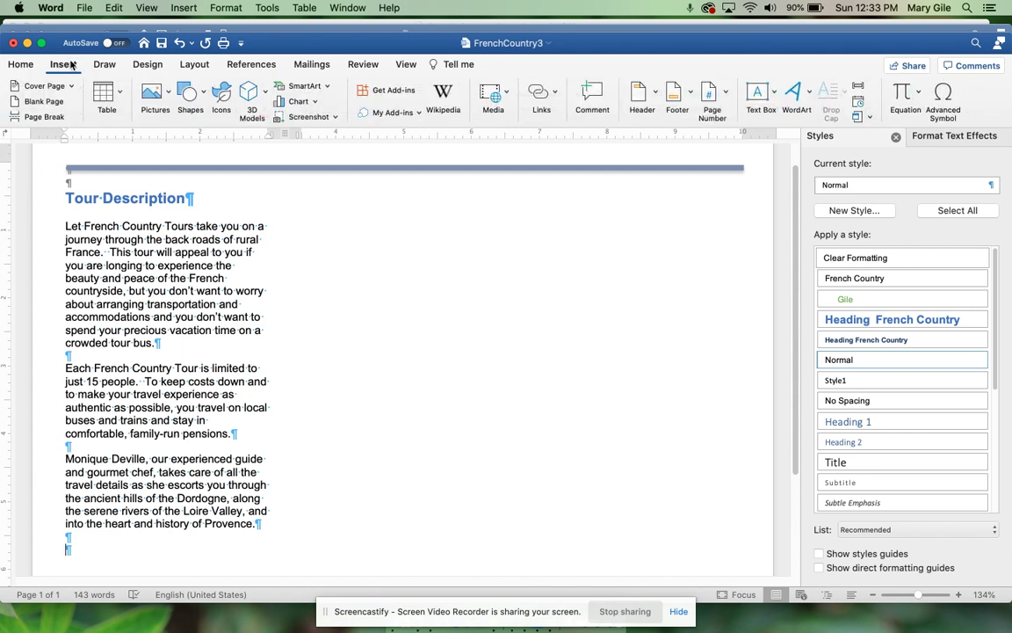
# Step: Insert Bridge.jpg from the Brochure folder as a 2.25" by 3" photo, then deselect it
pyautogui.click(151, 91)
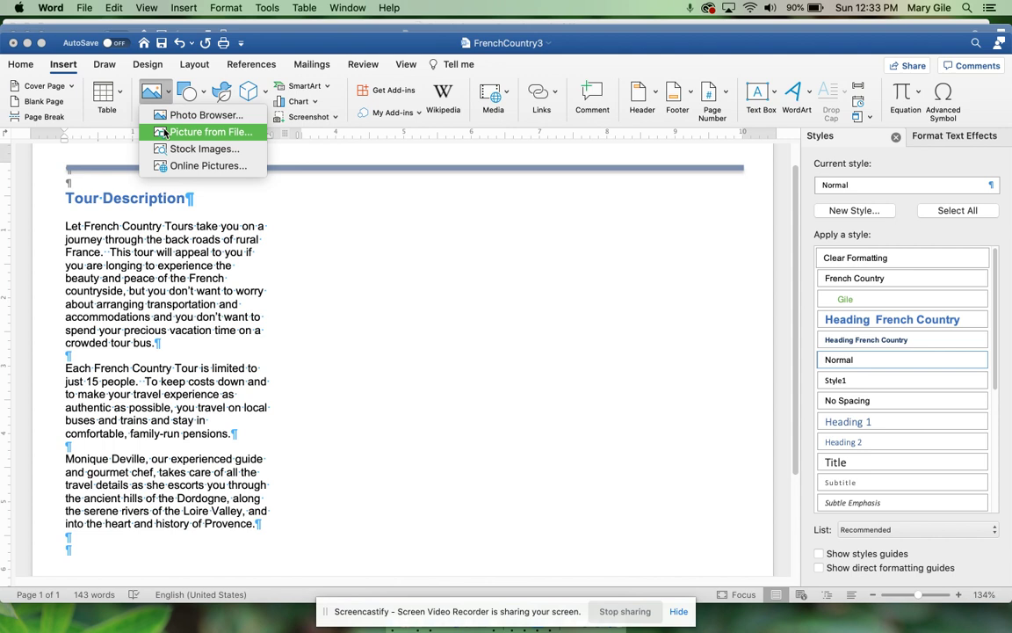
pyautogui.click(163, 132)
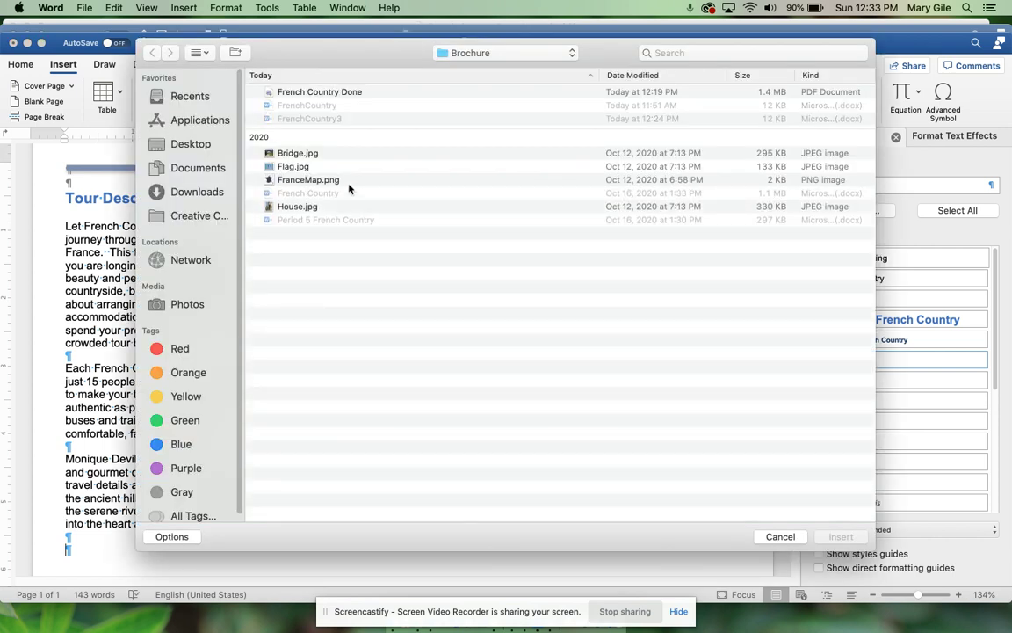
pyautogui.click(303, 149)
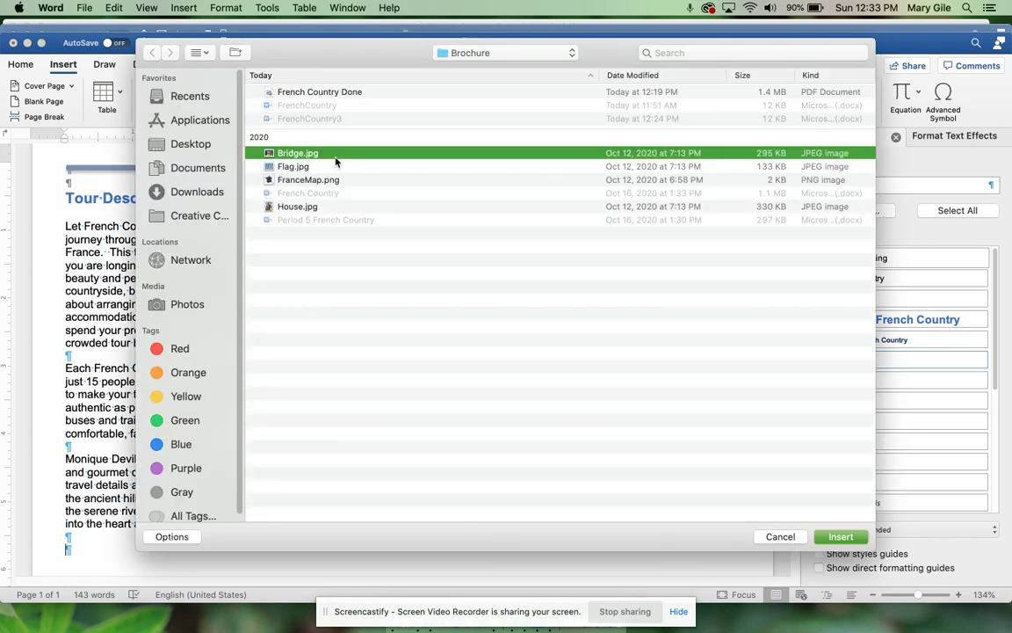
pyautogui.click(841, 537)
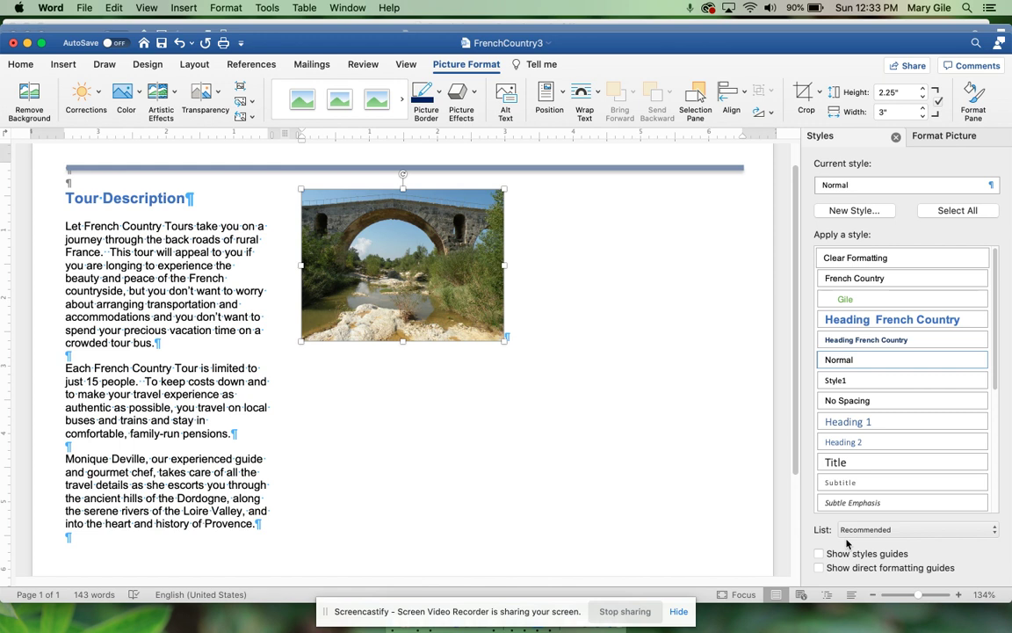
pyautogui.click(557, 323)
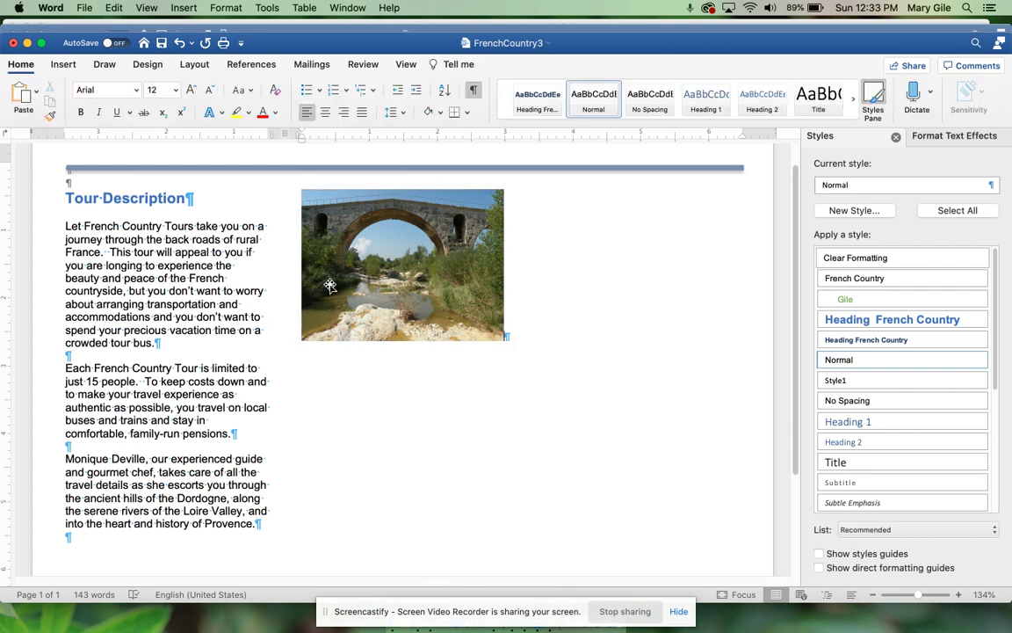
# Step: Insert Flag.jpg from the Brochure folder next to the bridge photo
pyautogui.click(65, 65)
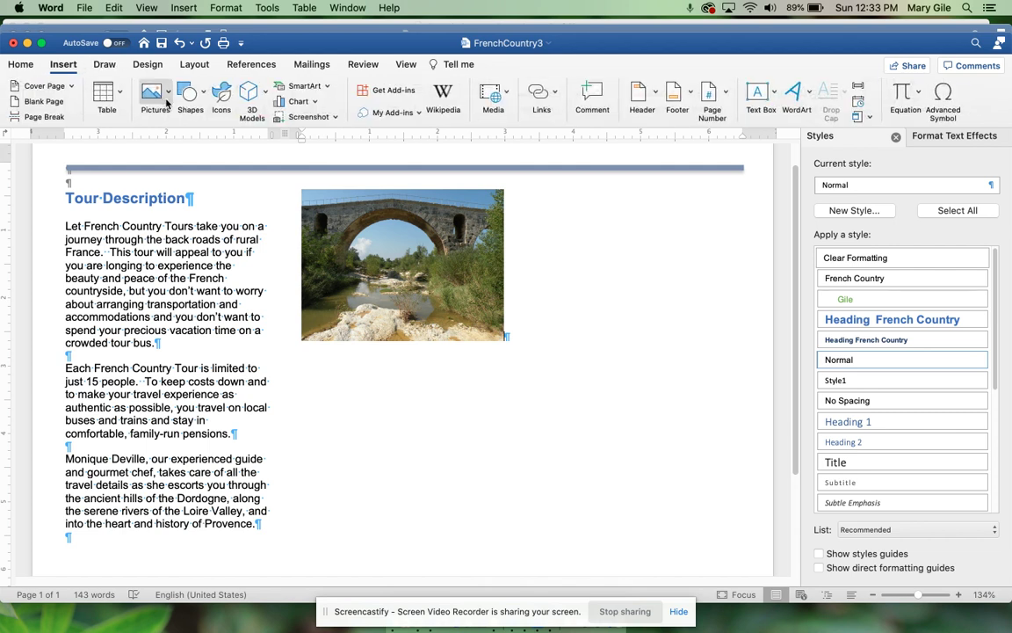
pyautogui.click(166, 103)
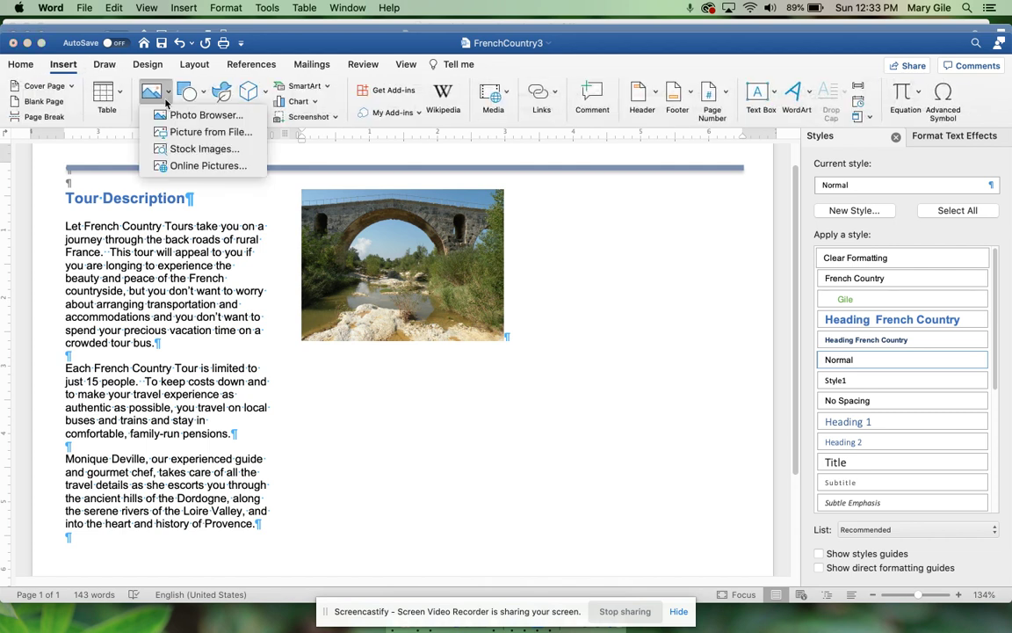
pyautogui.click(195, 132)
pyautogui.click(308, 166)
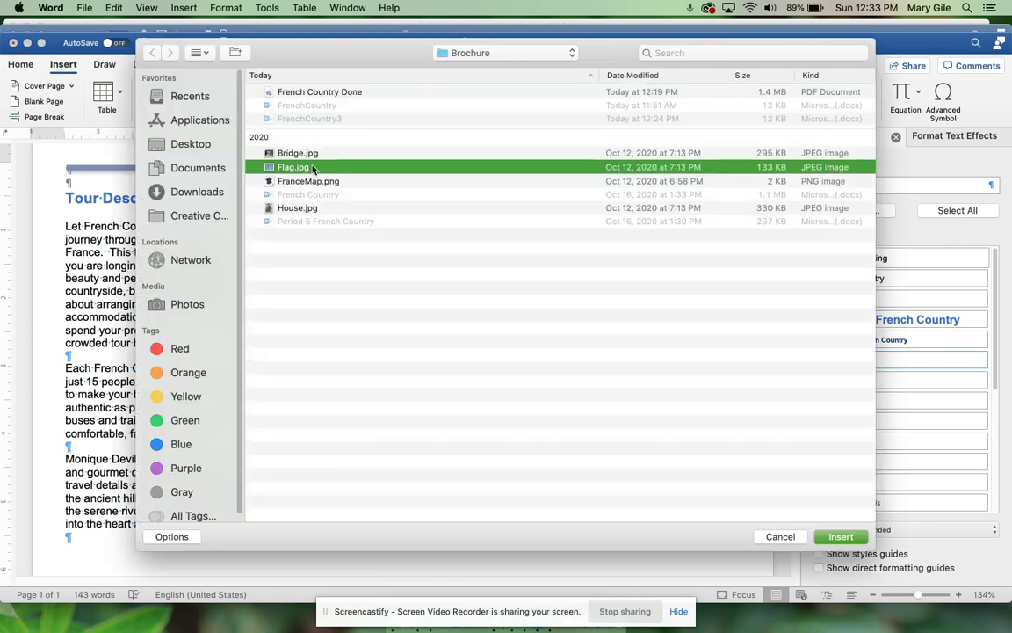
pyautogui.click(829, 542)
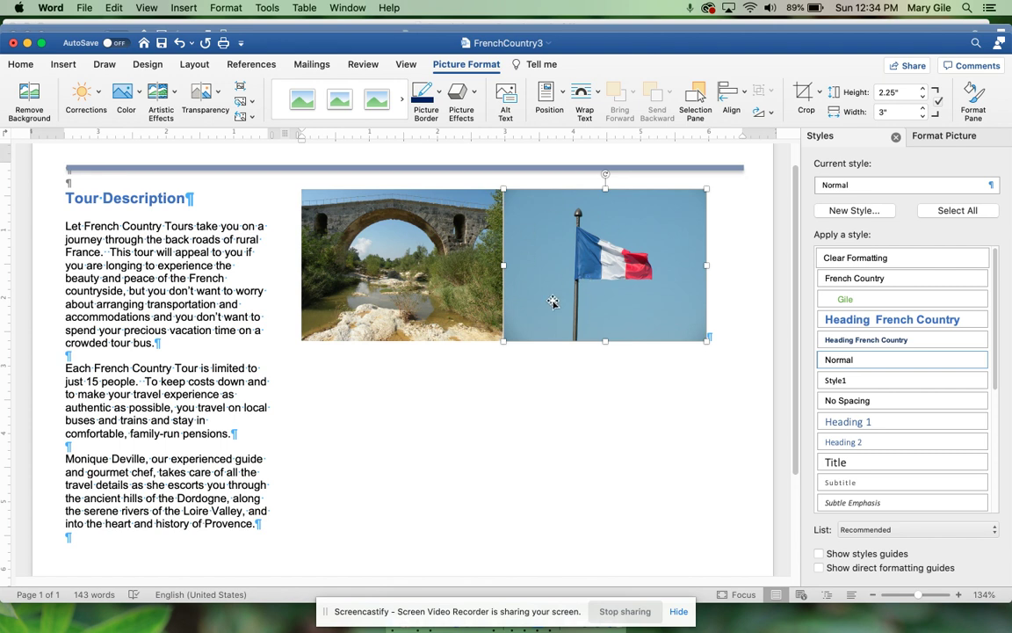
# Step: Remove the flag photo's background, marking the whole flag pole to keep
pyautogui.click(29, 97)
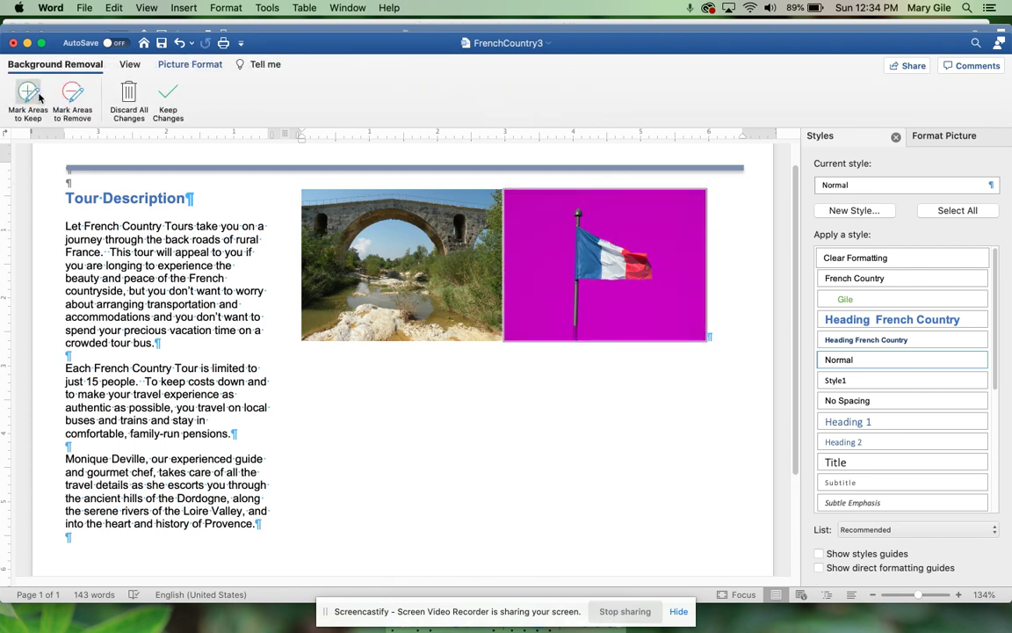
pyautogui.click(39, 95)
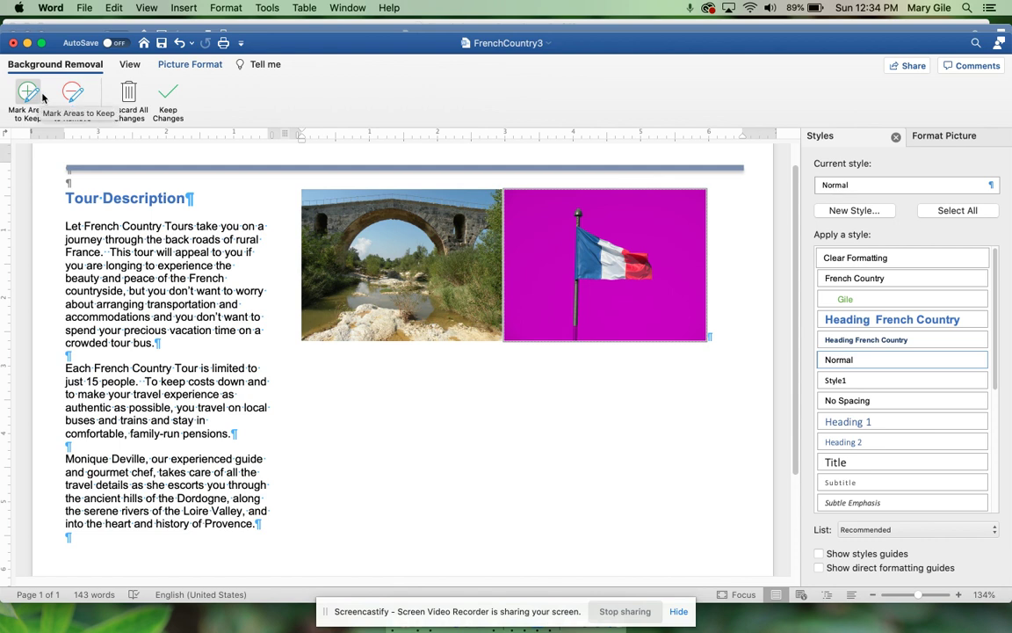
pyautogui.click(566, 252)
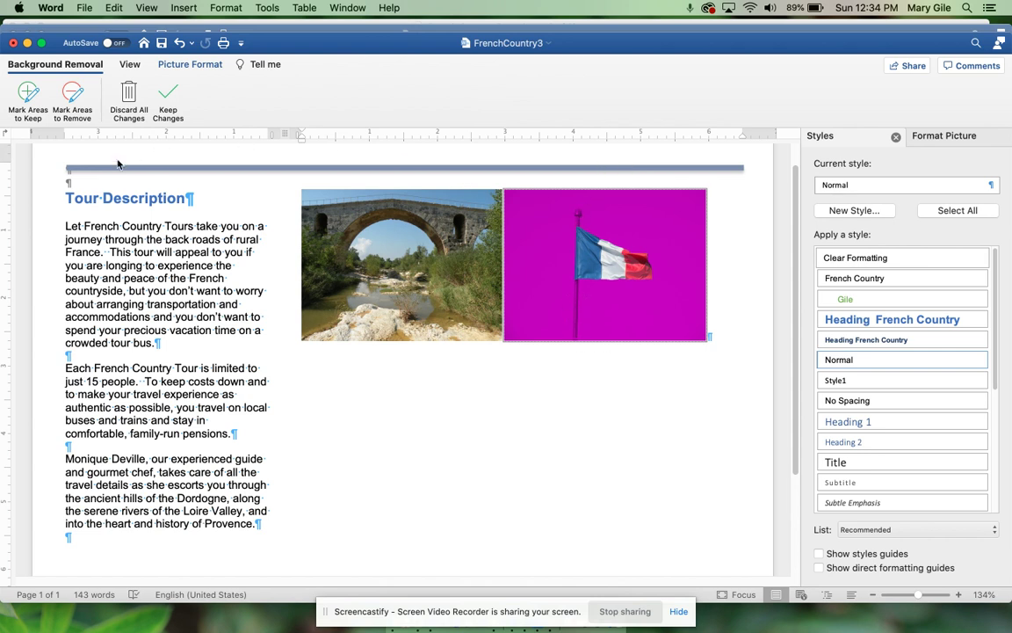
pyautogui.click(28, 92)
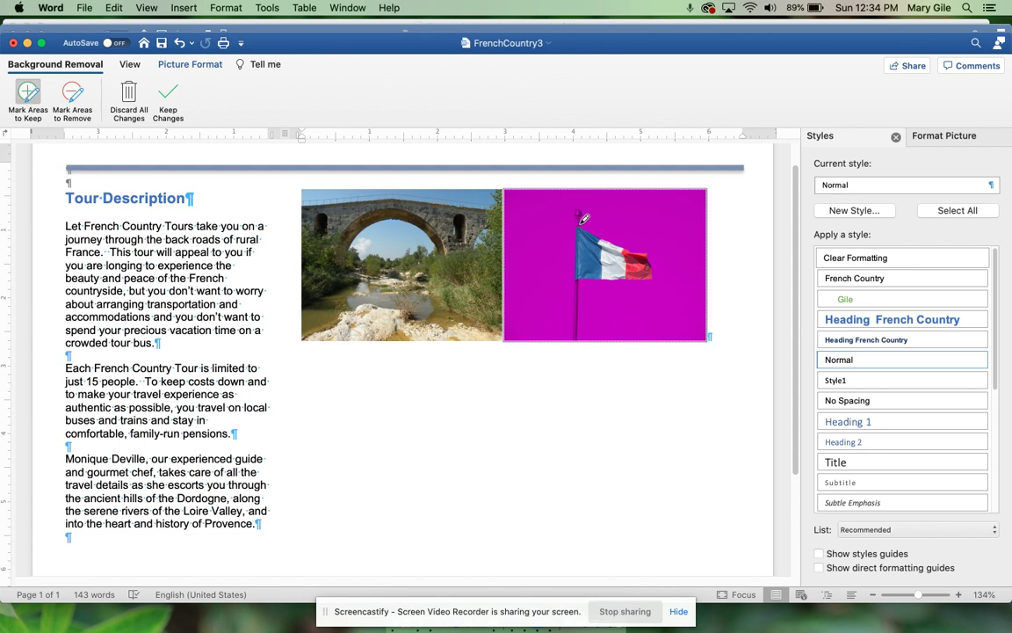
pyautogui.moveTo(582, 218); pyautogui.dragTo(582, 204)
pyautogui.moveTo(581, 275); pyautogui.dragTo(580, 339)
pyautogui.click(168, 97)
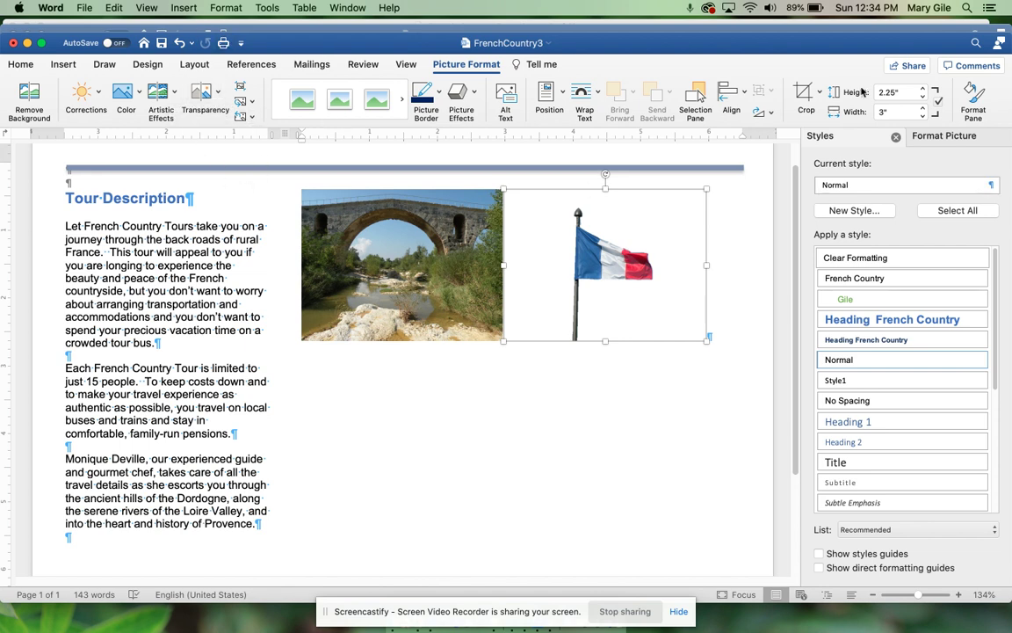
# Step: Set the flag photo's height to 2 inches
pyautogui.click(904, 94)
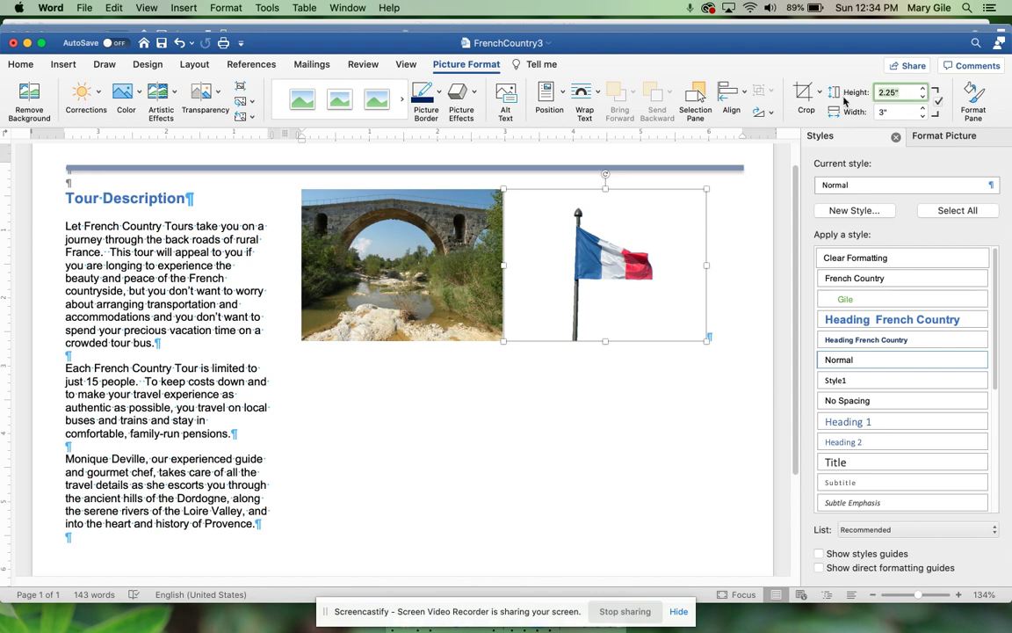
pyautogui.write('2')
pyautogui.press('Tab')
pyautogui.click(665, 406)
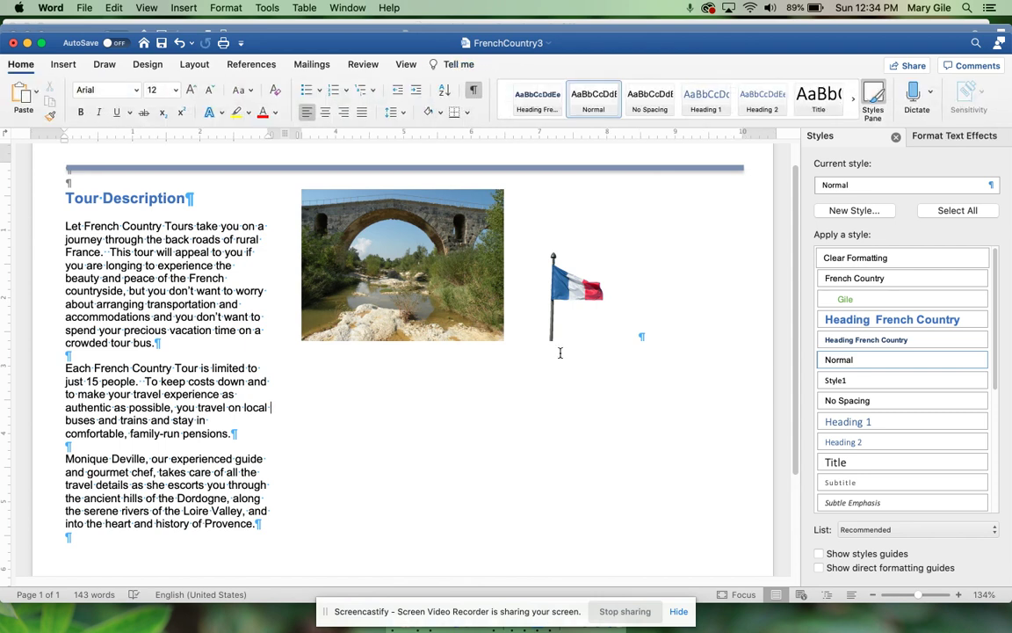
pyautogui.click(437, 266)
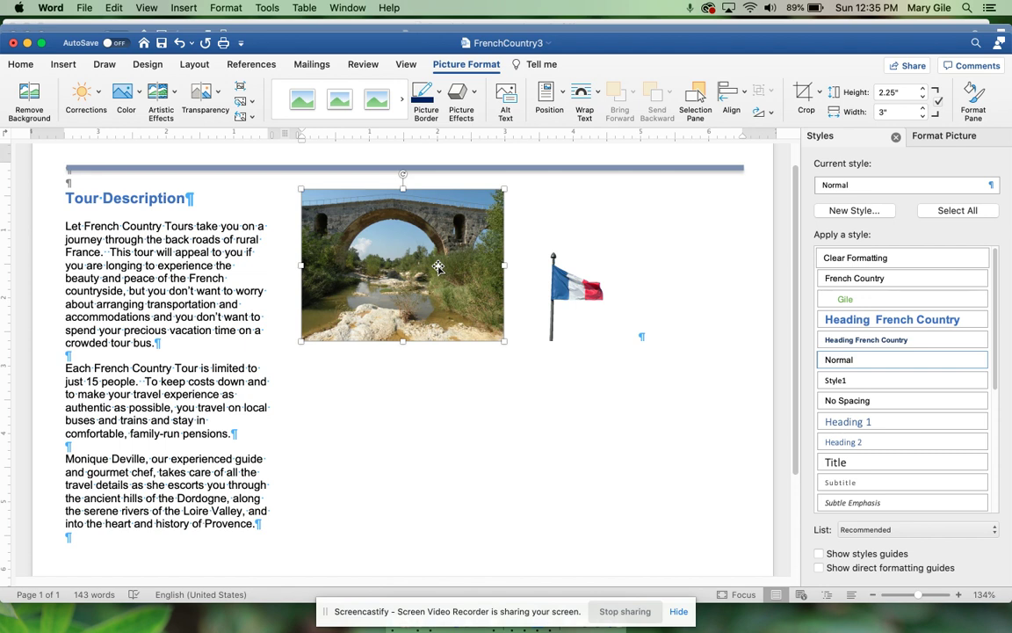
# Step: Give the bridge photo the Pencil Sketch effect and a 1.4 inch height
pyautogui.click(170, 98)
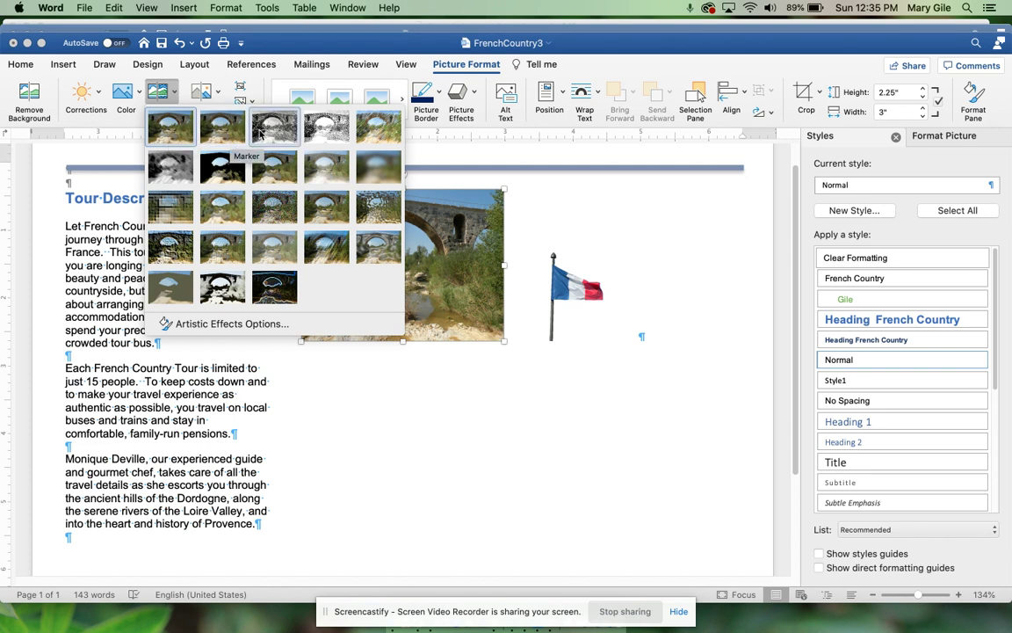
pyautogui.click(324, 129)
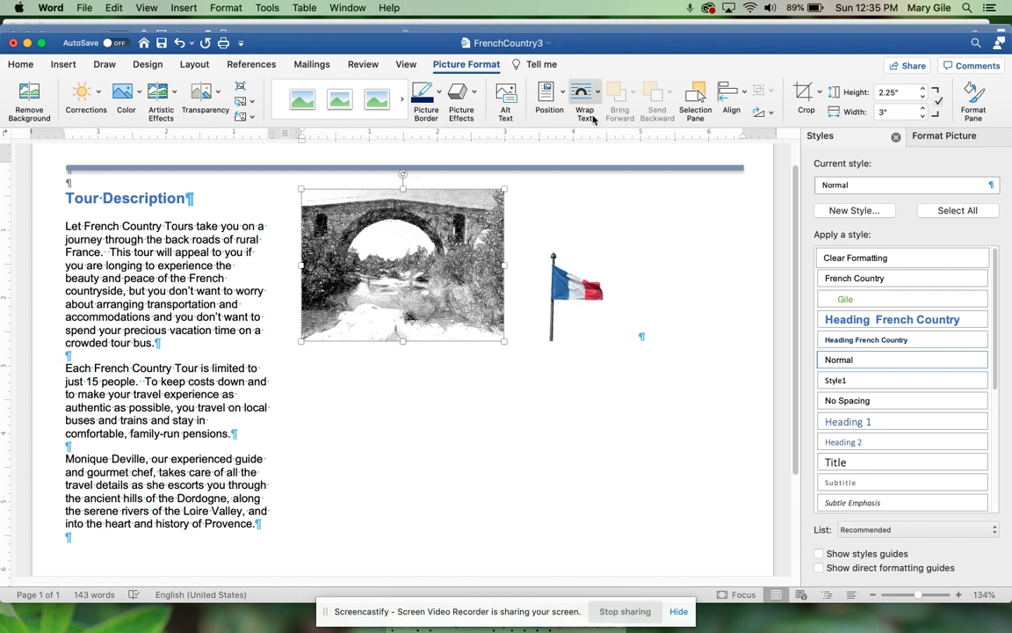
pyautogui.click(903, 91)
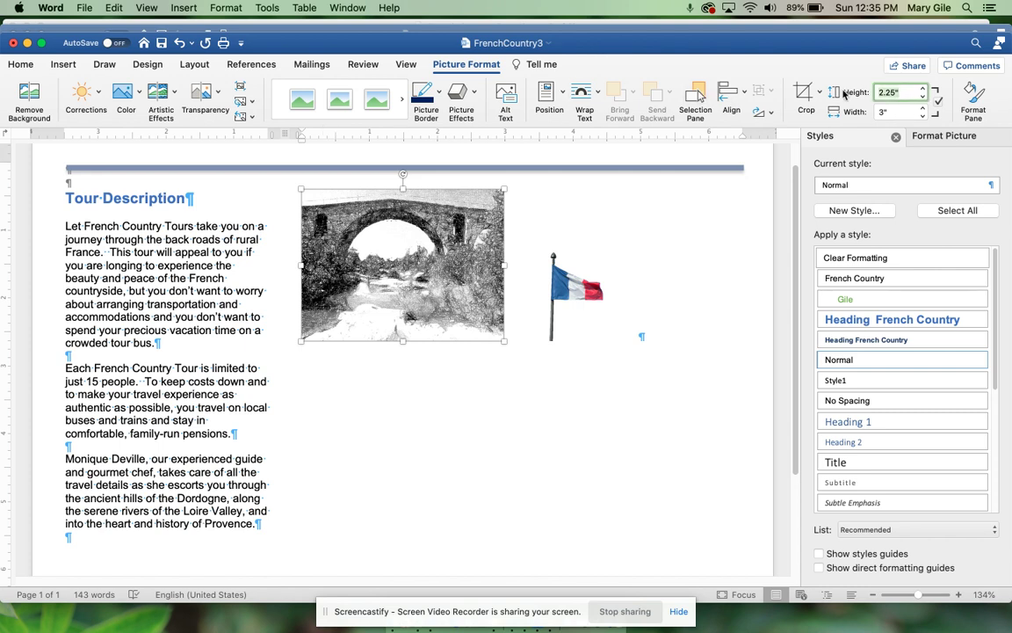
pyautogui.write('1.4')
pyautogui.press('Return')
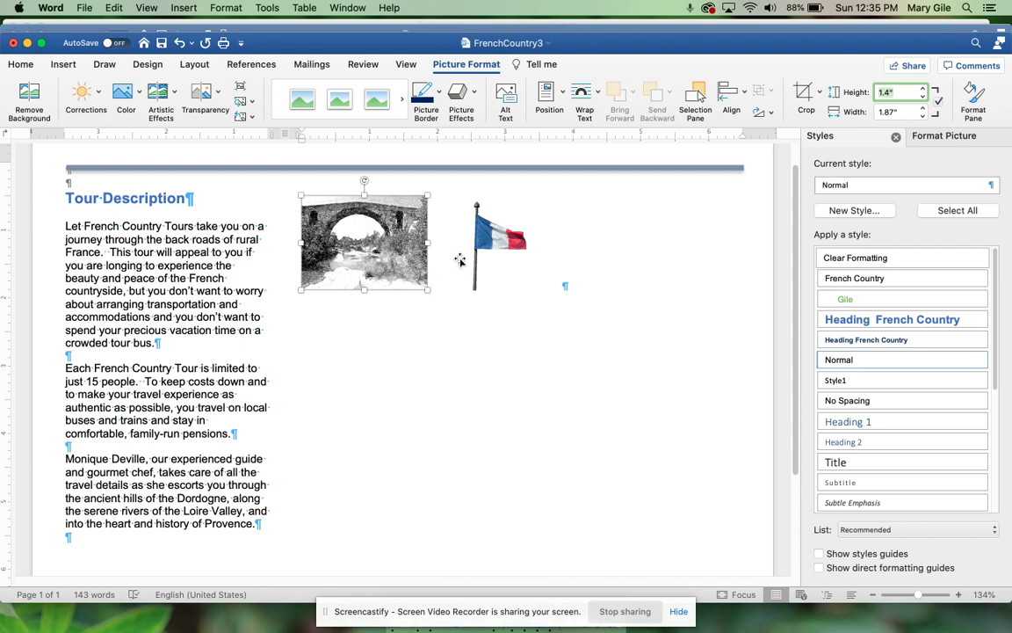
# Step: Set Through text wrapping on both the bridge photo and the flag picture
pyautogui.click(598, 93)
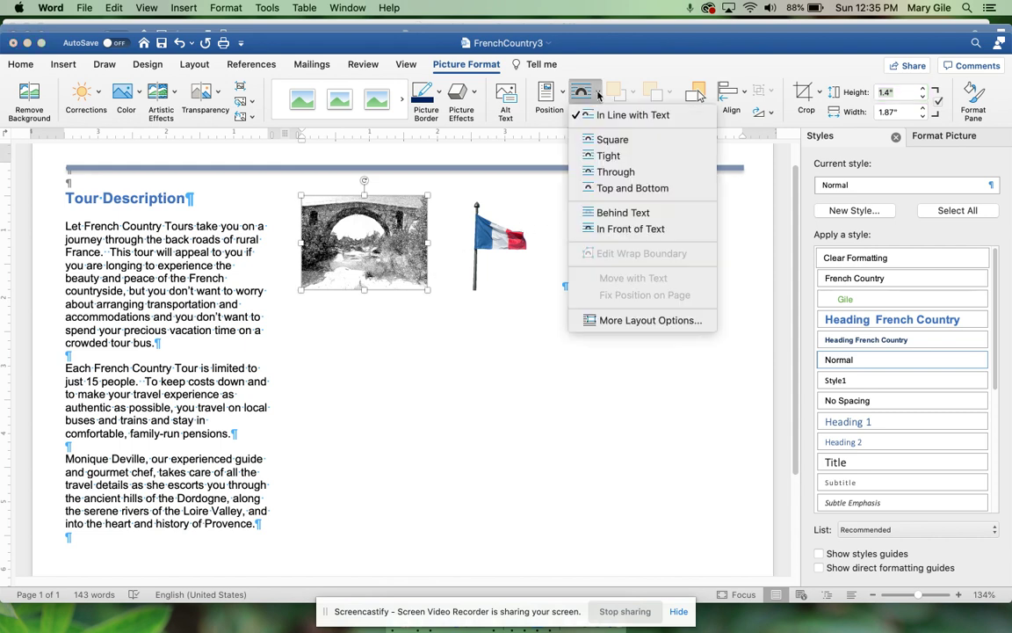
pyautogui.click(606, 173)
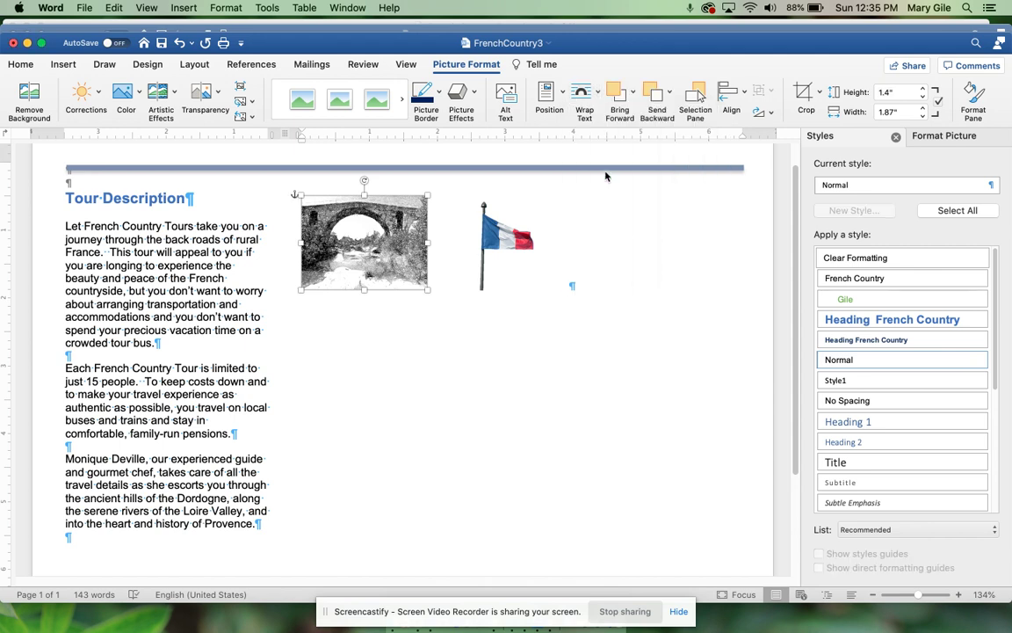
pyautogui.click(509, 245)
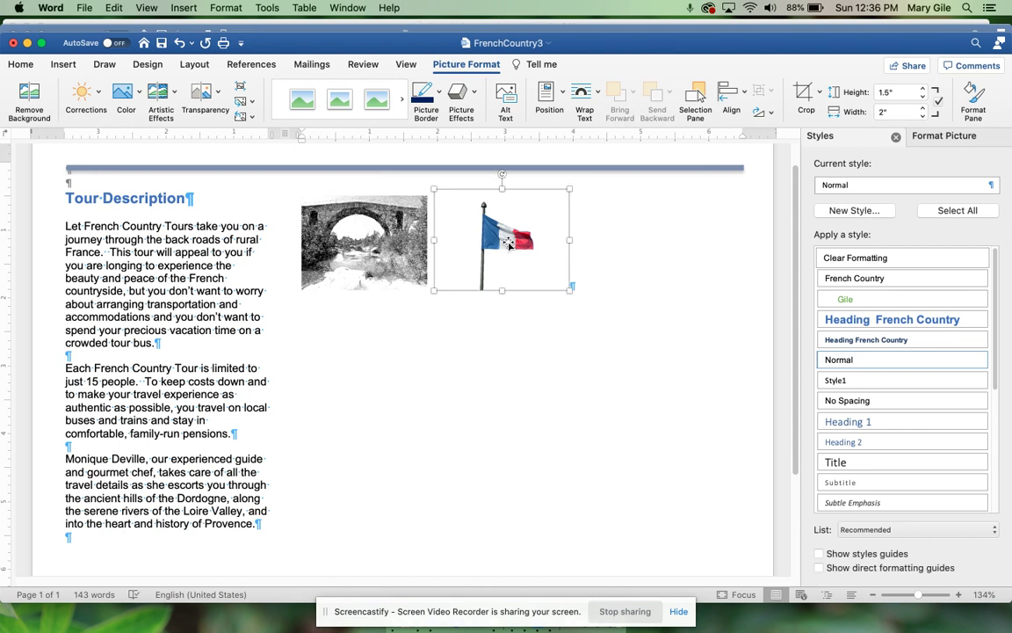
pyautogui.click(874, 596)
pyautogui.click(873, 596)
pyautogui.click(873, 596)
pyautogui.click(874, 595)
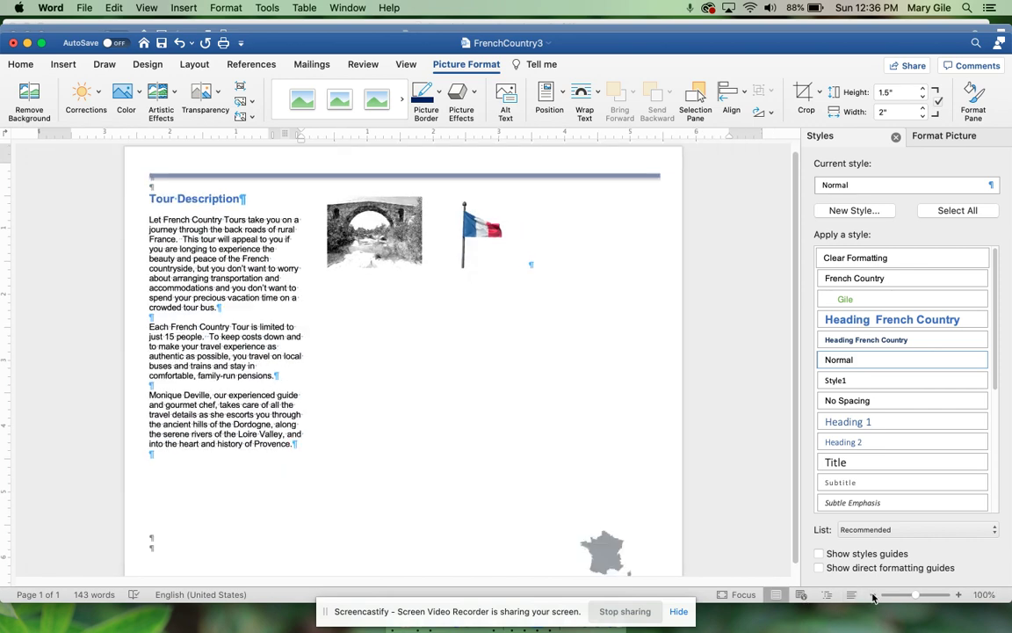
pyautogui.click(873, 595)
pyautogui.click(873, 595)
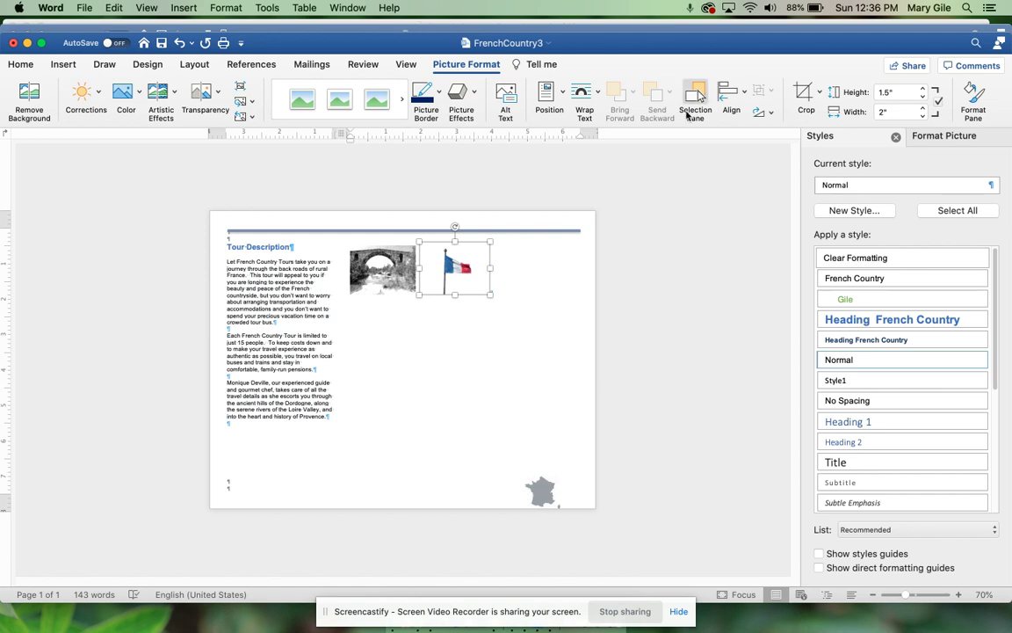
pyautogui.click(583, 91)
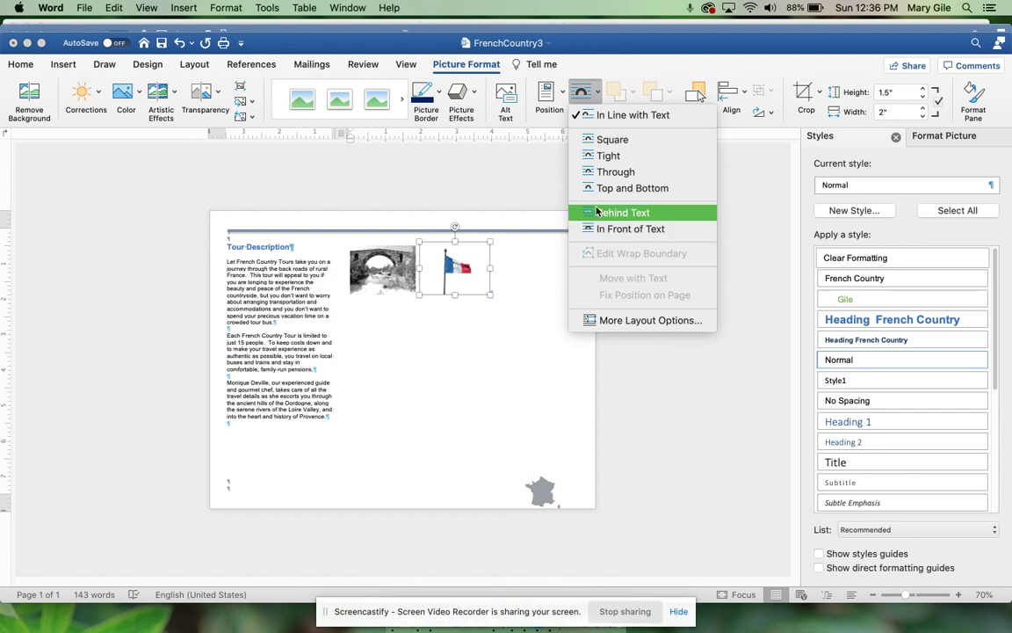
pyautogui.click(587, 171)
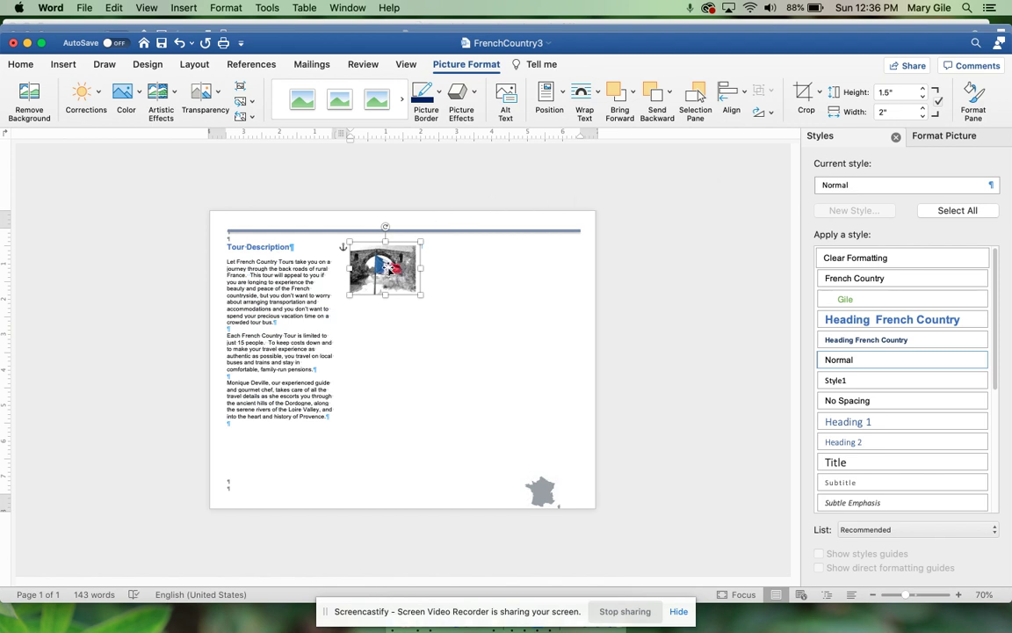
# Step: Drag the flag onto the bridge photo, at about 4" left and 1" top
pyautogui.moveTo(389, 271); pyautogui.dragTo(391, 273)
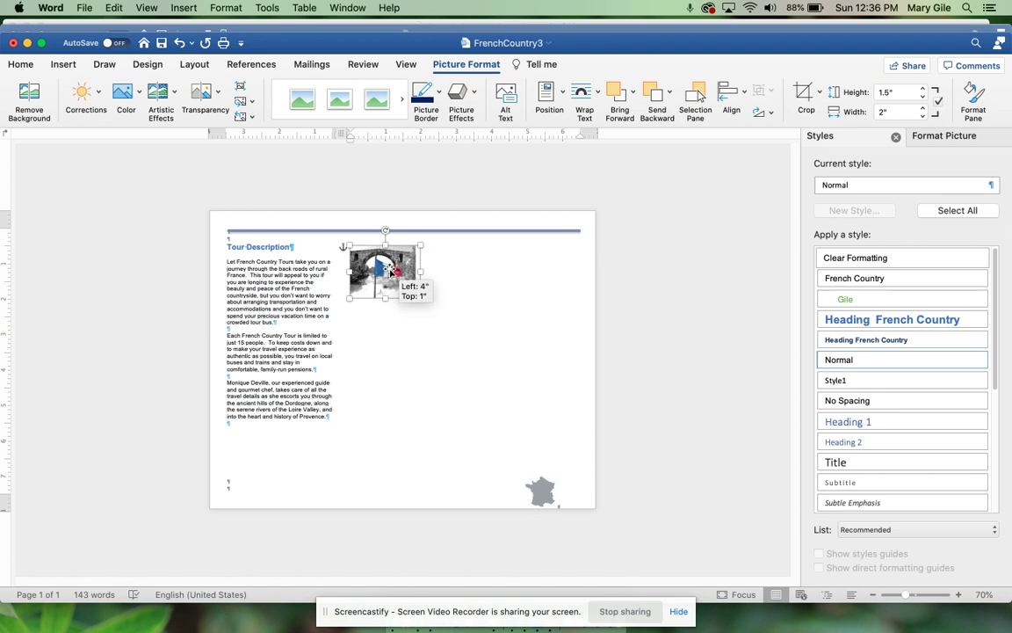
pyautogui.moveTo(391, 273); pyautogui.dragTo(395, 274)
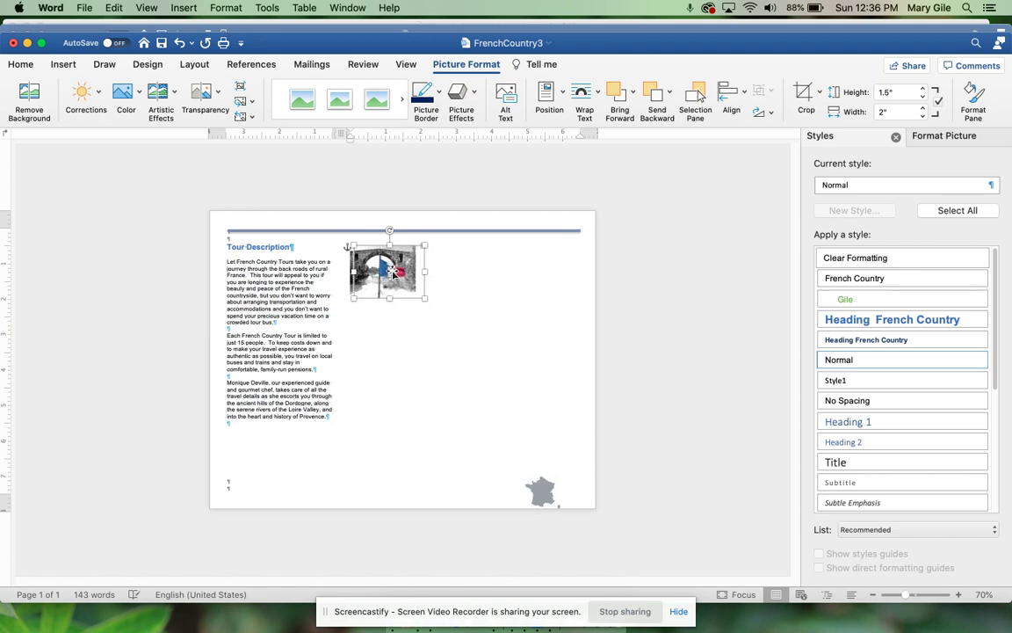
pyautogui.click(546, 269)
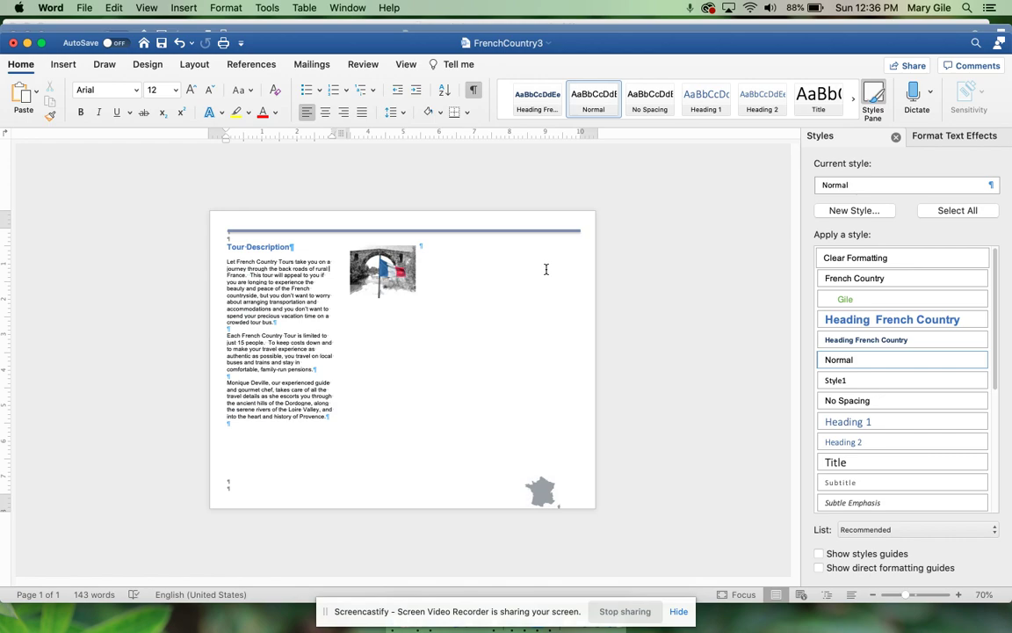
pyautogui.hotkey('ctrl', 'Up')
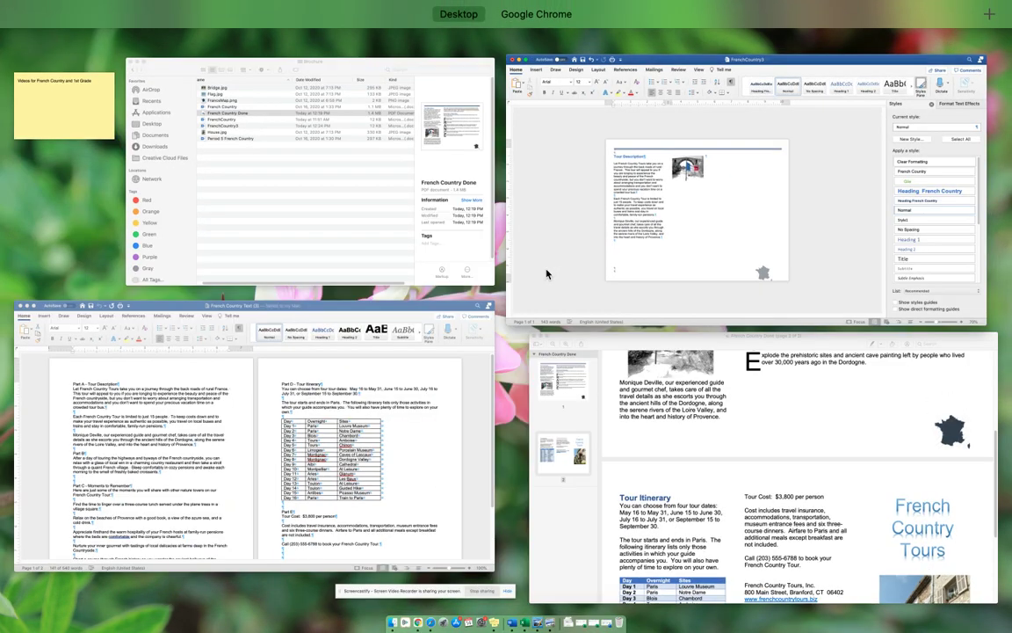
pyautogui.click(686, 438)
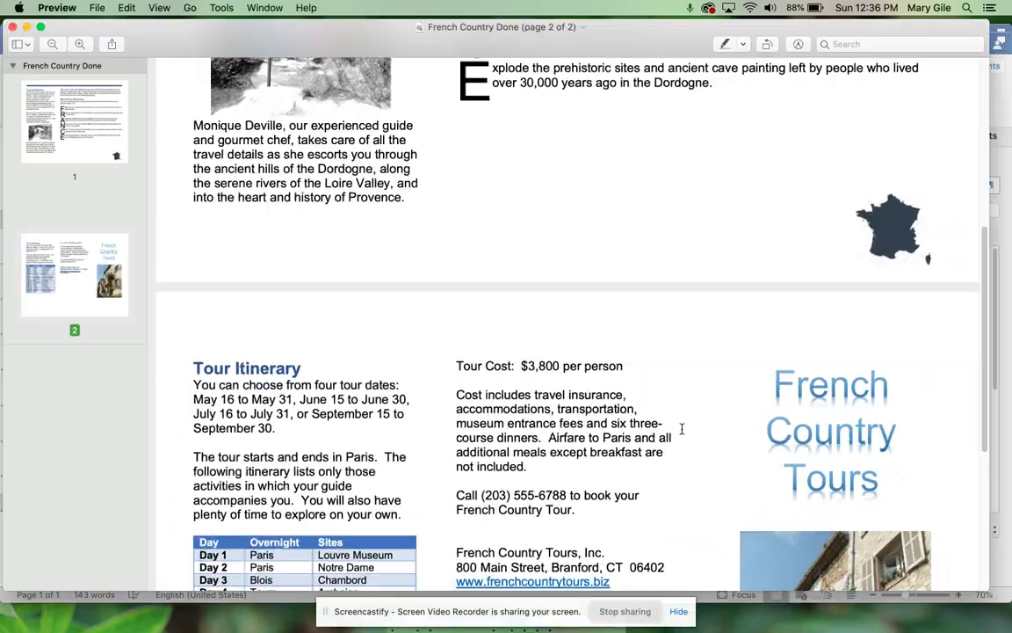
pyautogui.scroll(3, 499, 279)
pyautogui.scroll(5, 499, 278)
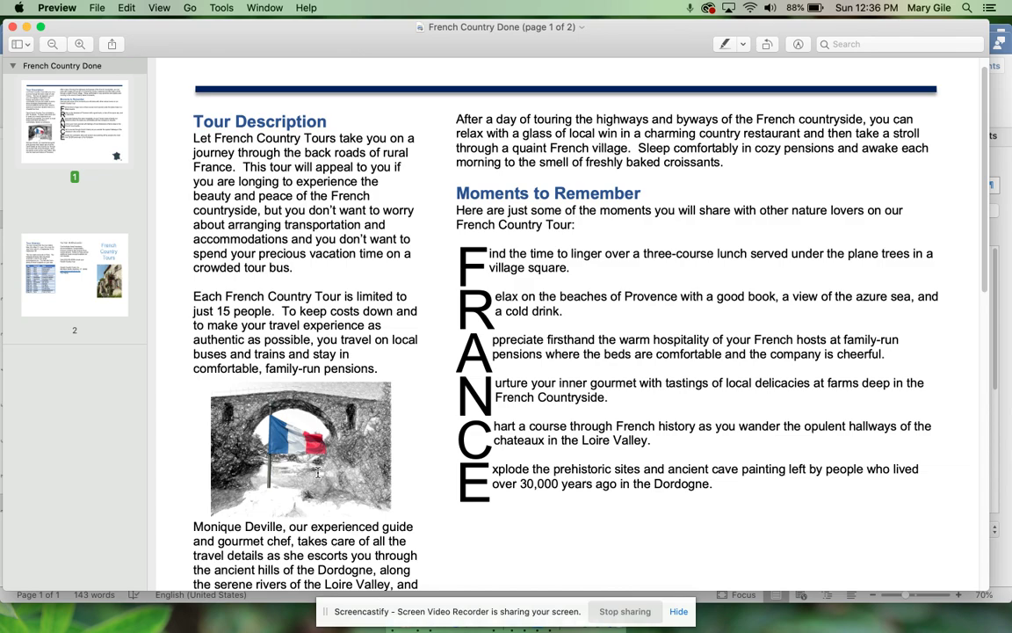
pyautogui.hotkey('ctrl', 'Up')
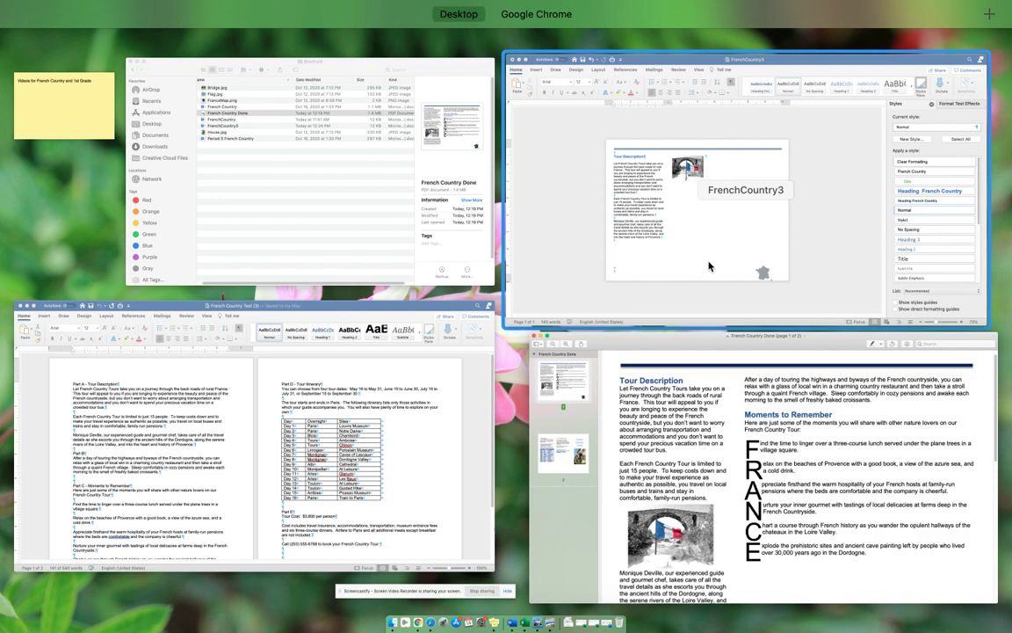
pyautogui.click(709, 266)
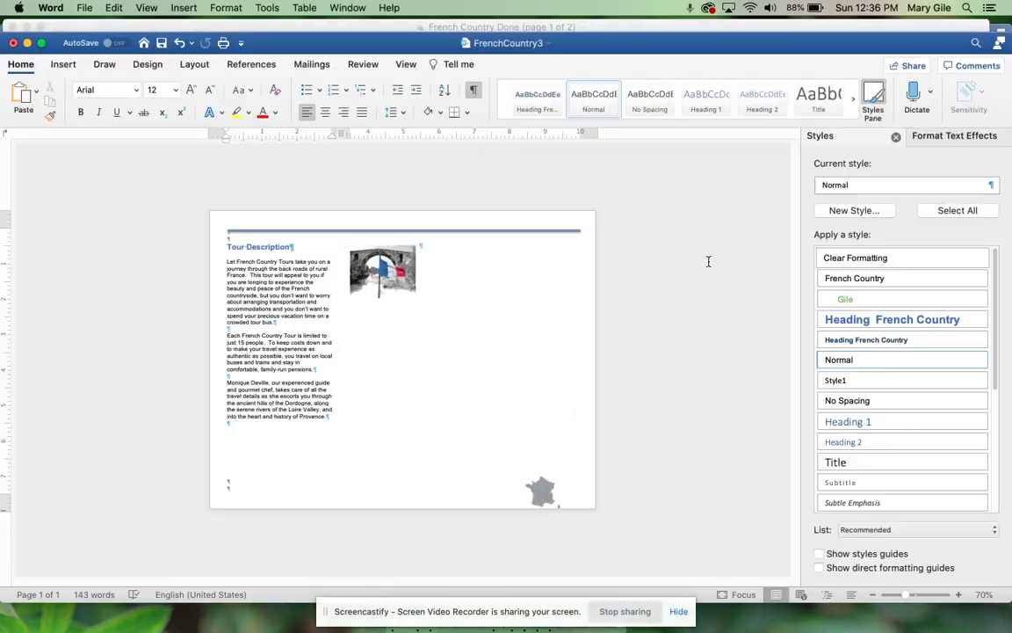
# Step: Move the bridge photo into the left column between the second and third paragraphs
pyautogui.click(361, 257)
pyautogui.moveTo(361, 256); pyautogui.dragTo(378, 352)
pyautogui.moveTo(375, 290); pyautogui.dragTo(272, 398)
pyautogui.click(434, 389)
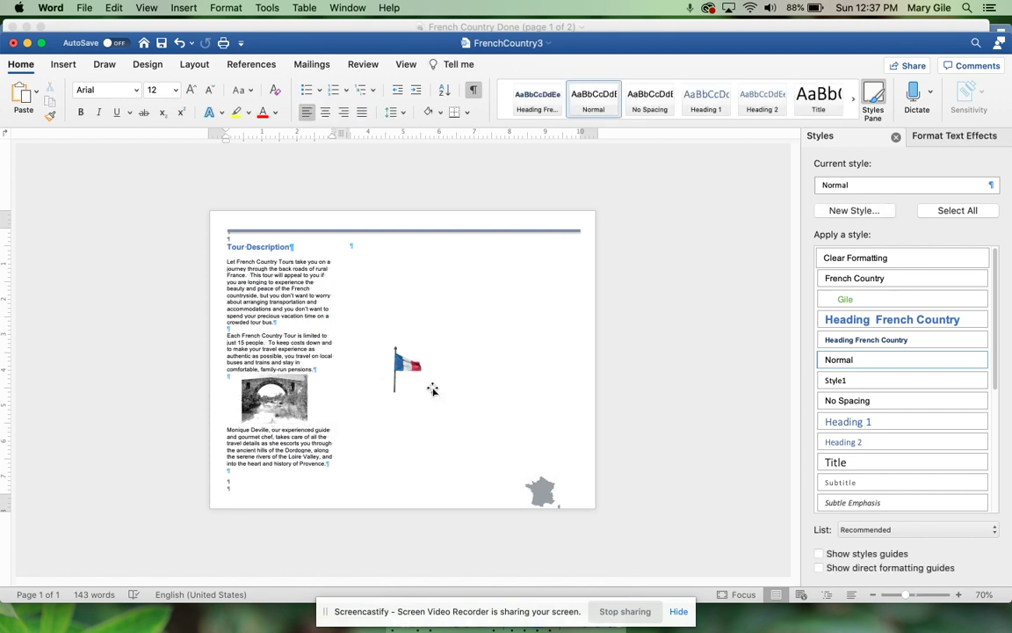
# Step: Lay the flag back over the bridge photo and deselect it
pyautogui.click(412, 373)
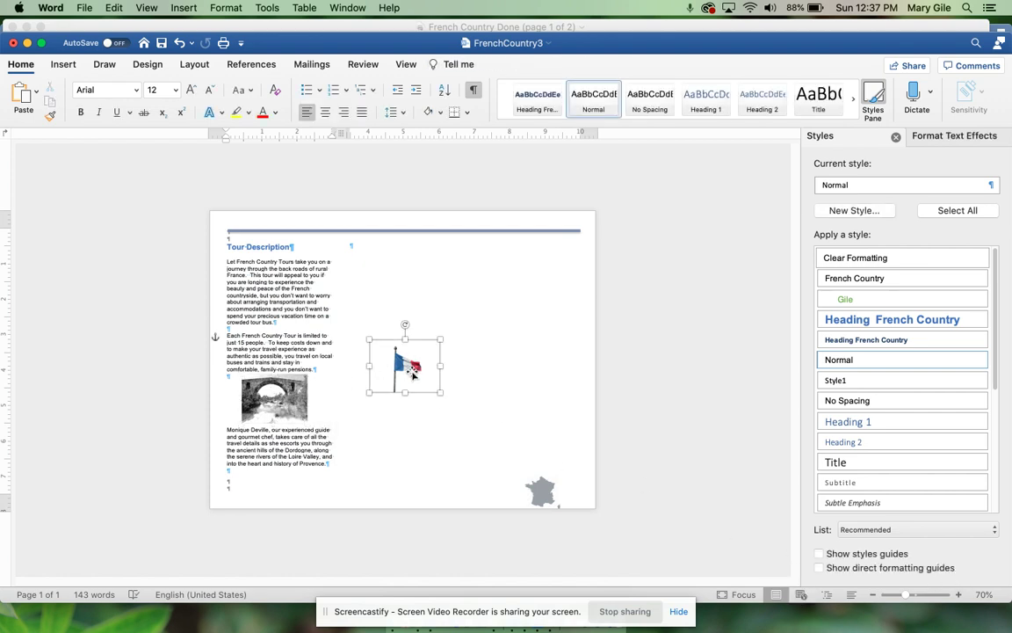
pyautogui.moveTo(413, 373); pyautogui.dragTo(290, 404)
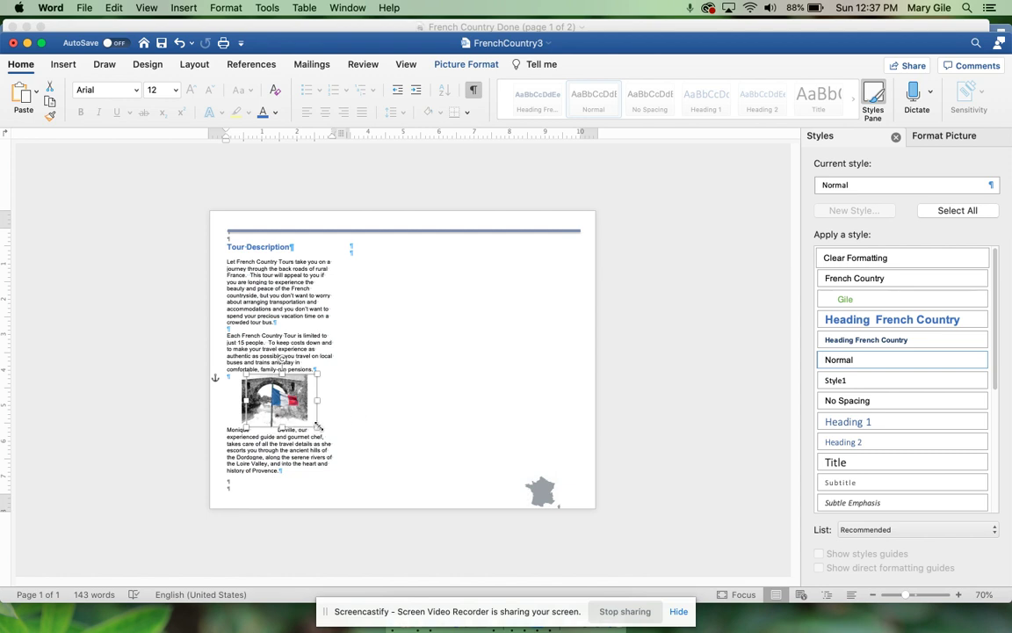
pyautogui.moveTo(285, 405); pyautogui.dragTo(283, 401)
pyautogui.click(288, 457)
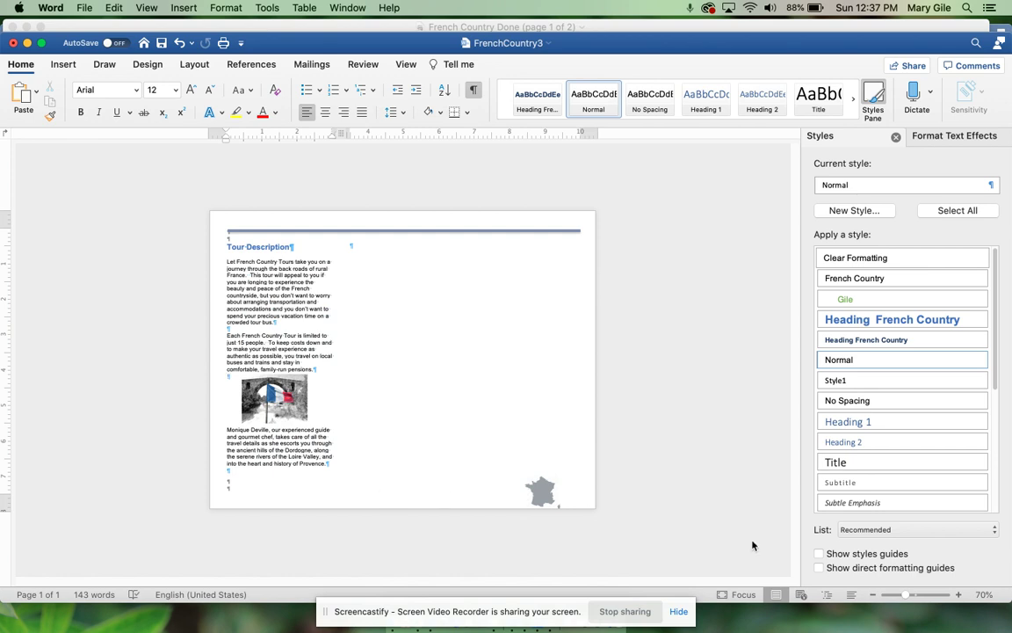
pyautogui.click(958, 595)
pyautogui.click(958, 595)
pyautogui.click(958, 595)
pyautogui.click(959, 594)
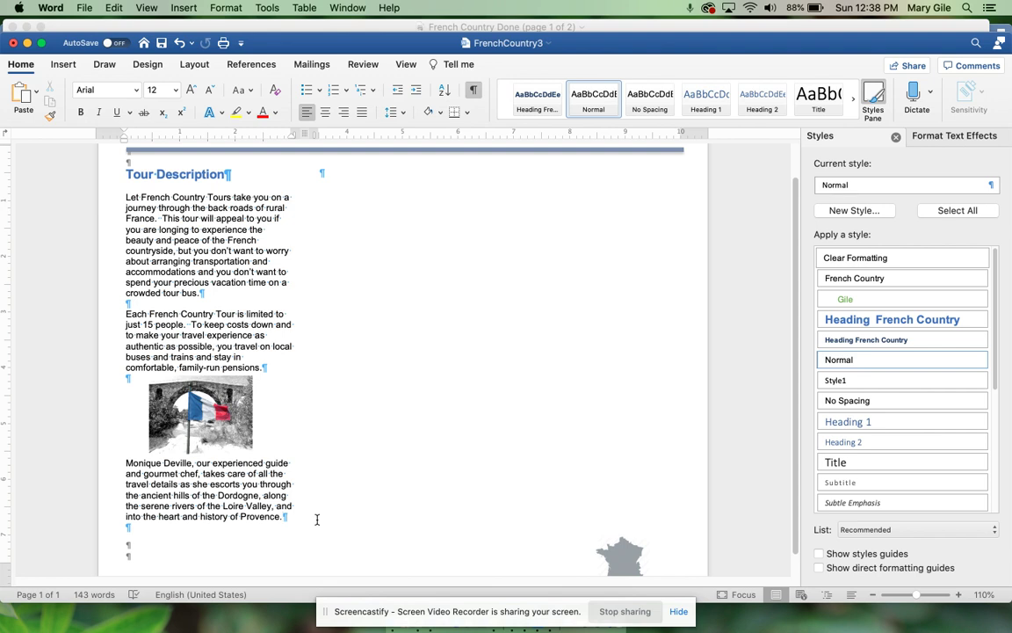
# Step: Insert a column break after the Provence paragraph so content continues in the right column
pyautogui.click(197, 65)
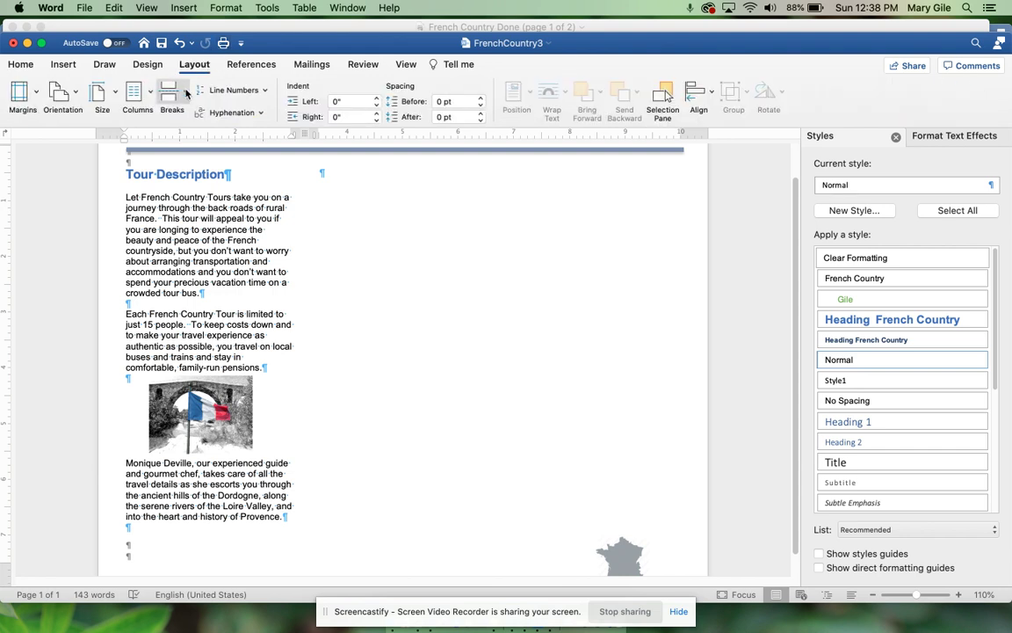
pyautogui.click(170, 85)
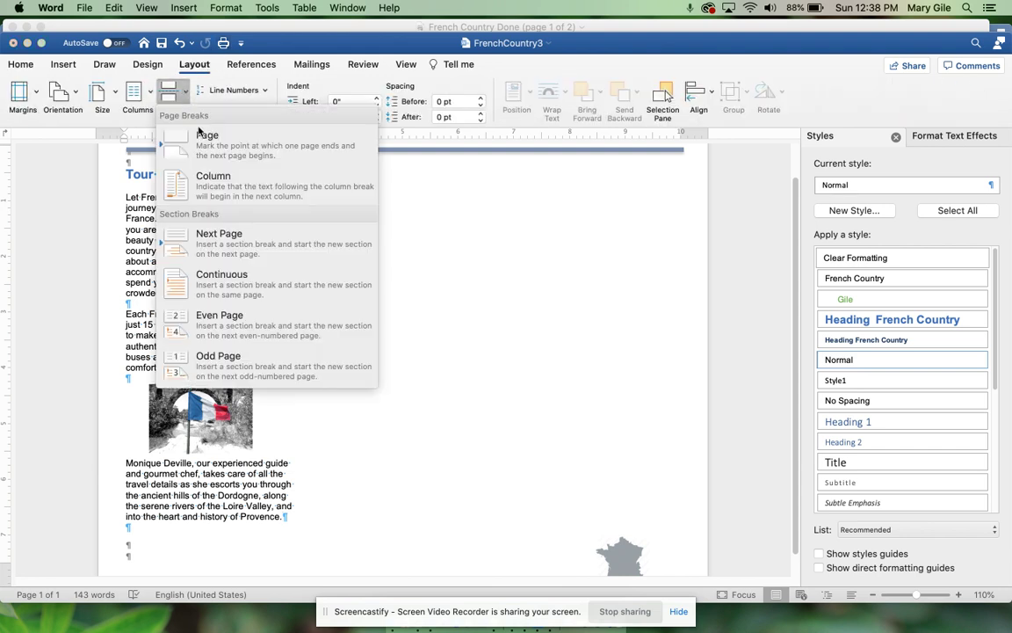
pyautogui.click(207, 184)
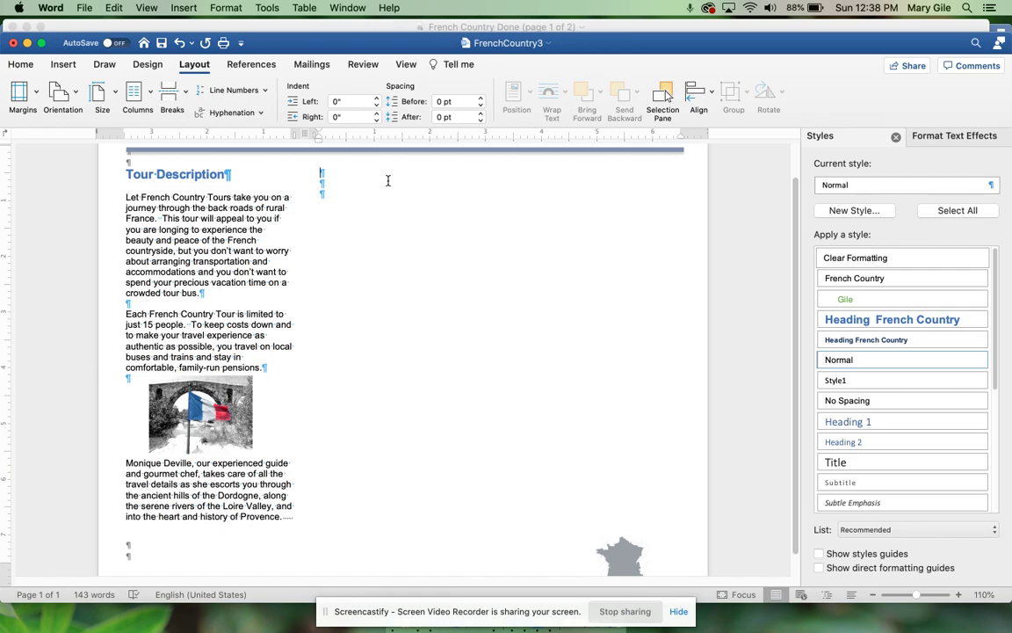
pyautogui.hotkey('ctrl', 'Up')
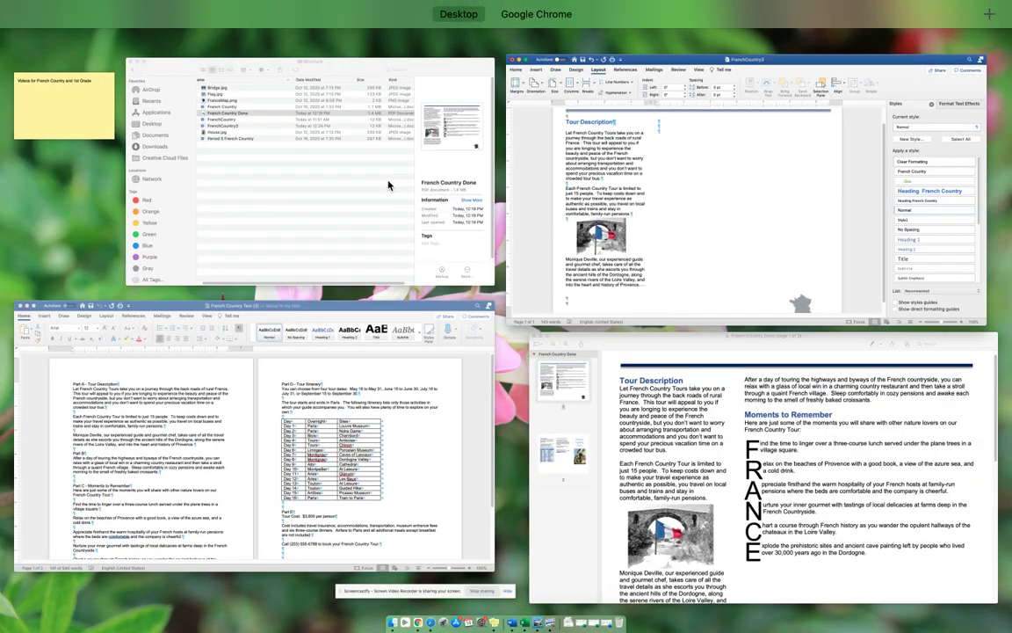
# Step: Select the Part B countryside paragraph in French Country Text (3)
pyautogui.click(167, 380)
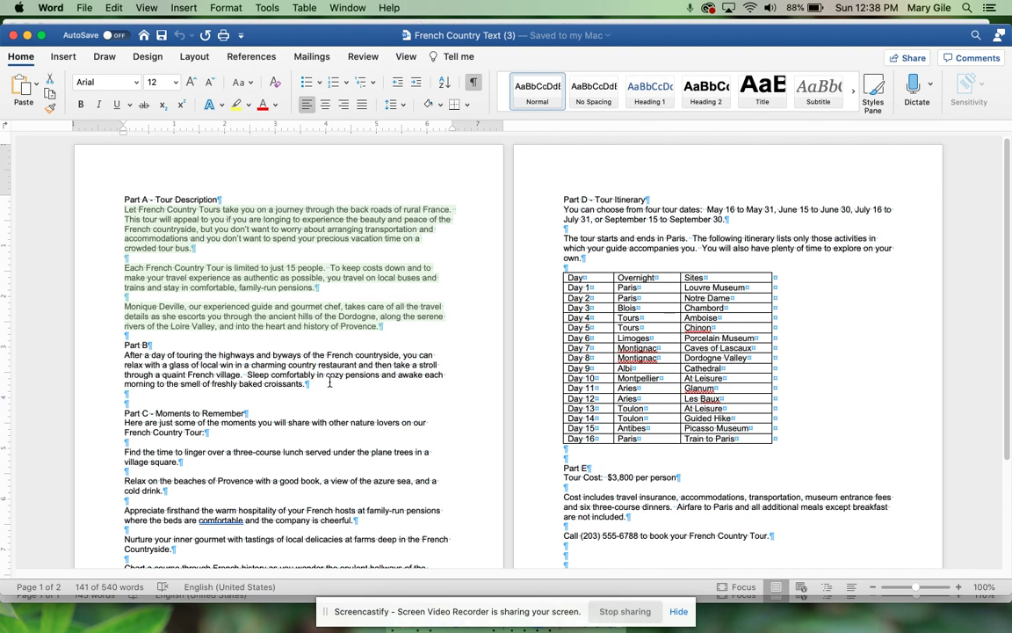
pyautogui.tripleClick(141, 355)
pyautogui.keyDown('shift'); pyautogui.click(122, 361); pyautogui.keyUp('shift')
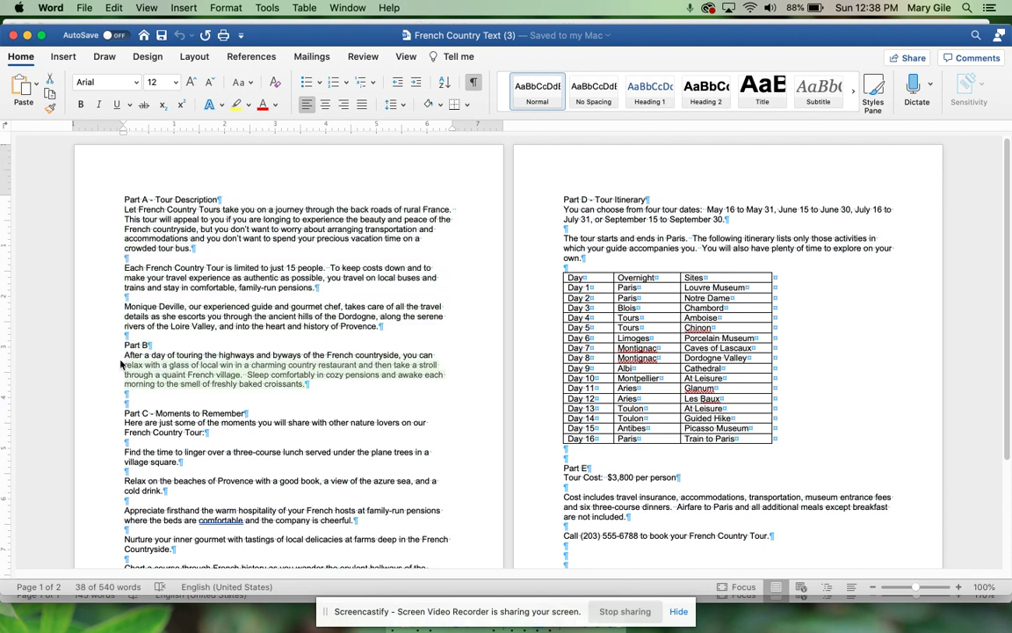
pyautogui.click(284, 386)
pyautogui.moveTo(284, 387); pyautogui.dragTo(132, 365)
pyautogui.press('super+c')
# Step: Paste it atop the brochure's second column and add a Heading French Country paragraph below
pyautogui.hotkey('ctrl', 'Up')
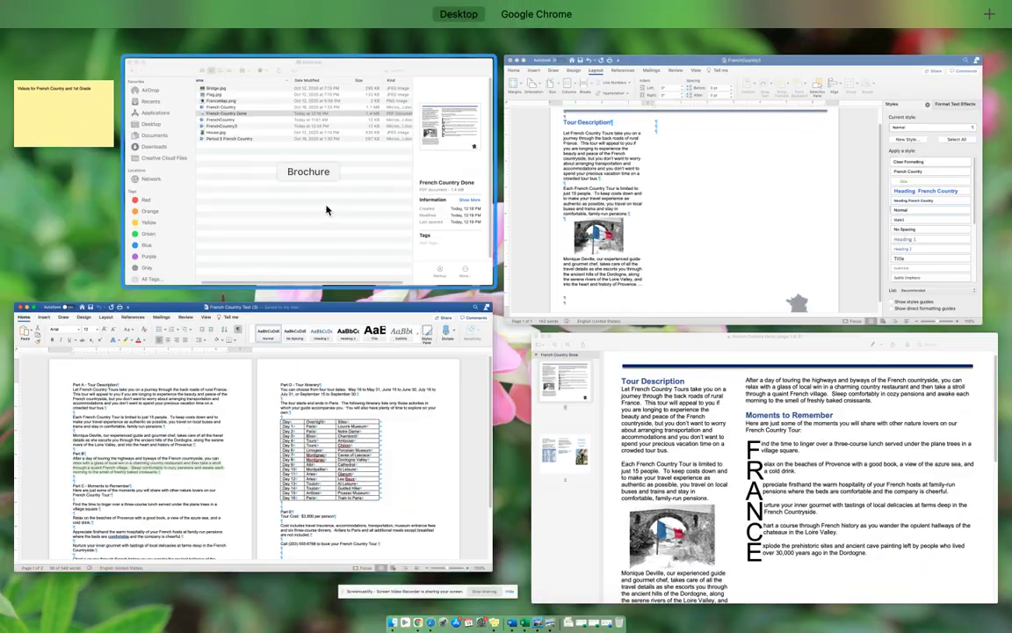
pyautogui.click(688, 222)
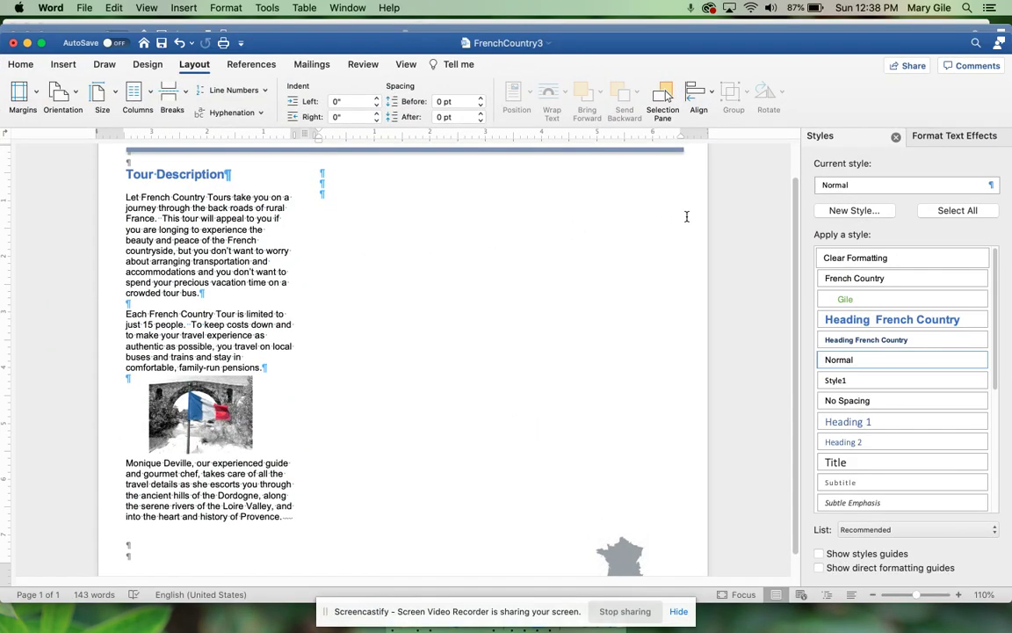
pyautogui.press('super+v')
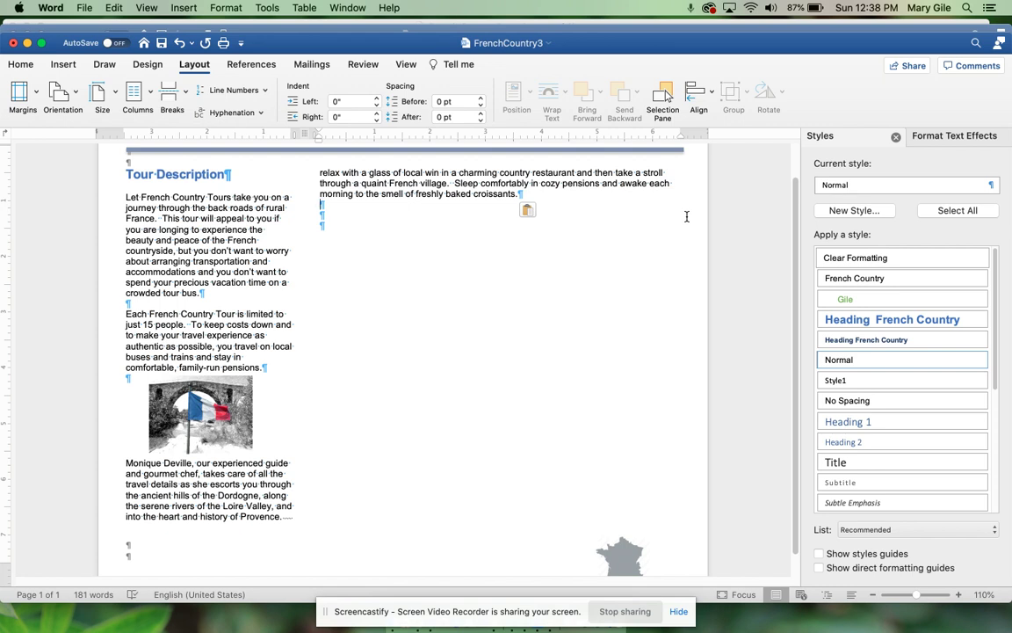
pyautogui.press('Return')
pyautogui.click(919, 321)
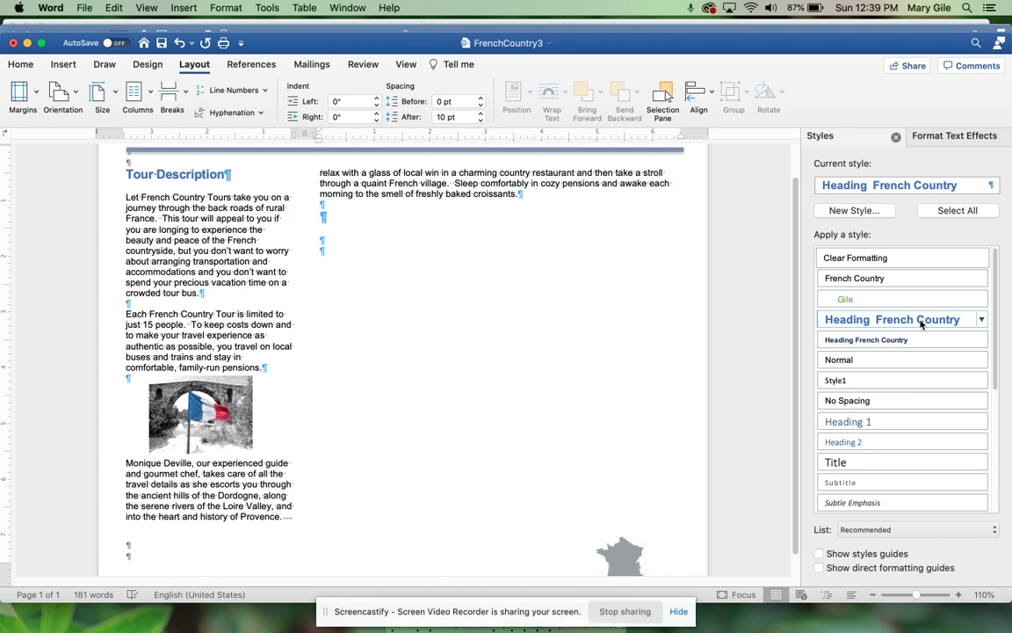
# Step: Type the heading 'Moments To Remember' and reset the paragraph below it to Normal
pyautogui.write('Moments ')
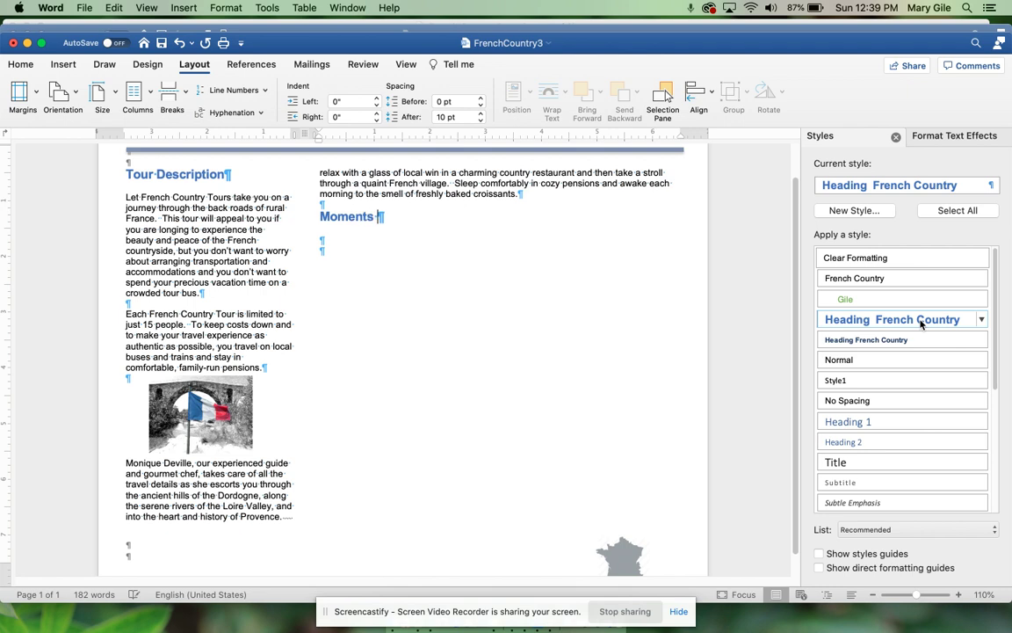
pyautogui.write('To Remember')
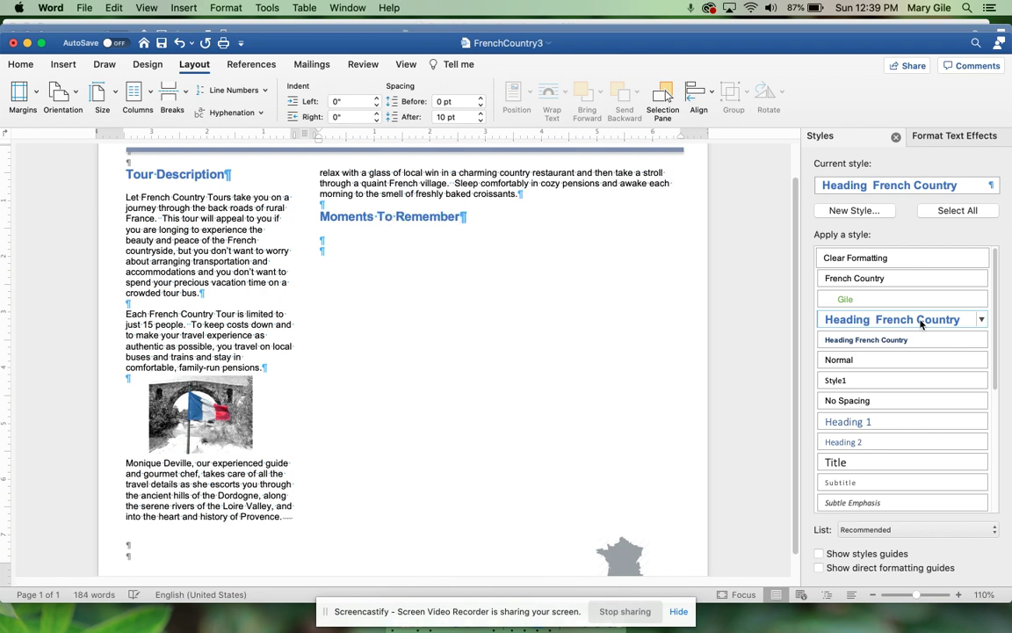
pyautogui.click(19, 66)
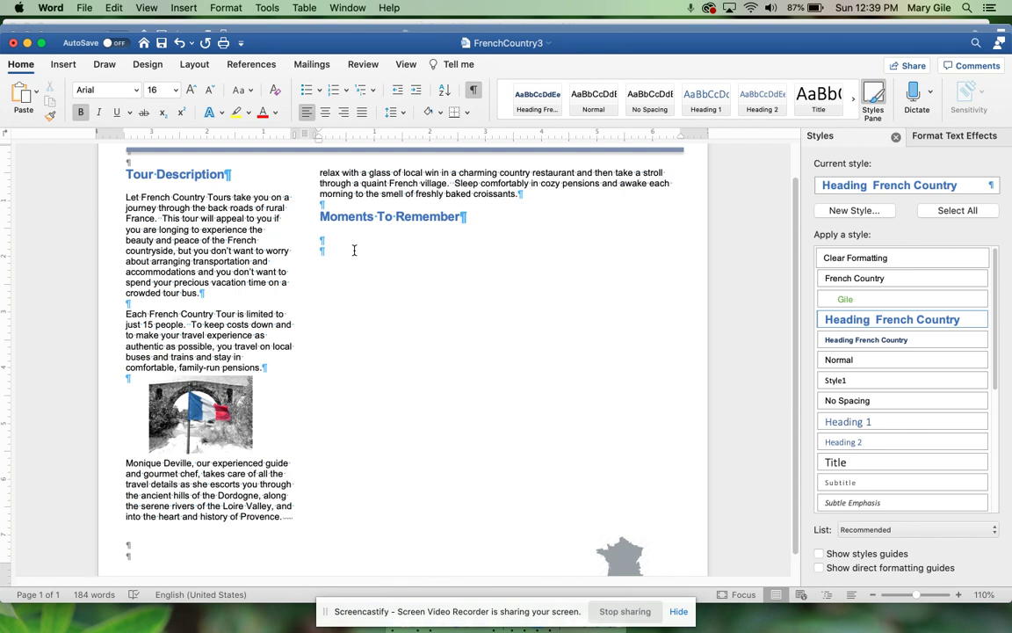
pyautogui.press('Return')
pyautogui.click(274, 92)
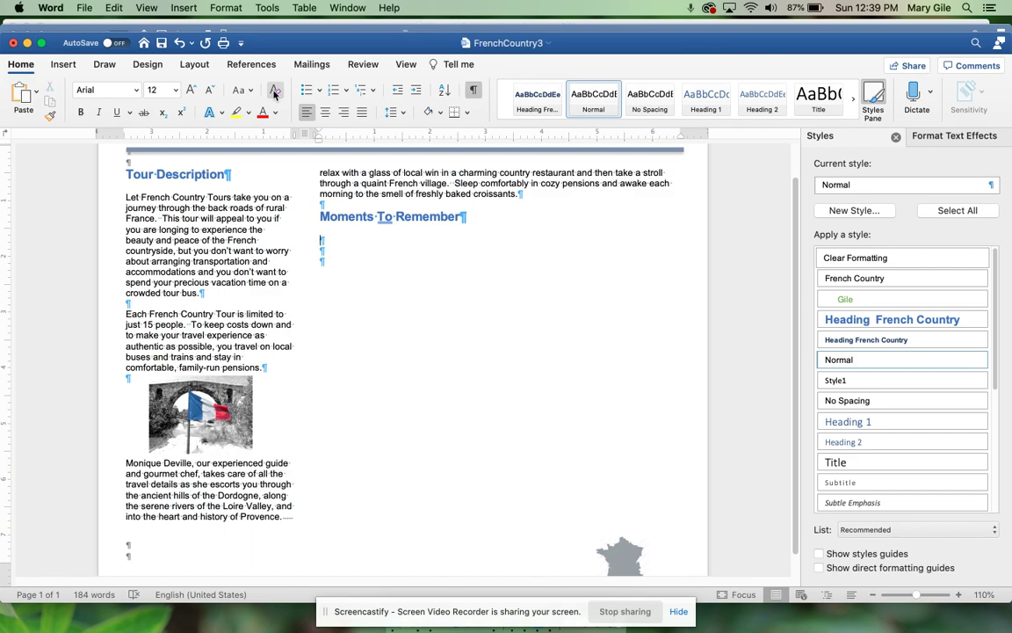
pyautogui.hotkey('ctrl', 'Up')
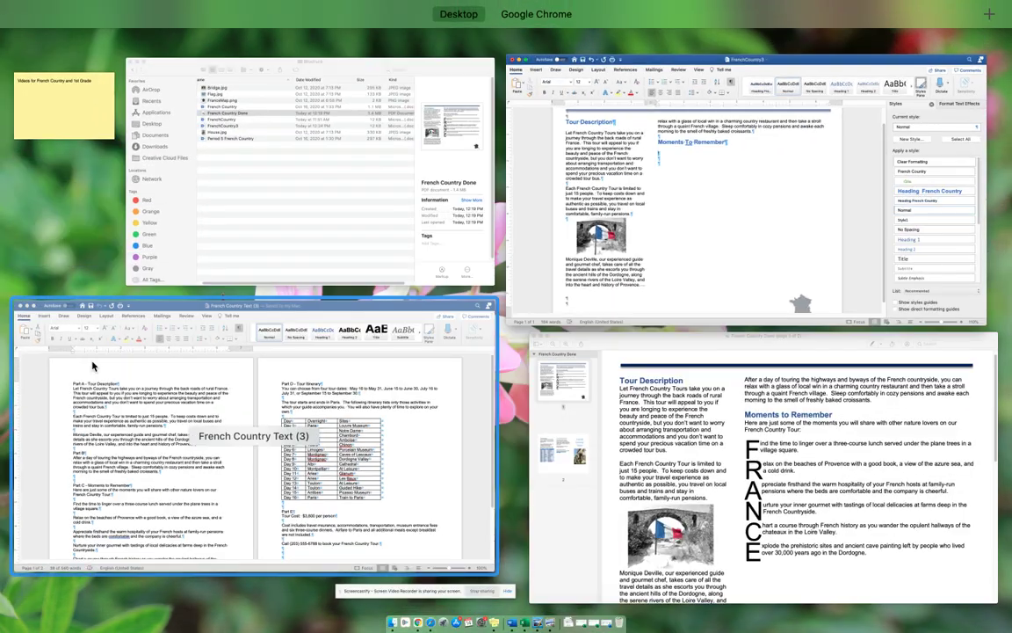
# Step: Copy the six Part C moments paragraphs from French Country Text (3) and paste them under the heading
pyautogui.click(118, 440)
pyautogui.scroll(-3, 295, 482)
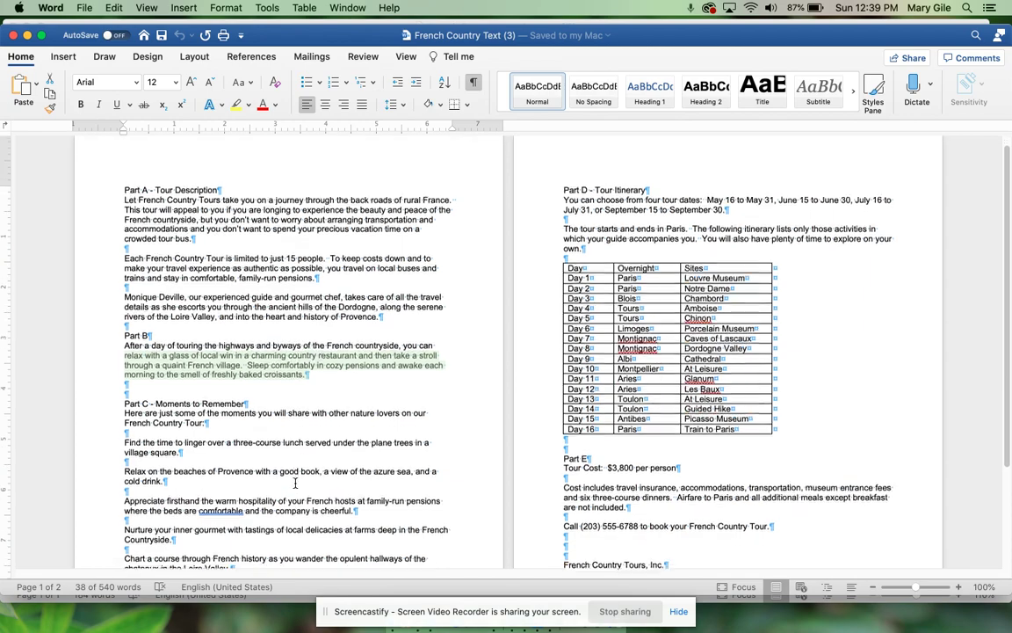
pyautogui.scroll(-1, 295, 483)
pyautogui.scroll(-3, 295, 482)
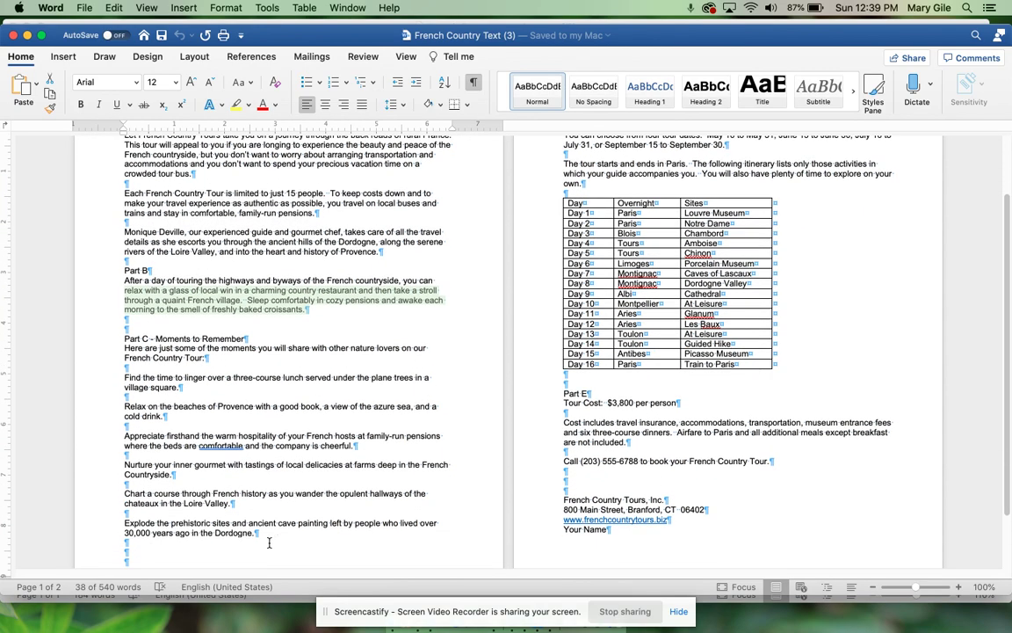
pyautogui.moveTo(268, 542); pyautogui.dragTo(120, 347)
pyautogui.press('super+c')
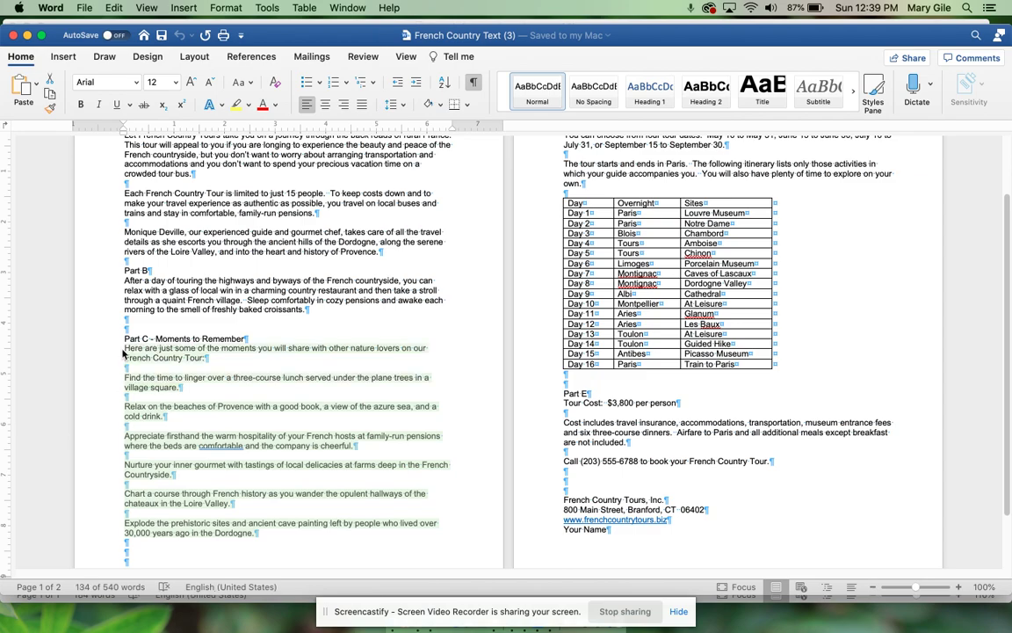
pyautogui.hotkey('ctrl', 'Up')
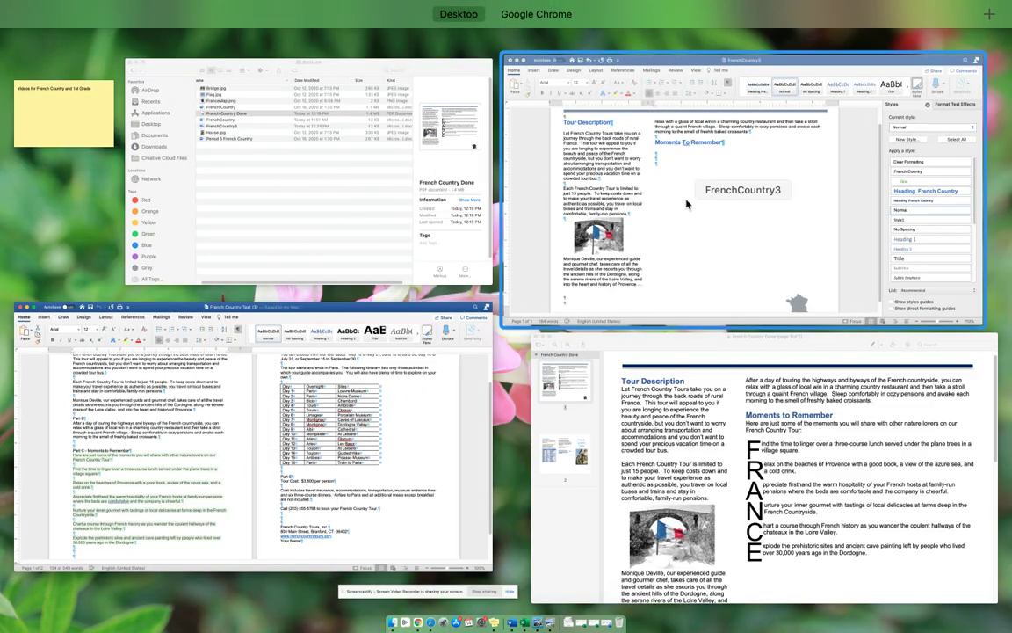
pyautogui.click(641, 203)
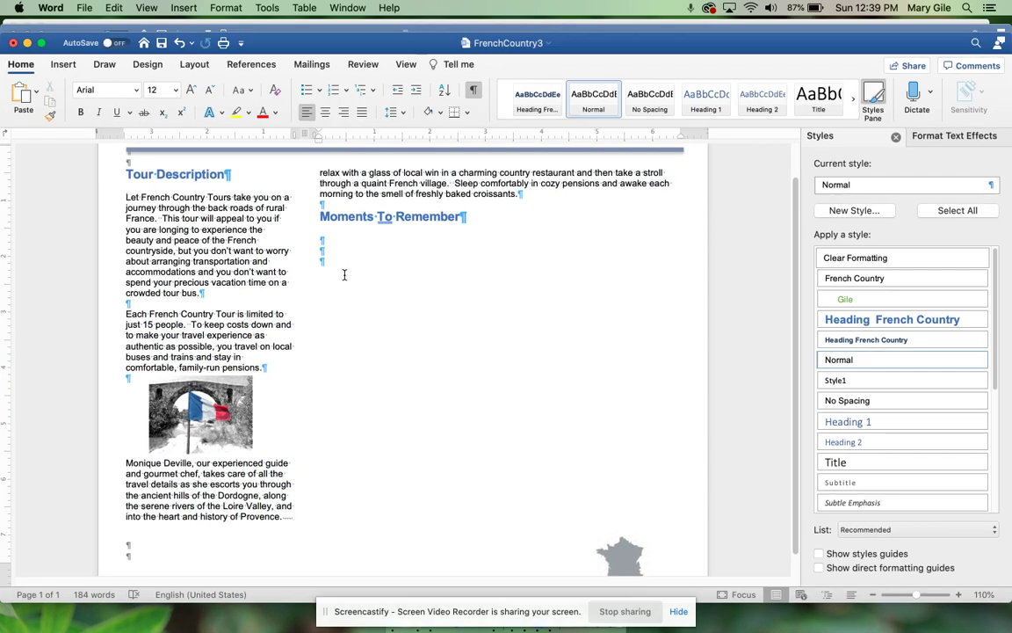
pyautogui.press('super+v')
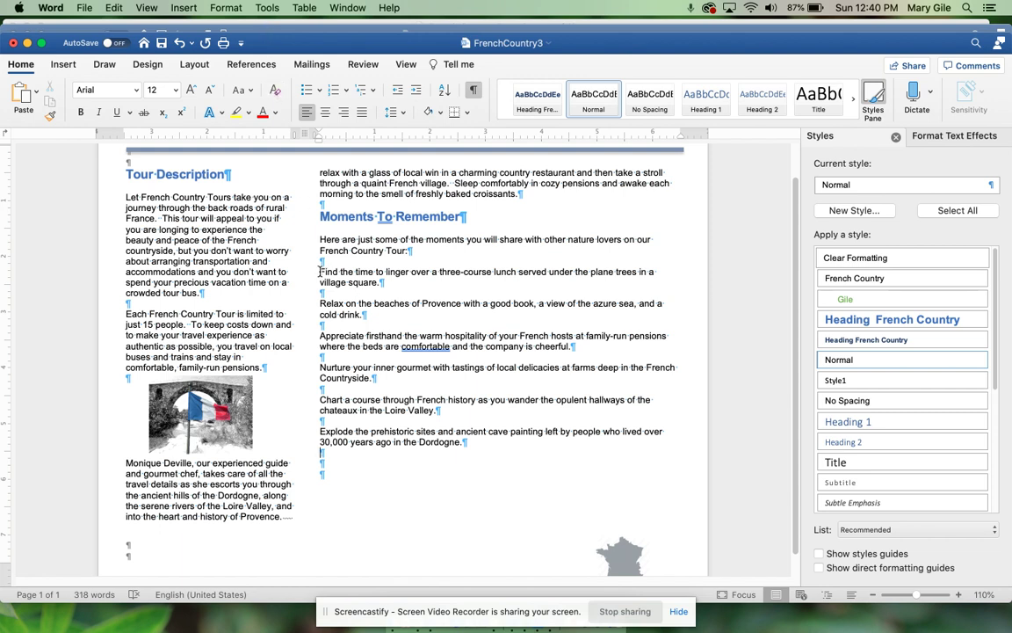
# Step: Give the Find paragraph a dropped capital F, undoing the two-letter first attempt
pyautogui.moveTo(321, 271); pyautogui.dragTo(327, 271)
pyautogui.click(58, 65)
pyautogui.click(845, 106)
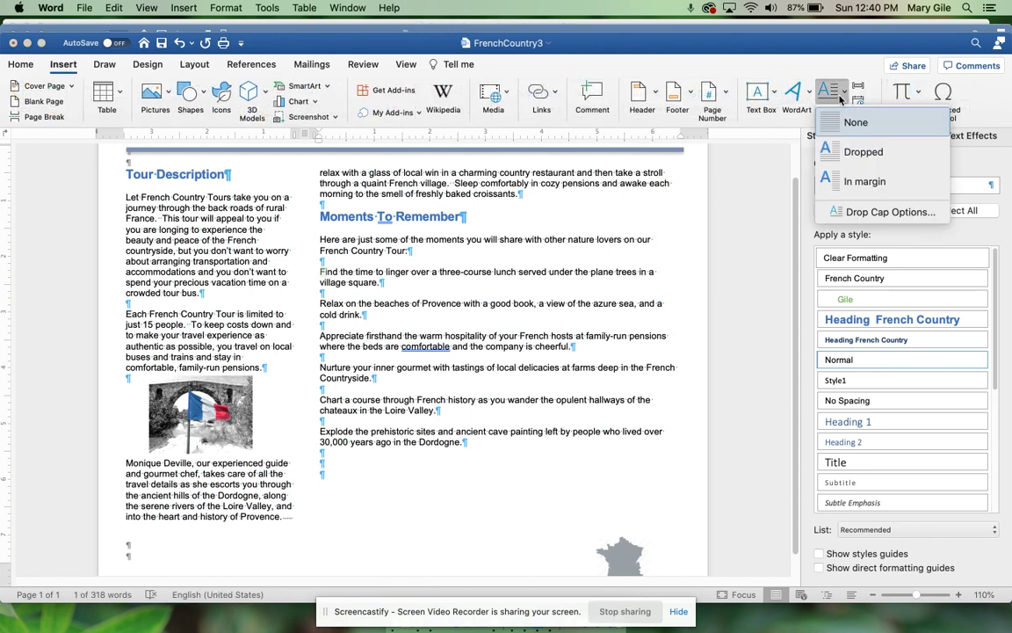
pyautogui.click(843, 151)
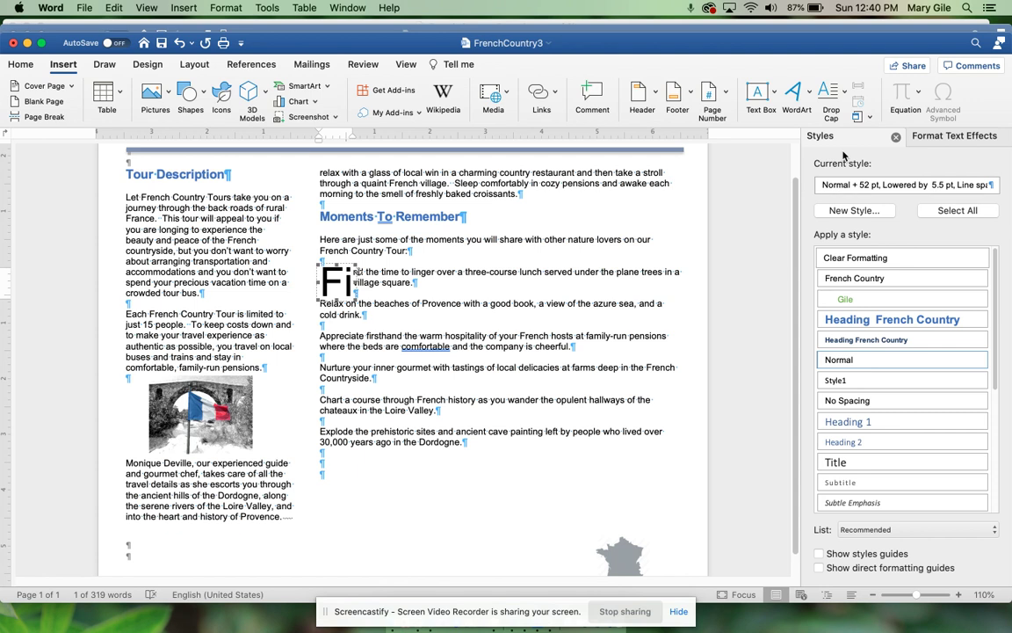
pyautogui.press('super+z')
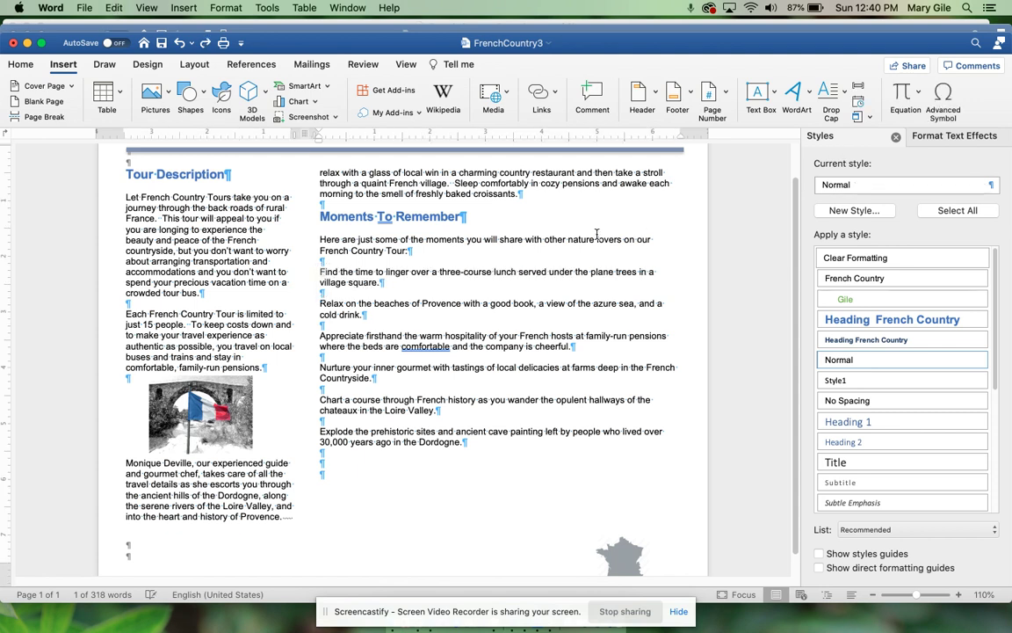
pyautogui.click(318, 272)
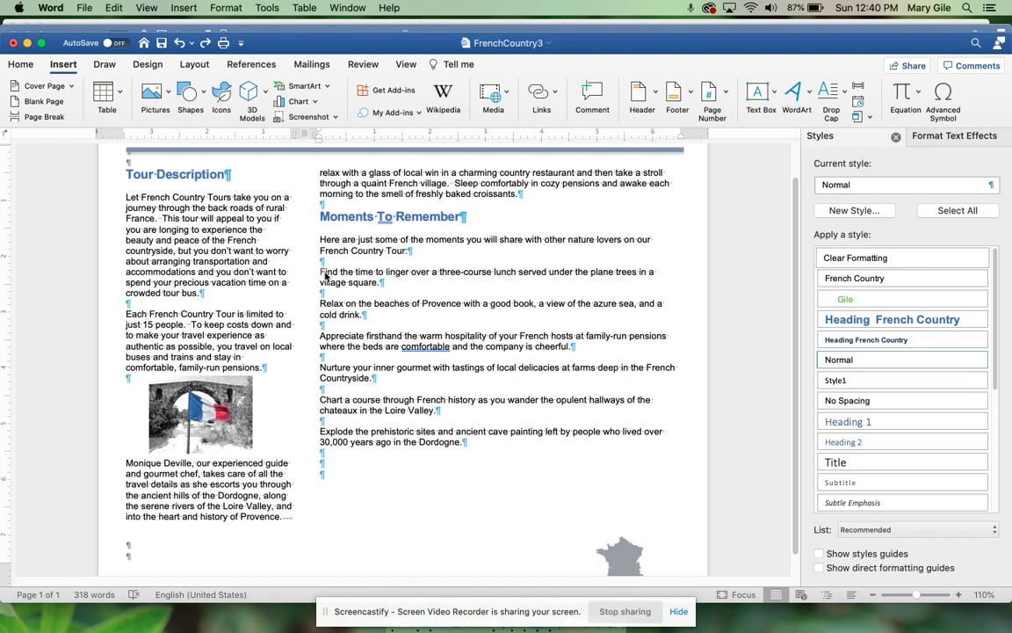
pyautogui.click(842, 91)
pyautogui.click(861, 152)
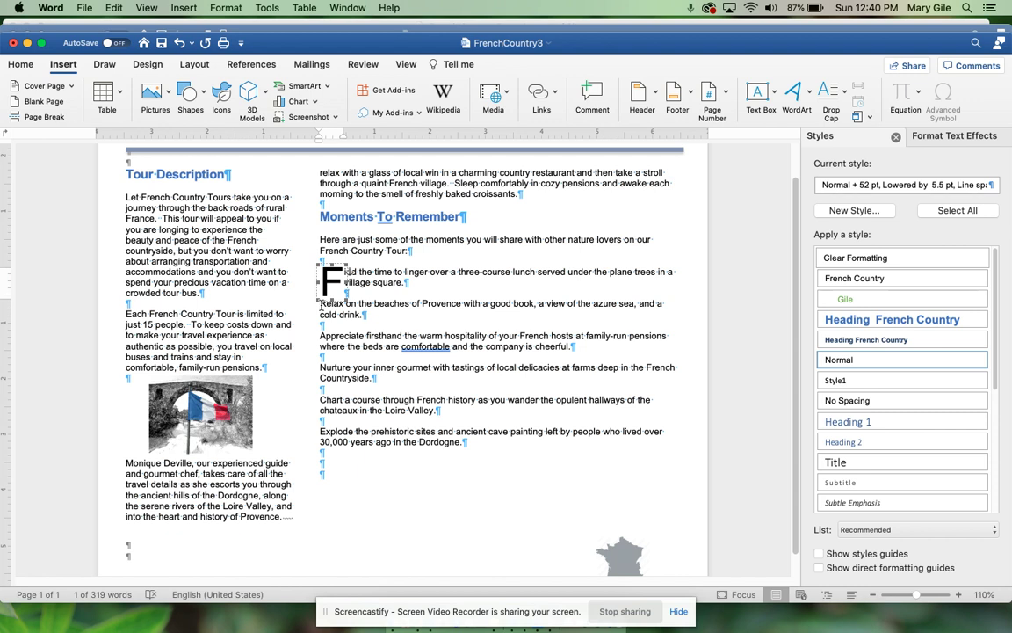
# Step: Add dropped capitals R, A and N to the Relax, Appreciate and Nurture paragraphs
pyautogui.click(321, 303)
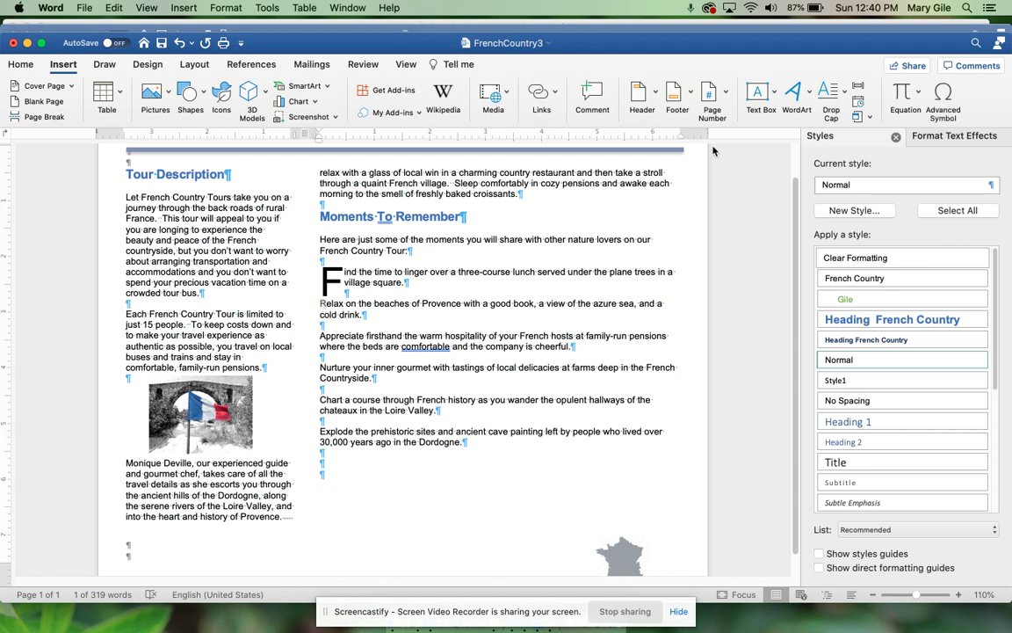
pyautogui.click(831, 103)
pyautogui.click(857, 151)
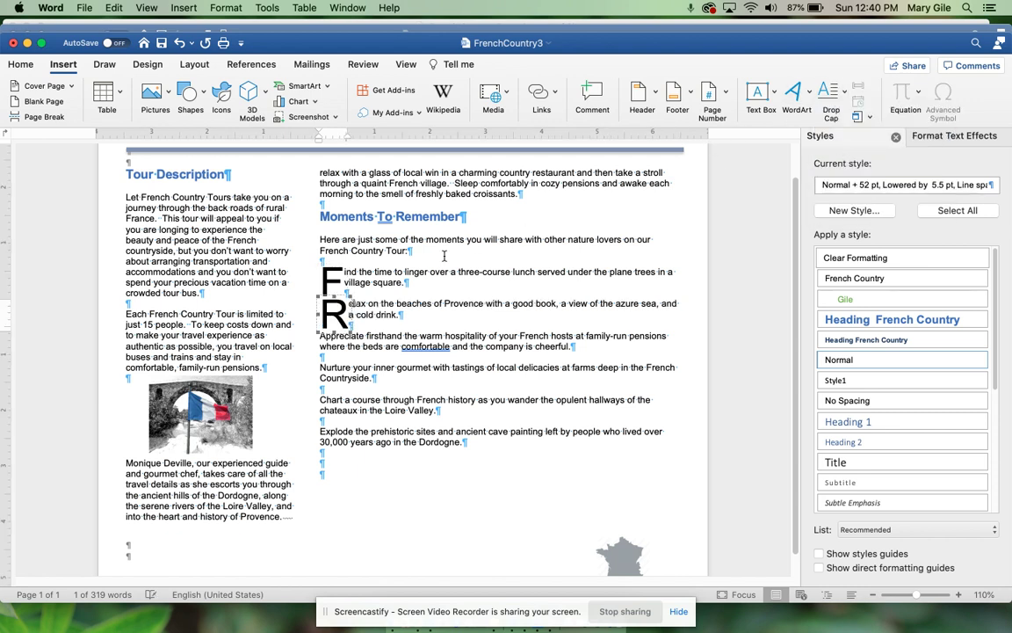
pyautogui.click(320, 340)
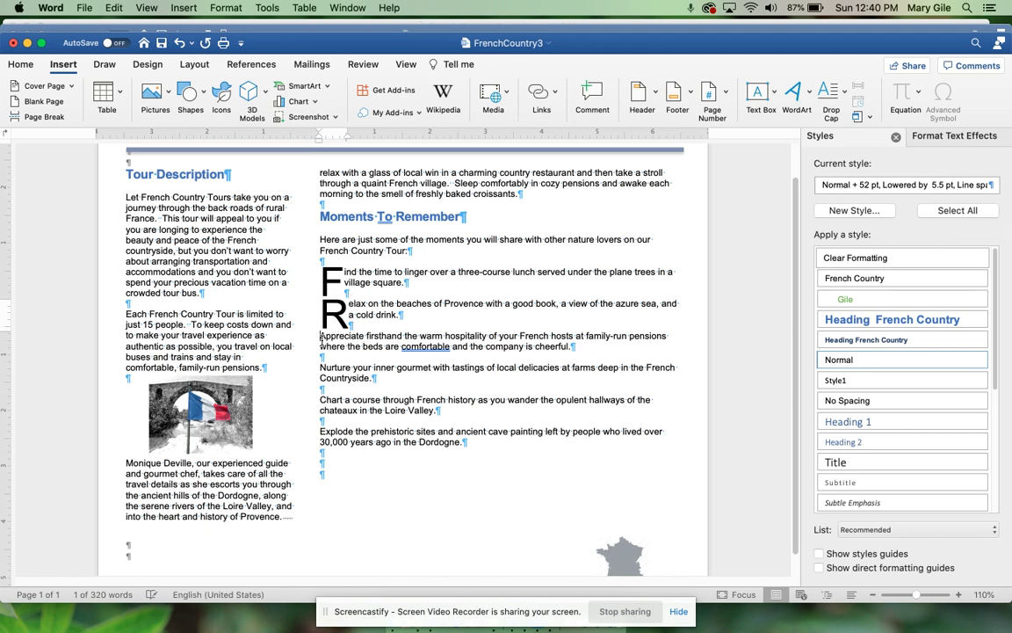
pyautogui.click(831, 104)
pyautogui.click(856, 151)
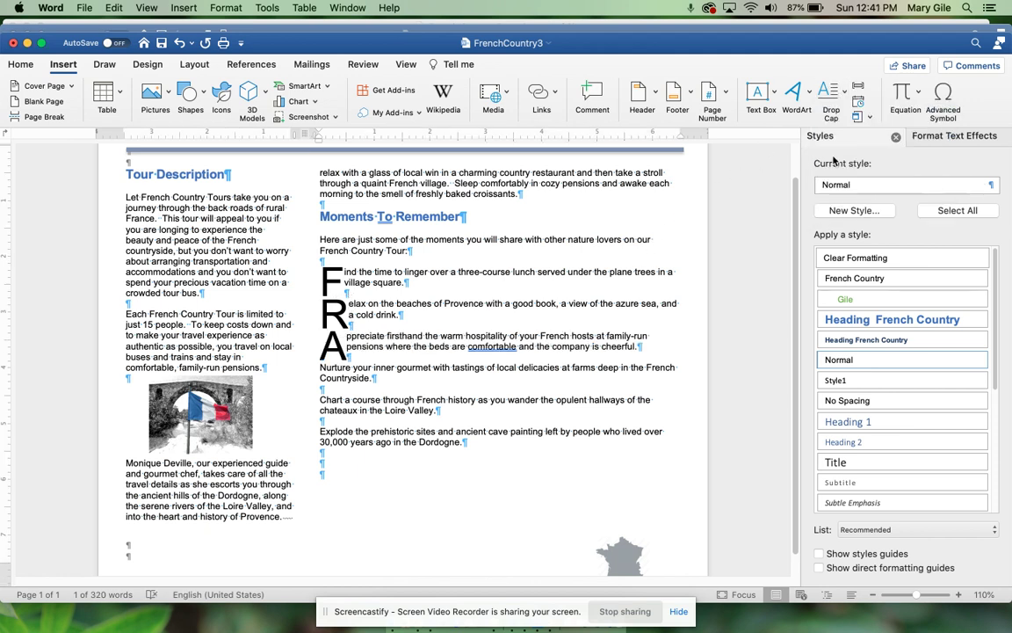
pyautogui.click(322, 367)
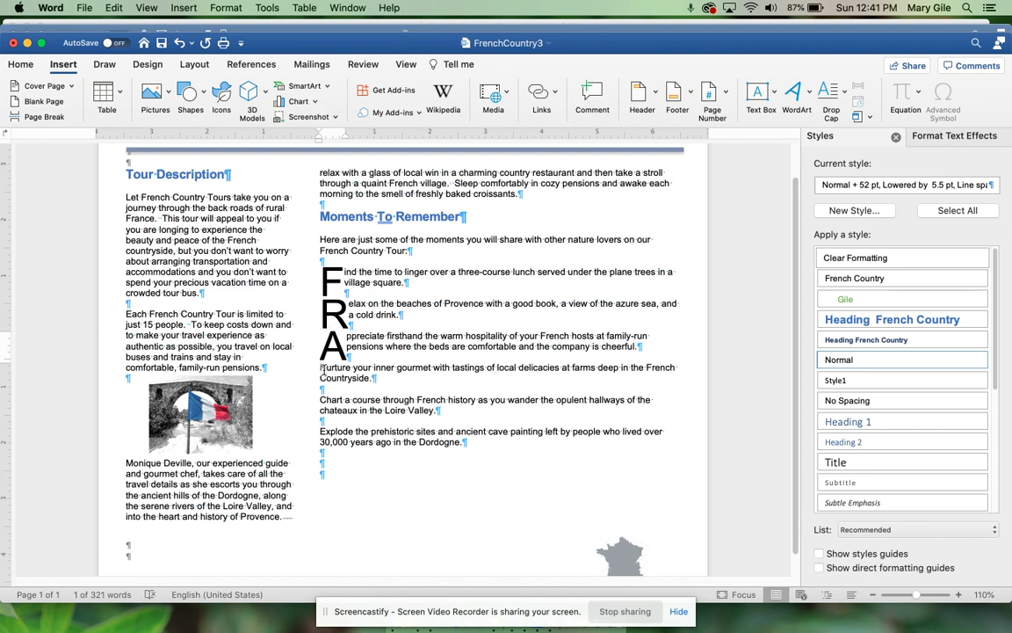
pyautogui.click(831, 96)
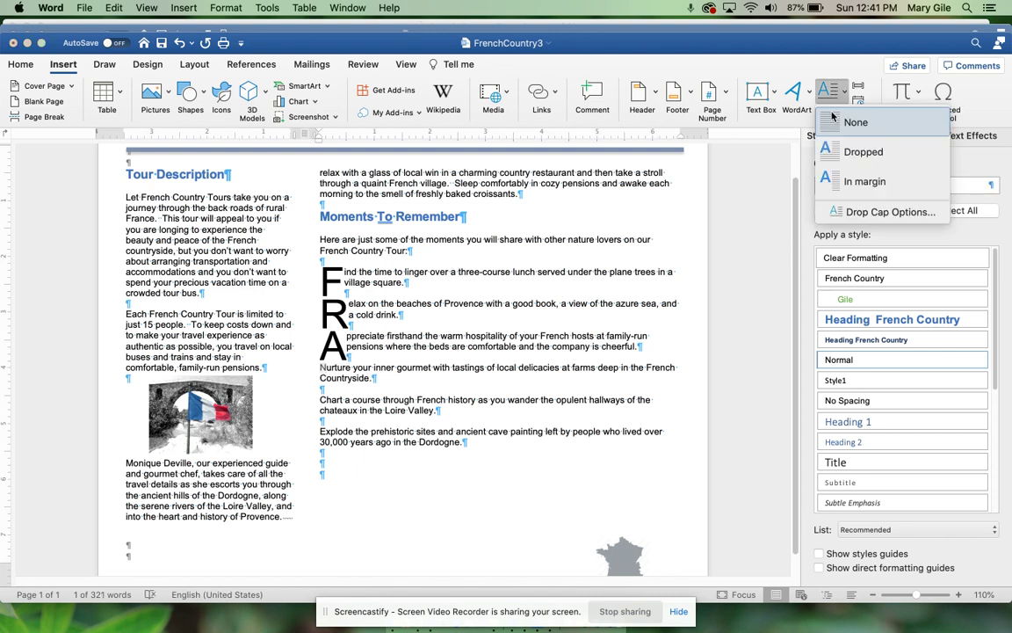
pyautogui.click(836, 151)
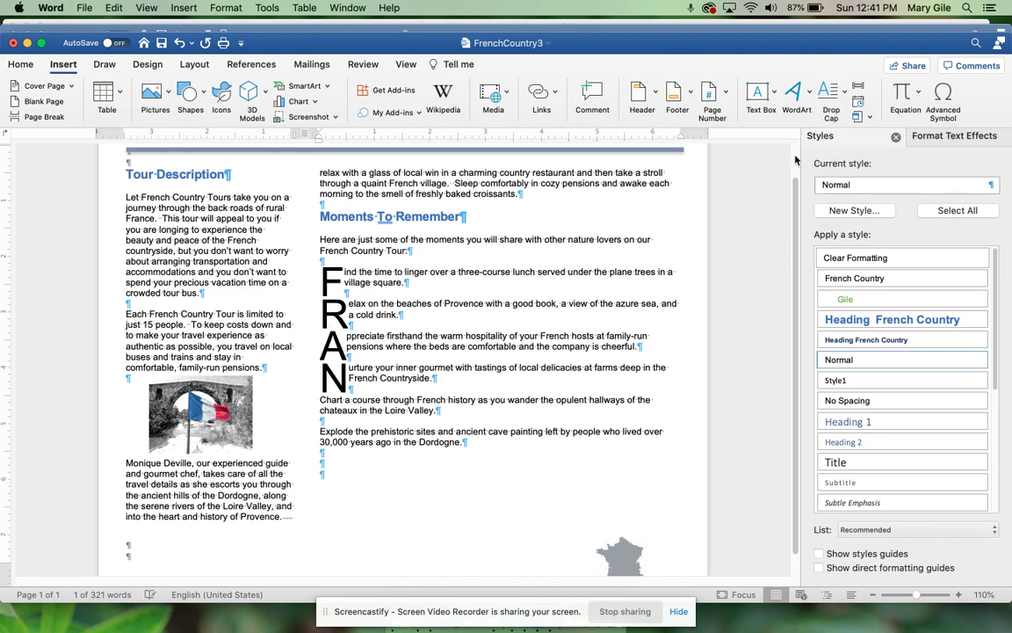
# Step: Add dropped capitals C and E to the Chart and Explode paragraphs, completing FRANCE
pyautogui.click(322, 399)
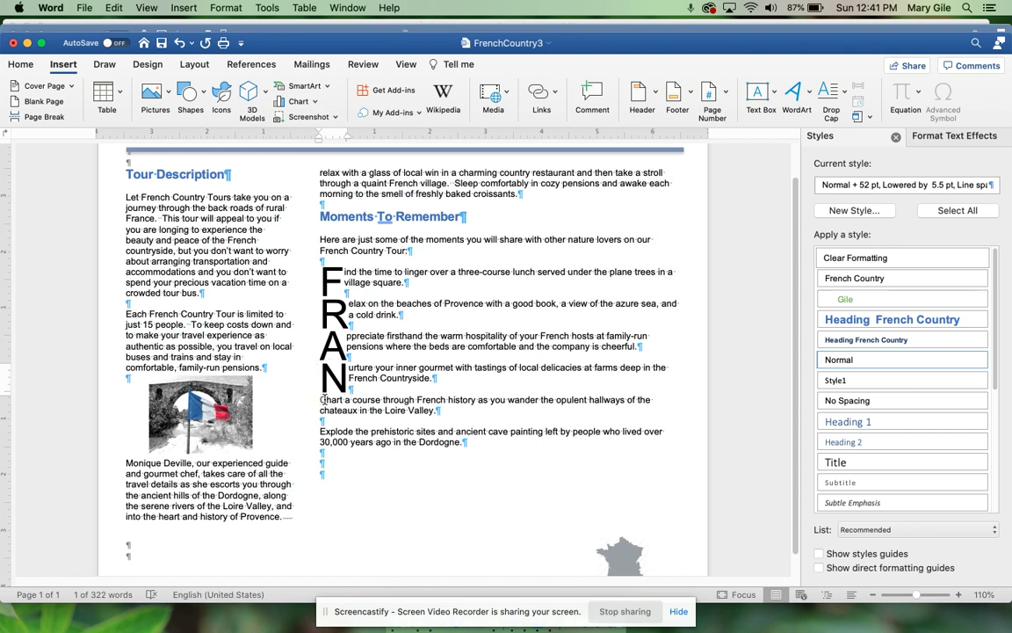
pyautogui.click(837, 96)
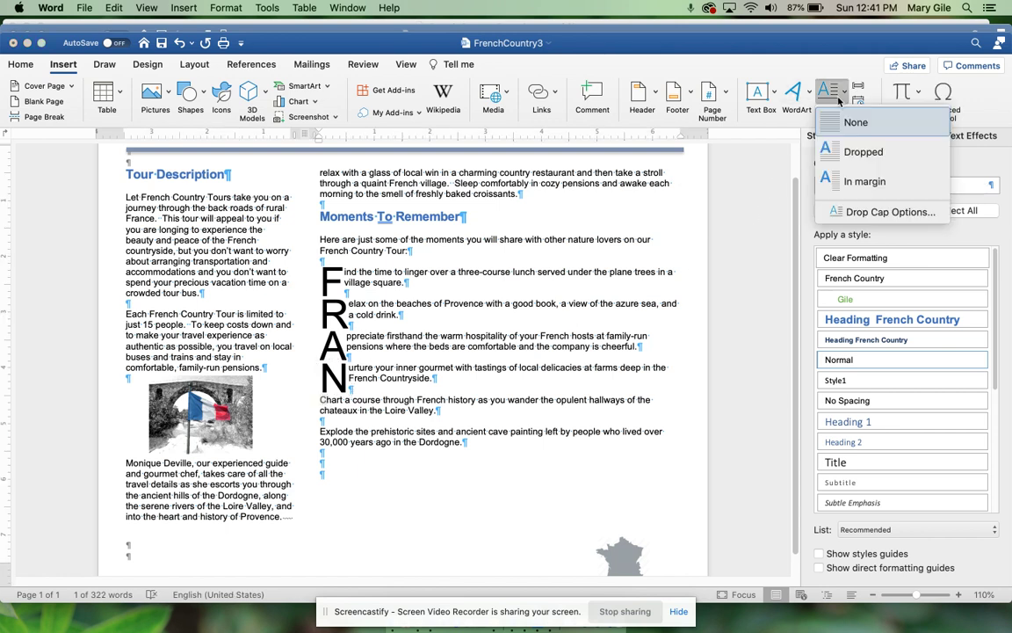
pyautogui.click(852, 151)
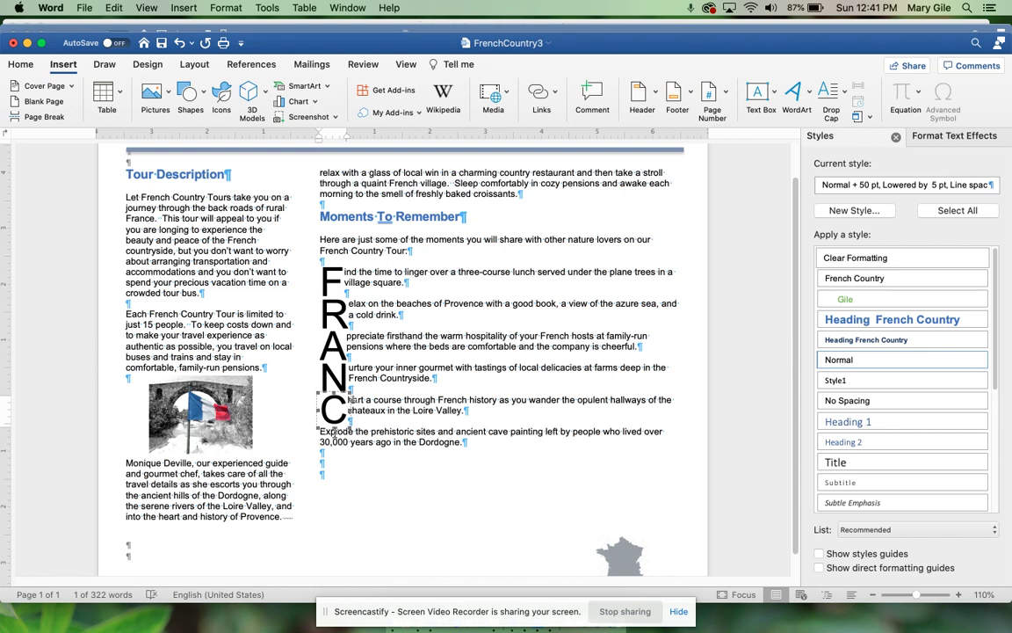
pyautogui.click(325, 433)
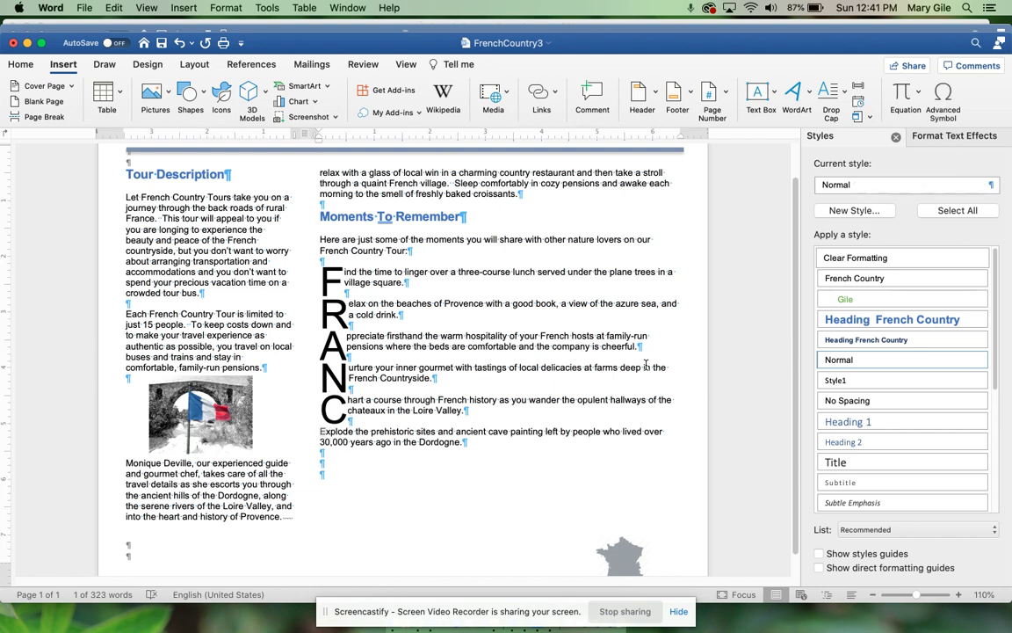
pyautogui.click(830, 90)
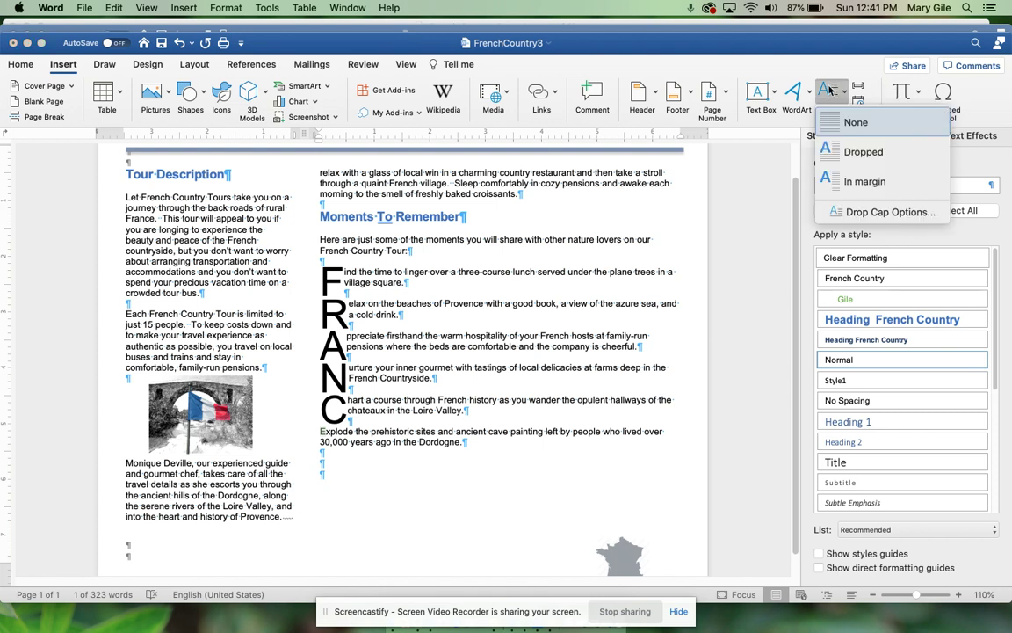
pyautogui.click(852, 151)
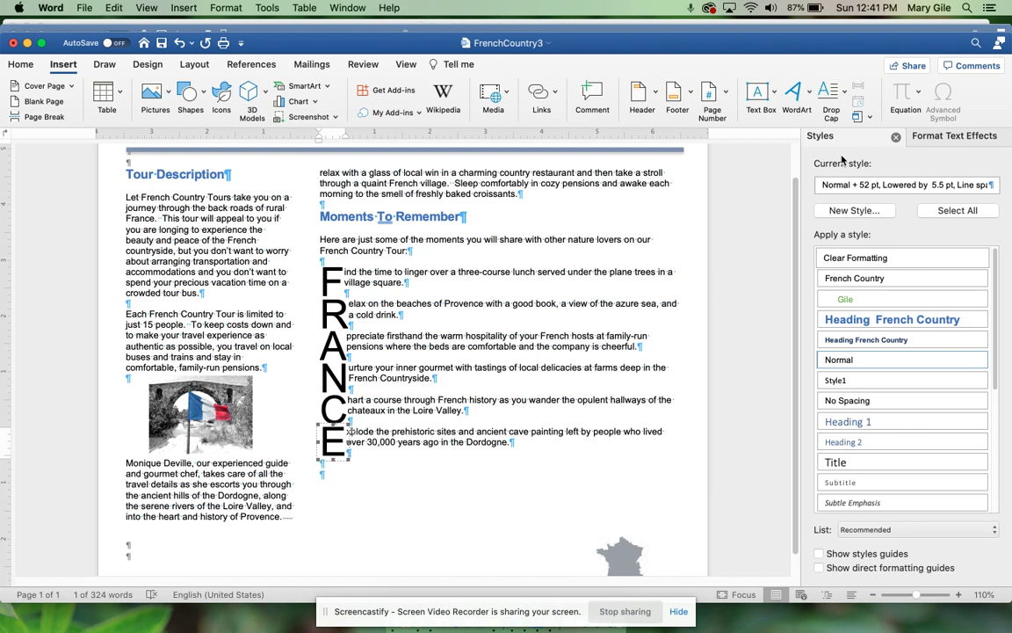
pyautogui.click(513, 450)
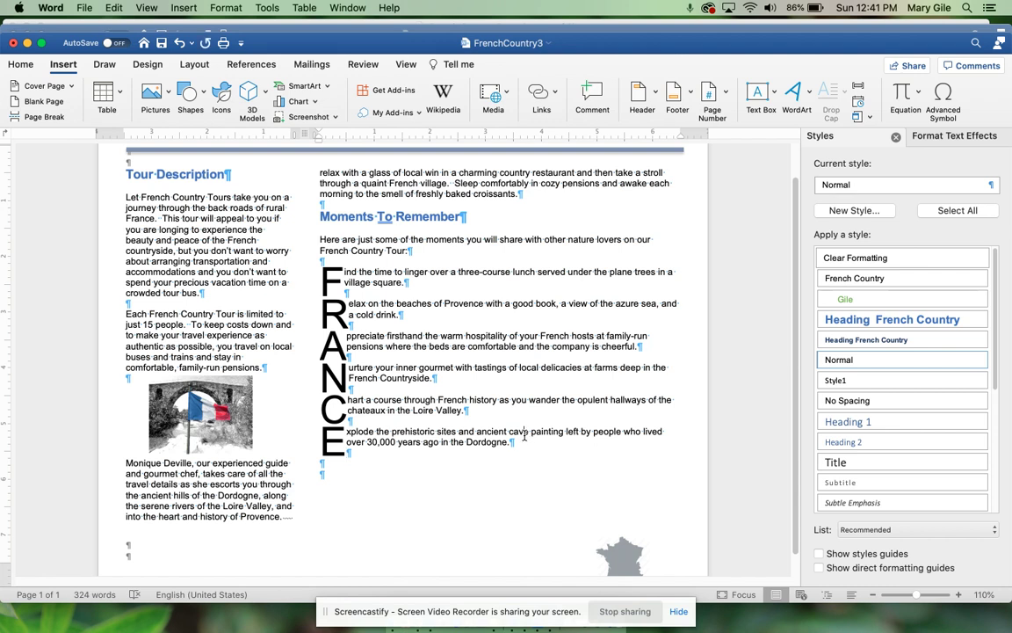
# Step: Insert a Next Page section break after the Dordogne paragraph and scroll to the new page 2
pyautogui.click(518, 441)
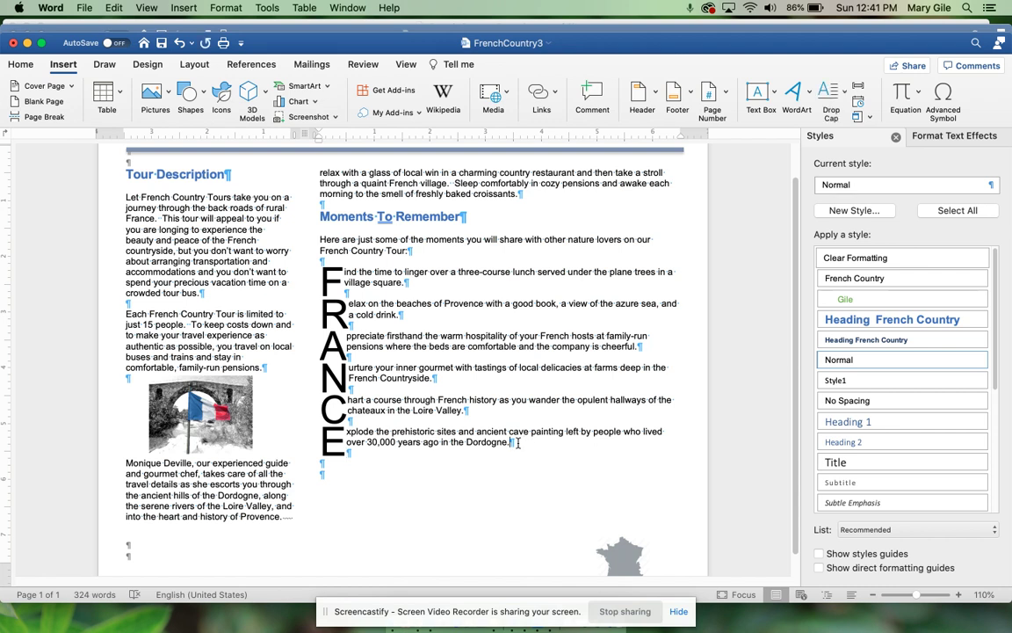
pyautogui.click(196, 65)
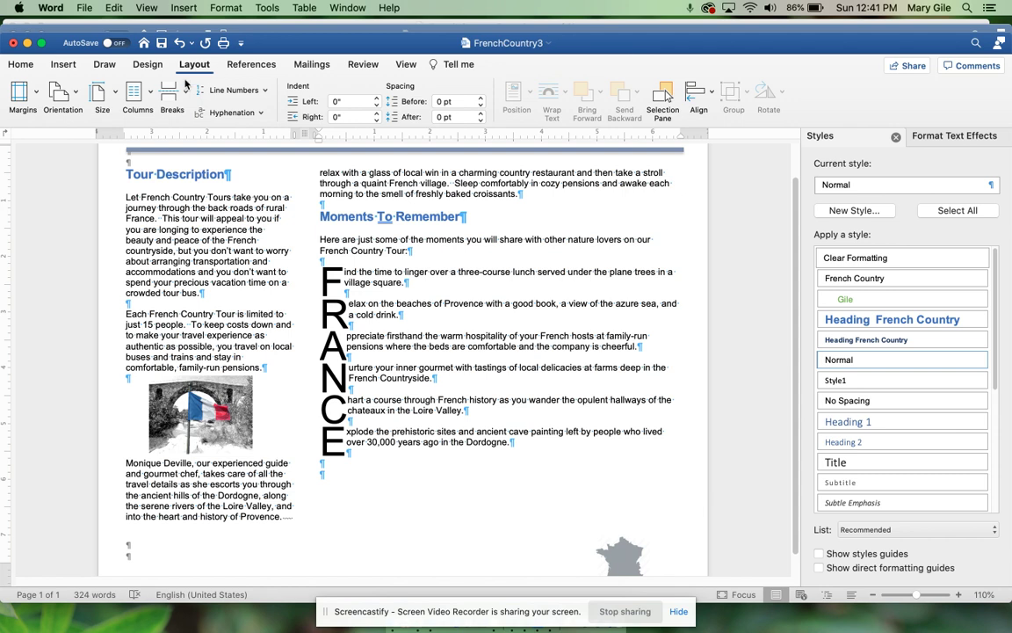
pyautogui.click(182, 95)
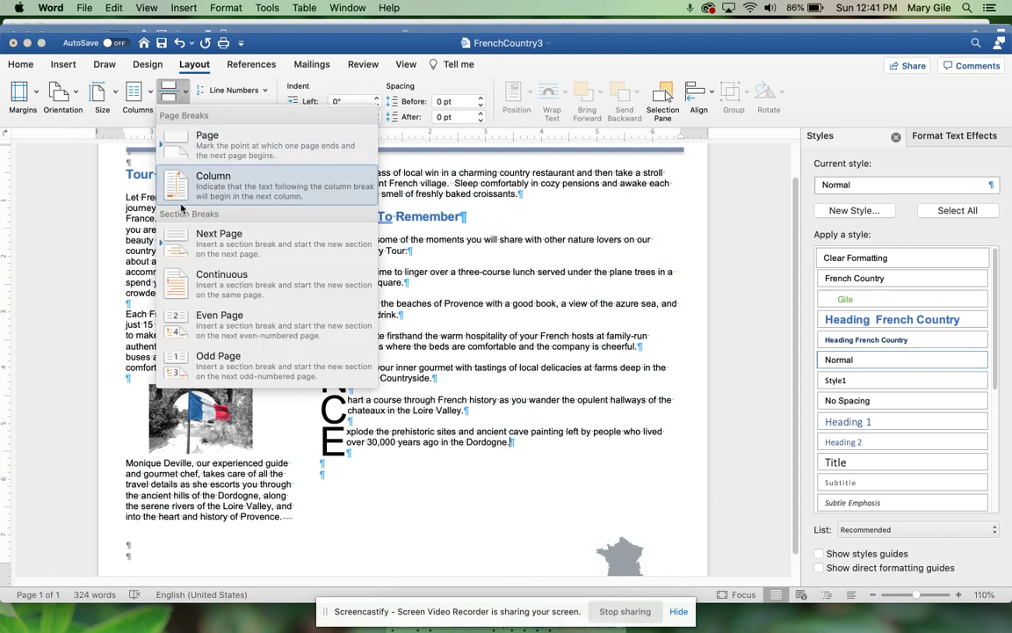
pyautogui.click(218, 248)
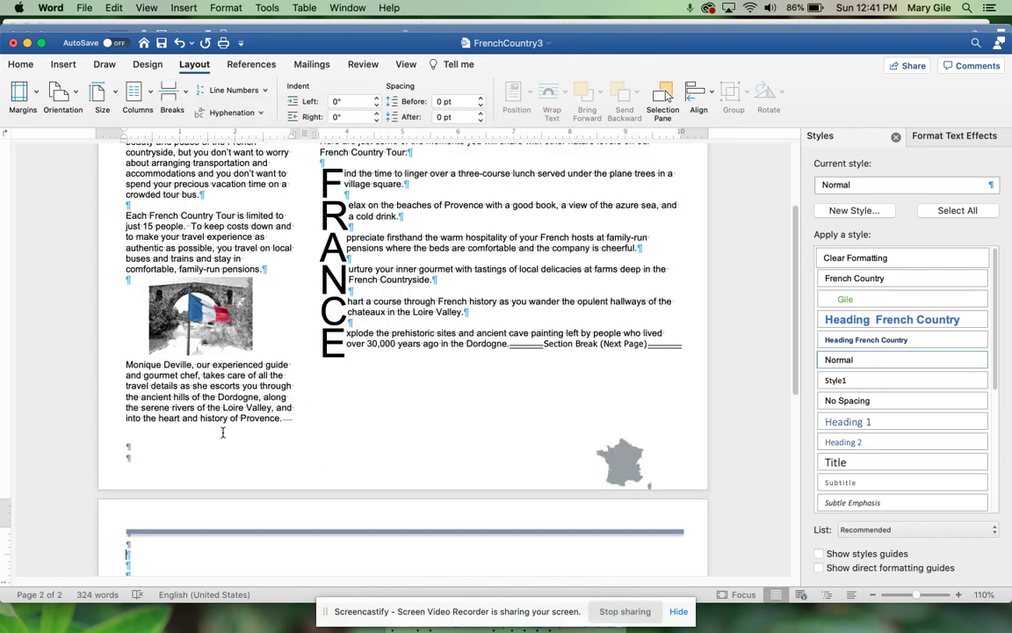
pyautogui.scroll(-5, 209, 414)
pyautogui.scroll(-1, 233, 460)
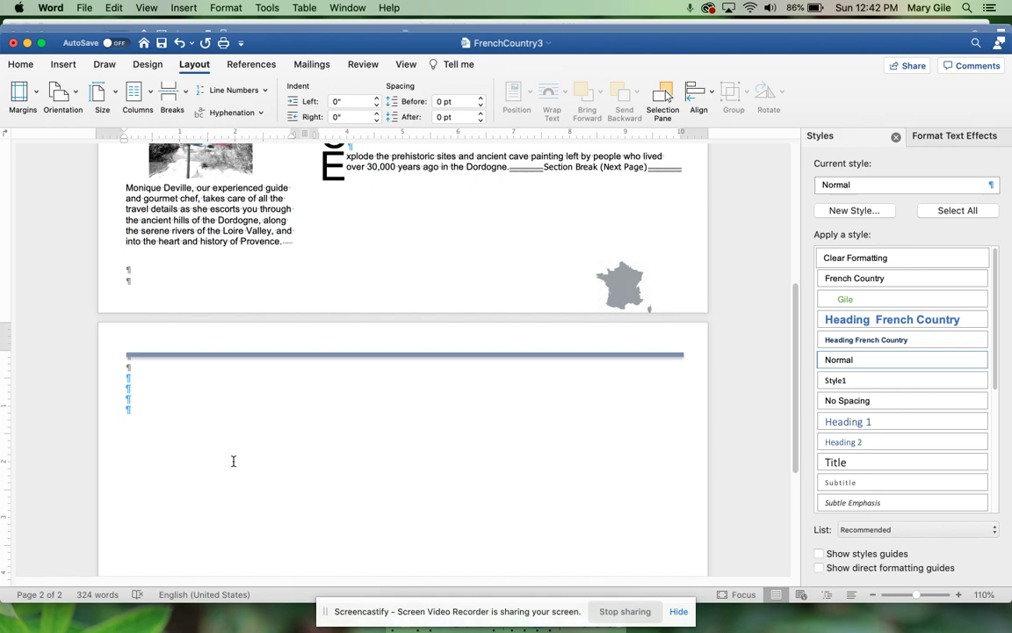
pyautogui.hotkey('ctrl', 'Up')
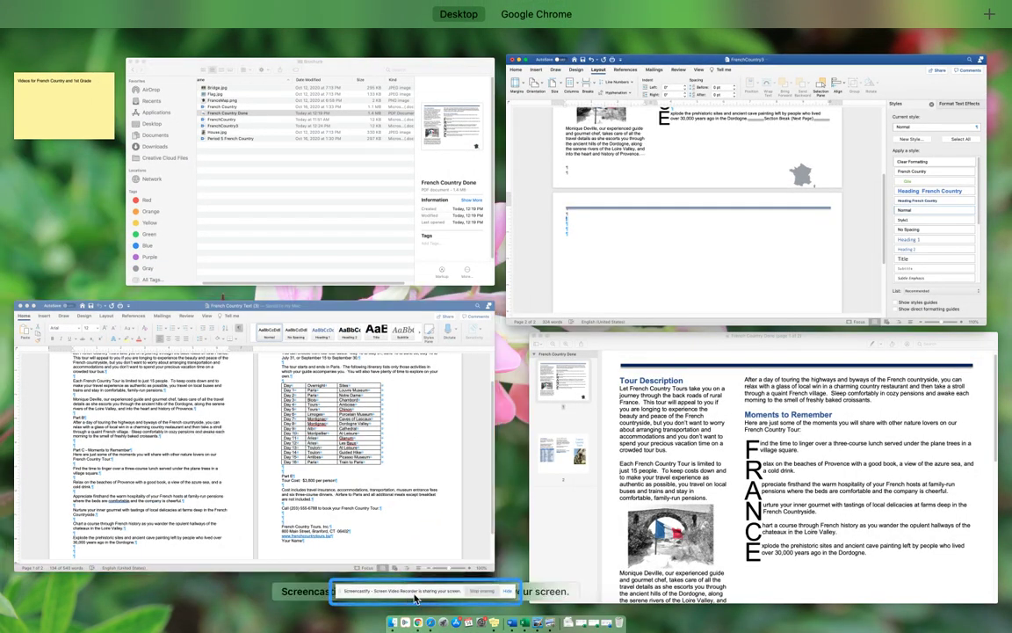
# Step: Review page 1 of the French Country Done sample in Preview, then return to FrenchCountry3
pyautogui.click(536, 409)
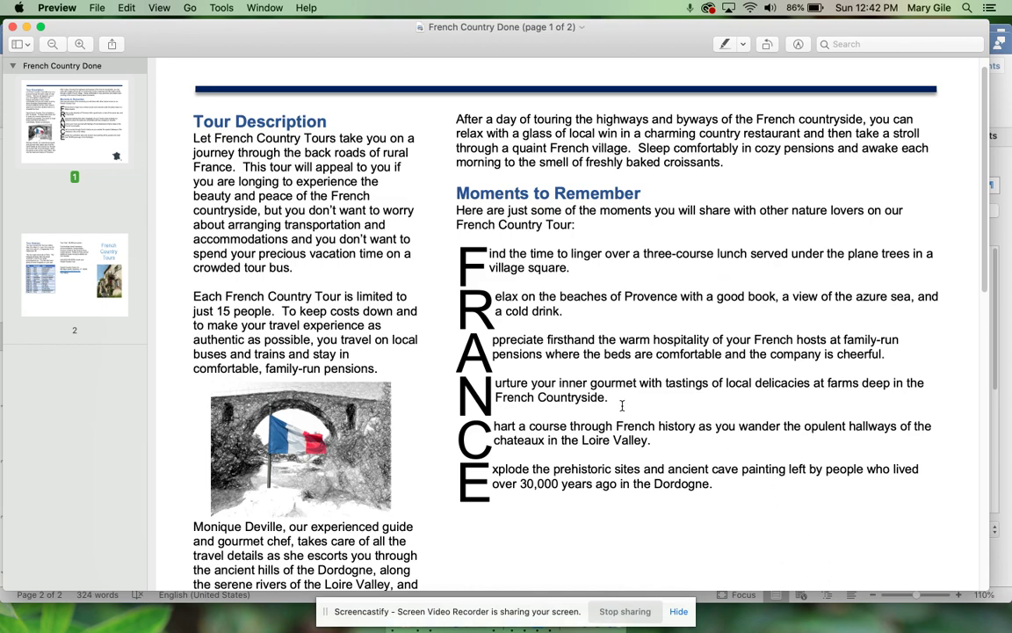
pyautogui.click(53, 44)
pyautogui.click(52, 44)
pyautogui.click(78, 43)
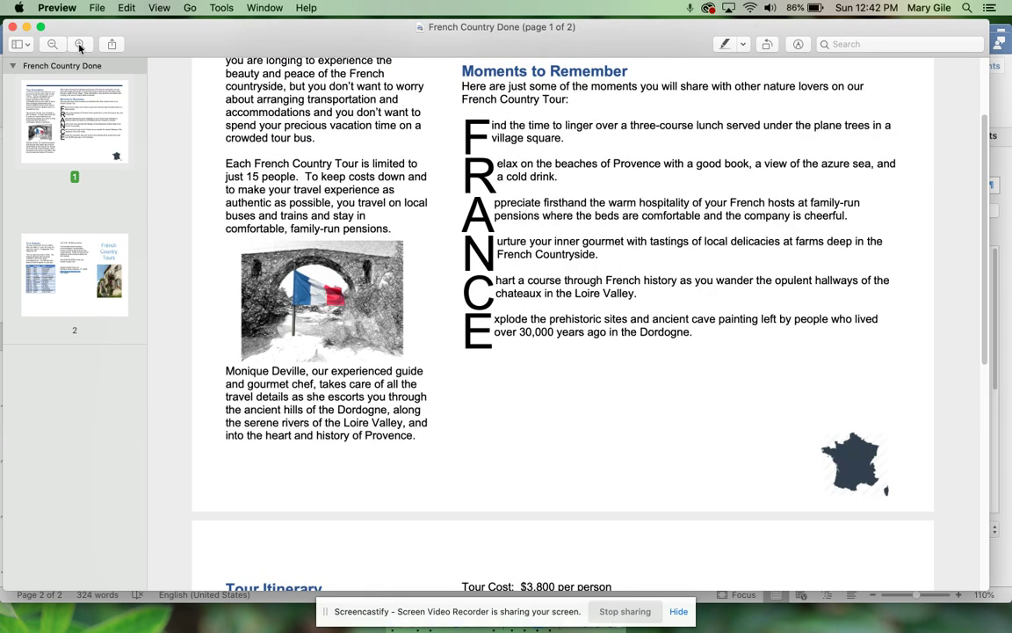
pyautogui.scroll(3, 419, 282)
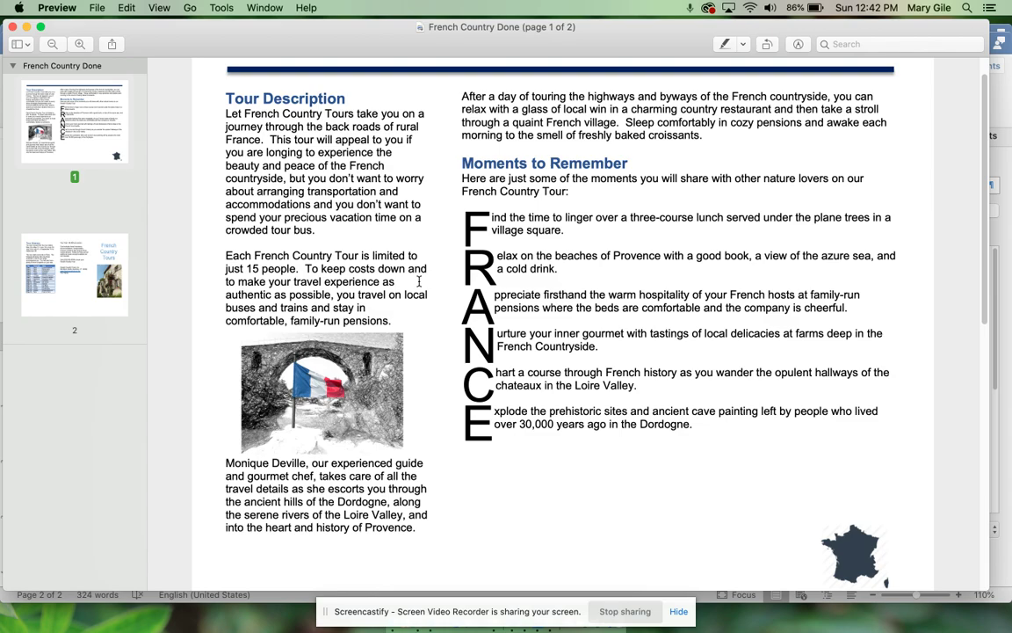
pyautogui.hotkey('ctrl', 'Up')
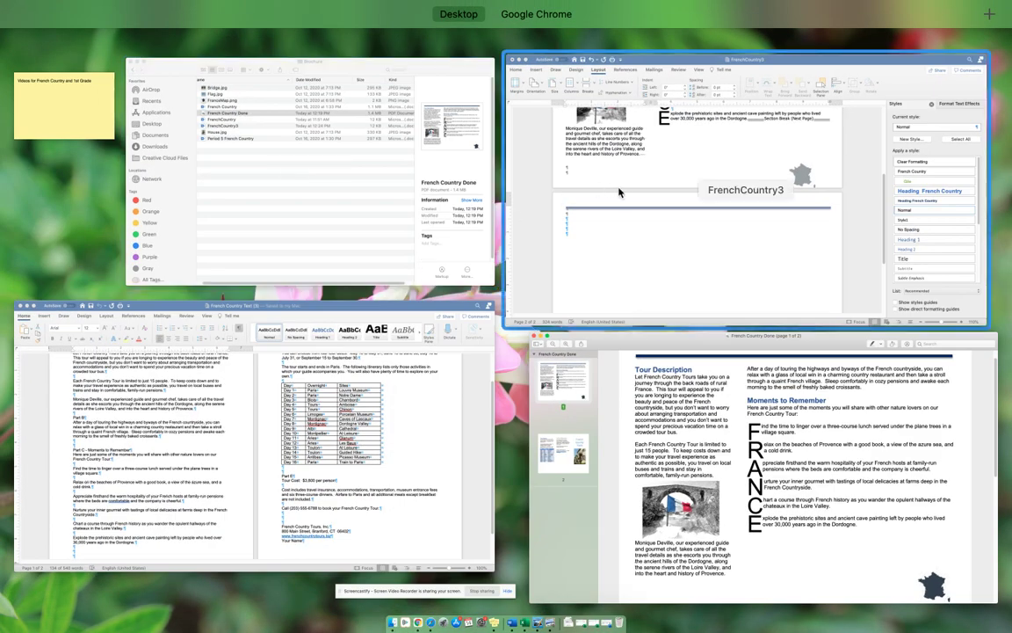
pyautogui.click(610, 260)
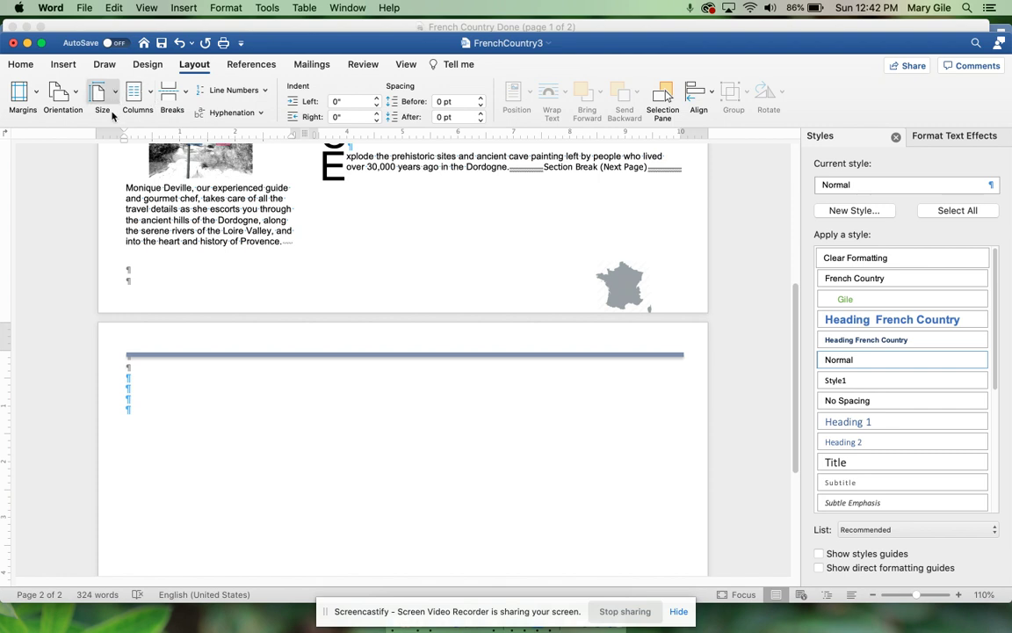
# Step: Set three equal-width columns applied from this point forward on page 2
pyautogui.click(149, 95)
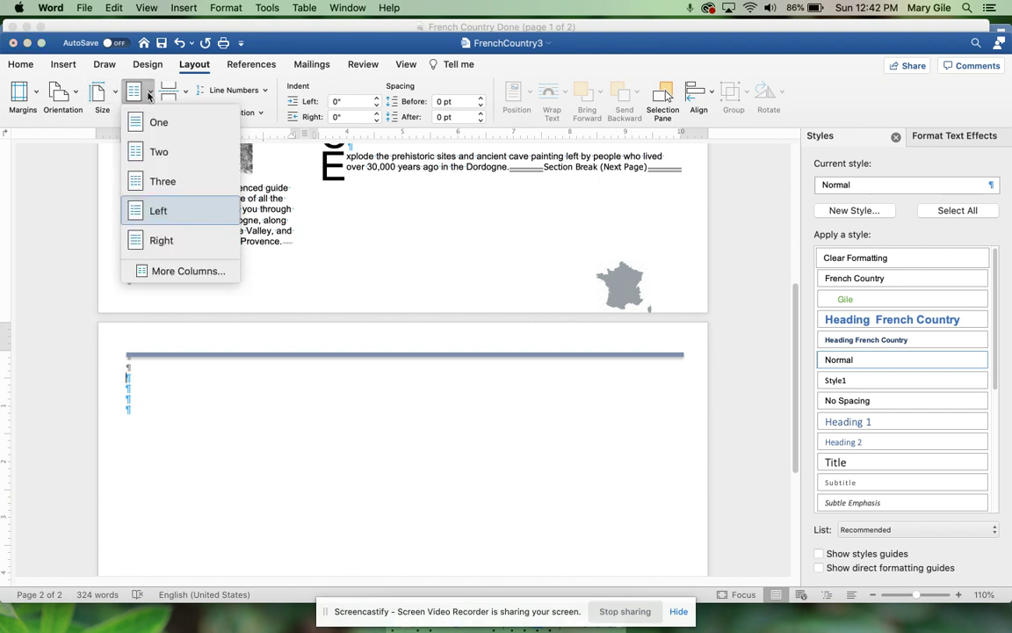
pyautogui.click(167, 271)
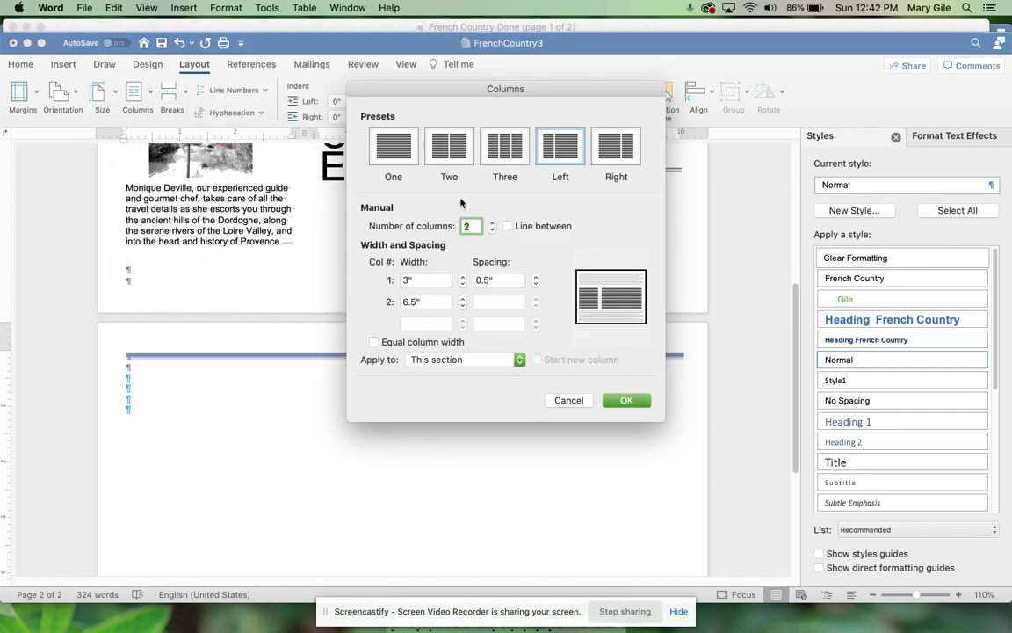
pyautogui.click(509, 155)
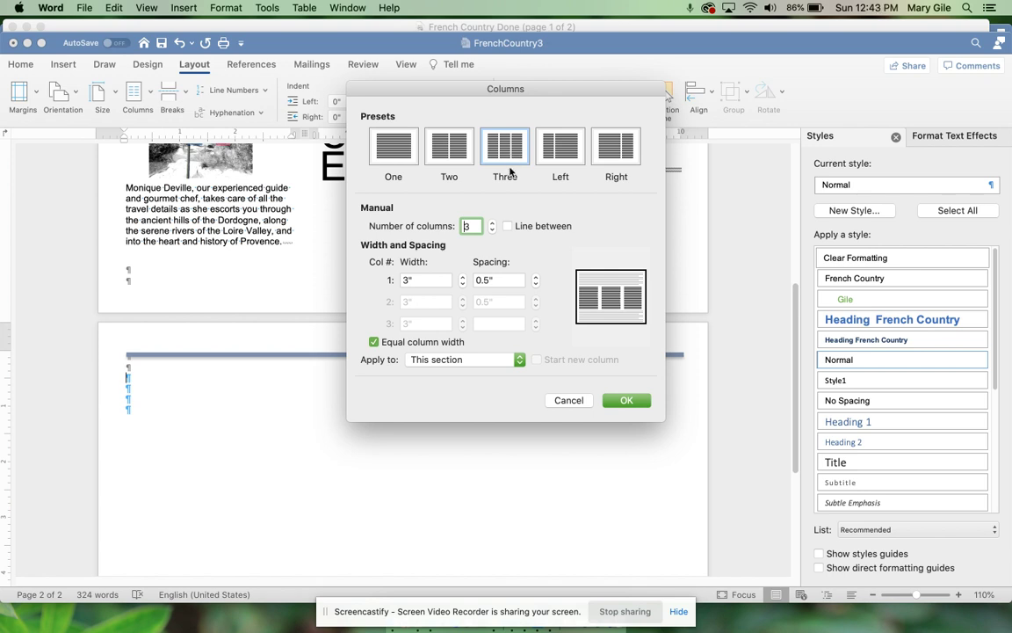
pyautogui.click(518, 360)
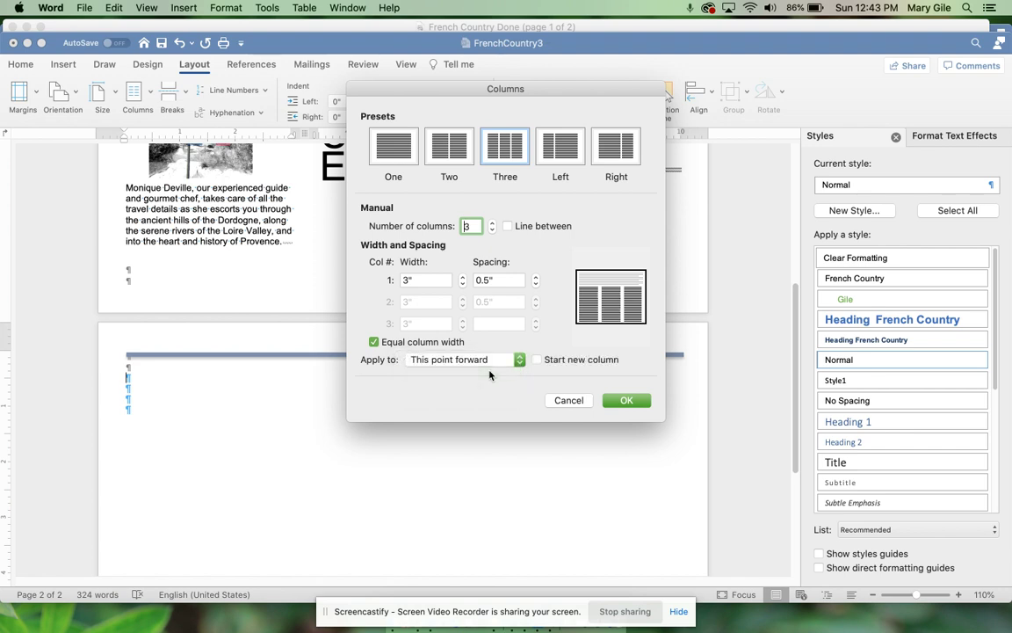
pyautogui.click(626, 401)
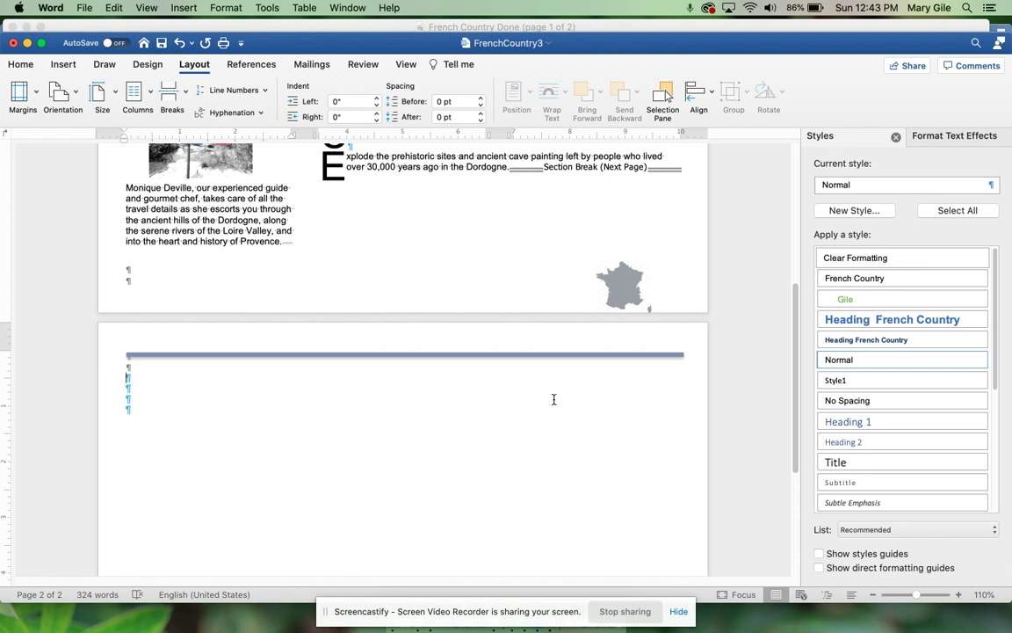
# Step: Type 'Tour Itinerary' in Heading French Country style on page 2's second blank line, with a cleared Normal paragraph below
pyautogui.click(318, 377)
pyautogui.click(921, 321)
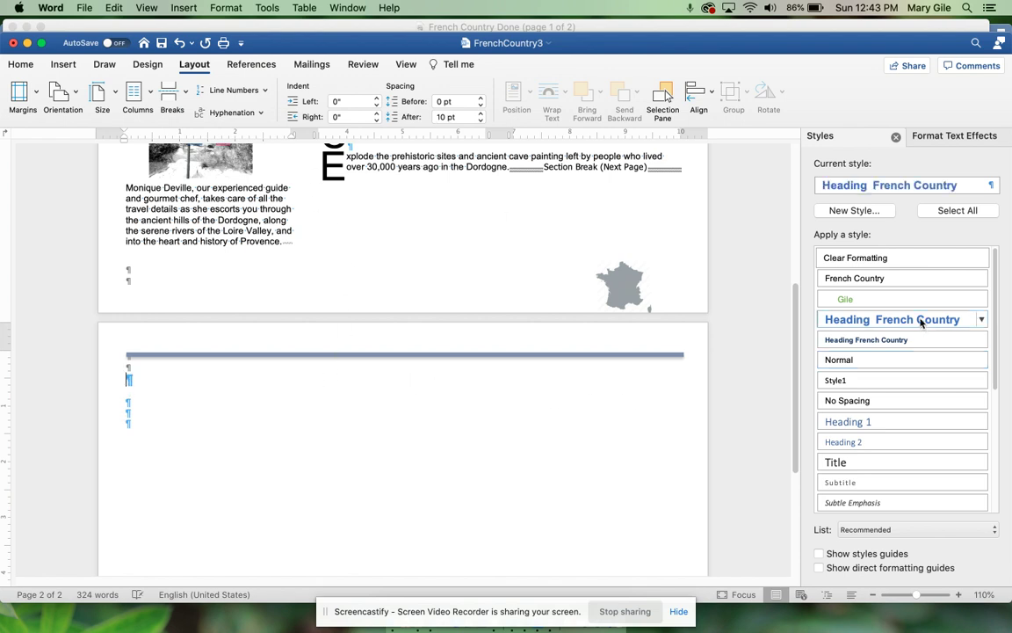
pyautogui.write('Tour Itin')
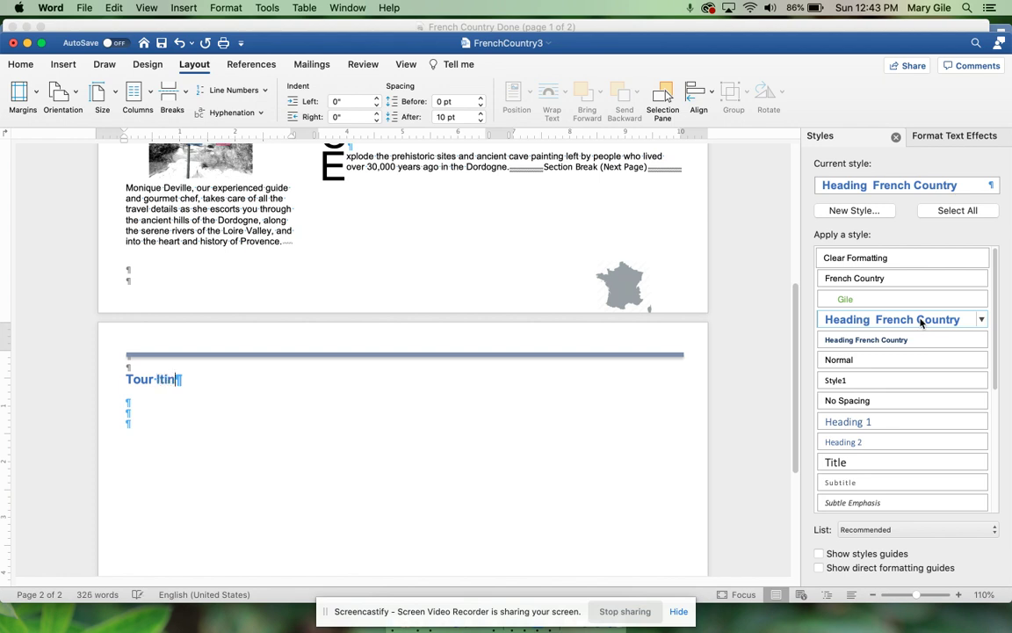
pyautogui.write('erary')
pyautogui.press('Return')
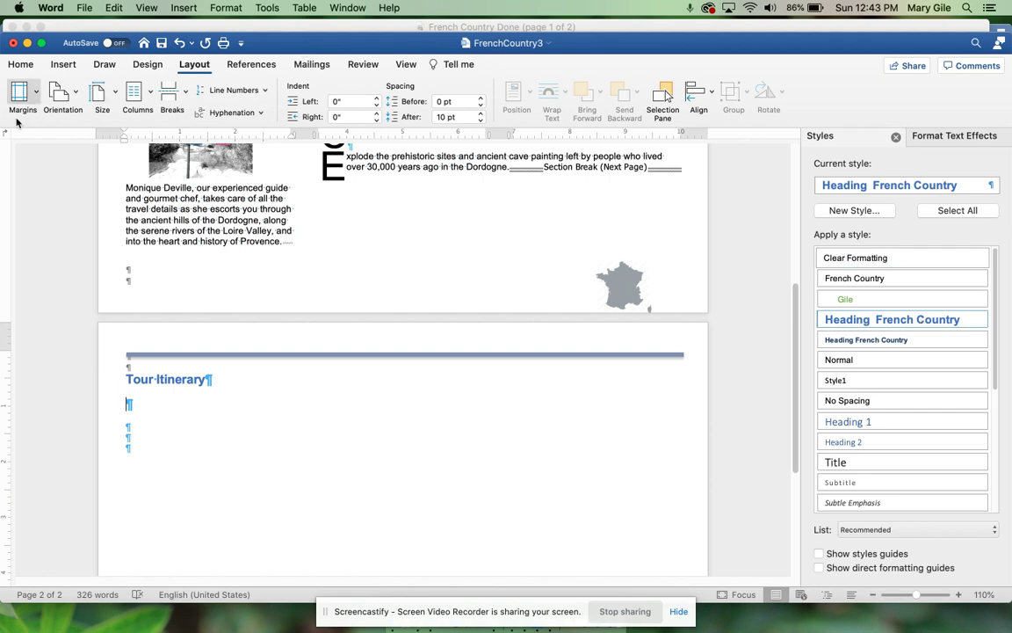
pyautogui.click(19, 63)
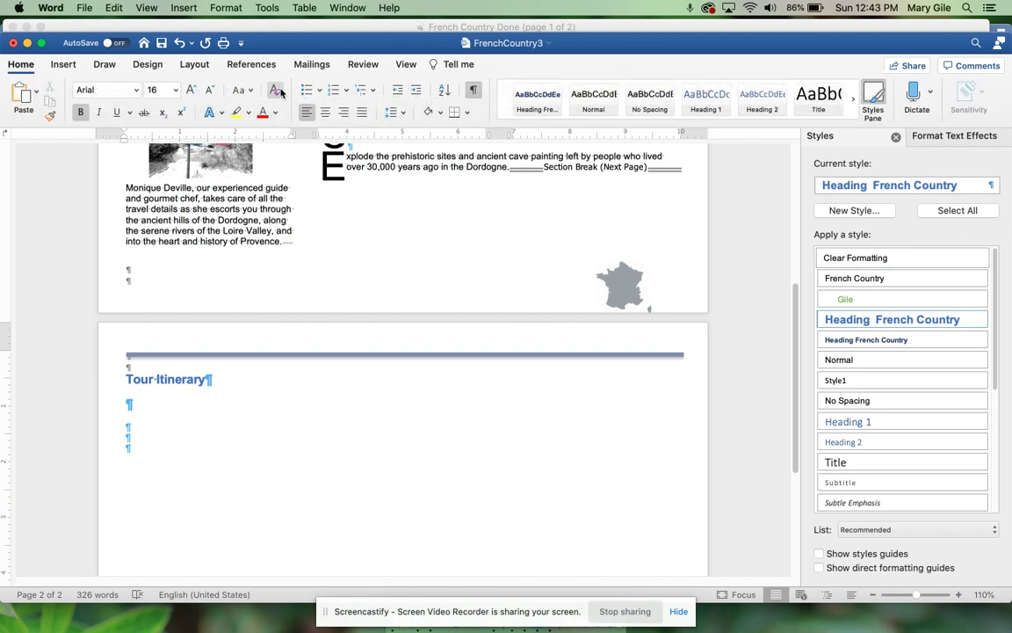
pyautogui.click(277, 91)
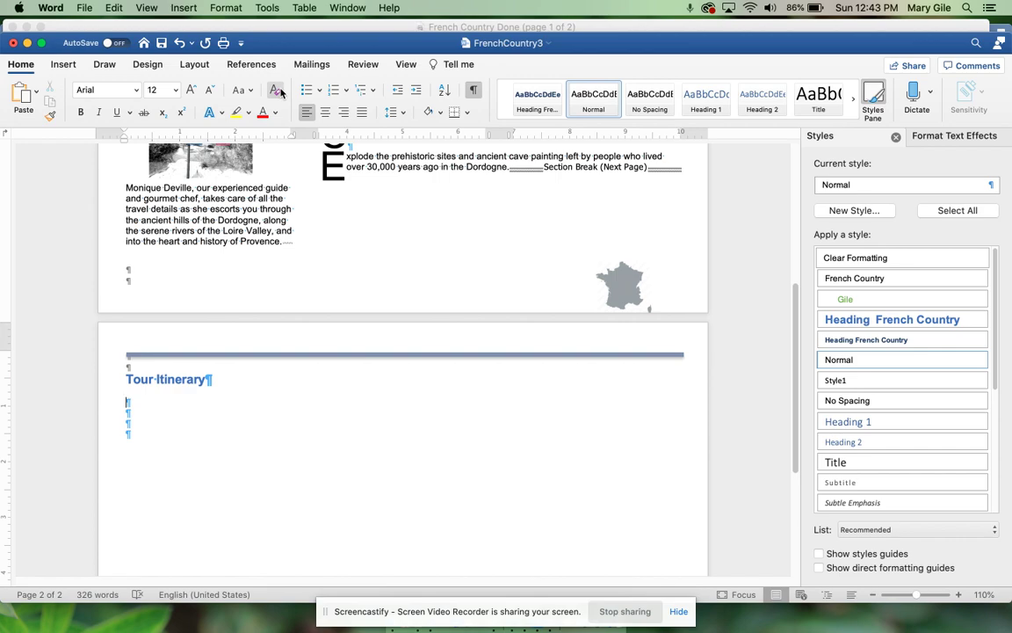
pyautogui.hotkey('ctrl', 'Up')
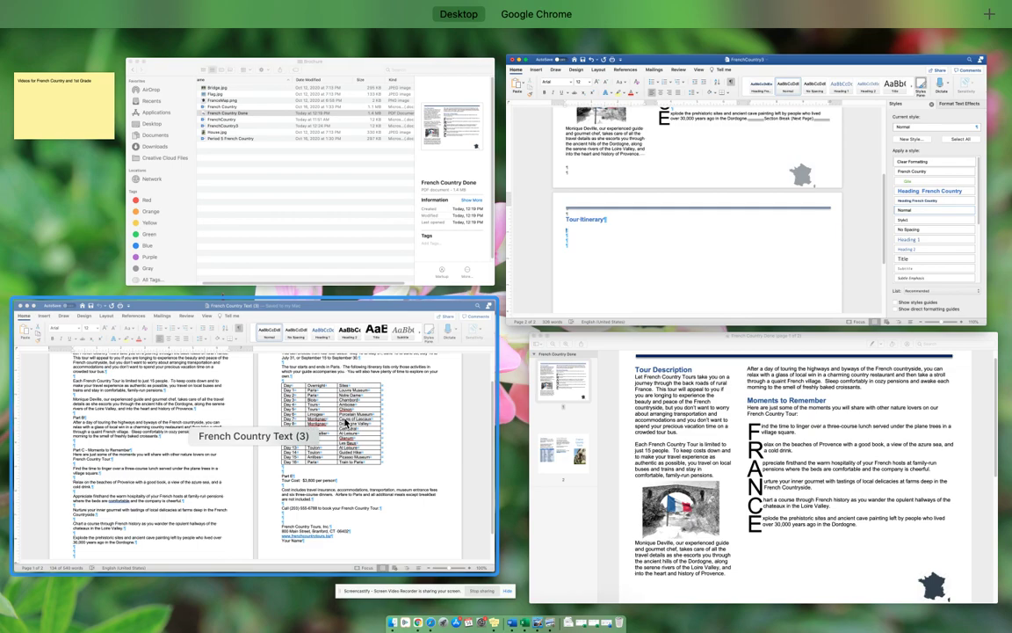
# Step: Copy the tour-dates text and Day/Overnight/Sites table from French Country Text (3) and paste them below Tour Itinerary
pyautogui.click(345, 423)
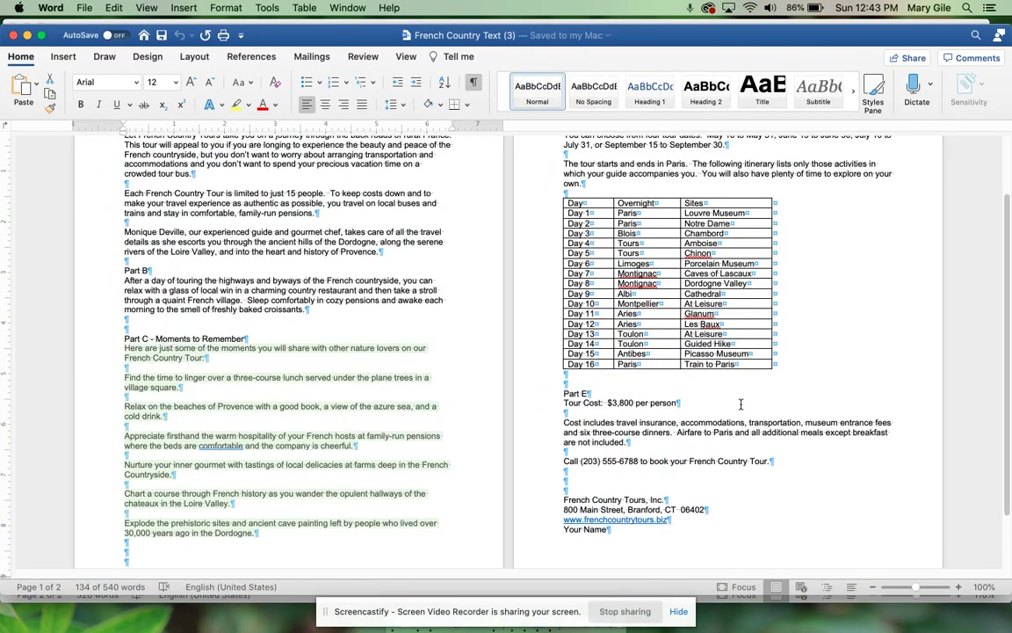
pyautogui.moveTo(725, 335); pyautogui.dragTo(566, 195)
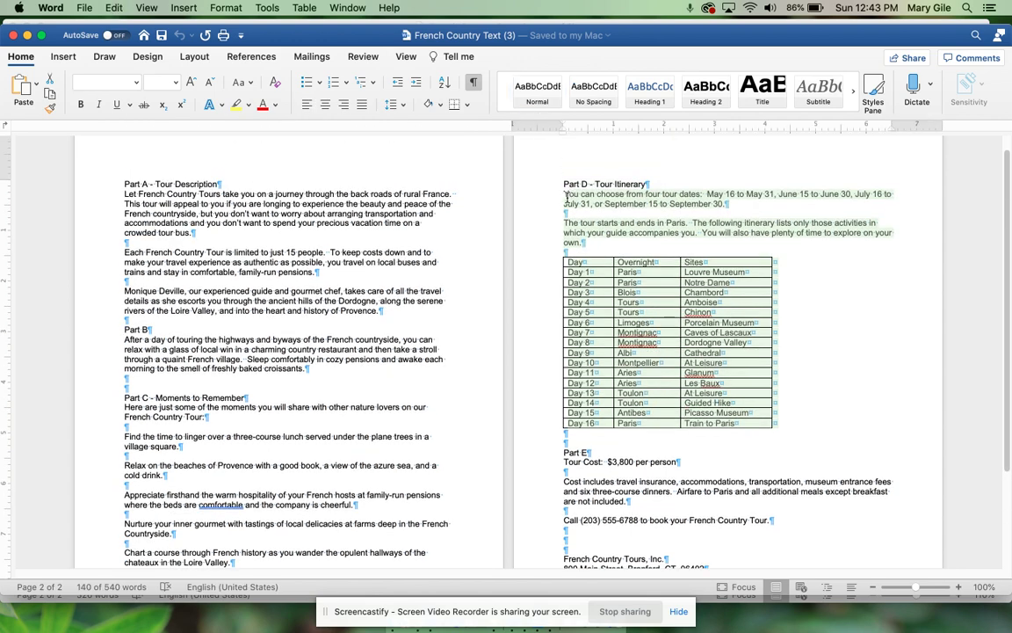
pyautogui.hotkey('ctrl', 'Up')
pyautogui.click(613, 284)
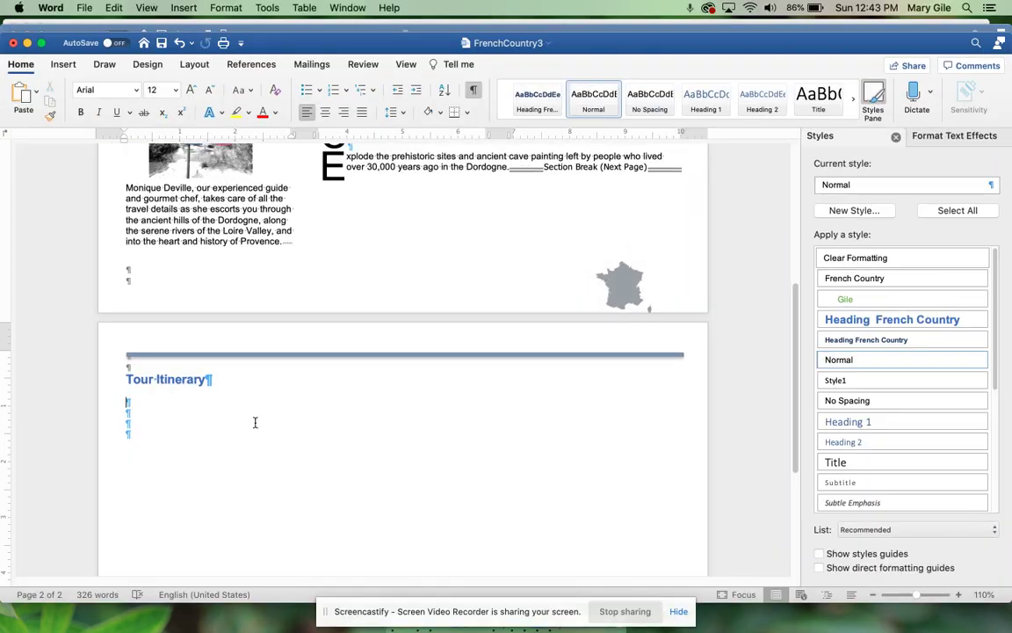
pyautogui.press('super+v')
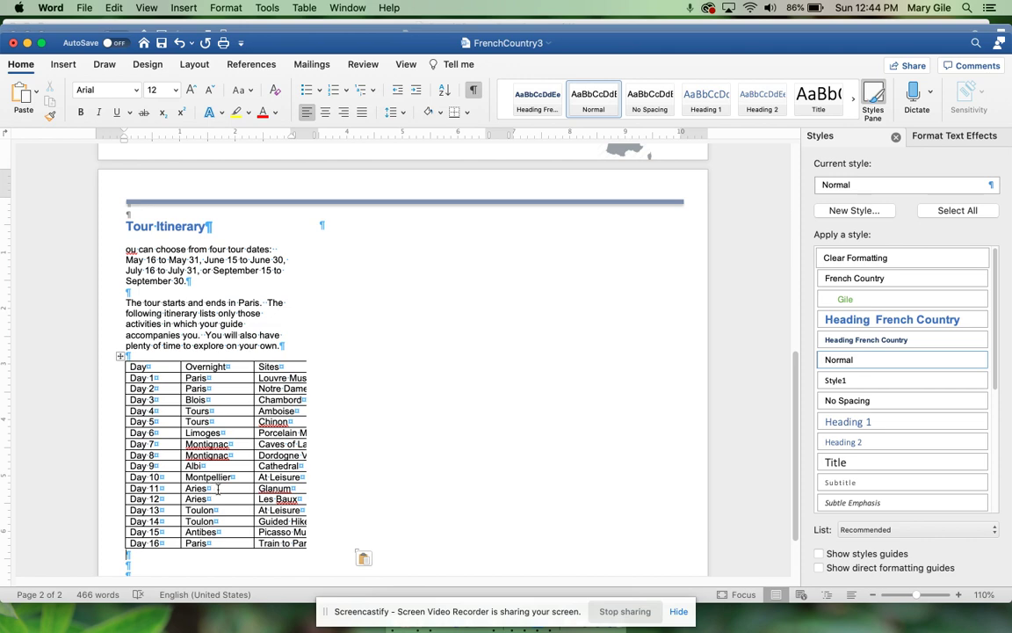
pyautogui.scroll(-2, 378, 484)
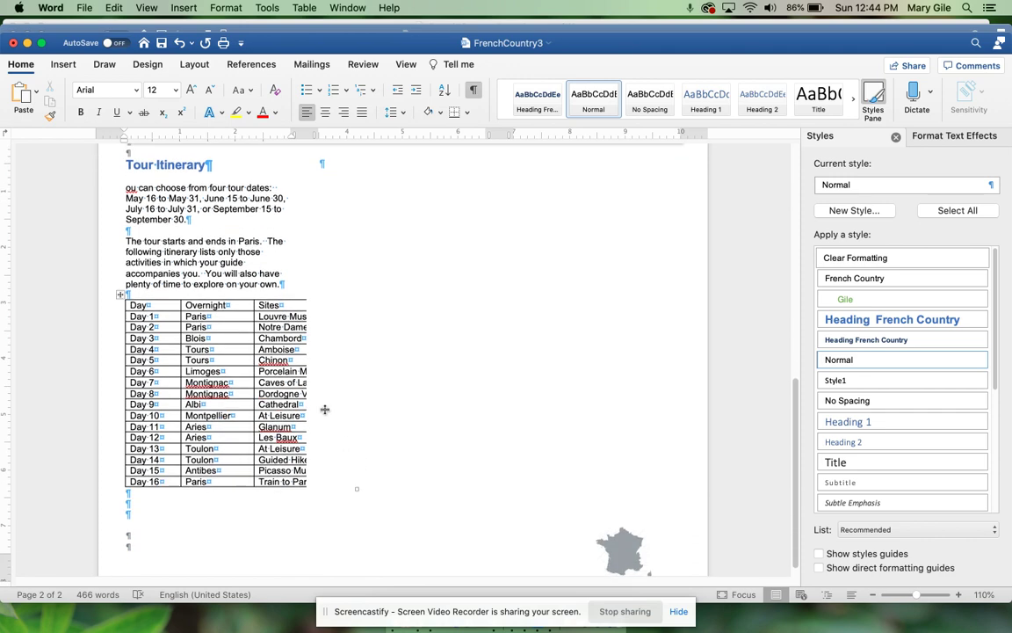
pyautogui.scroll(5, 284, 395)
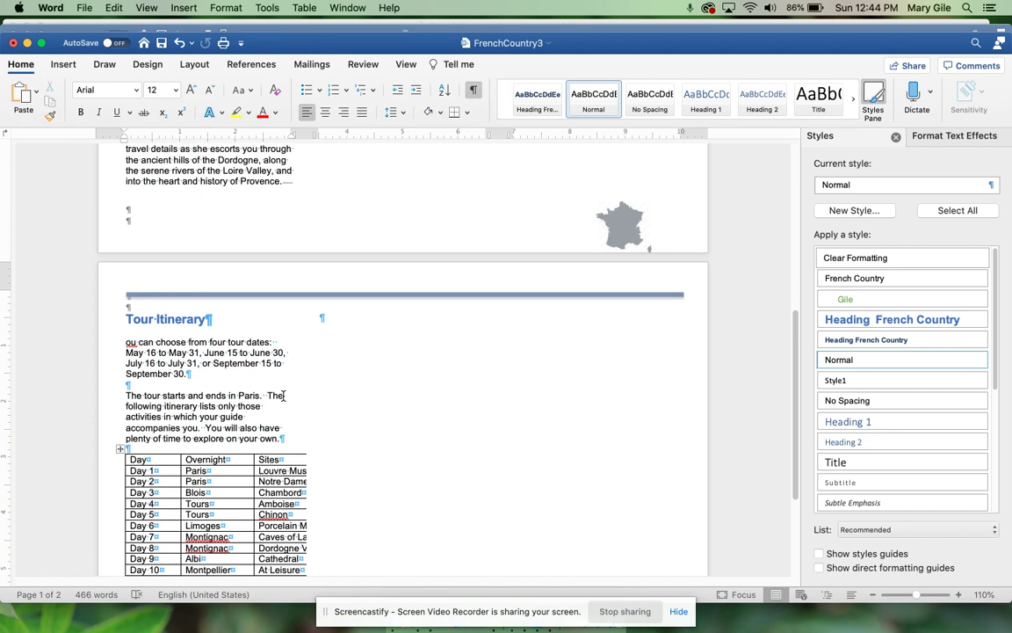
# Step: Give the itinerary table the blue Grid Table 4 - Accent 1 table style
pyautogui.click(119, 449)
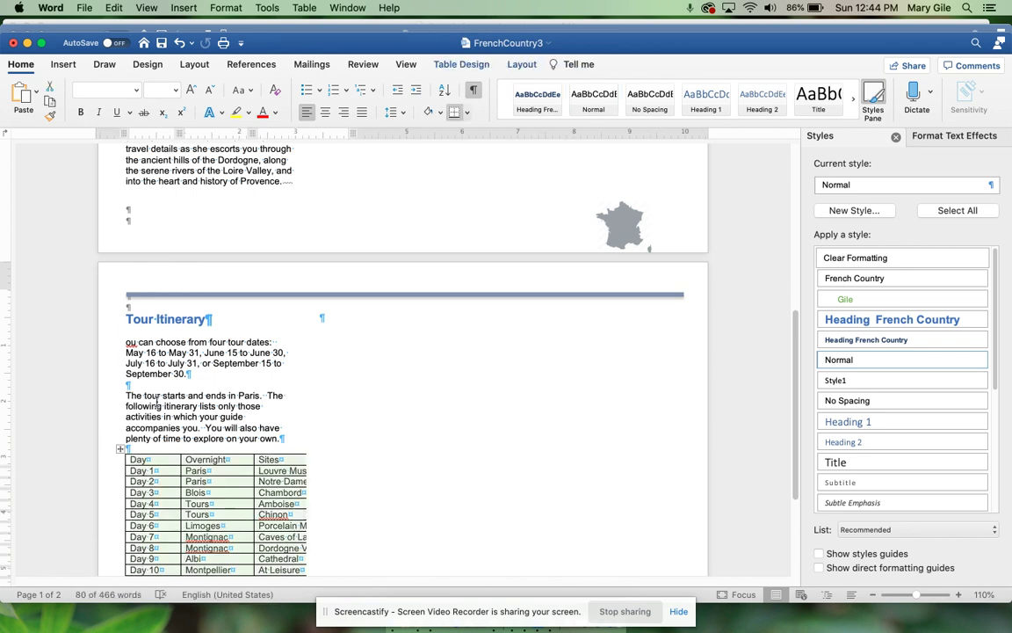
pyautogui.click(478, 69)
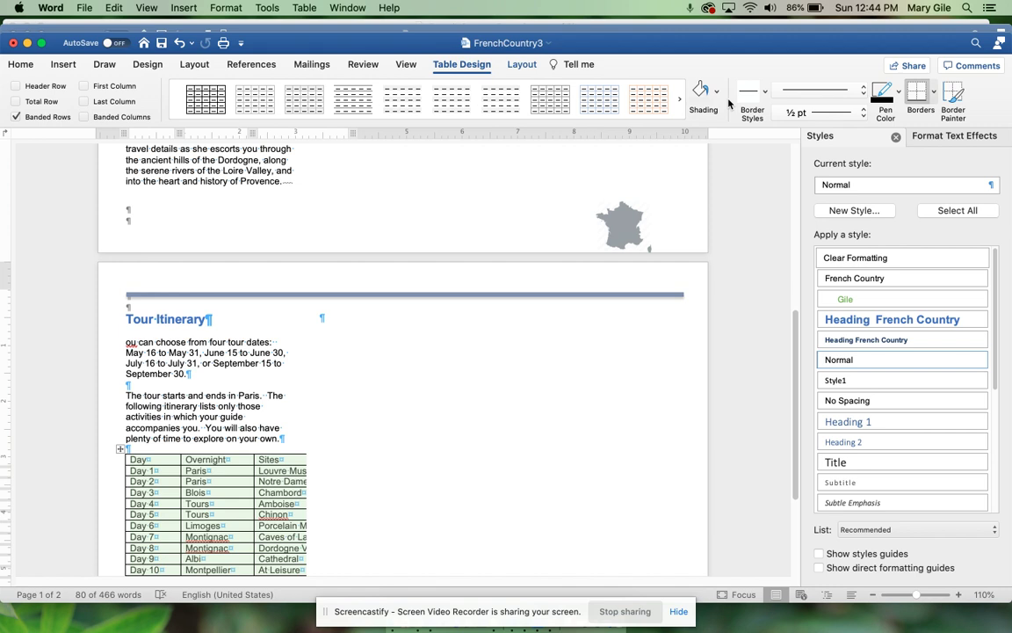
pyautogui.click(678, 103)
pyautogui.click(678, 103)
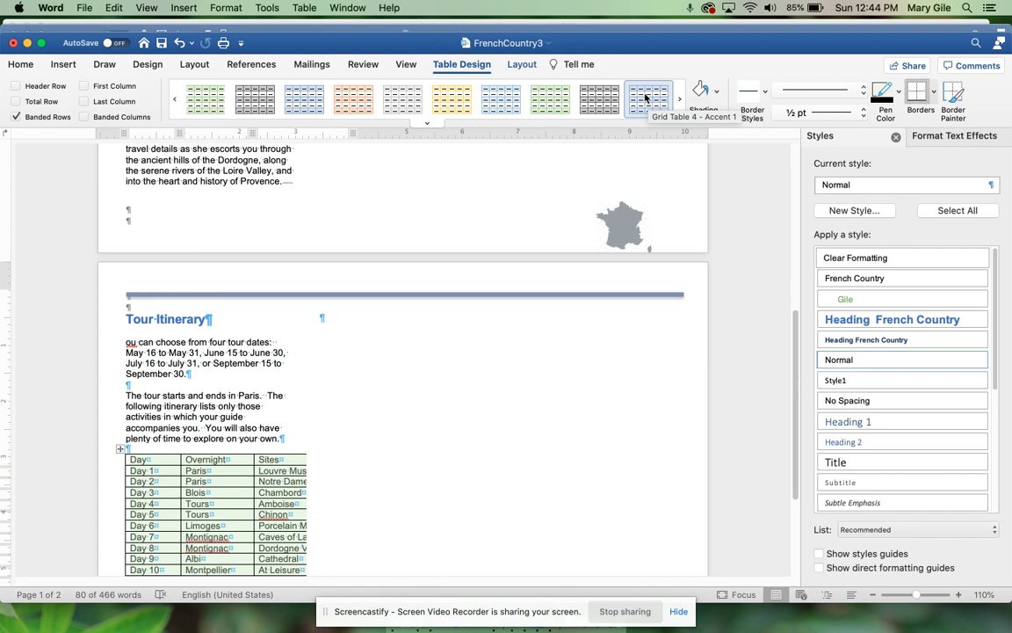
pyautogui.click(645, 97)
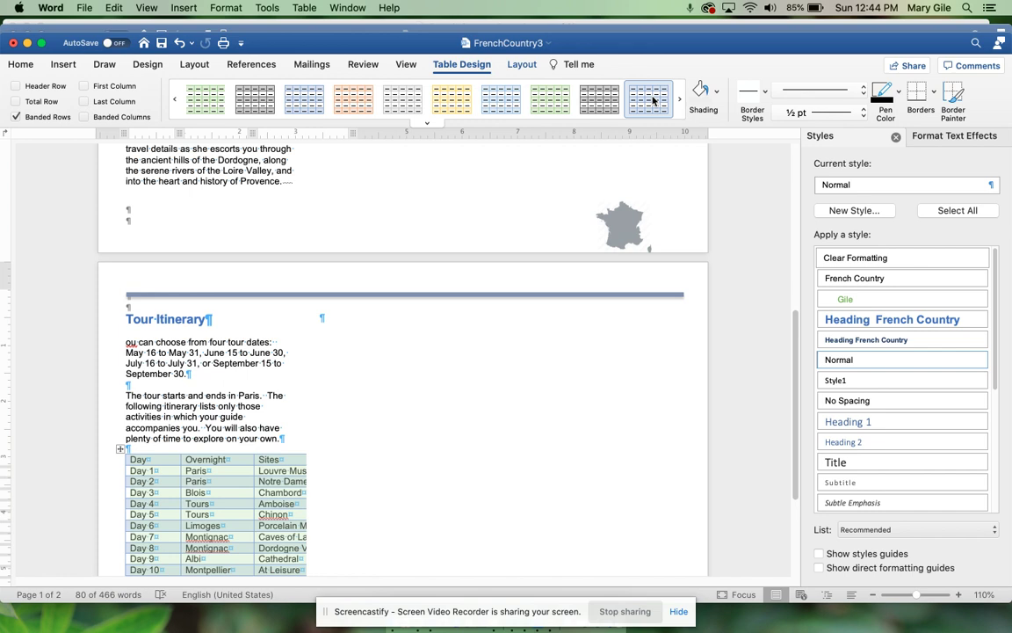
# Step: Set the selected table's text to 10 pt
pyautogui.click(21, 65)
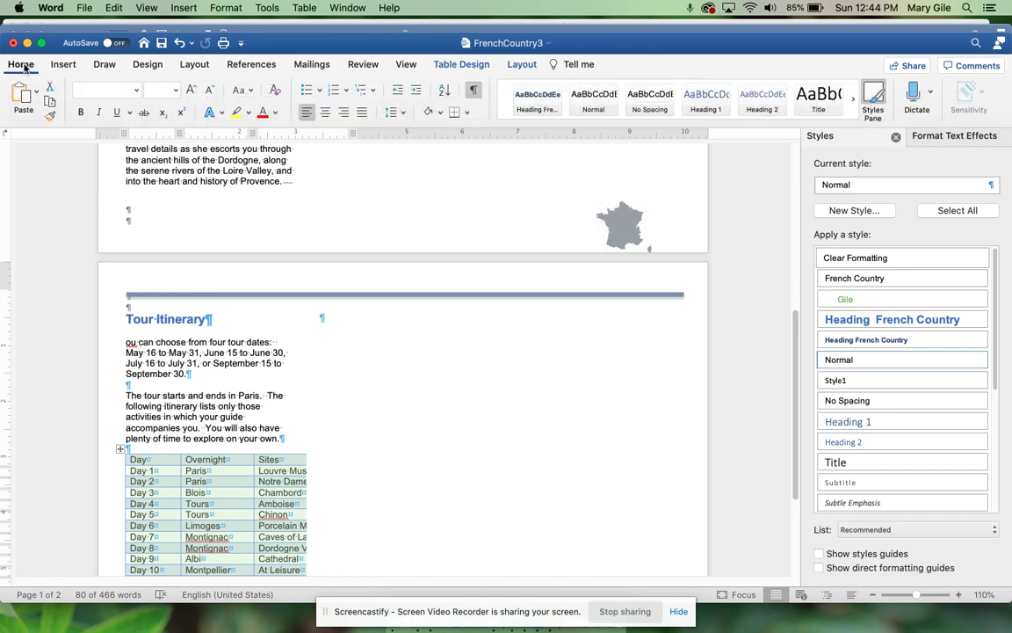
pyautogui.click(174, 92)
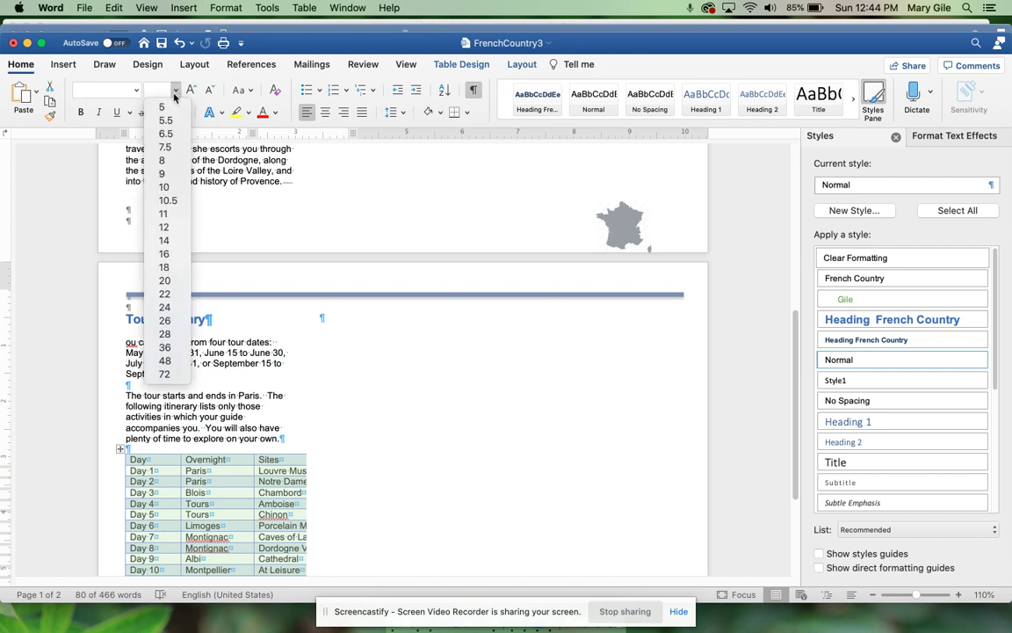
pyautogui.click(167, 187)
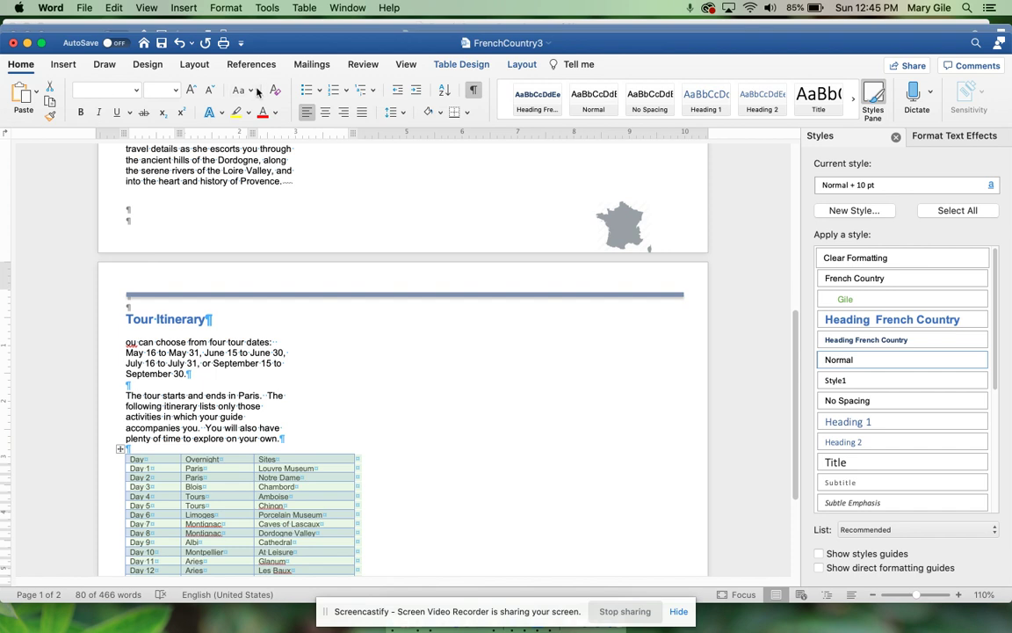
# Step: AutoFit the itinerary table's columns to their contents, down through Day 16
pyautogui.click(524, 66)
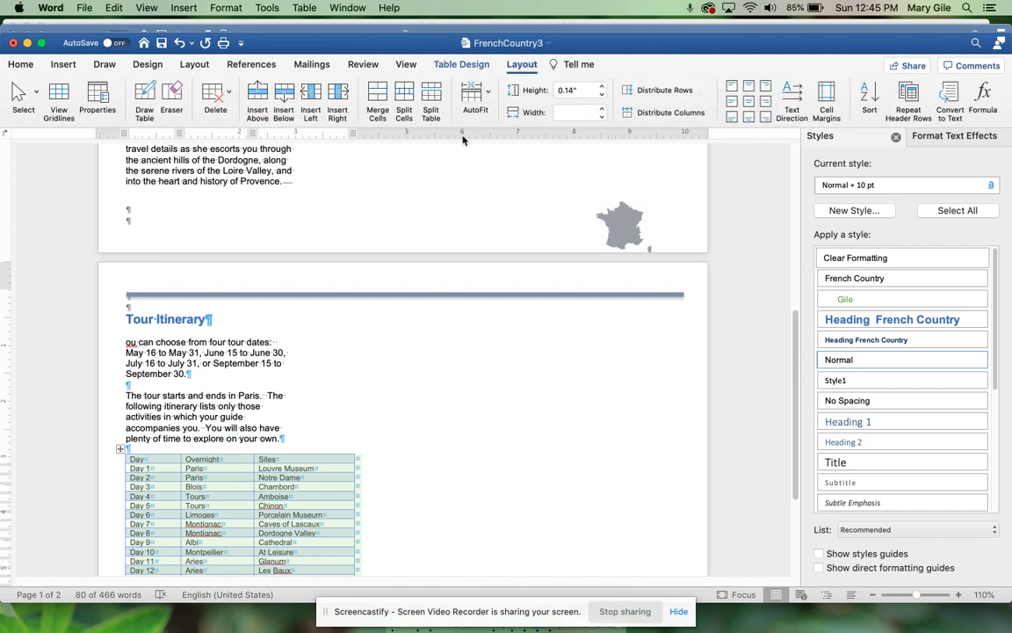
pyautogui.click(486, 91)
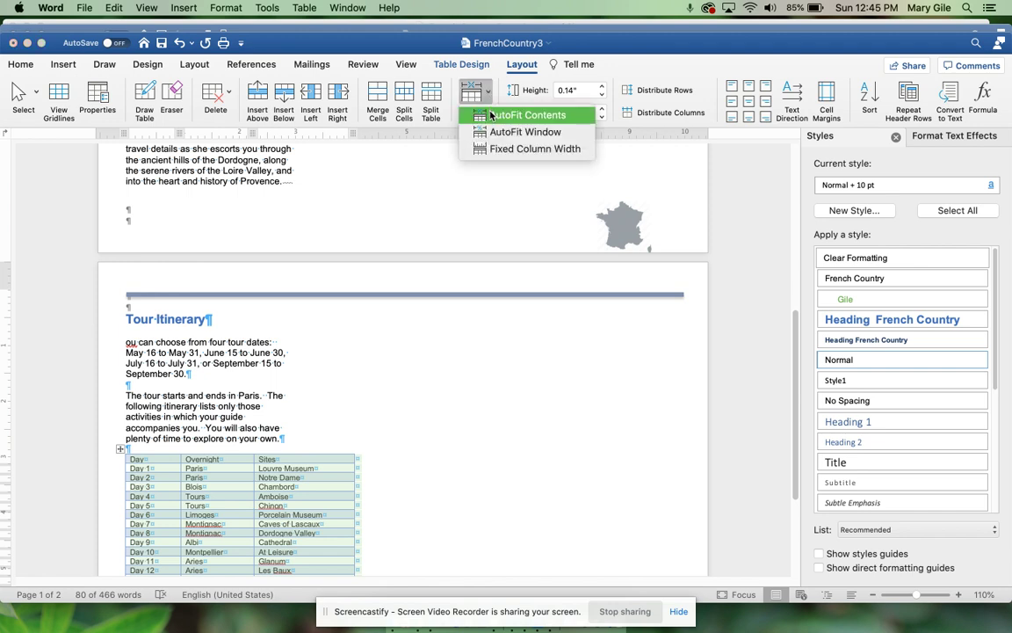
pyautogui.click(491, 116)
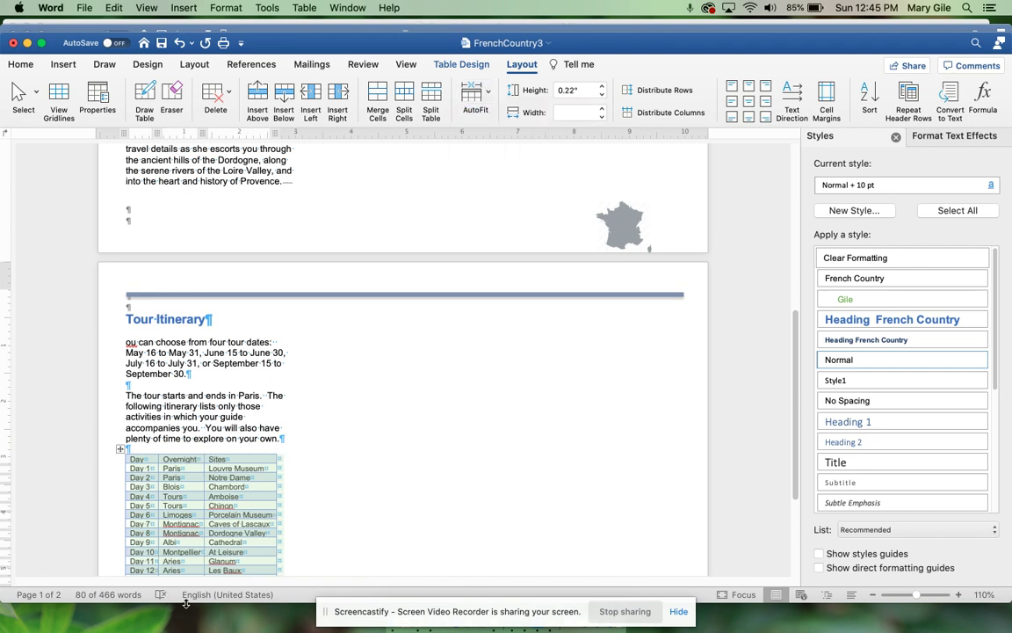
pyautogui.scroll(-4, 233, 541)
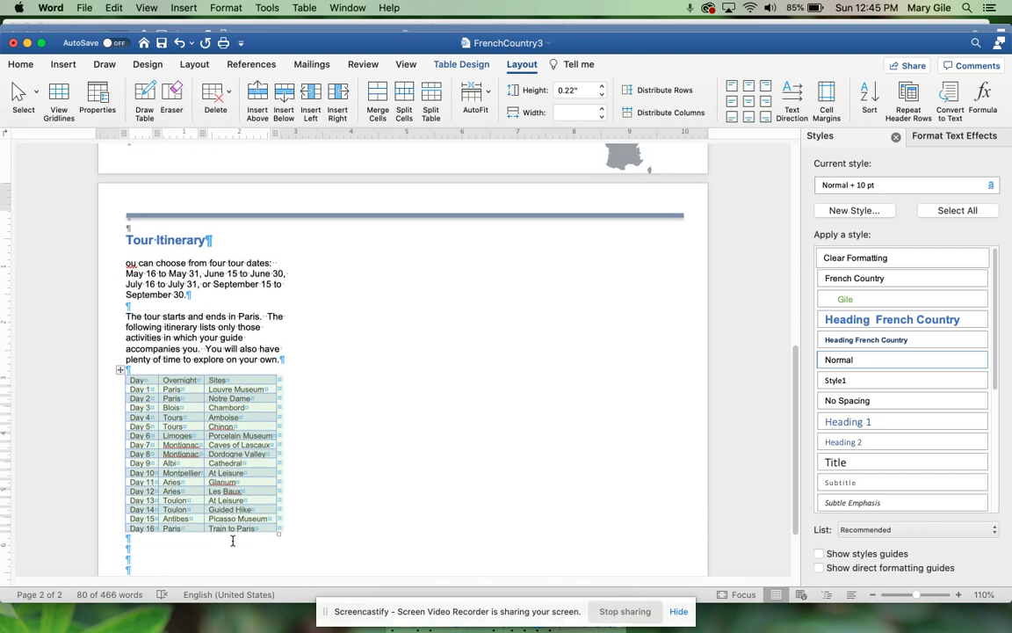
pyautogui.hotkey('ctrl', 'Up')
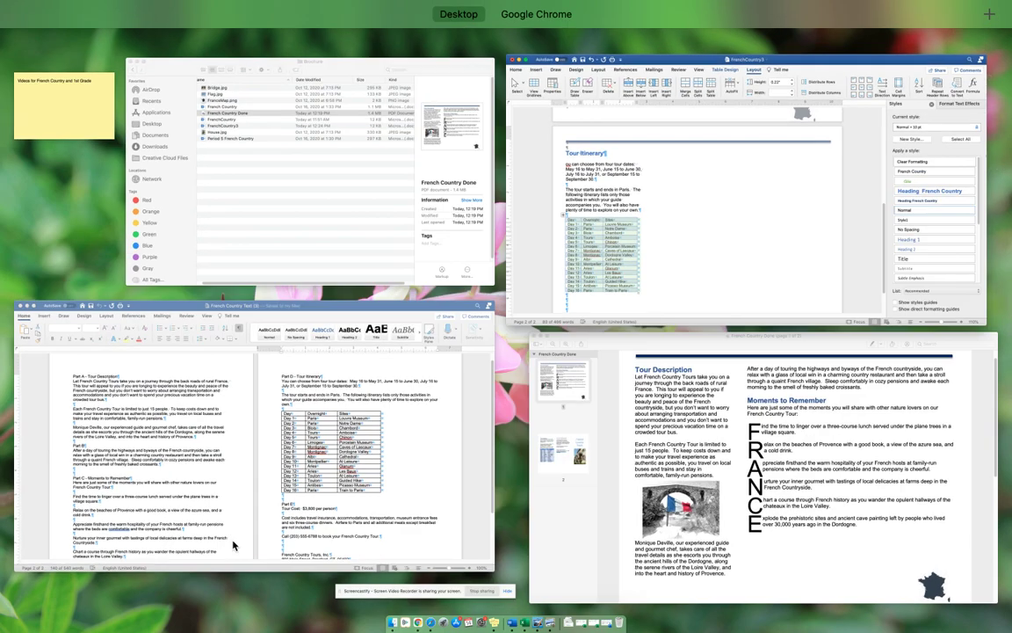
pyautogui.click(682, 554)
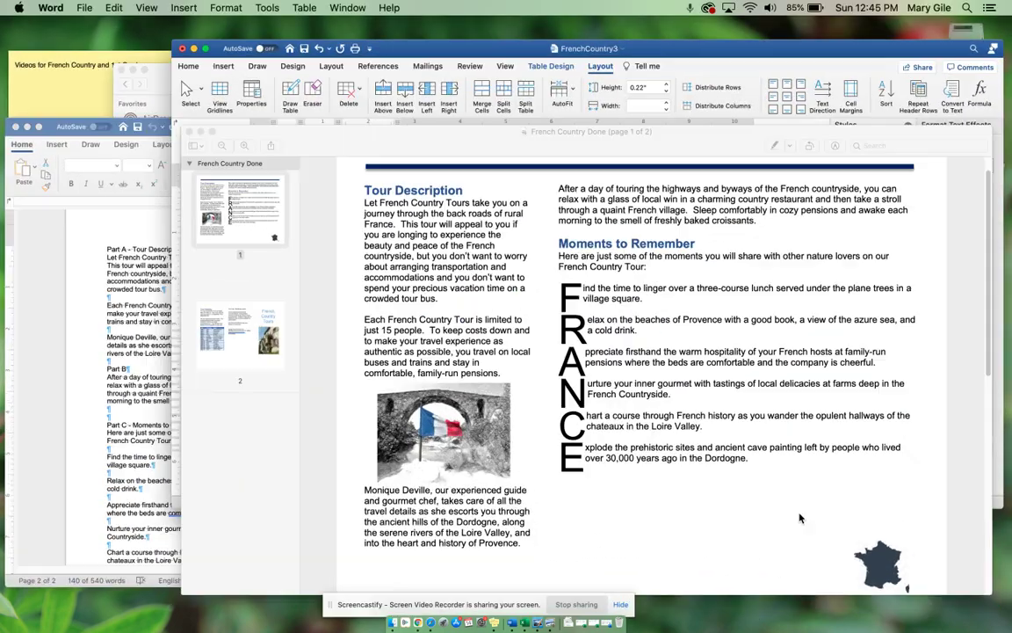
pyautogui.scroll(-10, 620, 435)
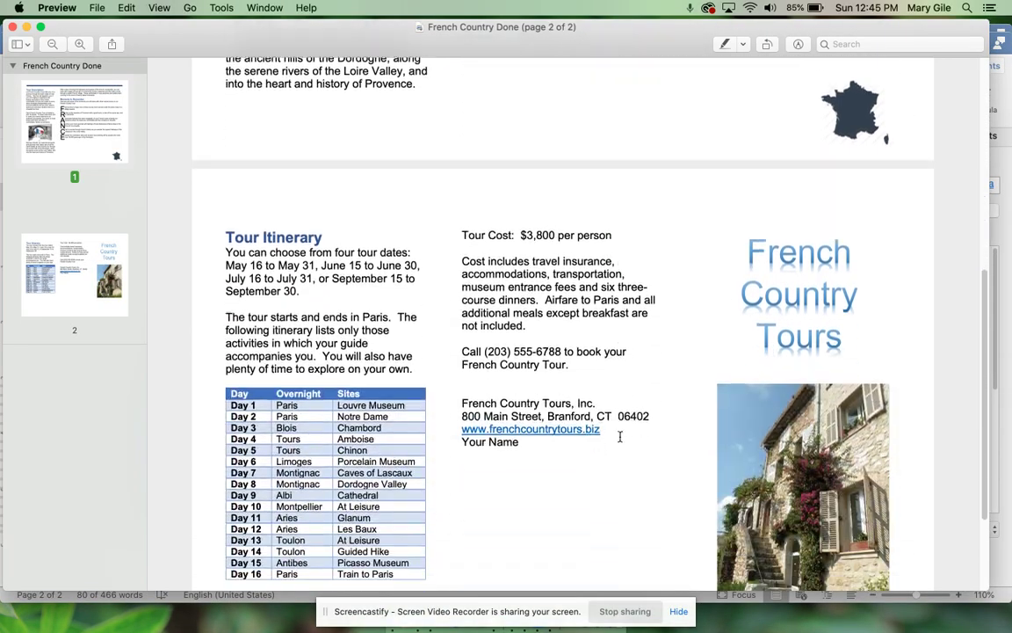
pyautogui.scroll(-2, 619, 436)
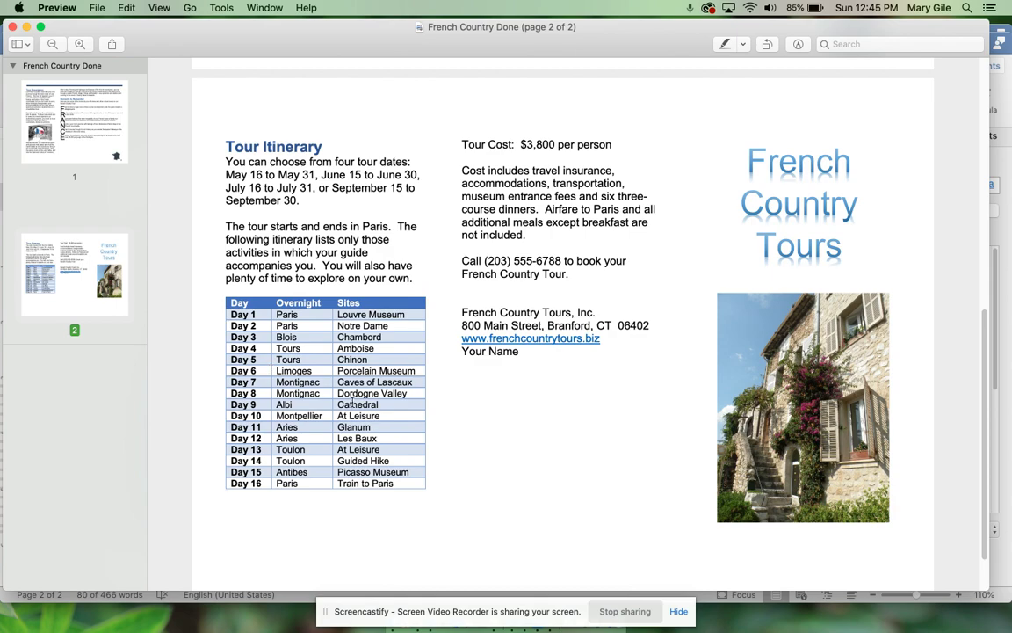
pyautogui.hotkey('ctrl', 'Up')
pyautogui.click(692, 244)
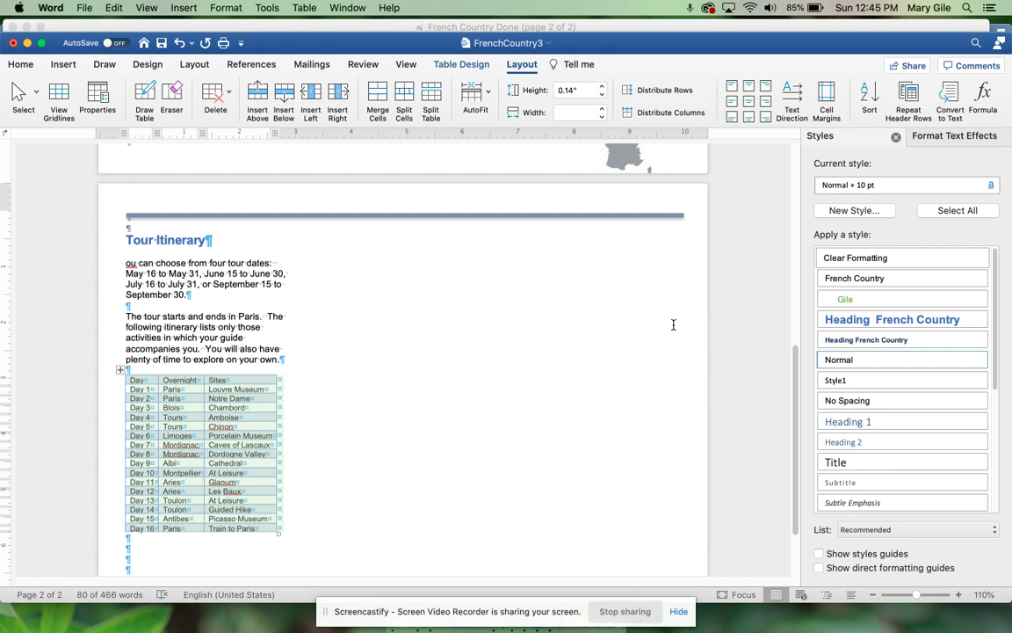
# Step: Insert a column break on the line just below the itinerary table
pyautogui.click(162, 541)
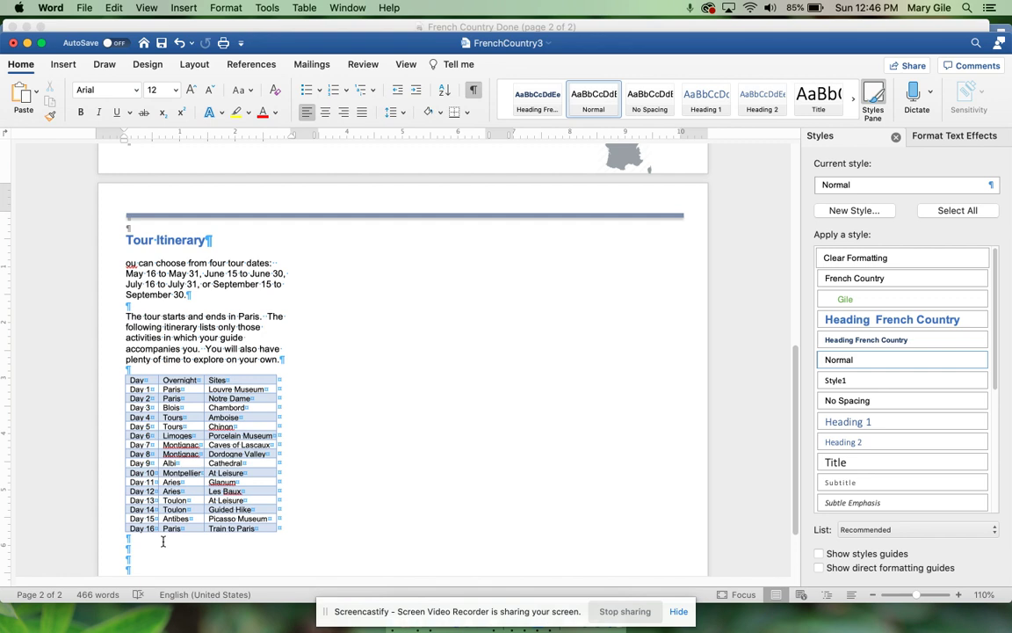
pyautogui.click(67, 65)
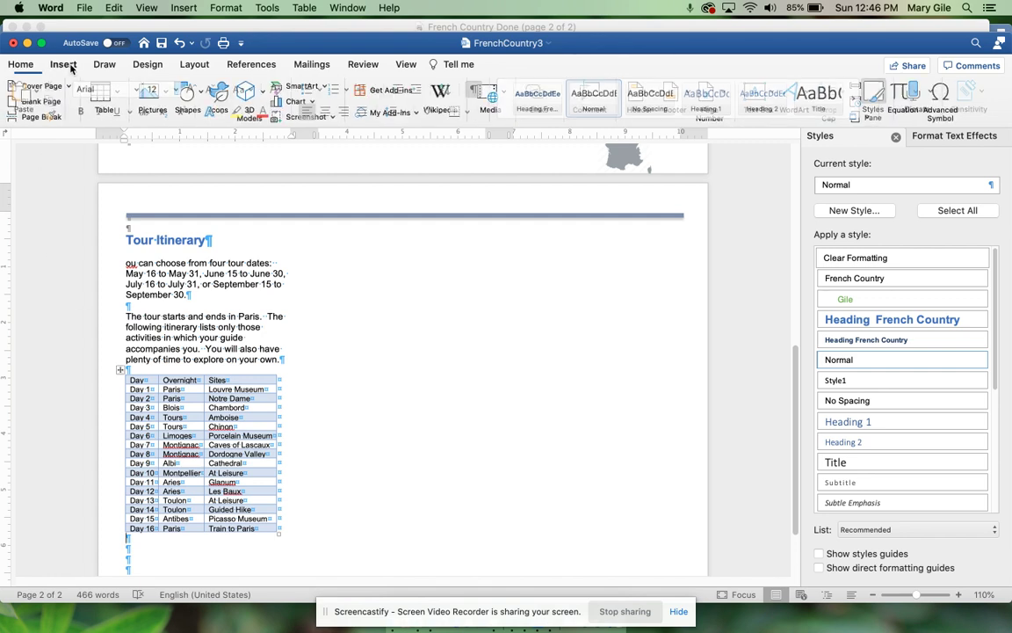
pyautogui.click(194, 65)
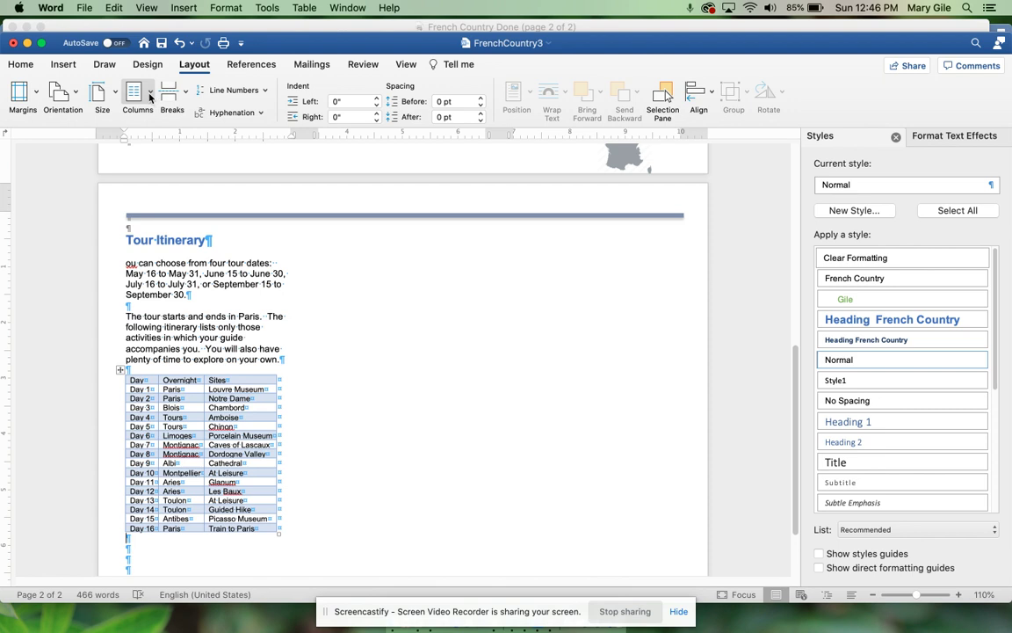
pyautogui.click(183, 94)
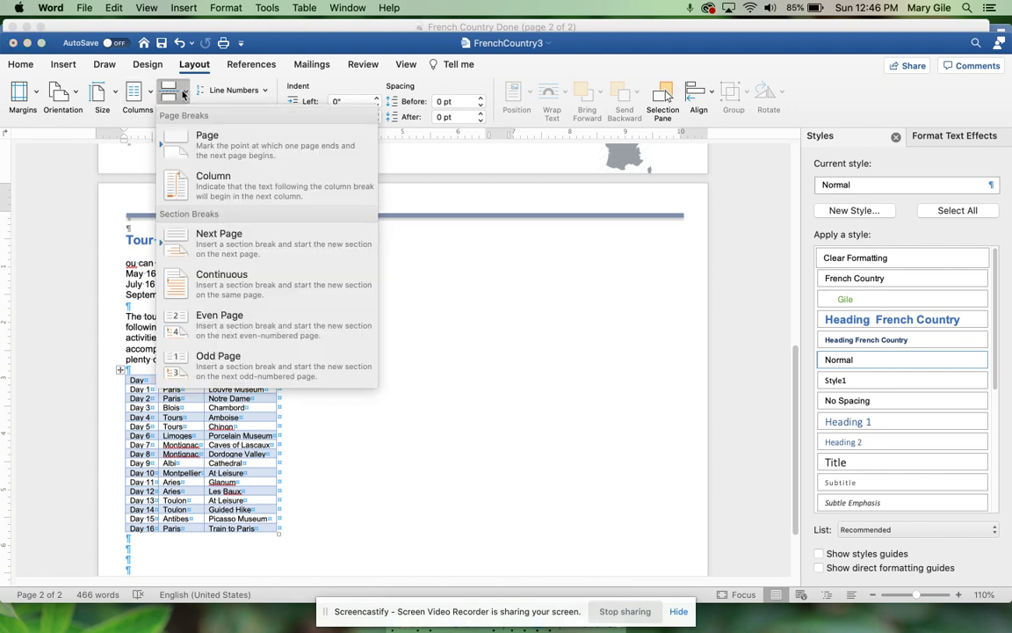
pyautogui.click(180, 172)
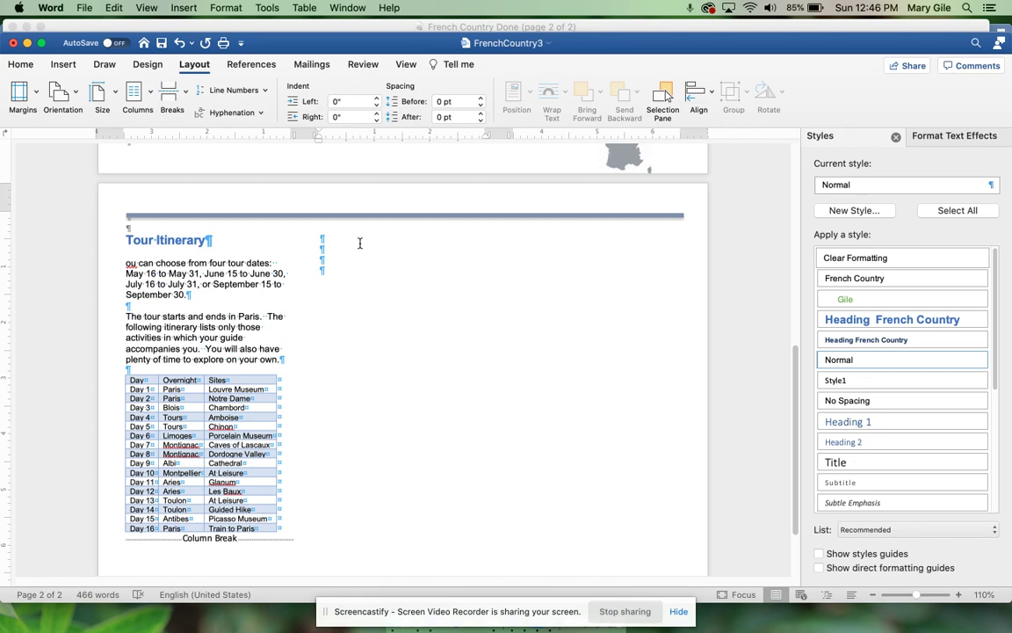
pyautogui.hotkey('ctrl', 'Up')
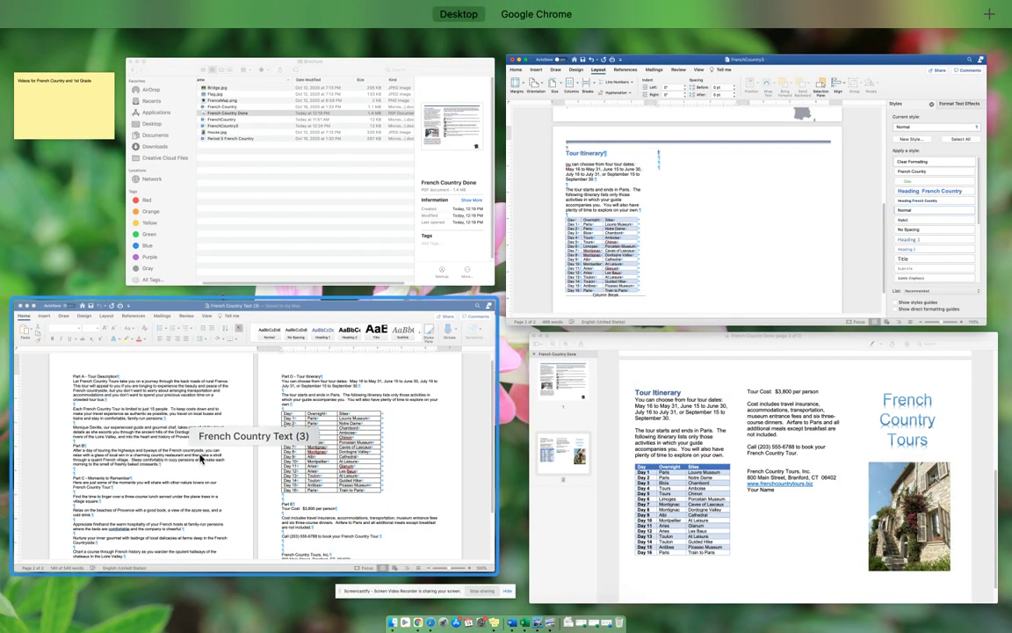
# Step: Copy the Tour Cost through website paragraphs from French Country Text (3) and return to FrenchCountry3
pyautogui.click(182, 414)
pyautogui.scroll(-3, 831, 426)
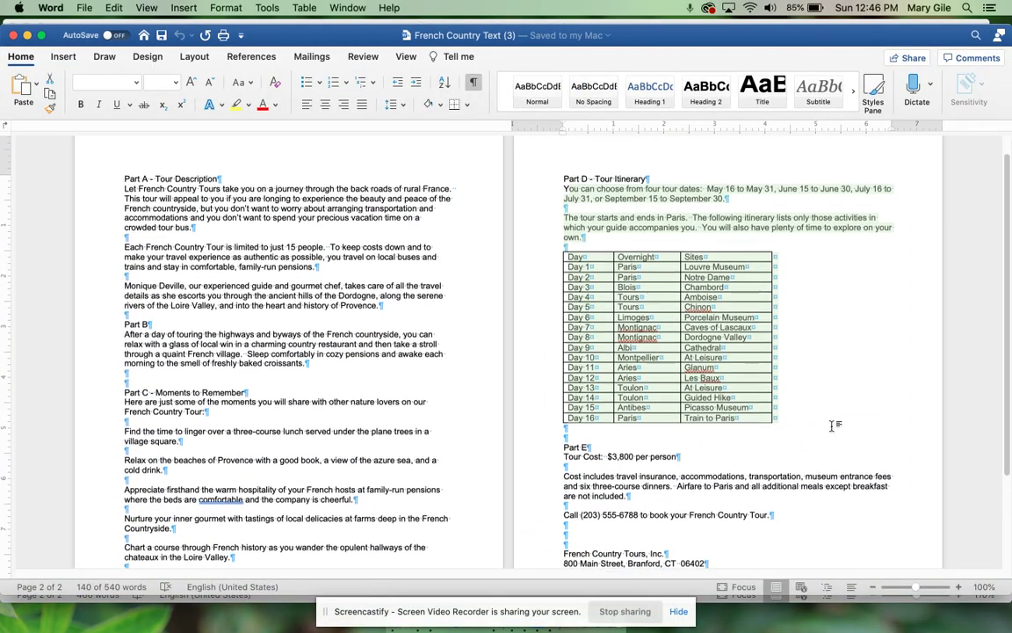
pyautogui.scroll(-1, 831, 428)
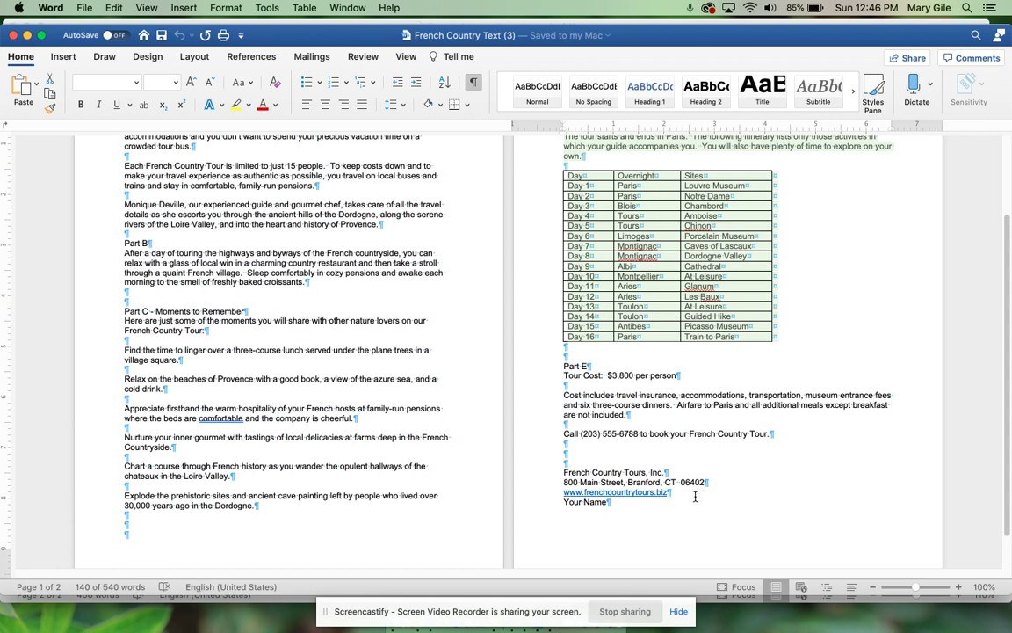
pyautogui.moveTo(625, 444); pyautogui.dragTo(564, 379)
pyautogui.press('super+c')
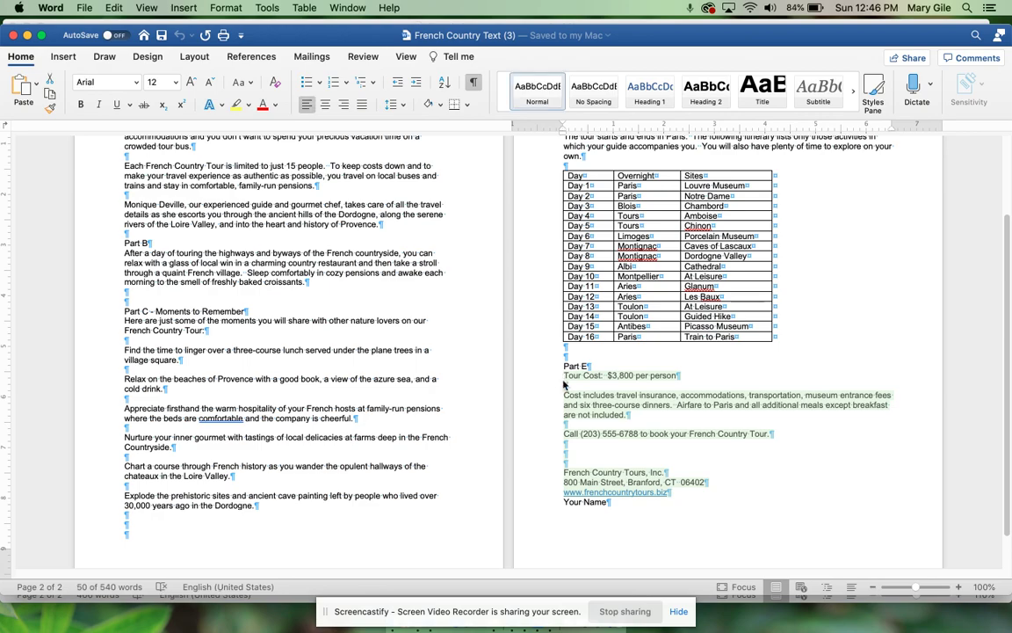
pyautogui.hotkey('ctrl', 'Up')
pyautogui.click(708, 254)
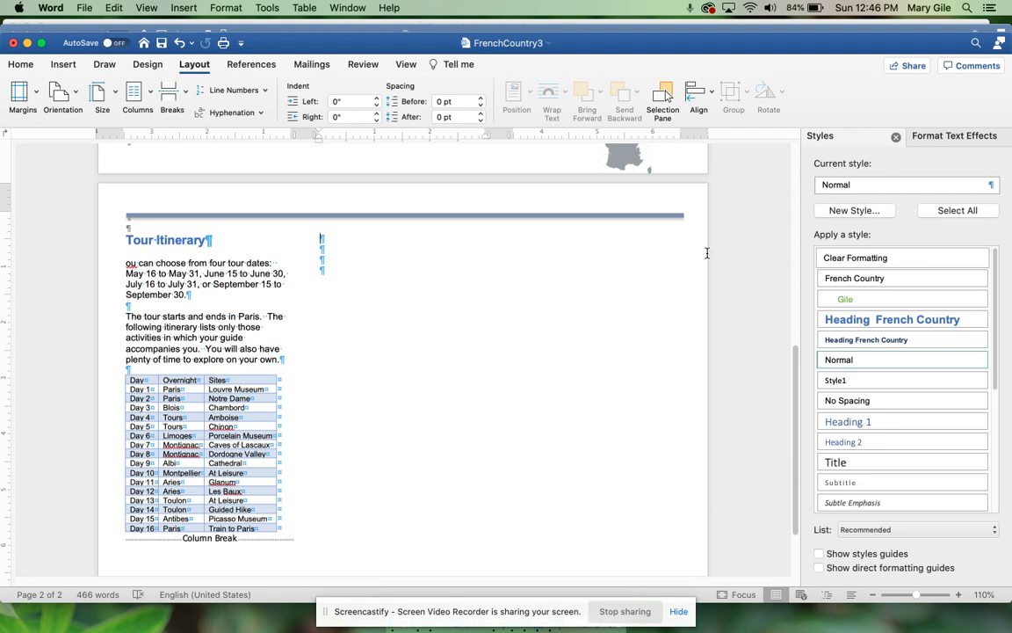
# Step: Paste the tour cost and contact paragraphs into the second column and type the author's name under the website
pyautogui.press('super+v')
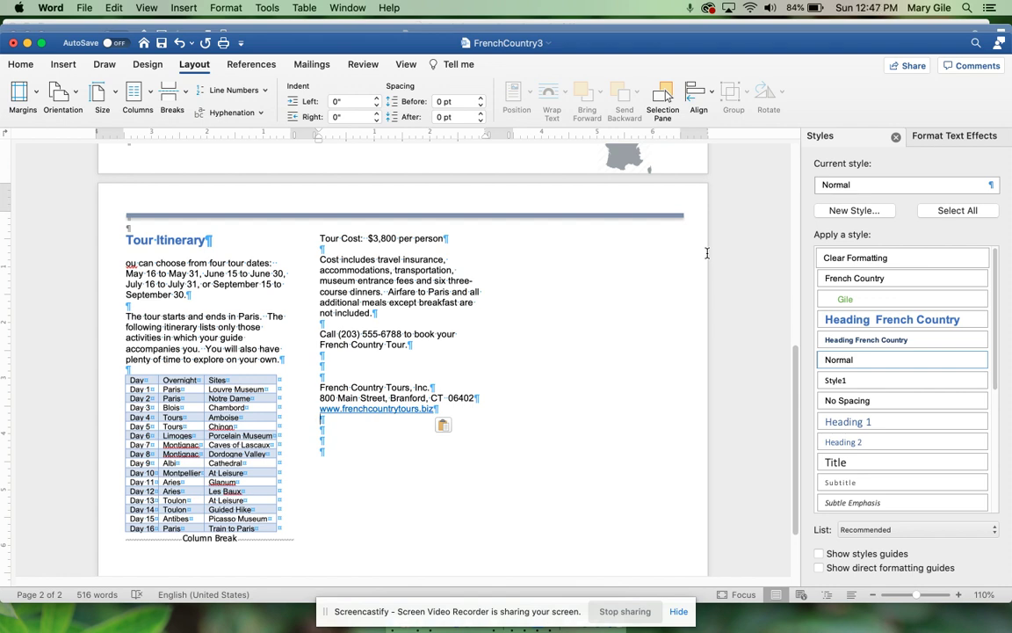
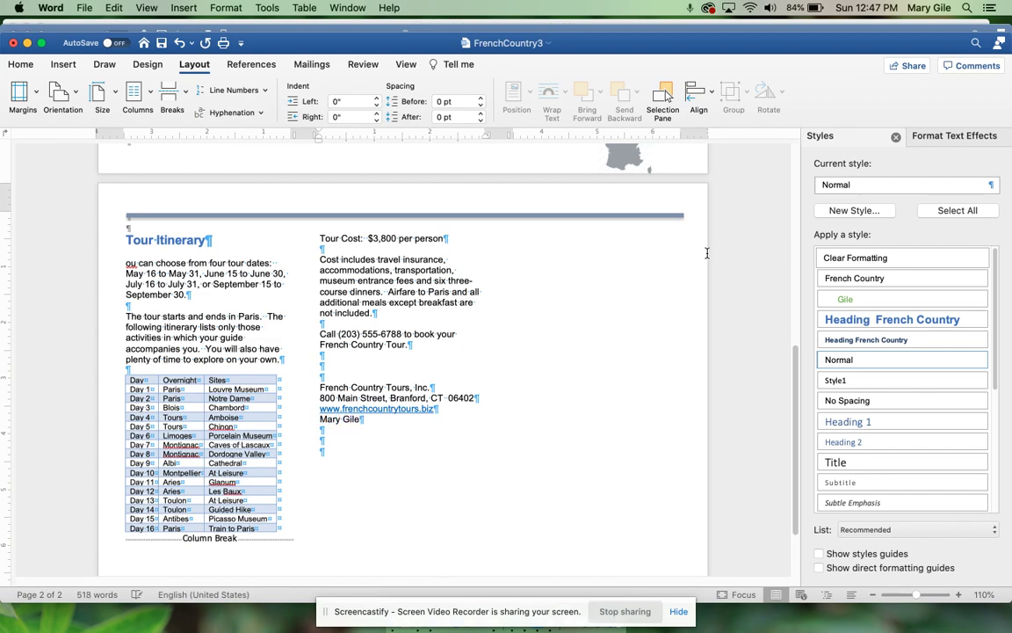
pyautogui.hotkey('ctrl', 'Up')
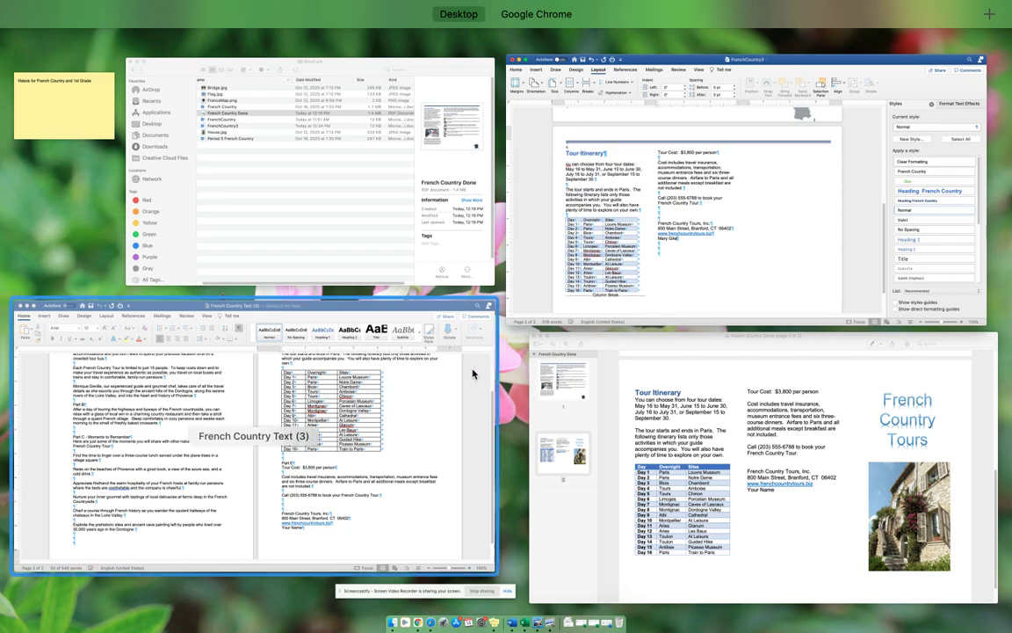
pyautogui.click(470, 368)
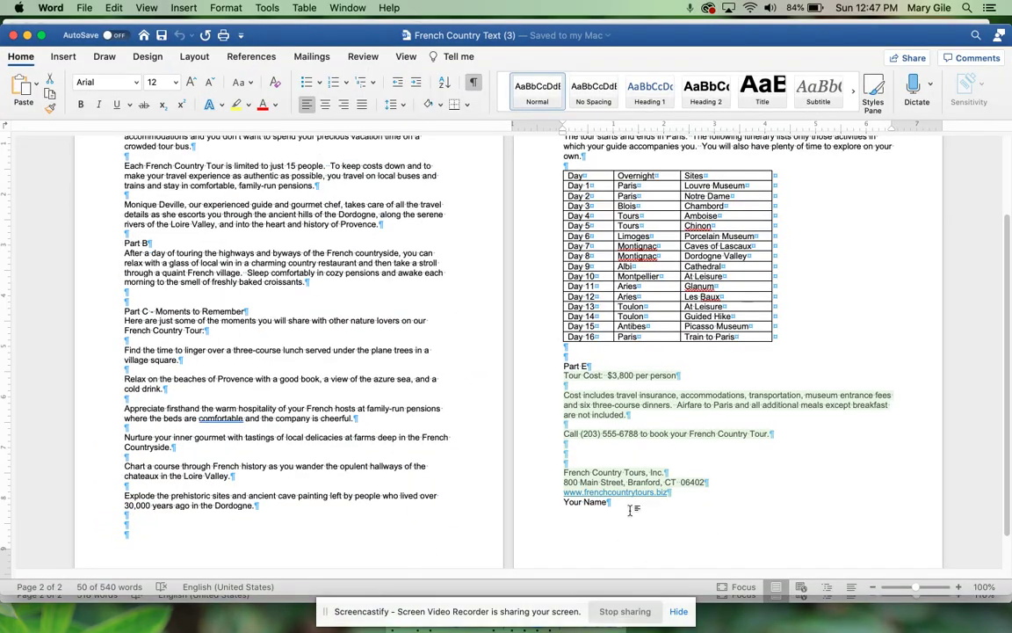
pyautogui.hotkey('ctrl', 'Up')
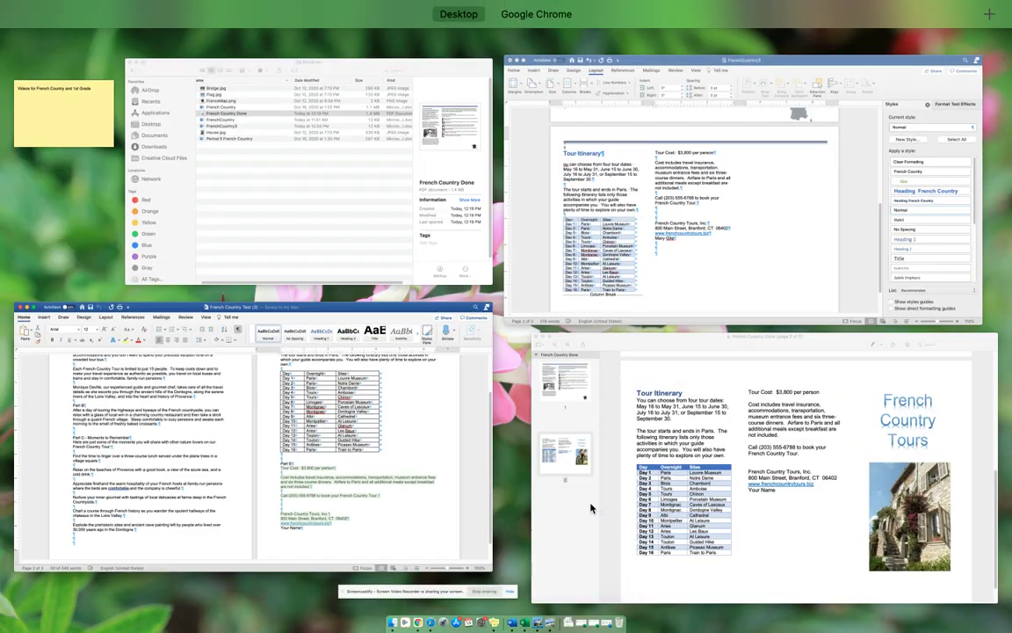
pyautogui.click(773, 281)
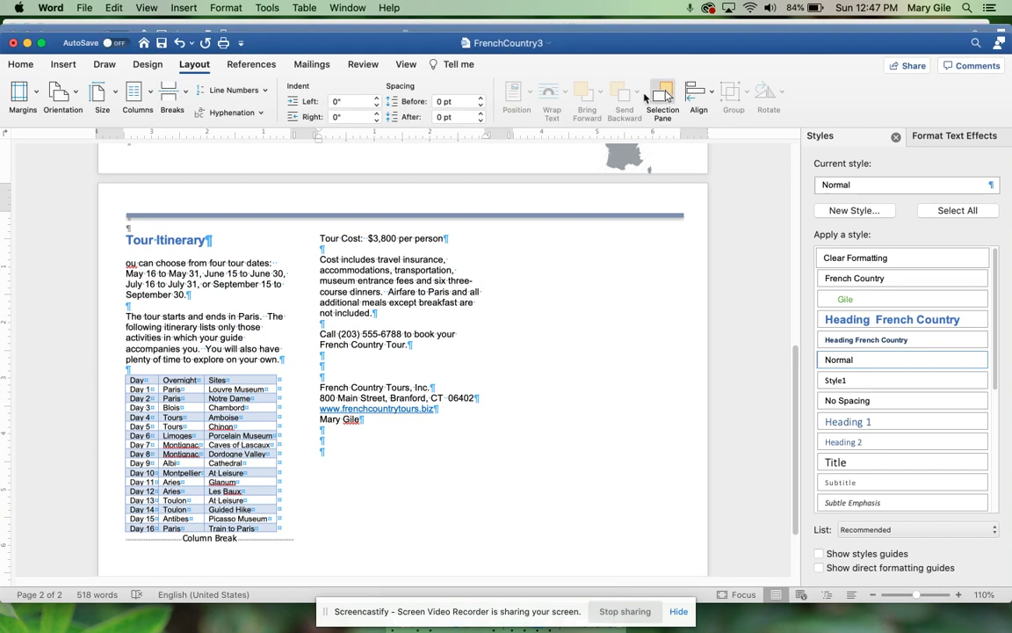
# Step: Insert a column break after the name line via Breaks > Column
pyautogui.click(177, 105)
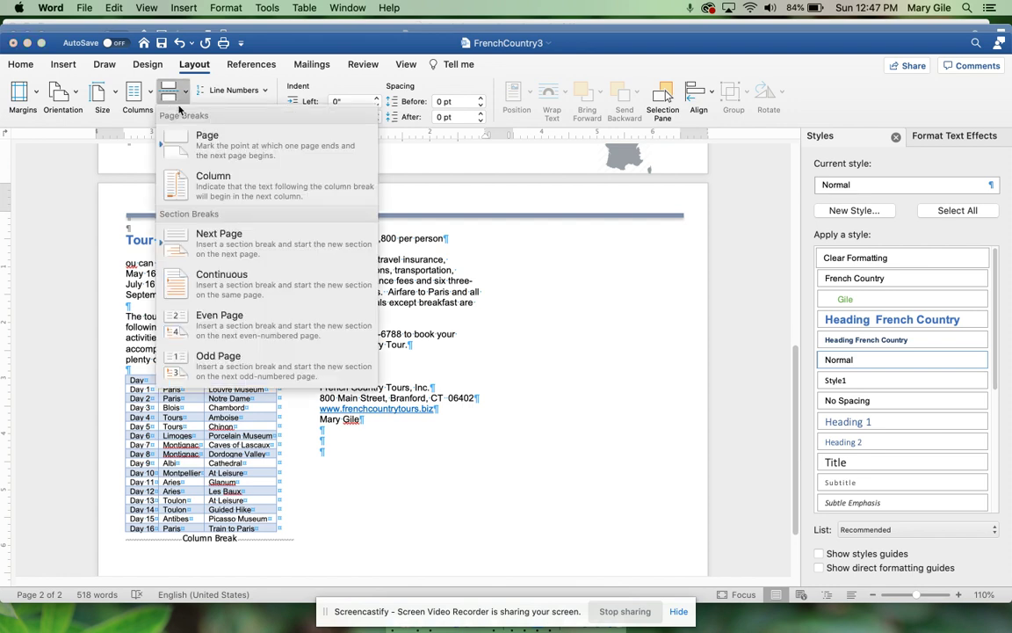
pyautogui.click(196, 179)
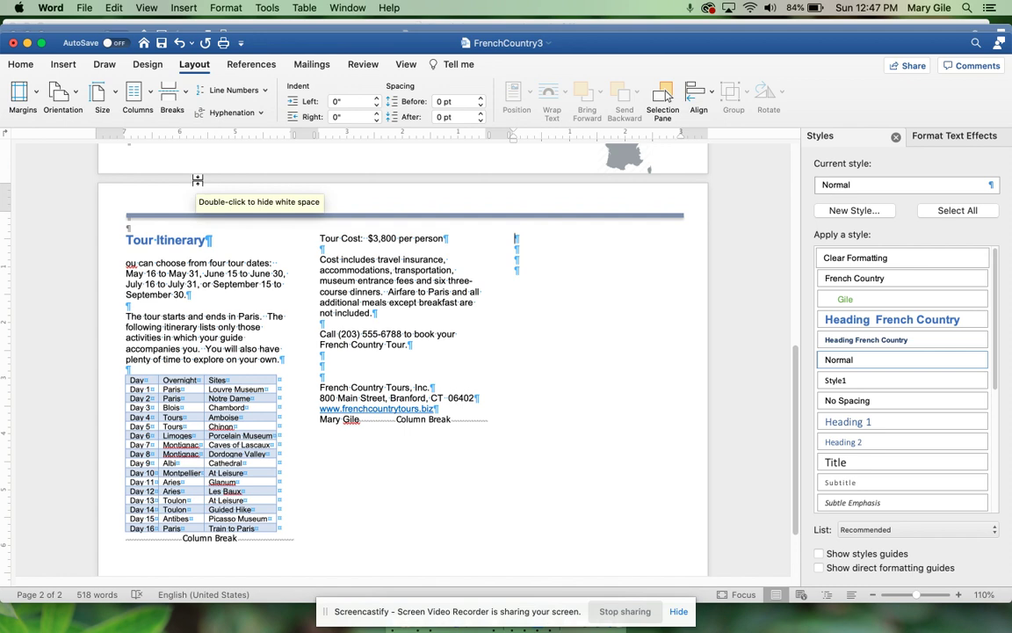
# Step: Insert a Gradient Fill: Blue, Accent color 5; Reflection WordArt reading 'French Country Tours' in the third column
pyautogui.click(67, 64)
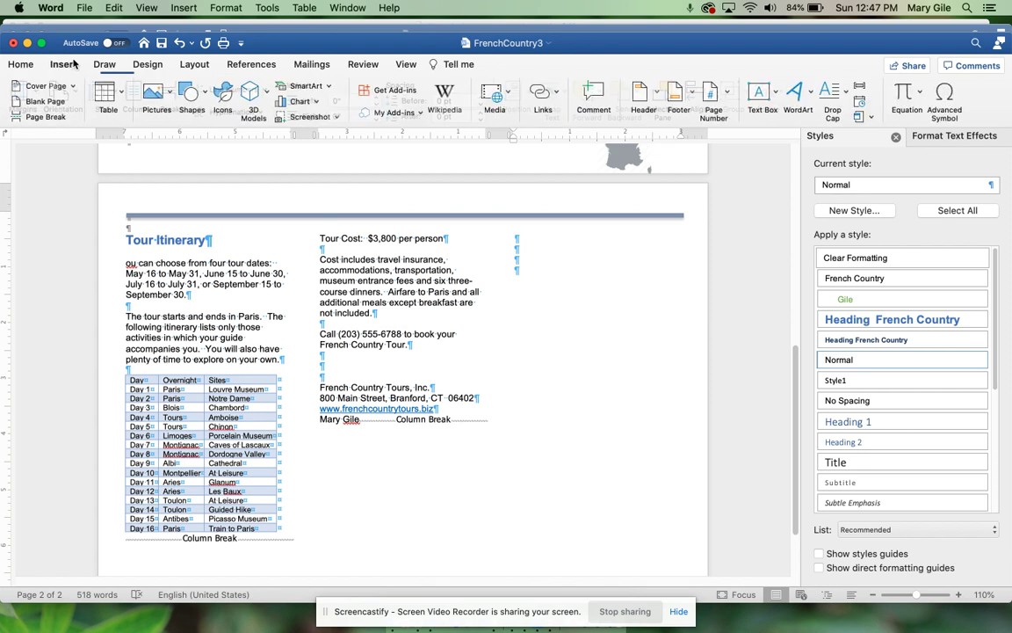
pyautogui.click(795, 90)
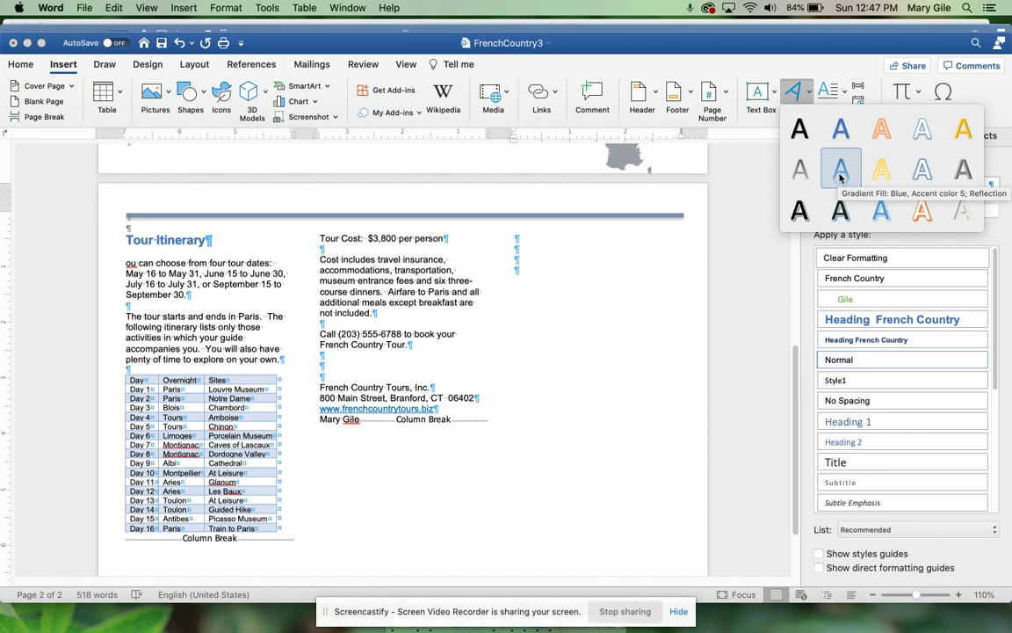
pyautogui.click(840, 172)
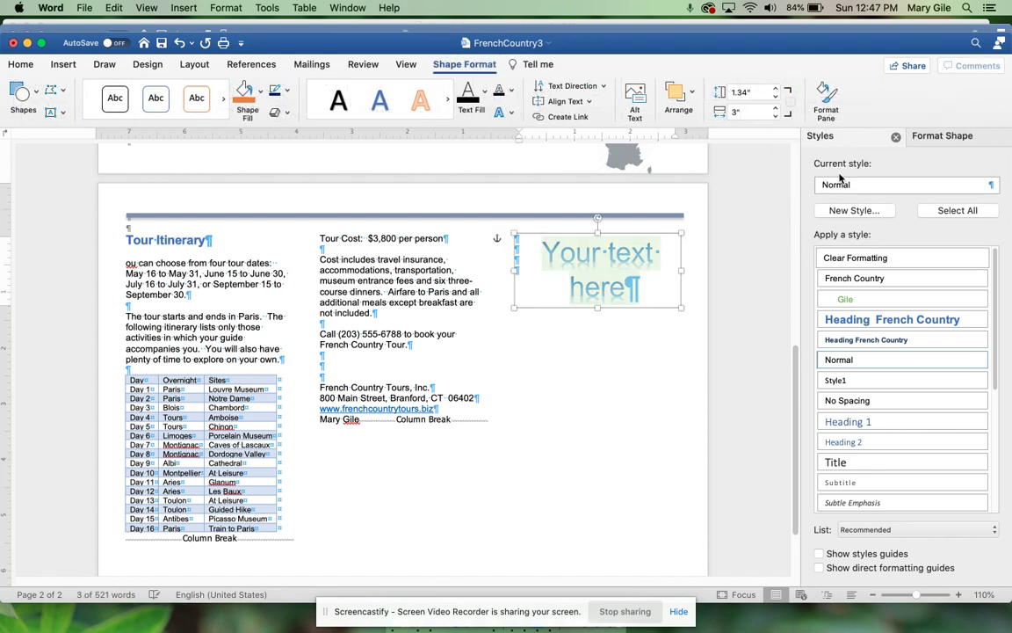
pyautogui.write('Fre')
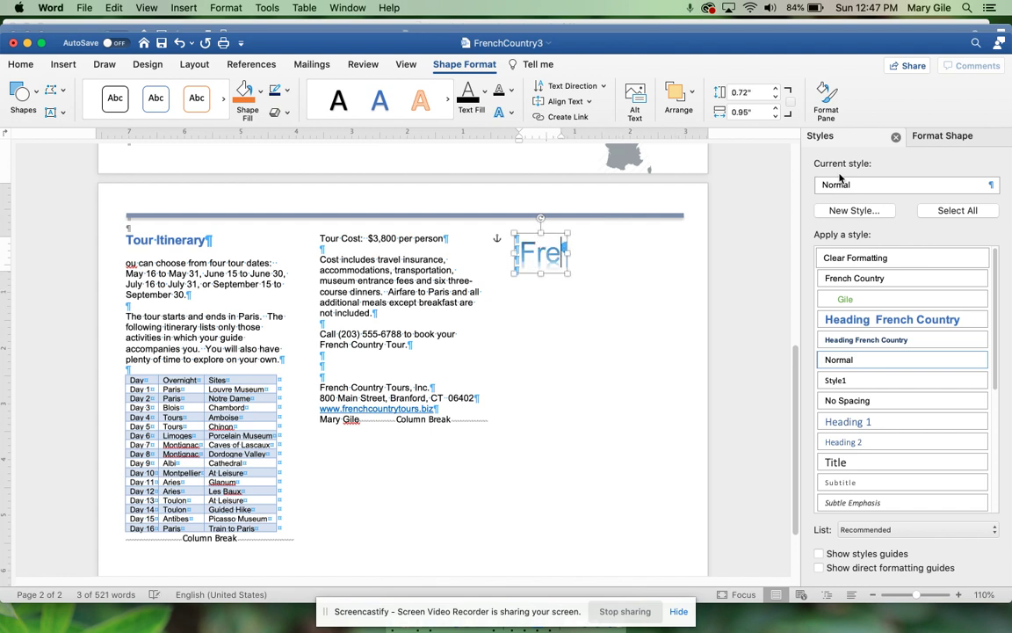
pyautogui.write('cn')
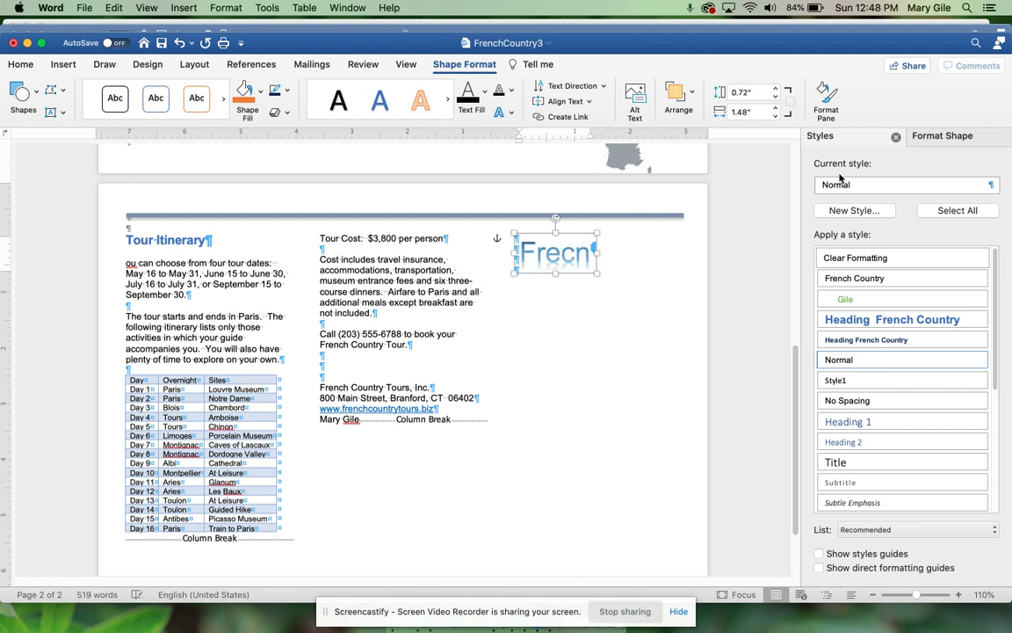
pyautogui.press('BackSpace')
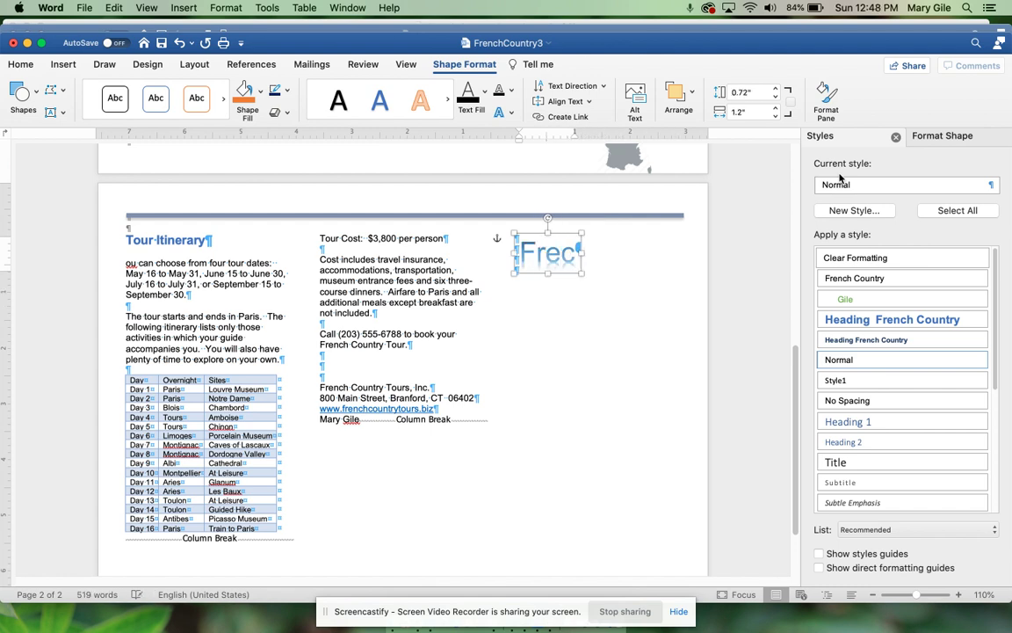
pyautogui.press('BackSpace')
pyautogui.write('nch')
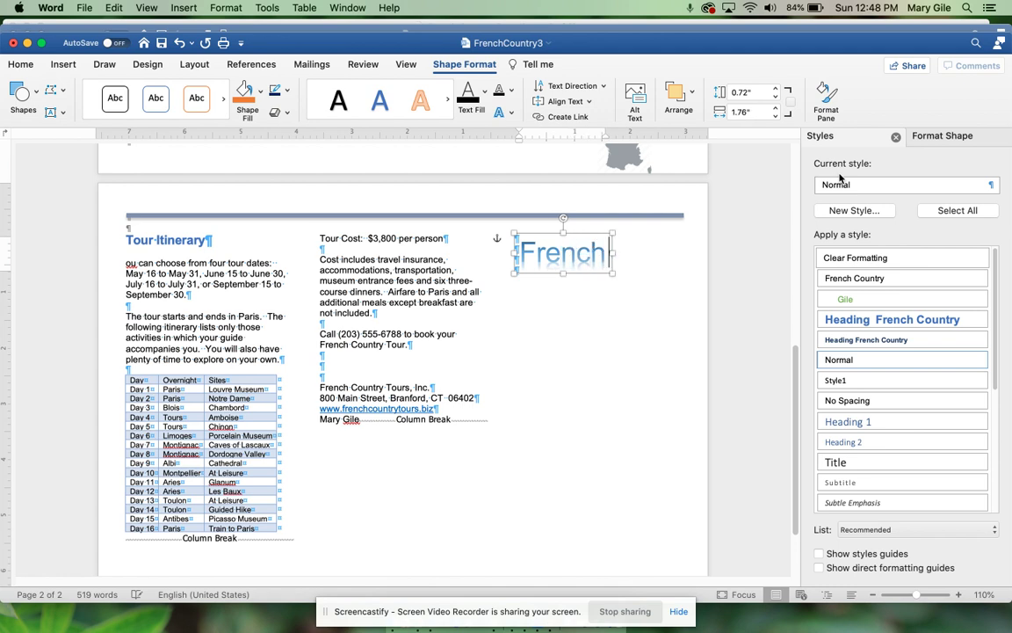
pyautogui.write(' Country')
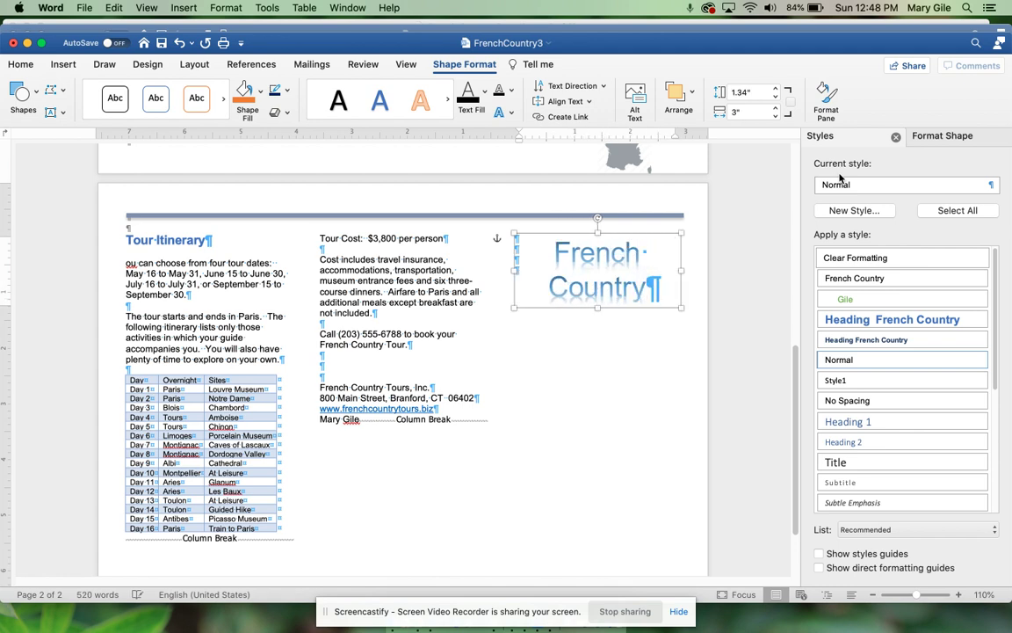
pyautogui.write(' Tou')
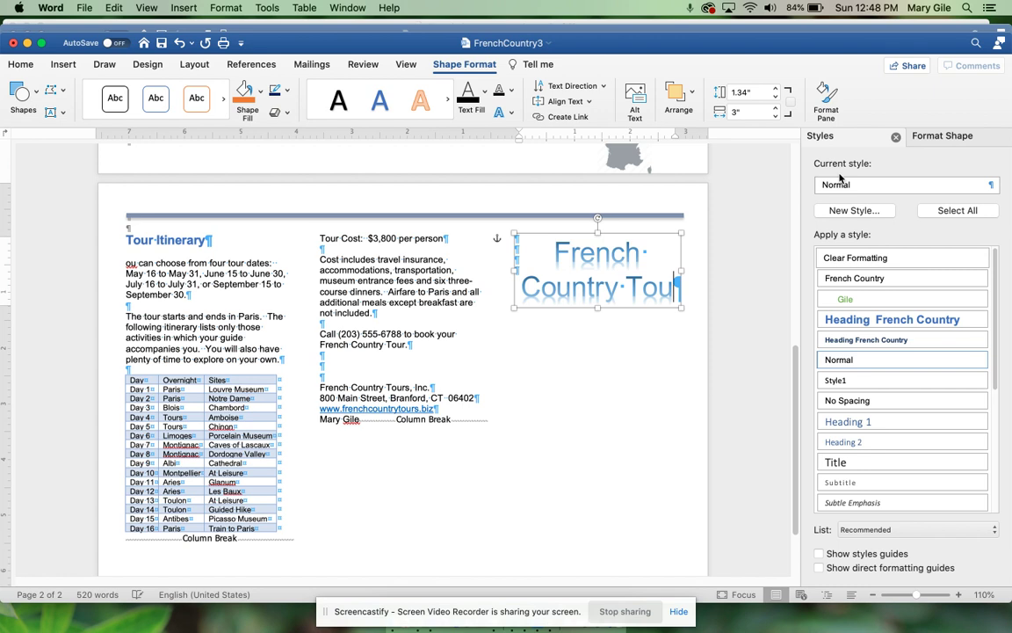
pyautogui.write('rs')
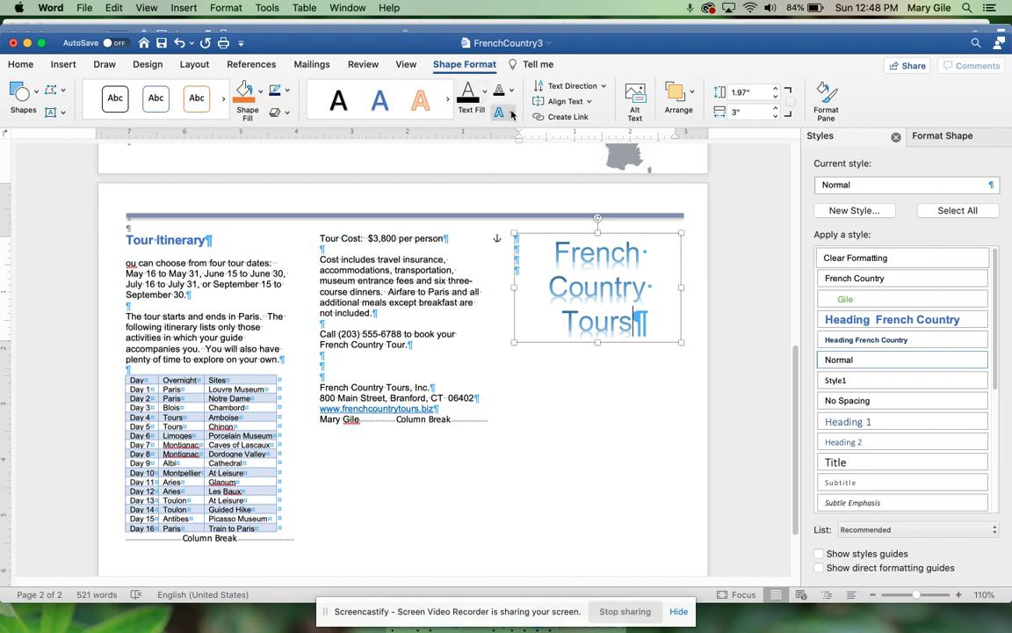
# Step: Fill the WordArt text with the Medium Gradient - Accent 5 preset gradient at 270°
pyautogui.click(484, 91)
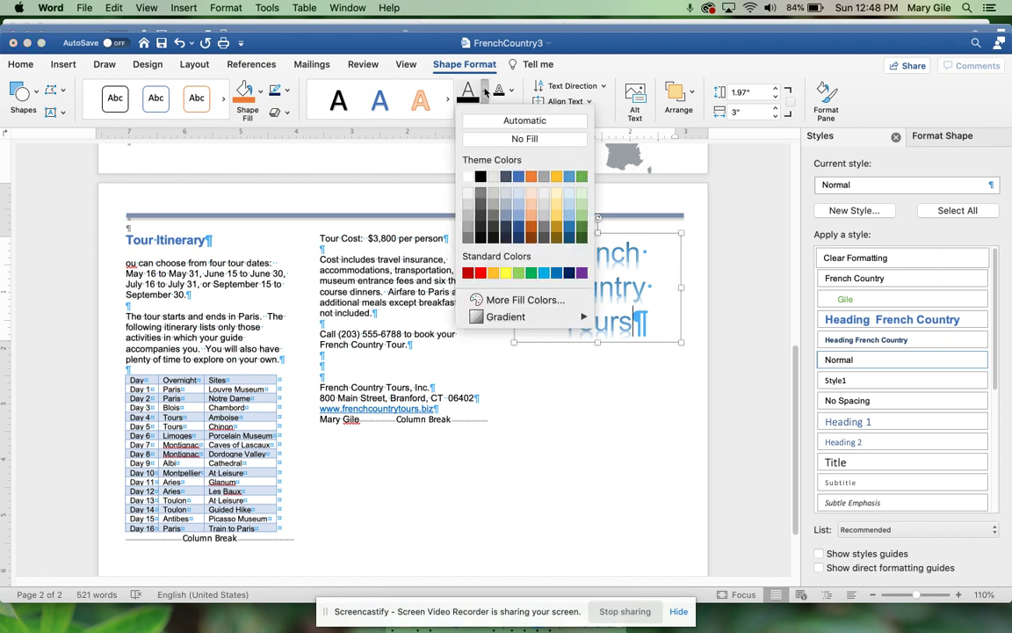
pyautogui.moveTo(514, 324)
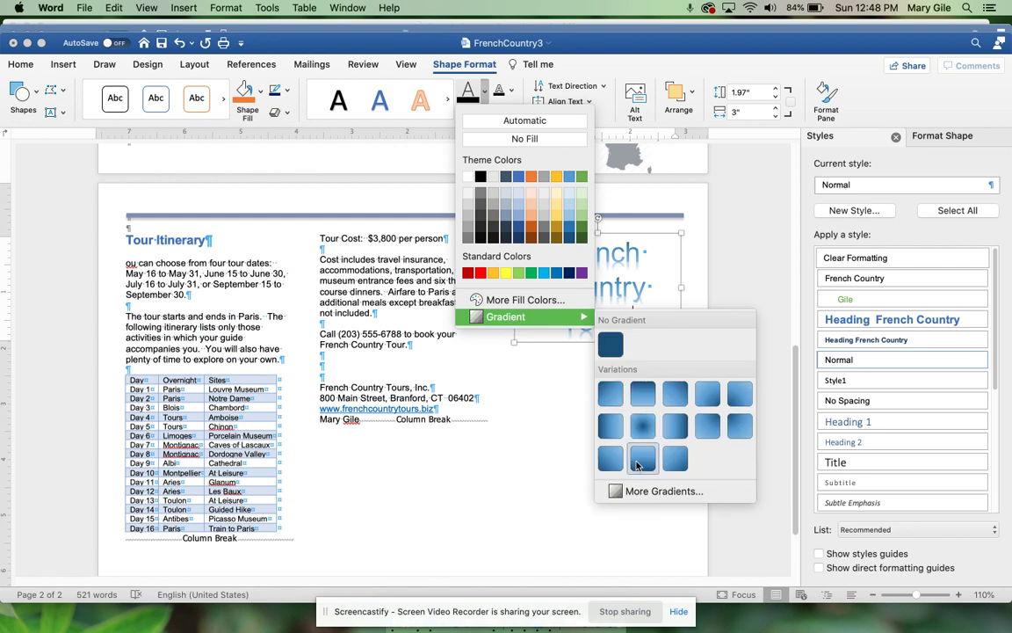
pyautogui.click(637, 497)
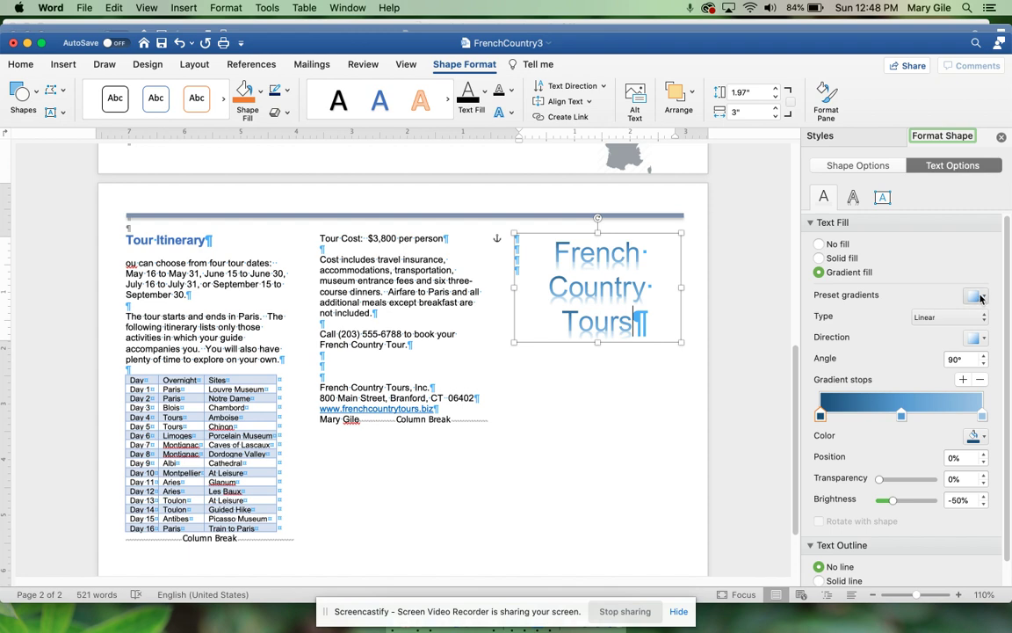
pyautogui.click(978, 296)
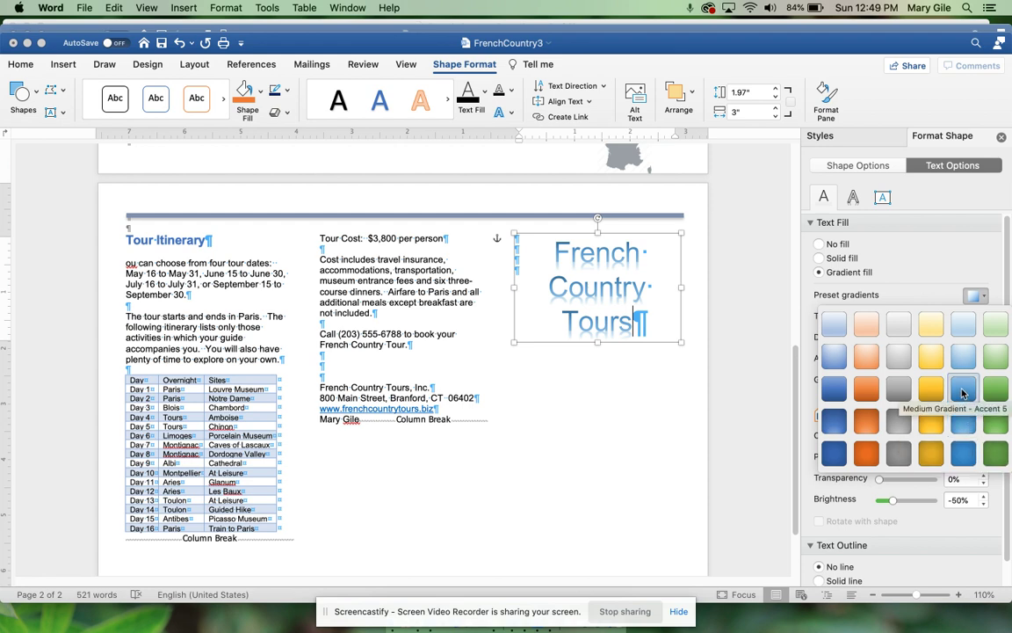
pyautogui.click(962, 391)
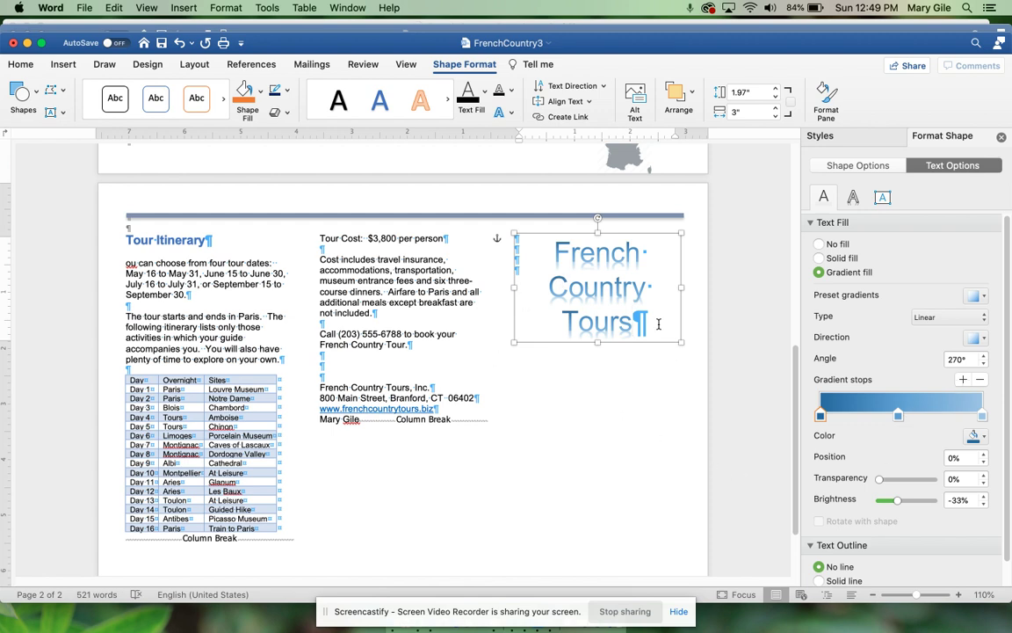
pyautogui.press('Return')
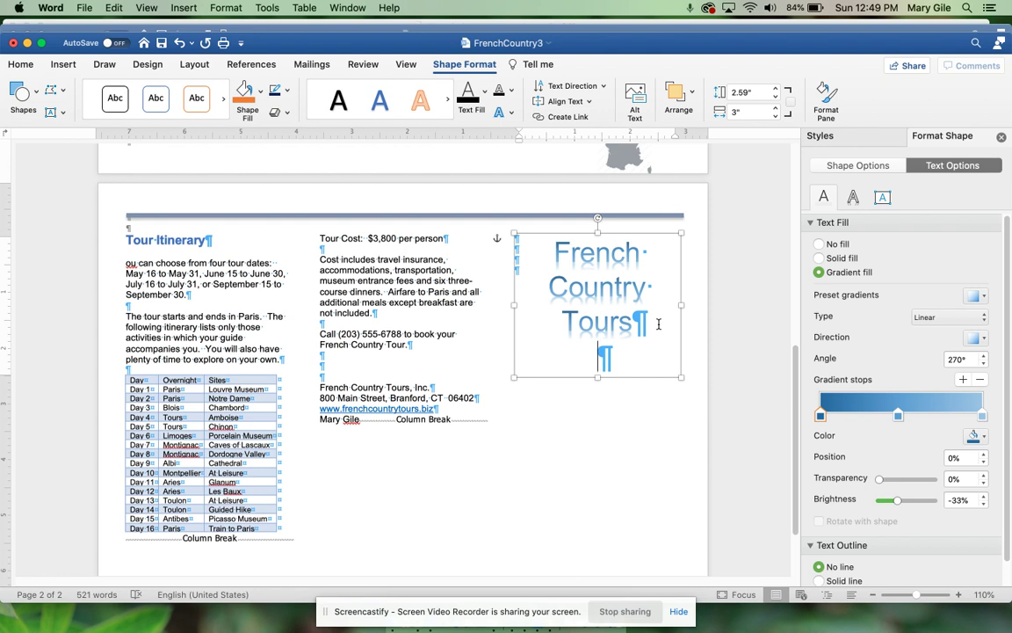
pyautogui.press('BackSpace')
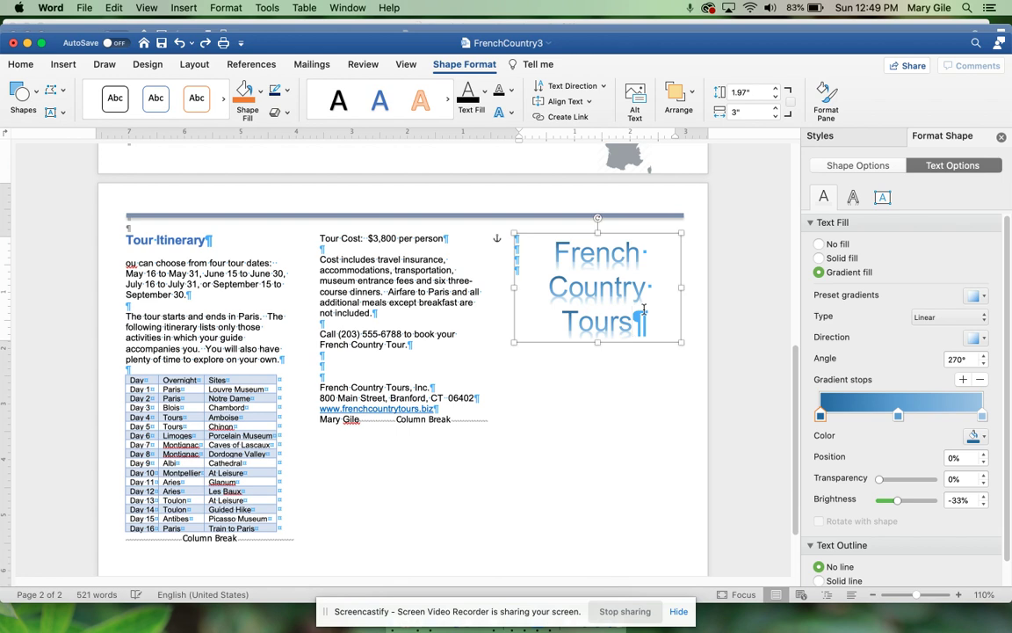
# Step: Move the French Country Tours WordArt box slightly lower on the page
pyautogui.click(517, 244)
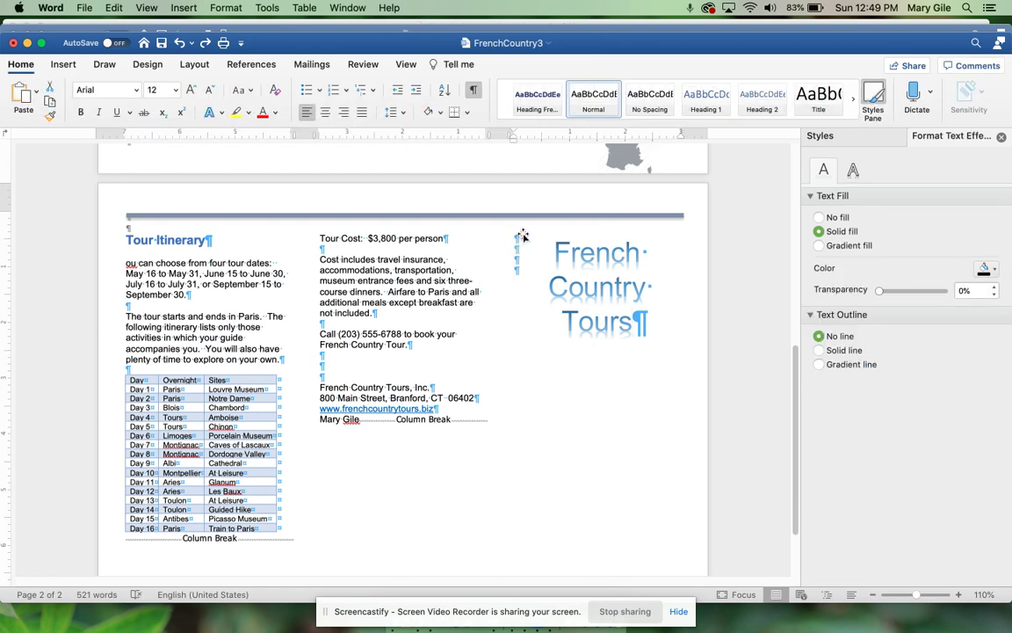
pyautogui.click(517, 243)
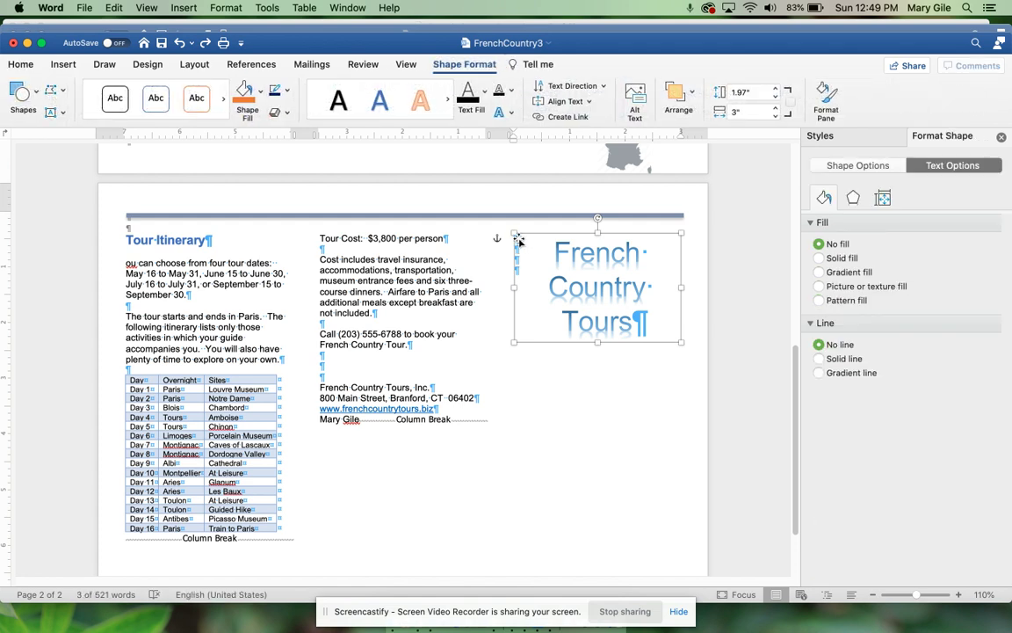
pyautogui.press('super+a')
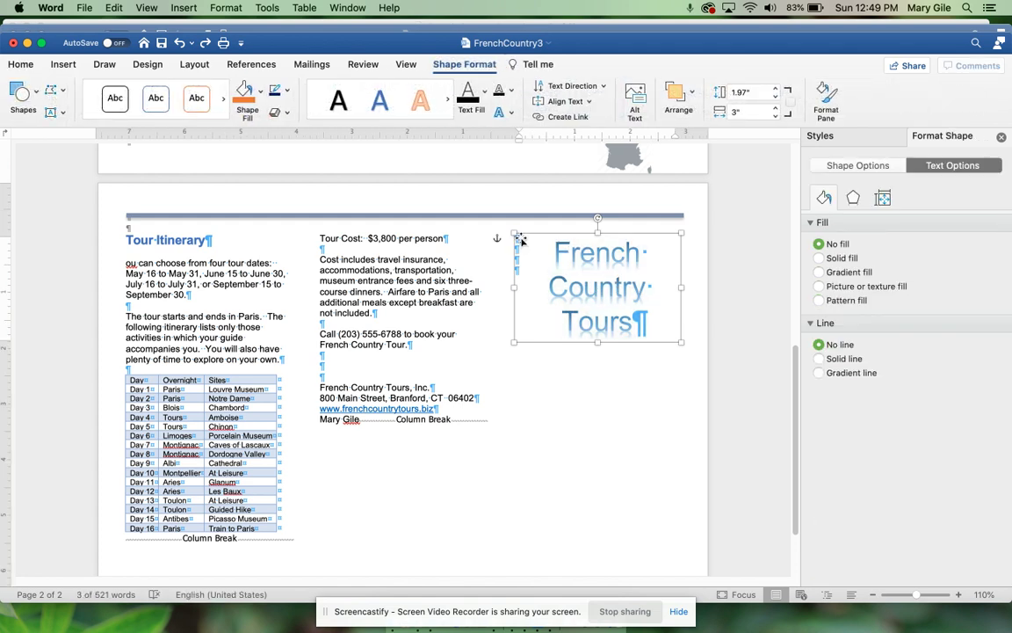
pyautogui.moveTo(520, 239); pyautogui.dragTo(522, 248)
# Step: Add a few extra blank lines in the right column beneath the WordArt
pyautogui.click(523, 239)
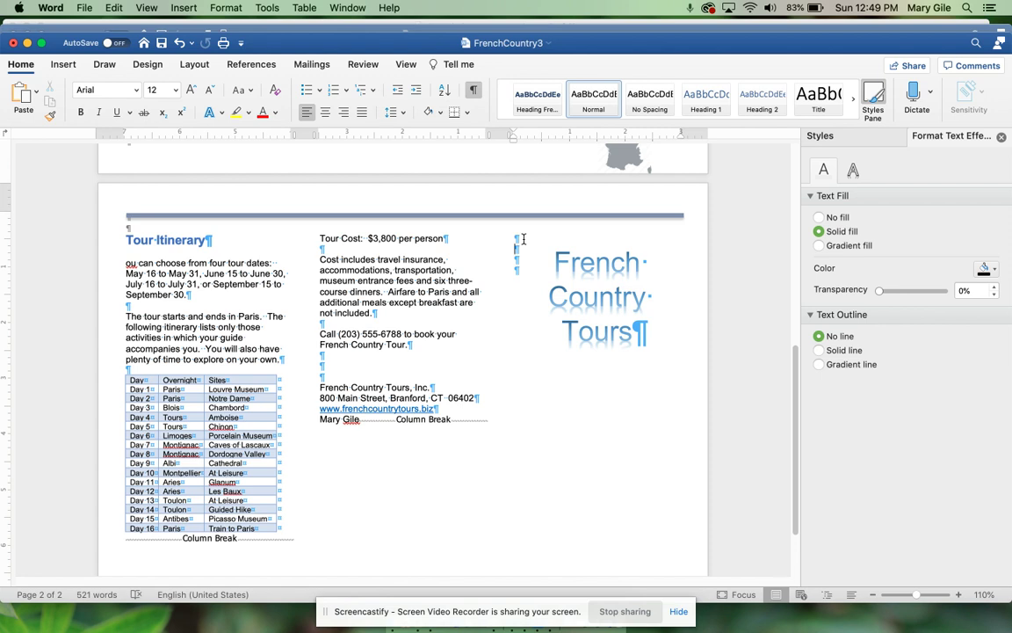
pyautogui.press('Return')
pyautogui.press('Return')
pyautogui.press('Return')
pyautogui.press('Return')
pyautogui.press('Return')
pyautogui.press('Return')
pyautogui.press('Return')
pyautogui.press('Return')
pyautogui.press('Return')
pyautogui.press('BackSpace')
# Step: Insert the House.jpg picture from the Brochure folder beneath the WordArt
pyautogui.click(61, 66)
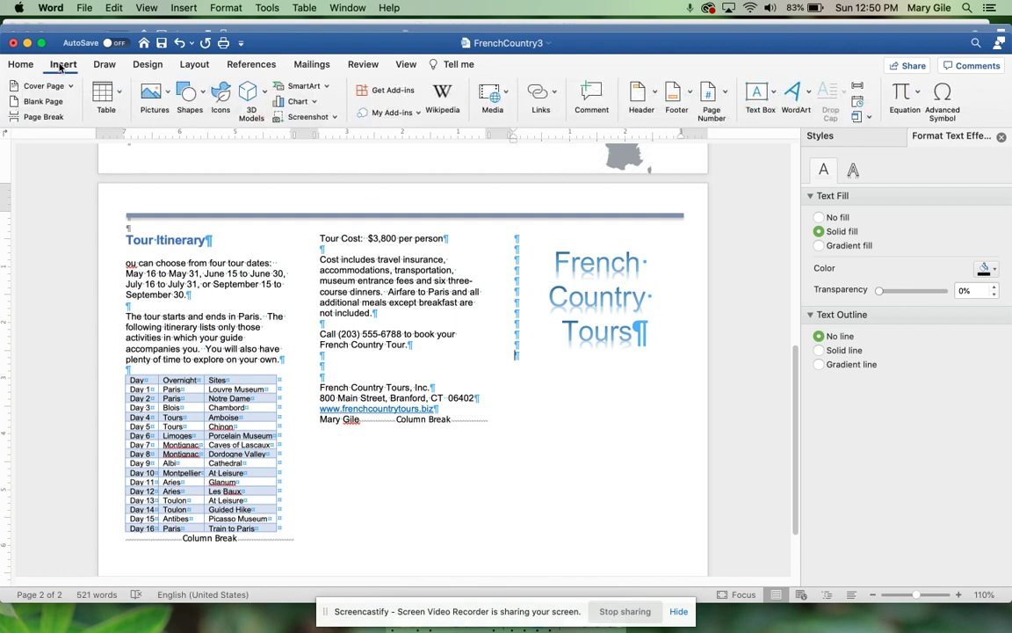
pyautogui.click(153, 95)
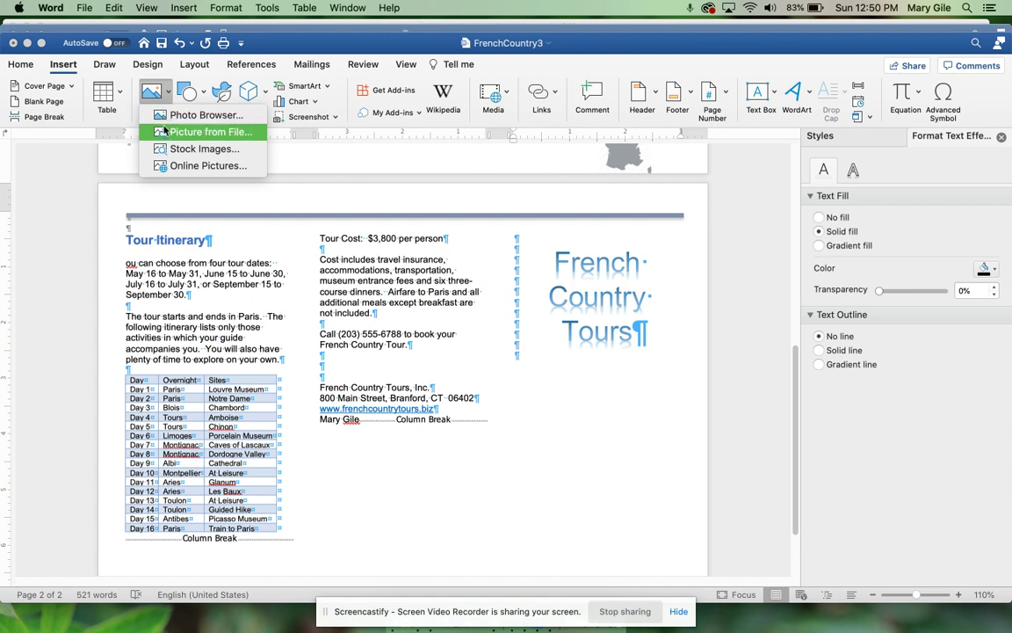
pyautogui.click(163, 132)
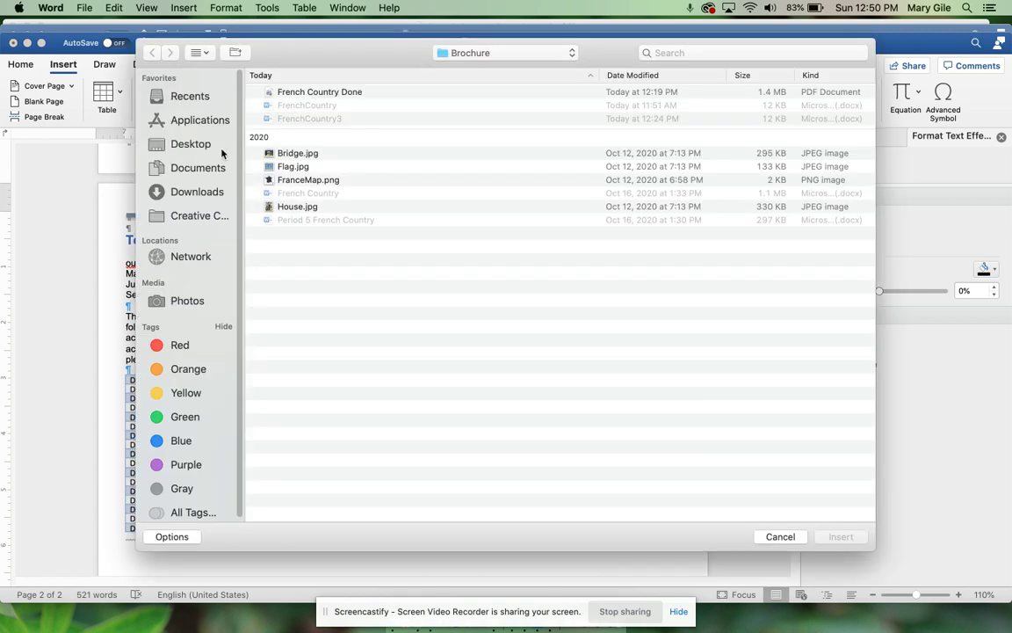
pyautogui.click(332, 208)
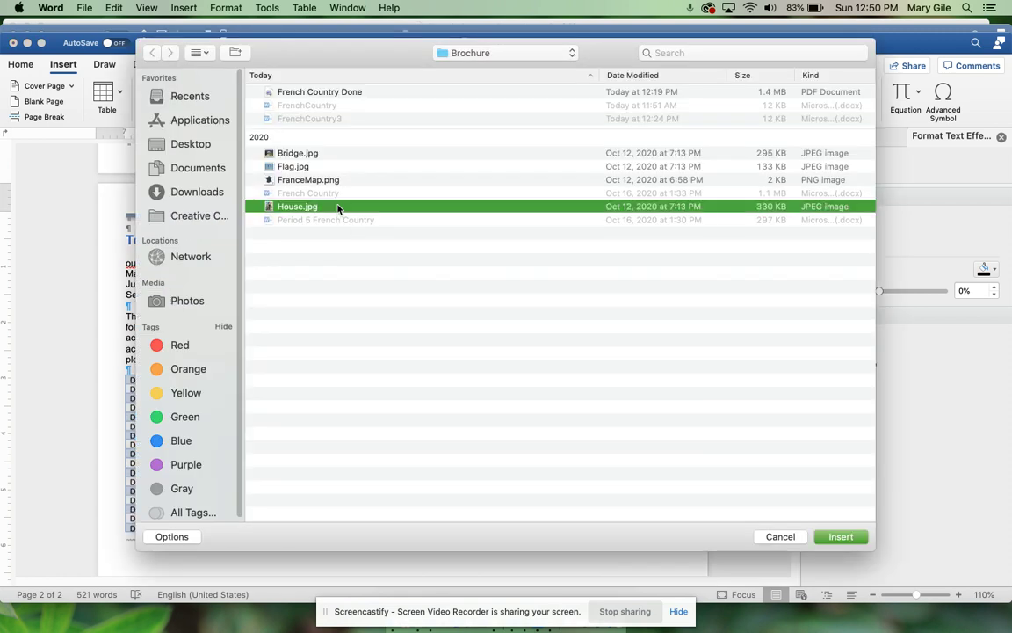
pyautogui.click(841, 537)
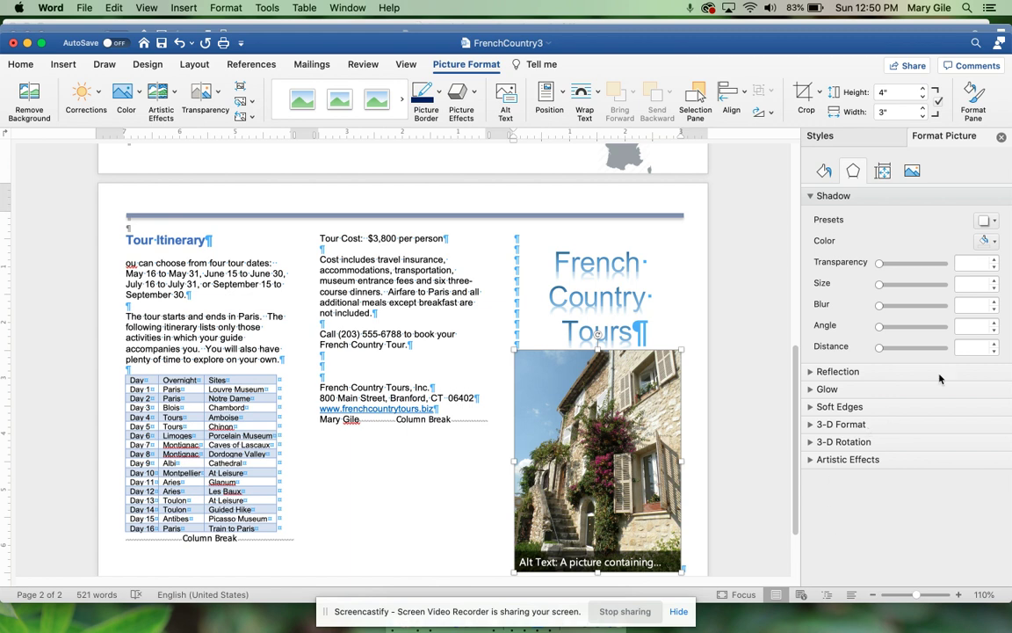
# Step: Set the house photo's height to 3.4", scaling its width to 2.55"
pyautogui.click(902, 96)
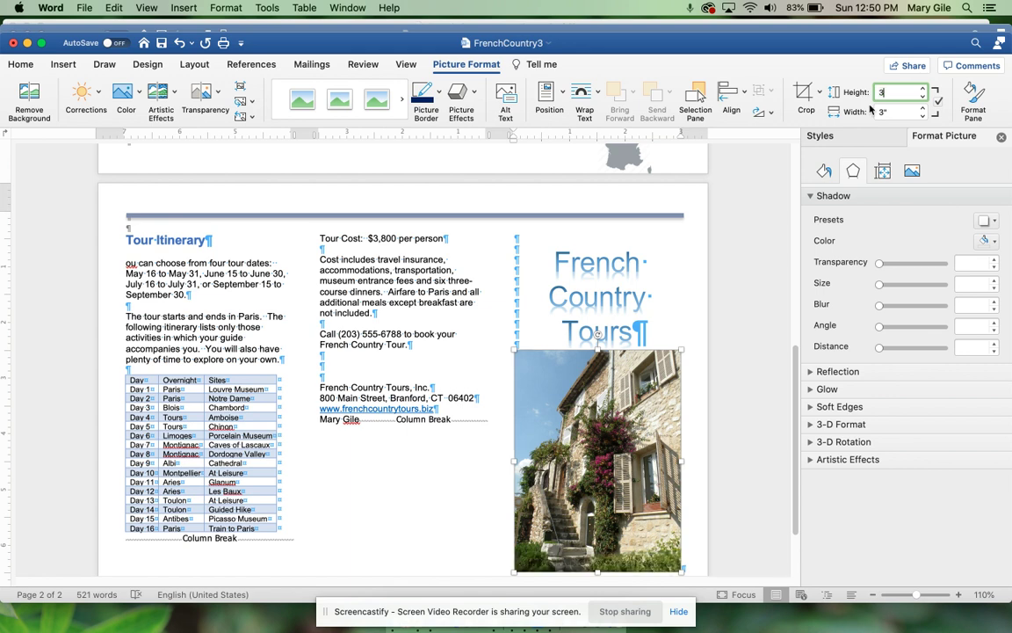
pyautogui.write('3.4')
pyautogui.press('Return')
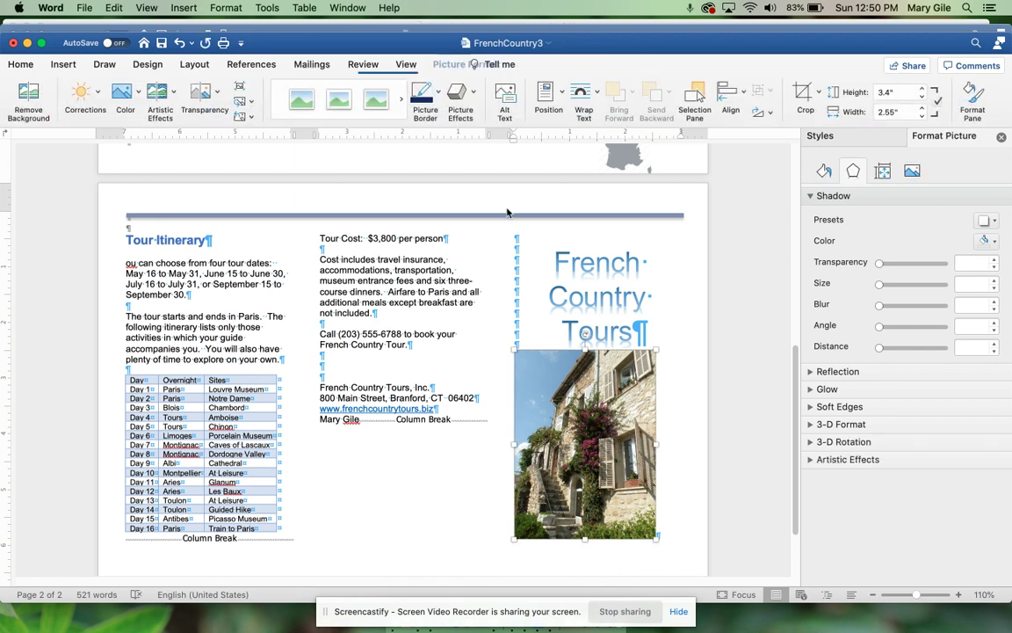
# Step: Set the house photo's text wrapping to In Front of Text
pyautogui.click(593, 97)
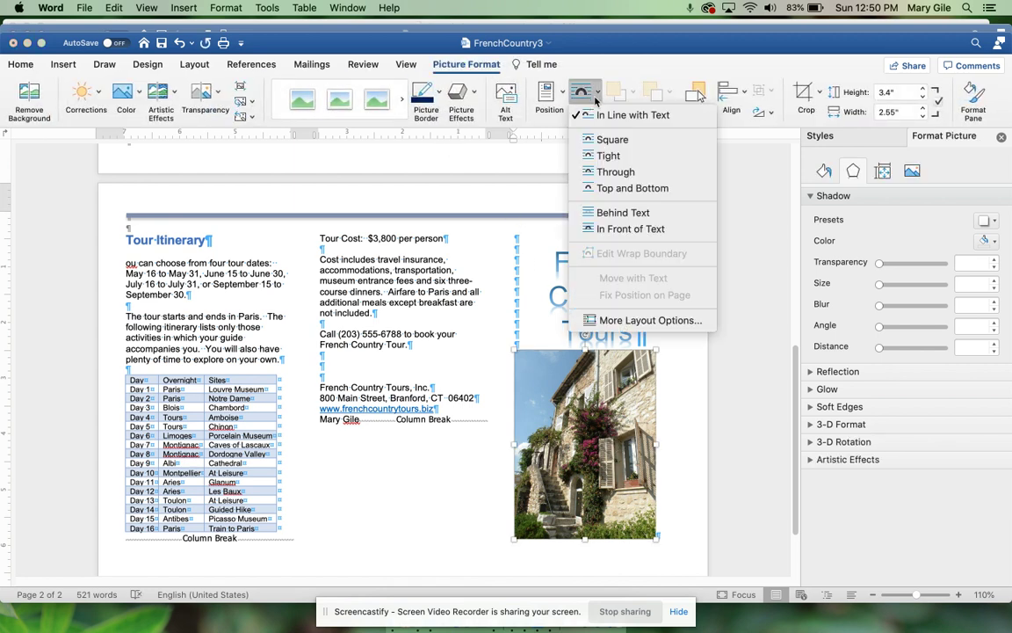
pyautogui.click(607, 228)
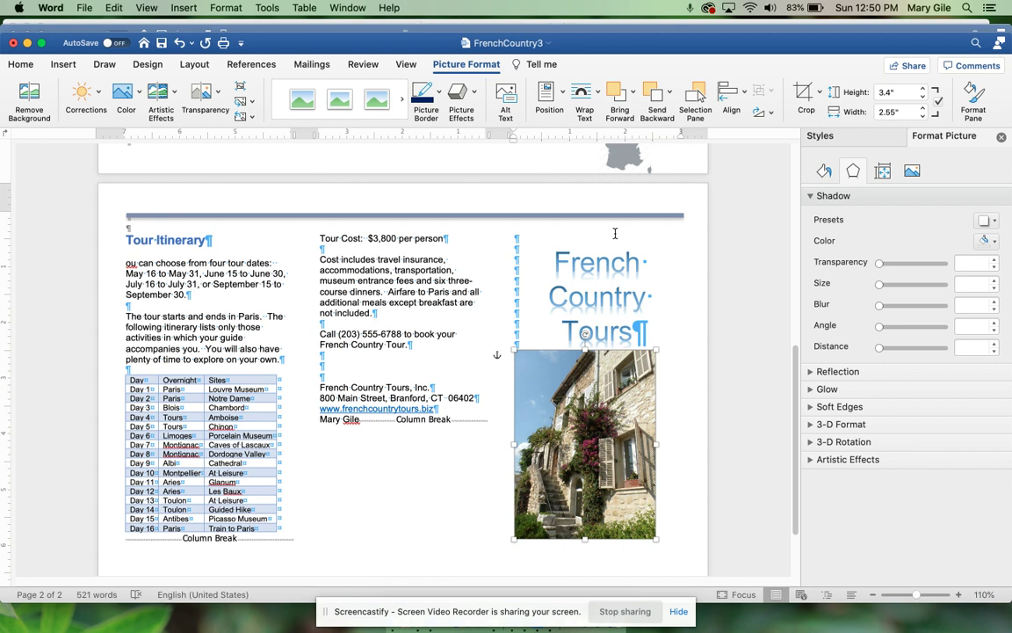
pyautogui.click(21, 65)
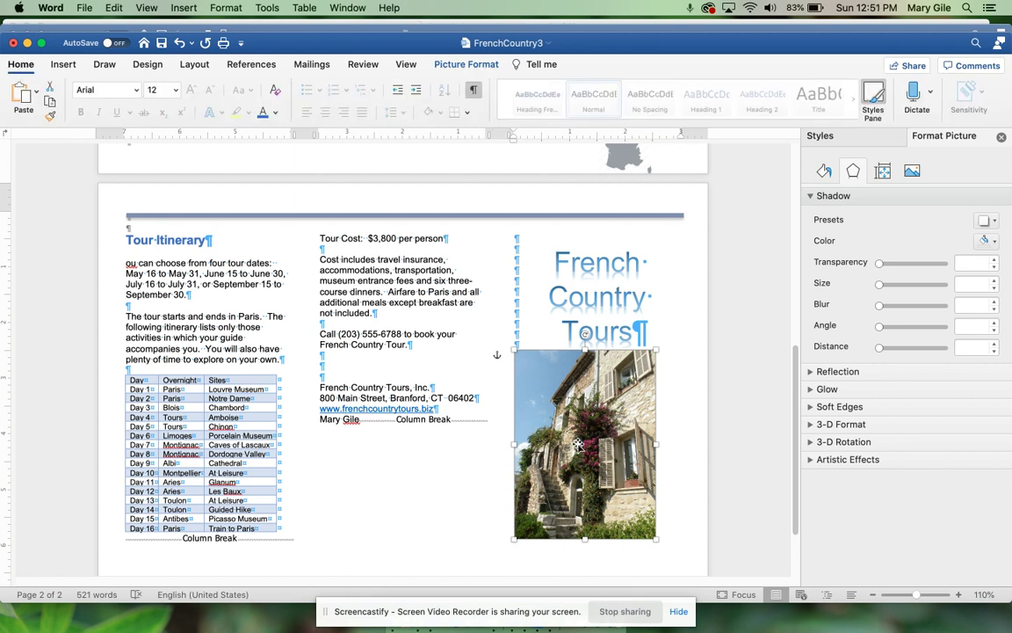
# Step: Nudge the house photo slightly right and down, to about 7.66" left and 3.06" top
pyautogui.rightClick(578, 445)
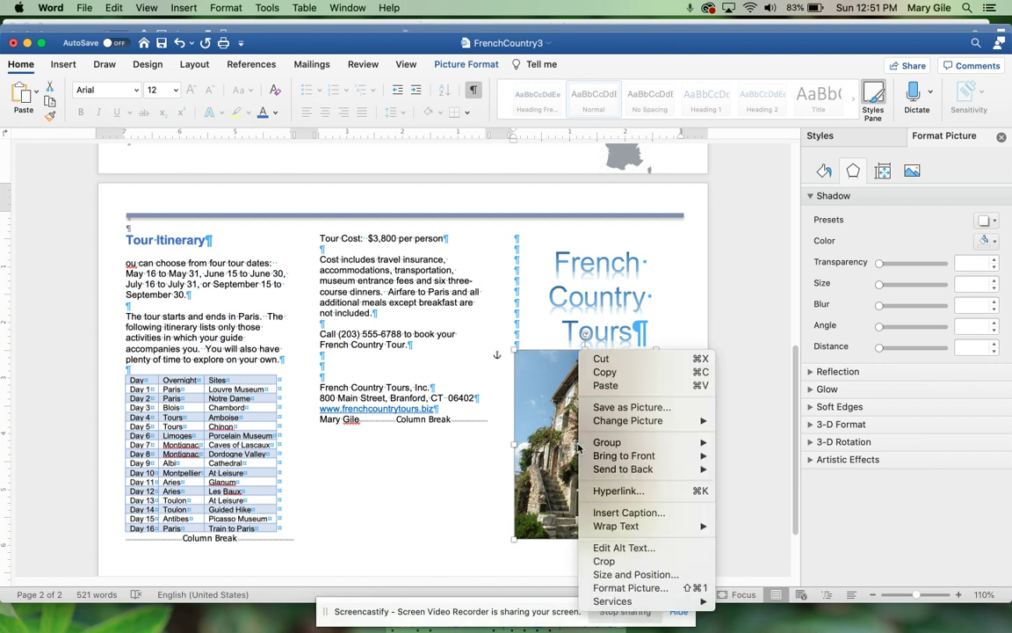
pyautogui.click(456, 67)
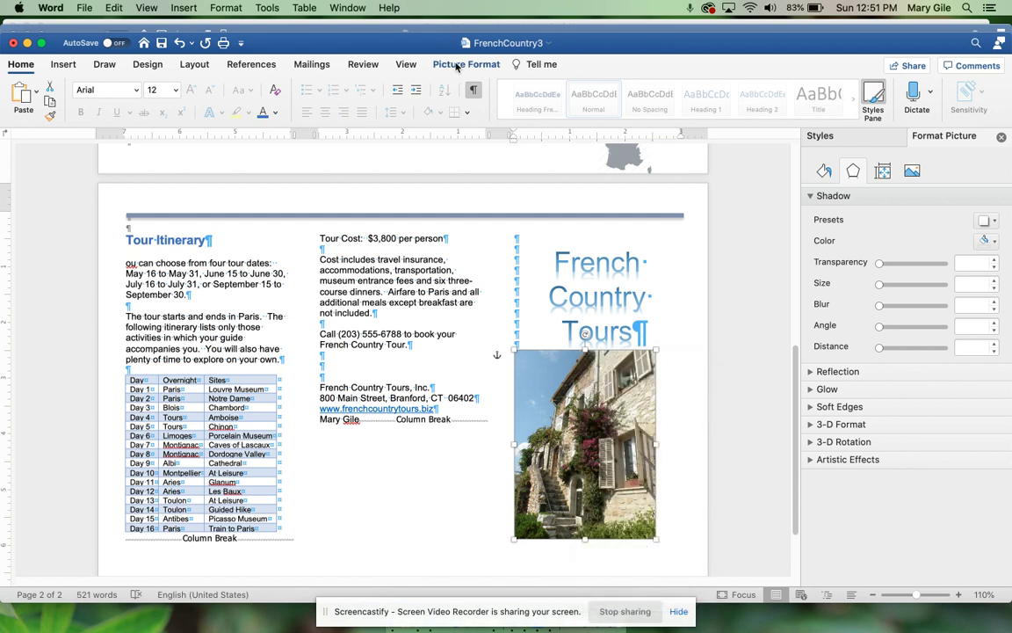
pyautogui.click(456, 66)
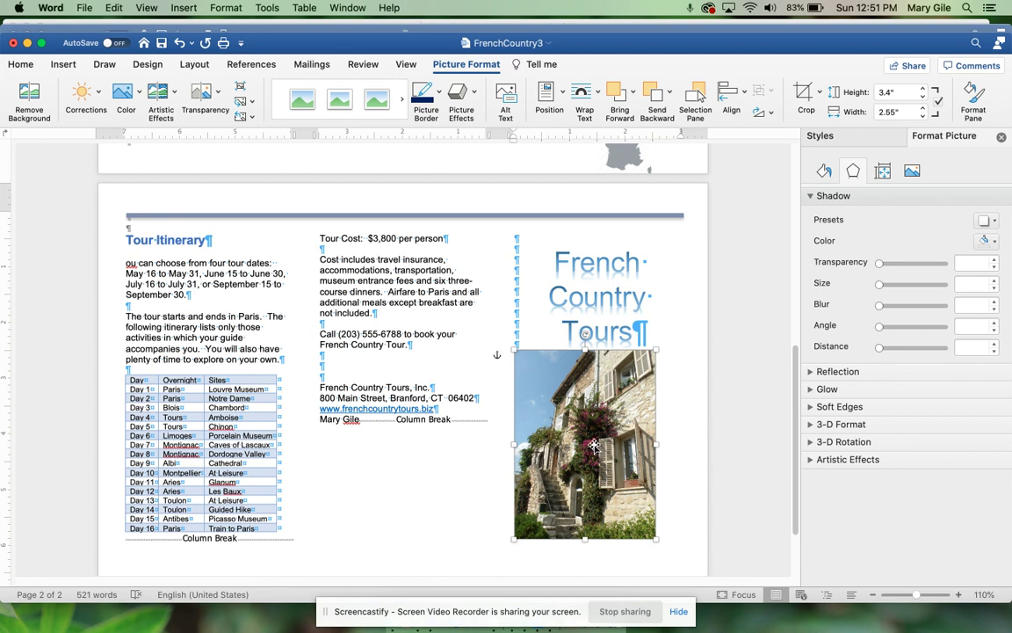
pyautogui.rightClick(594, 446)
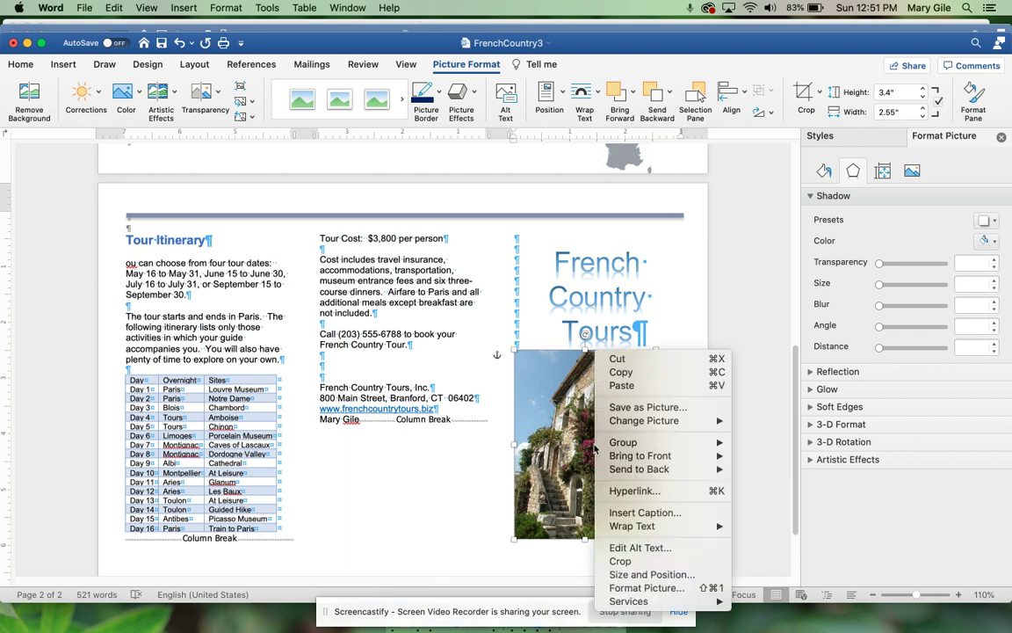
pyautogui.click(582, 444)
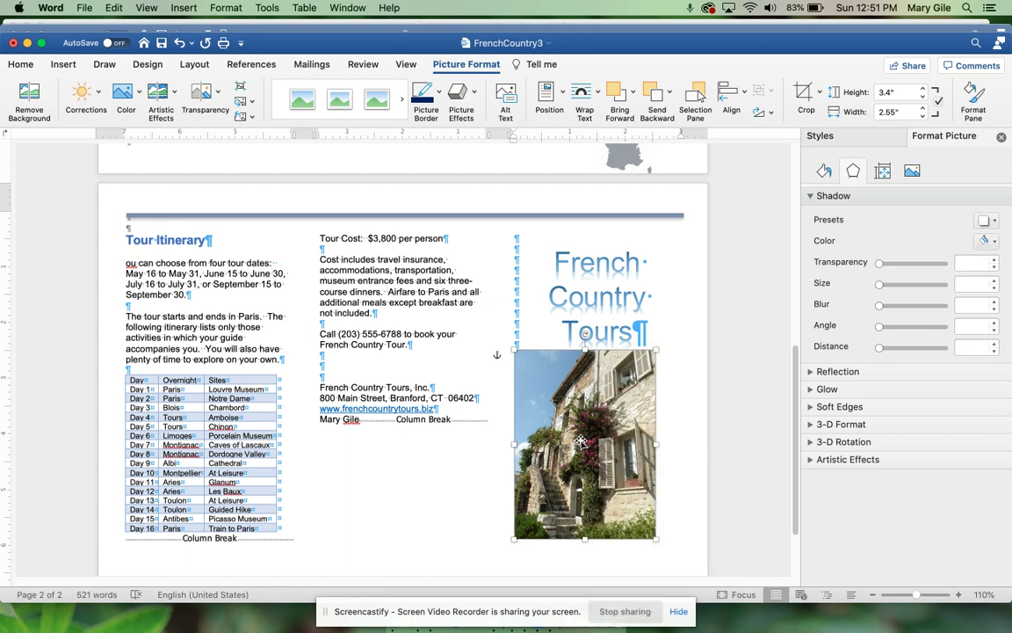
pyautogui.moveTo(581, 442); pyautogui.dragTo(621, 451)
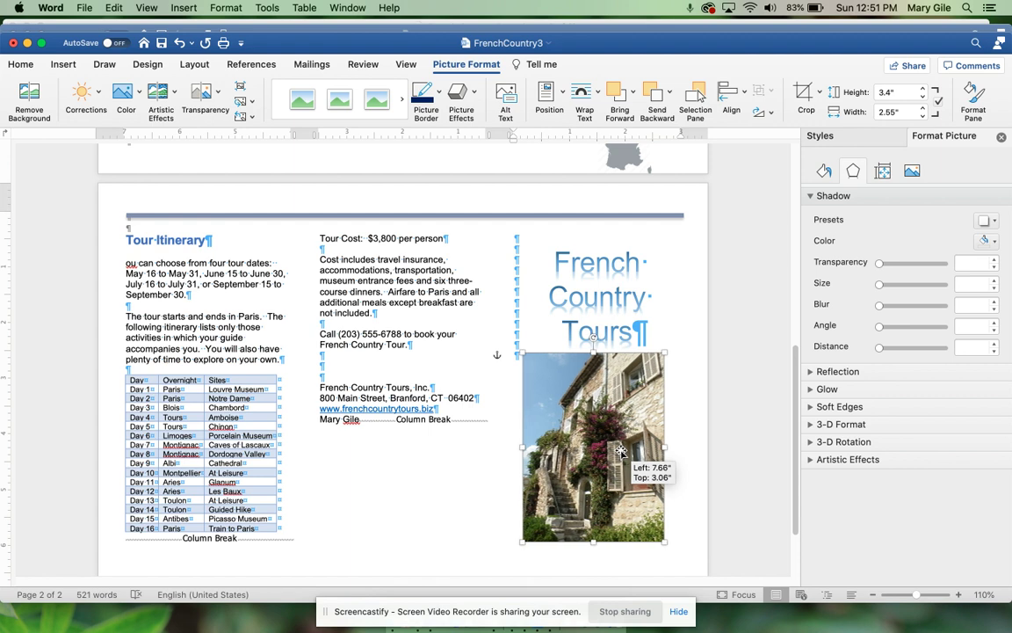
pyautogui.click(562, 95)
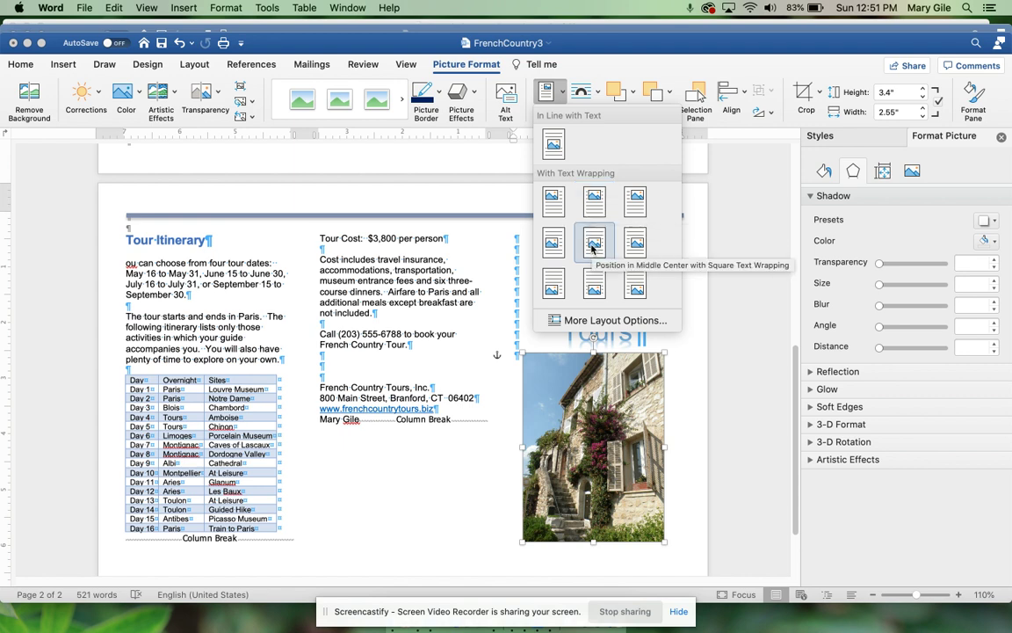
# Step: Close the Position gallery unchanged and shift the photo a bit further right and down
pyautogui.click(581, 488)
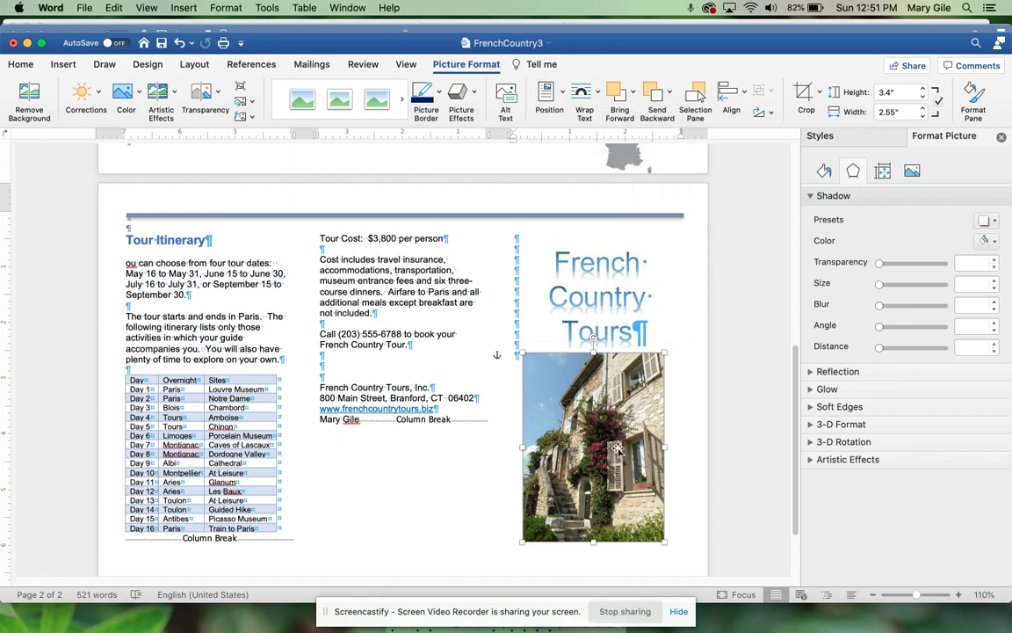
pyautogui.moveTo(618, 450); pyautogui.dragTo(623, 452)
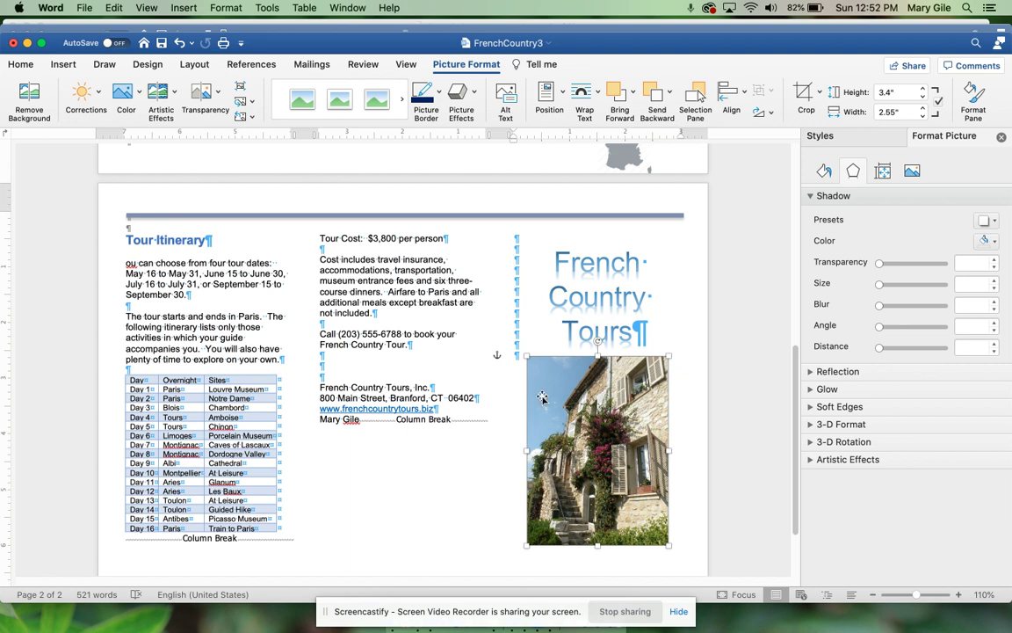
# Step: Unlink page 2's header from page 1 and delete its dark header line
pyautogui.doubleClick(497, 215)
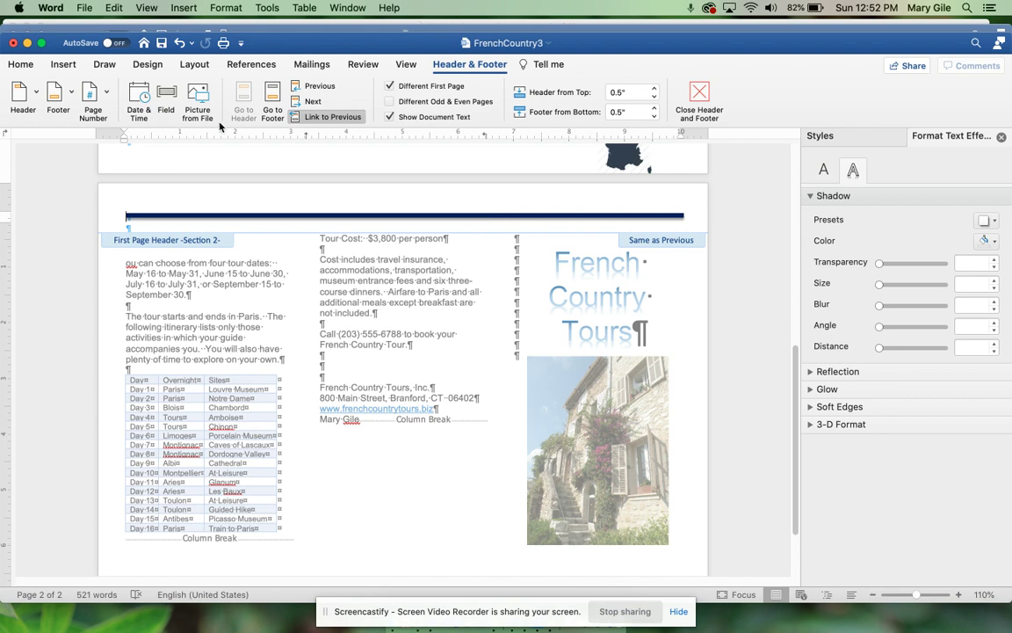
pyautogui.click(325, 120)
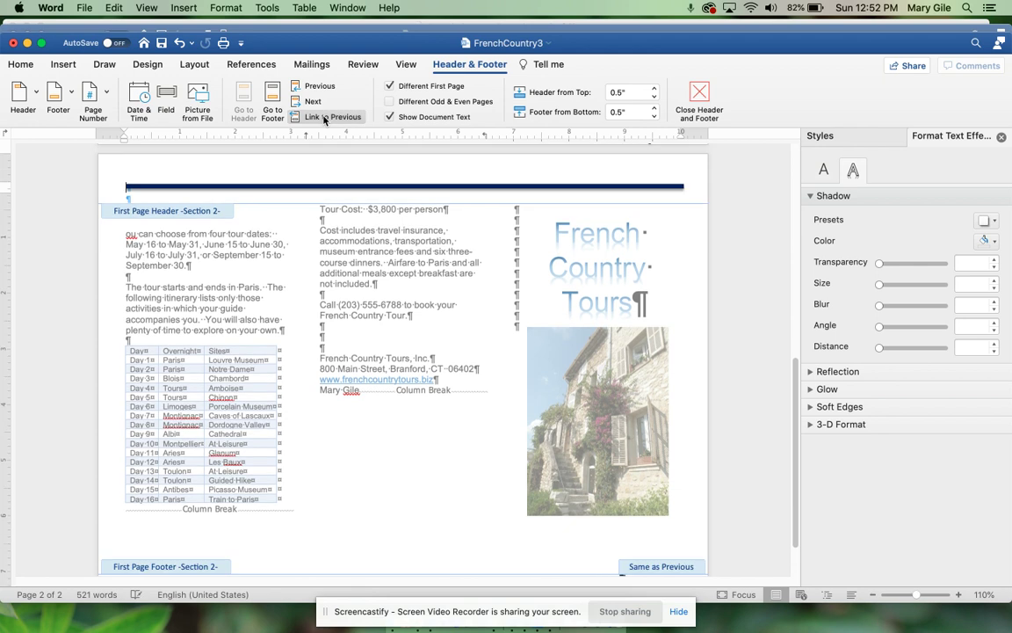
pyautogui.click(316, 186)
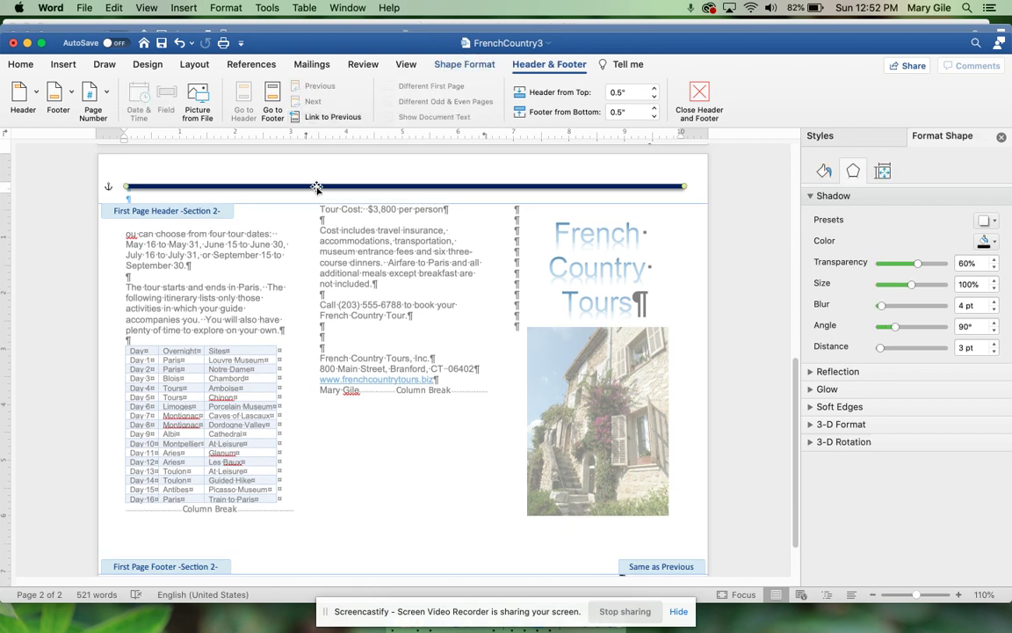
pyautogui.press('Delete')
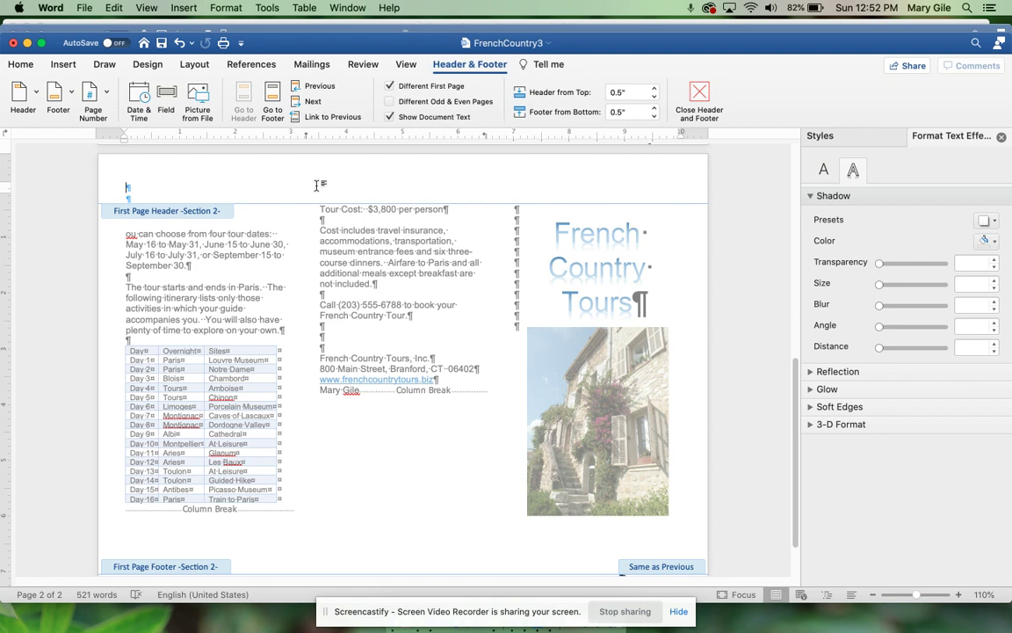
# Step: Unlink page 2's footer from page 1 and delete its France map
pyautogui.scroll(2, 348, 459)
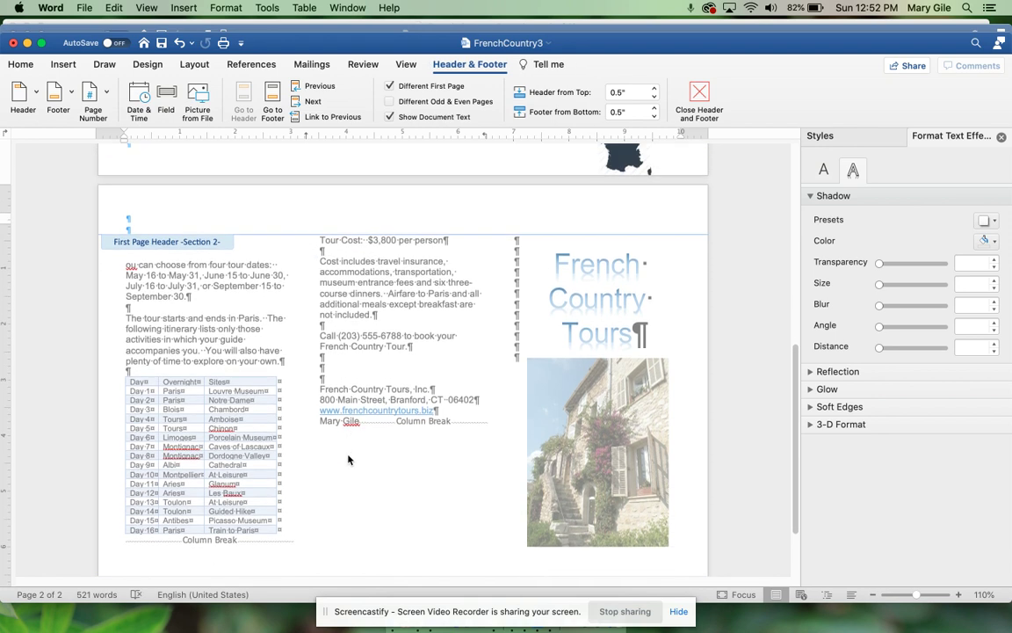
pyautogui.scroll(-3, 348, 459)
pyautogui.click(562, 545)
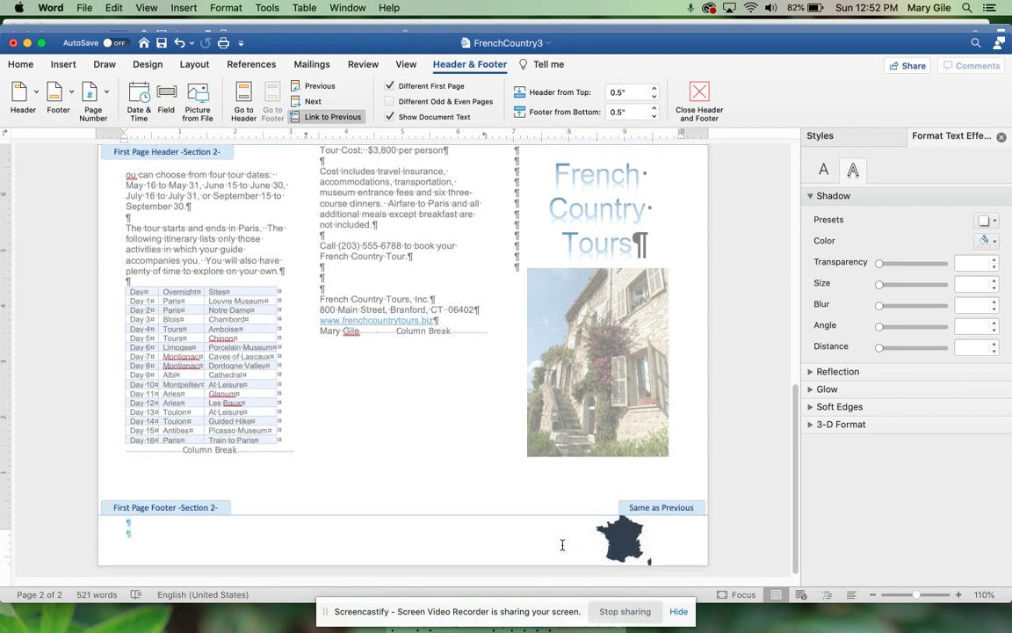
pyautogui.click(621, 538)
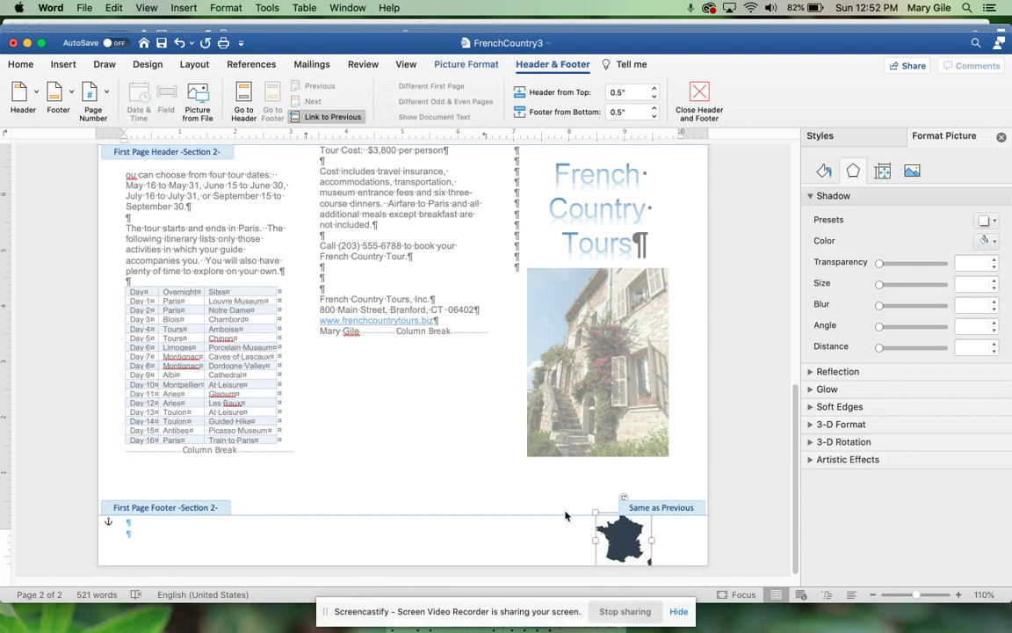
pyautogui.click(332, 117)
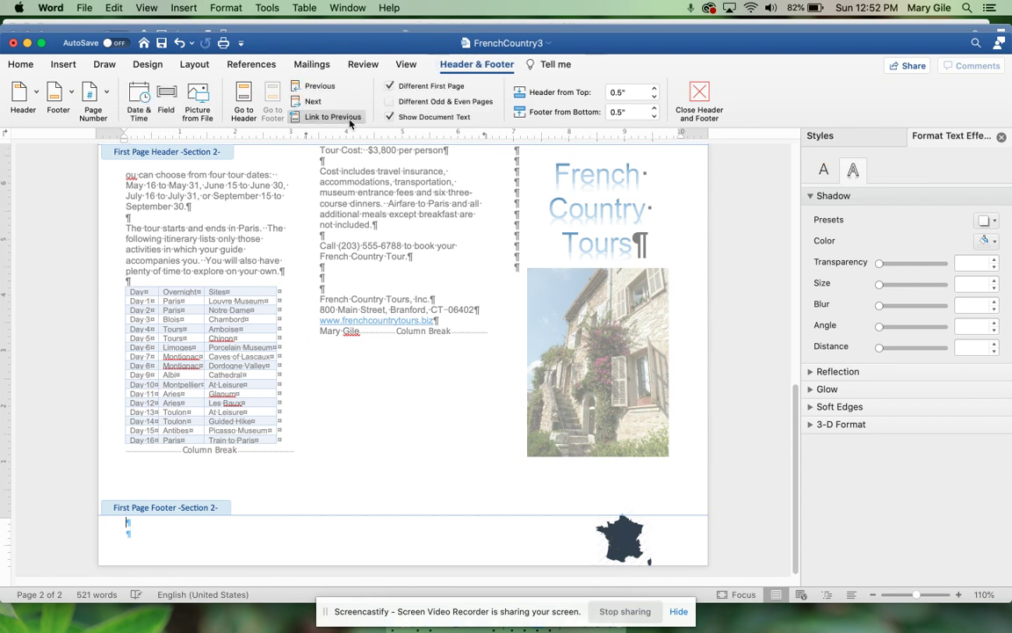
pyautogui.click(617, 532)
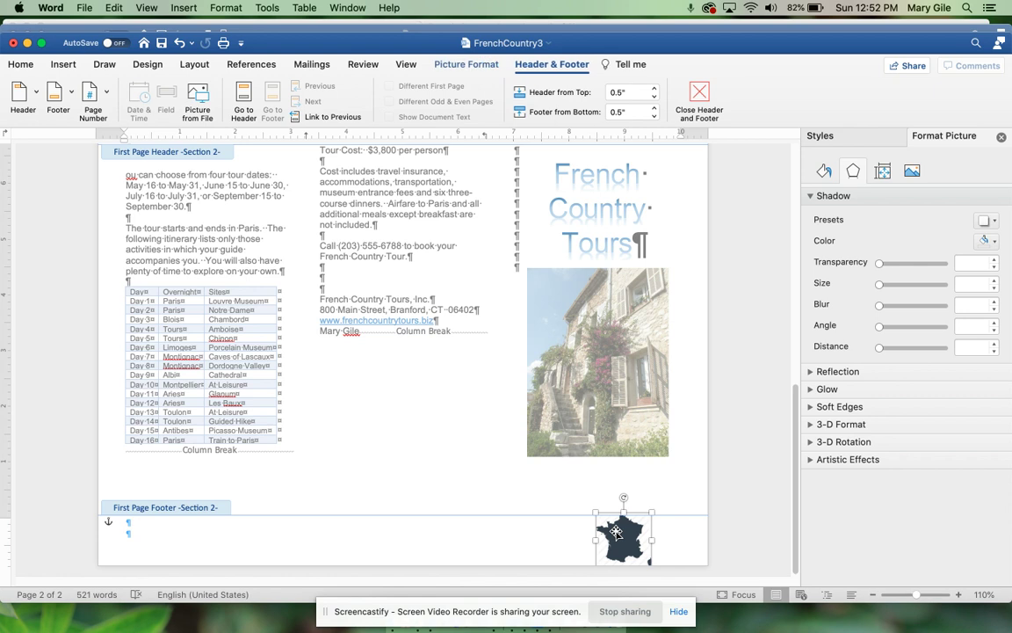
pyautogui.press('Delete')
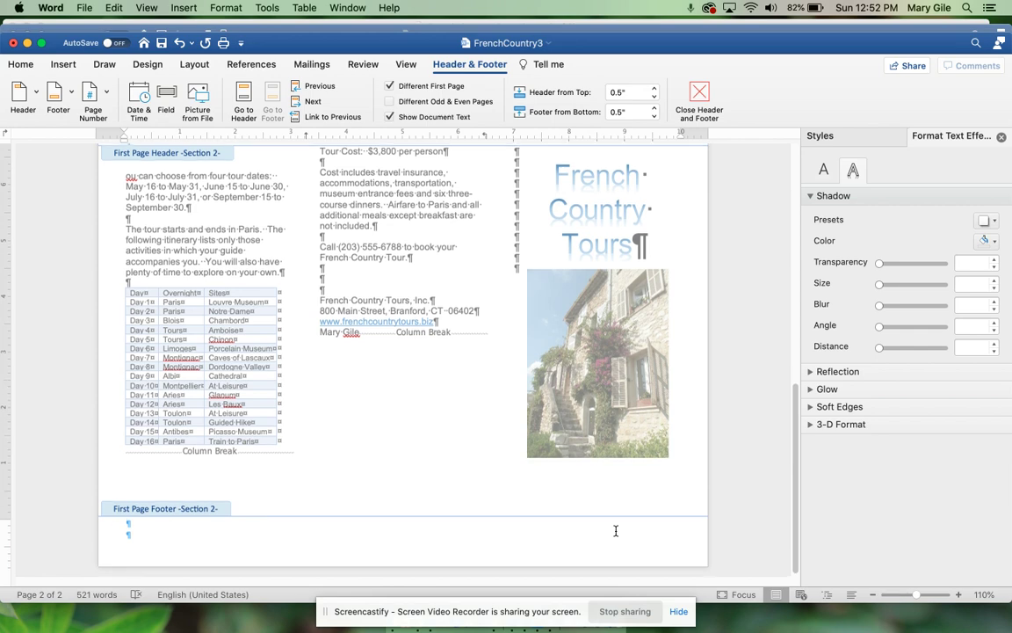
pyautogui.scroll(10, 616, 531)
# Step: Close header and footer editing and review both pages' headers and footers
pyautogui.scroll(5, 616, 534)
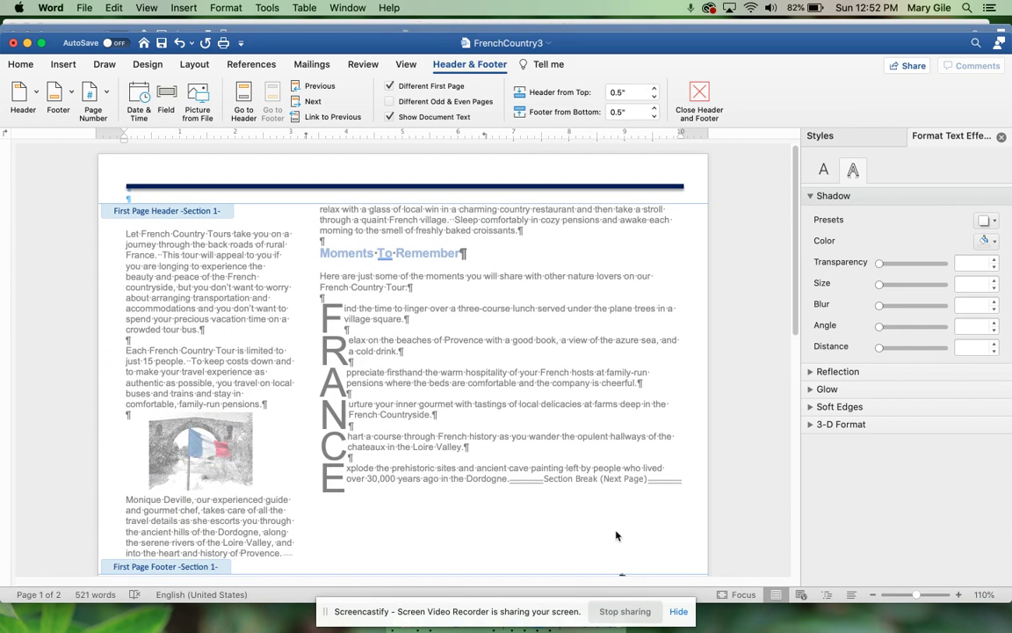
pyautogui.scroll(-10, 616, 531)
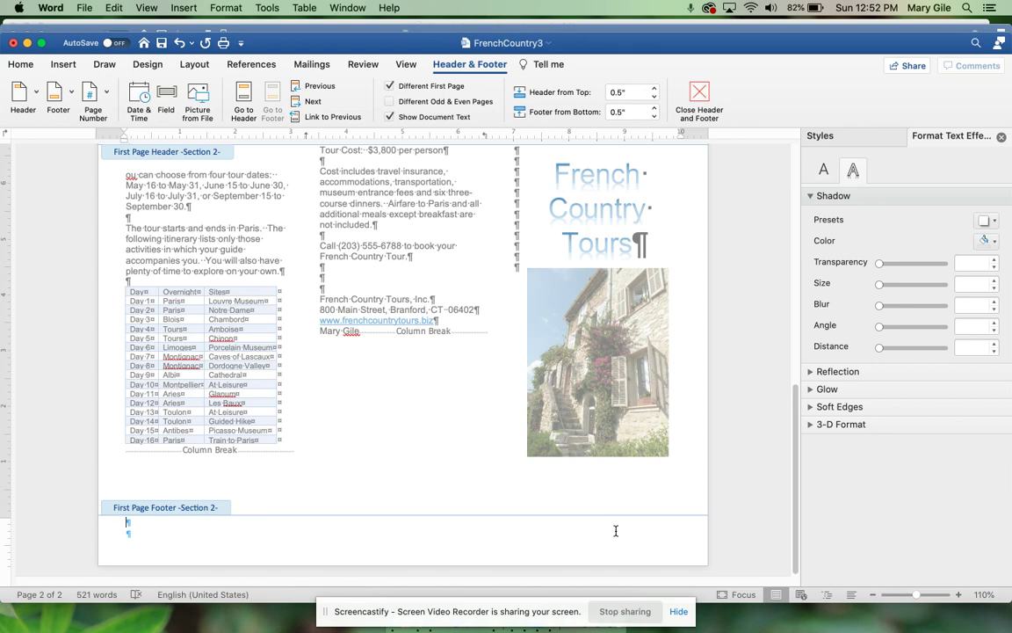
pyautogui.doubleClick(505, 458)
pyautogui.scroll(5, 503, 458)
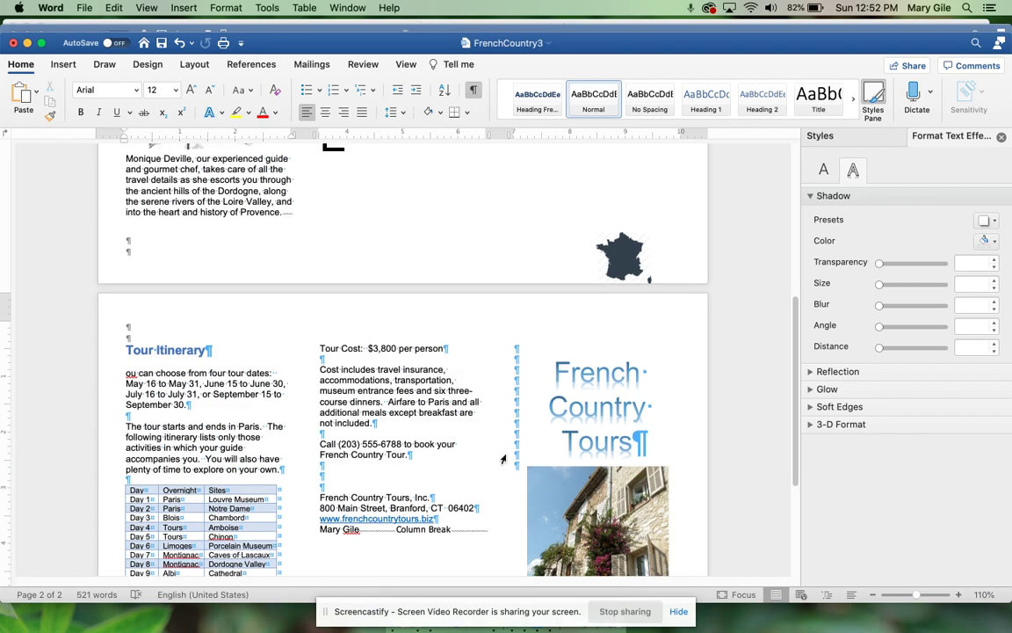
pyautogui.scroll(-3, 264, 481)
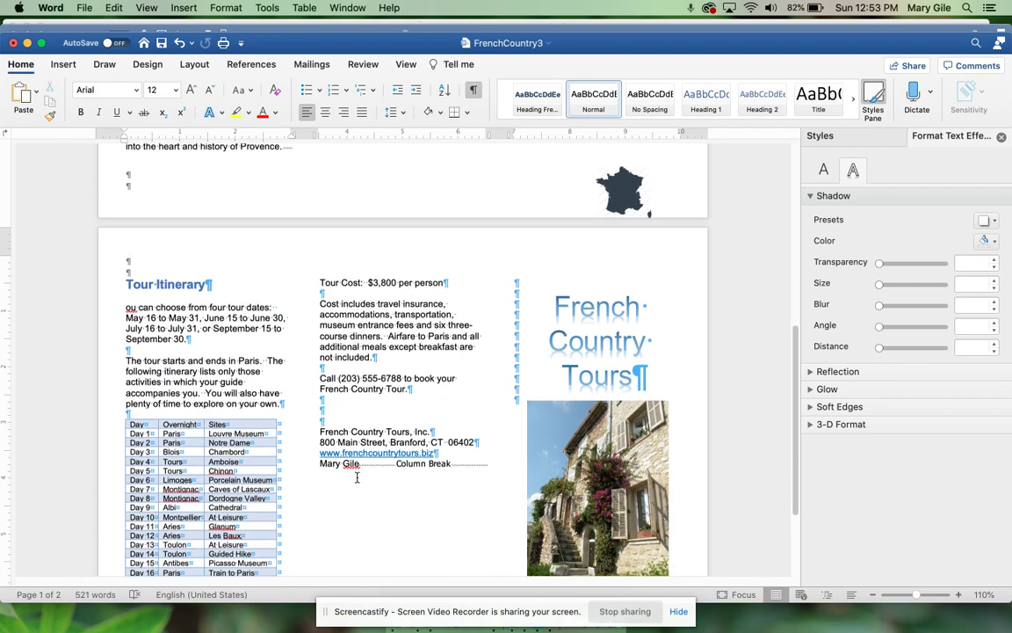
pyautogui.scroll(10, 357, 477)
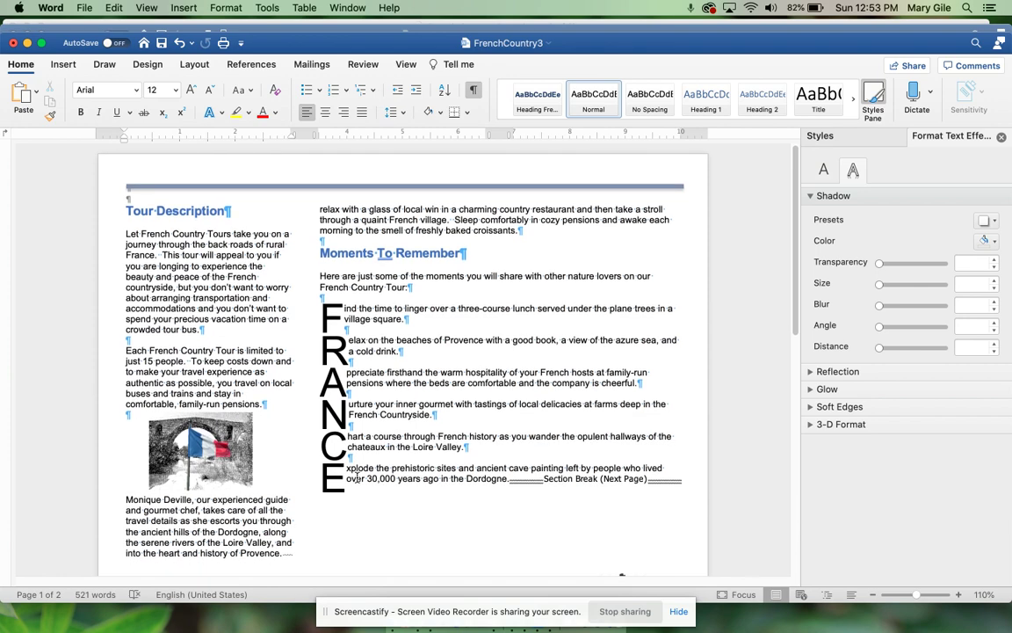
pyautogui.scroll(-1, 357, 477)
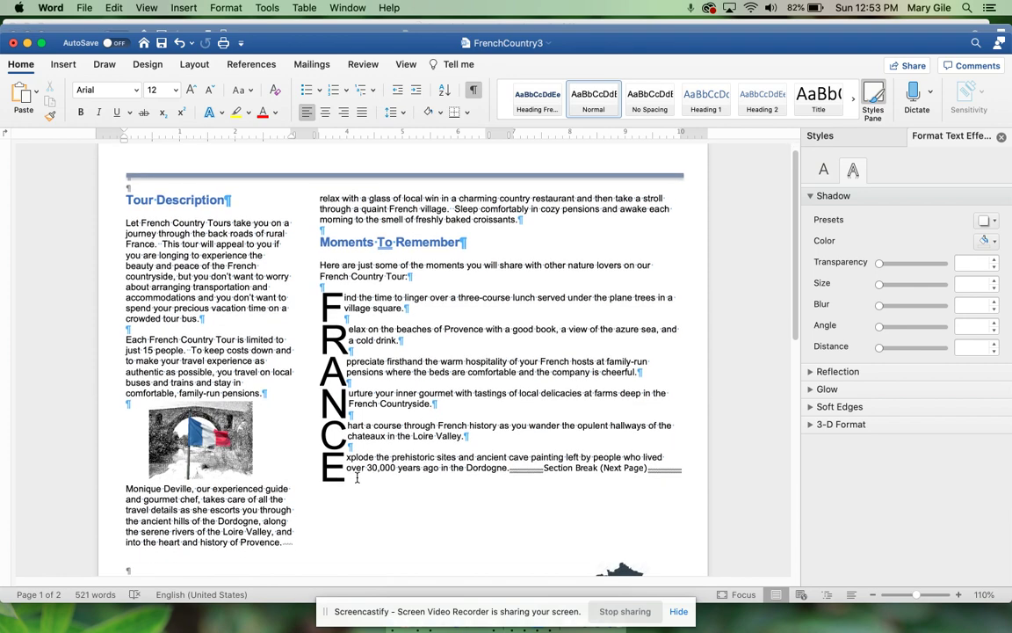
pyautogui.scroll(-10, 357, 477)
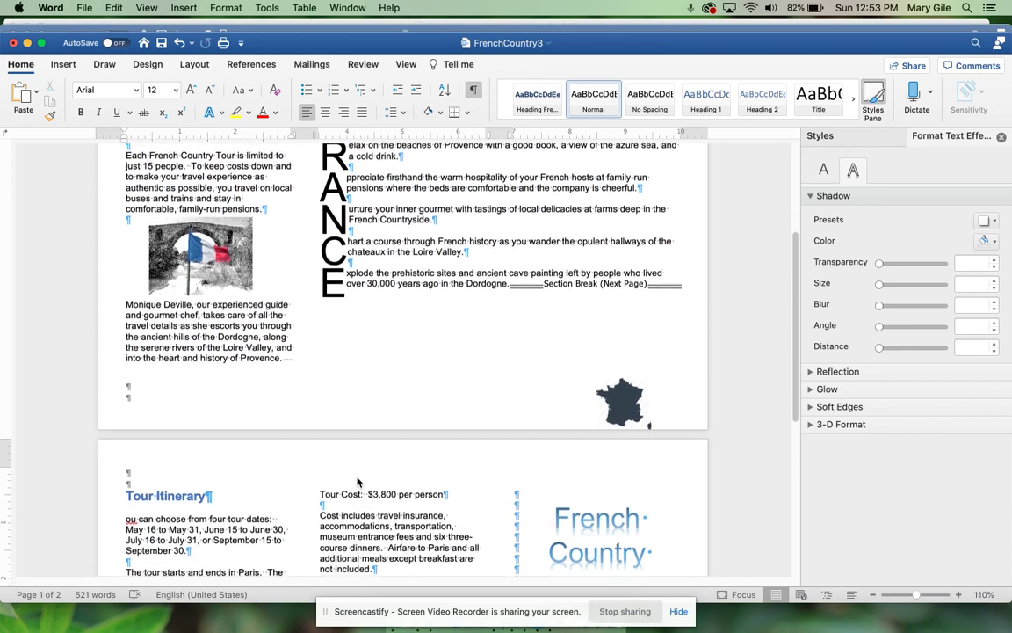
pyautogui.scroll(5, 356, 477)
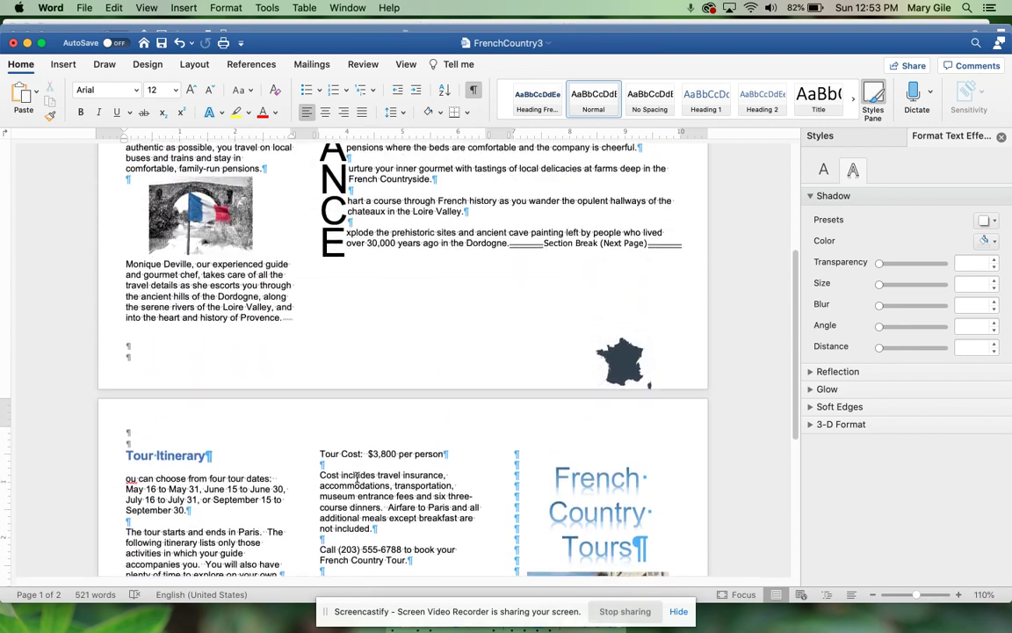